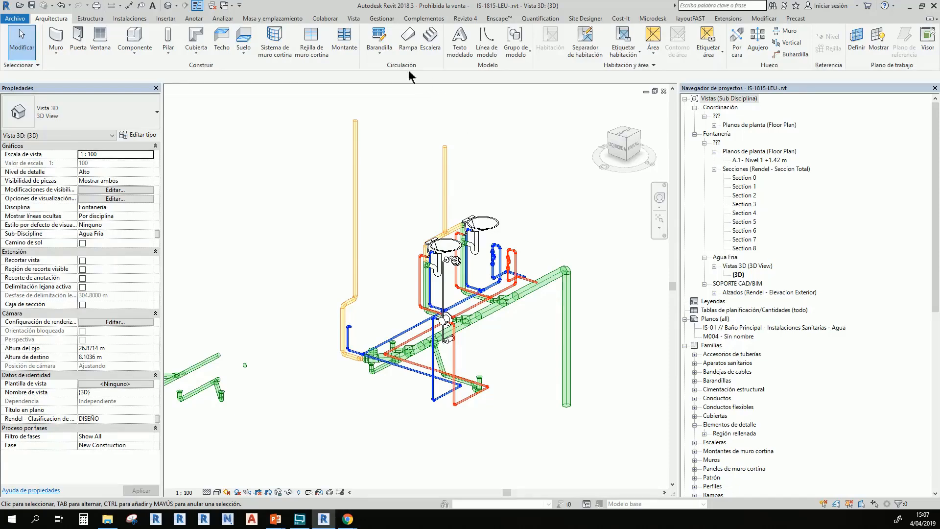
- Open the link manager and start reloading the A-1815-LEU.rvt Revit link from another location
left_click(382, 18)
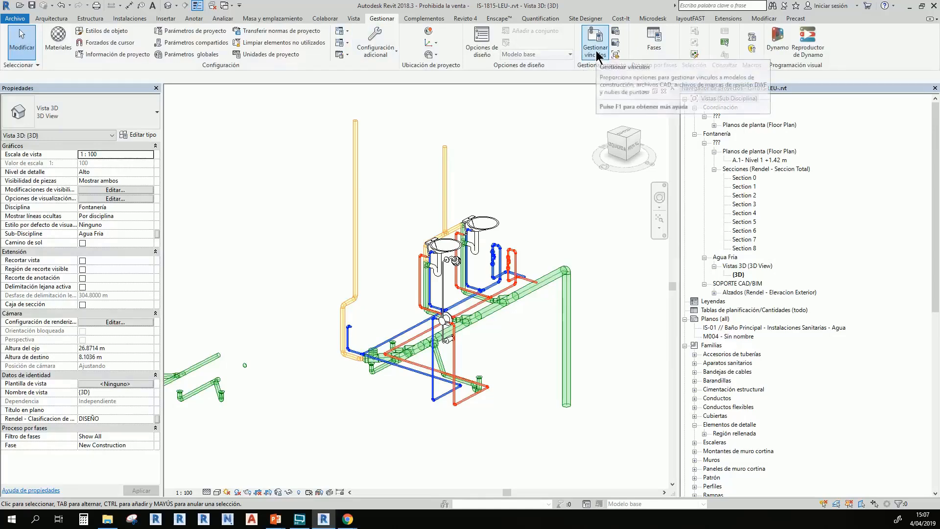
left_click(597, 51)
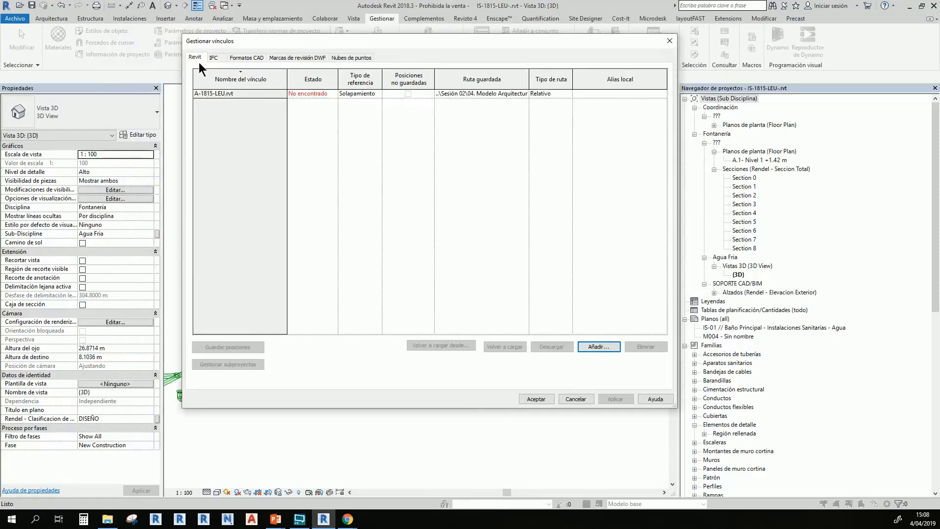
left_click(230, 93)
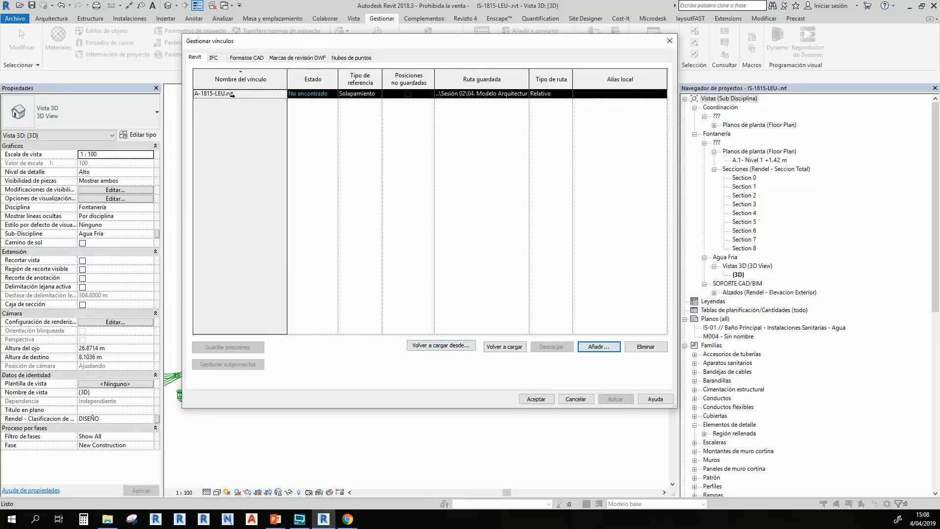
left_click(450, 349)
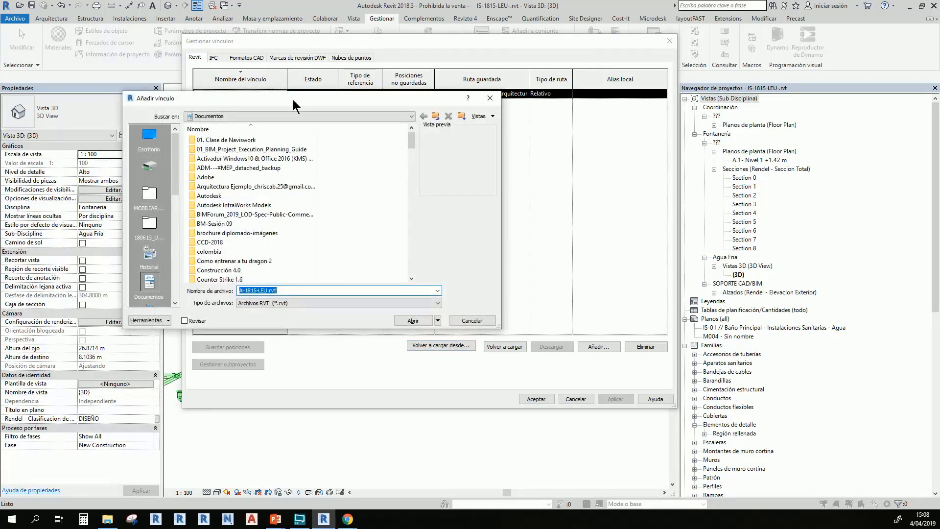
left_click_drag(294, 105, 365, 87)
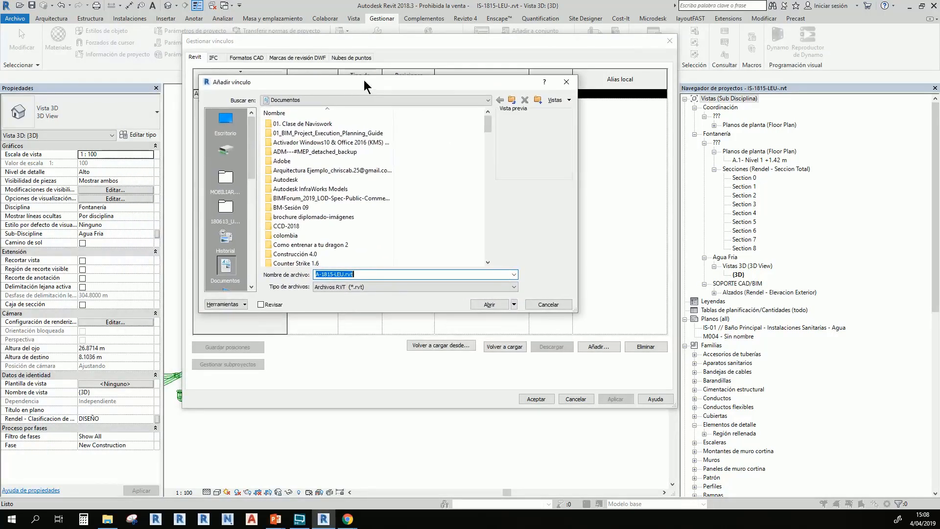
- Browse drive T: through 2019, 14. Cursos Youtube, REMEP-B-1901 and Sesión 02 to the folder 04. Modelo Arquitectura
left_click(309, 100)
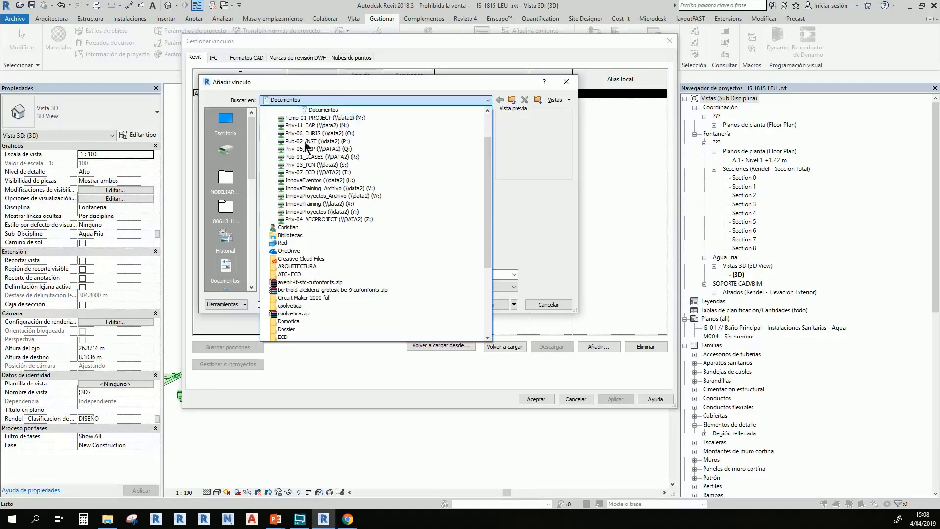
left_click(315, 172)
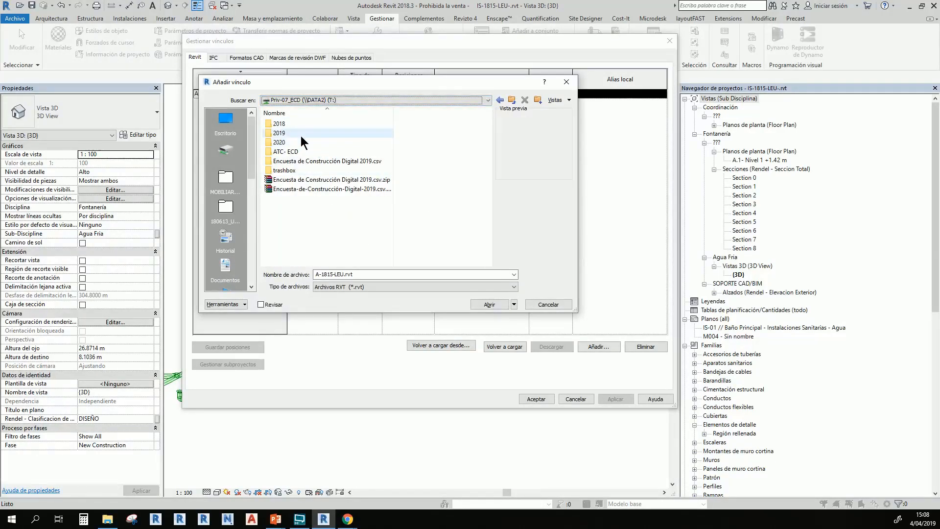
double_click(302, 136)
double_click(306, 131)
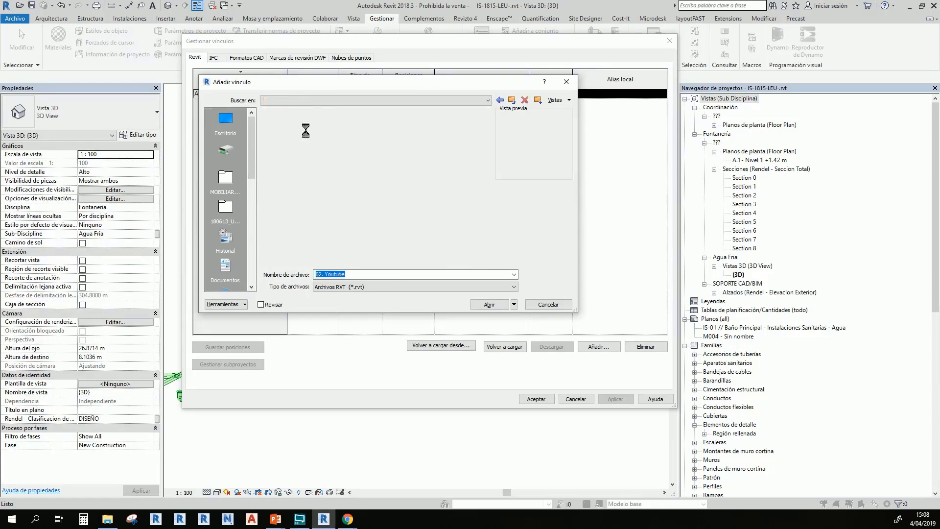
double_click(294, 127)
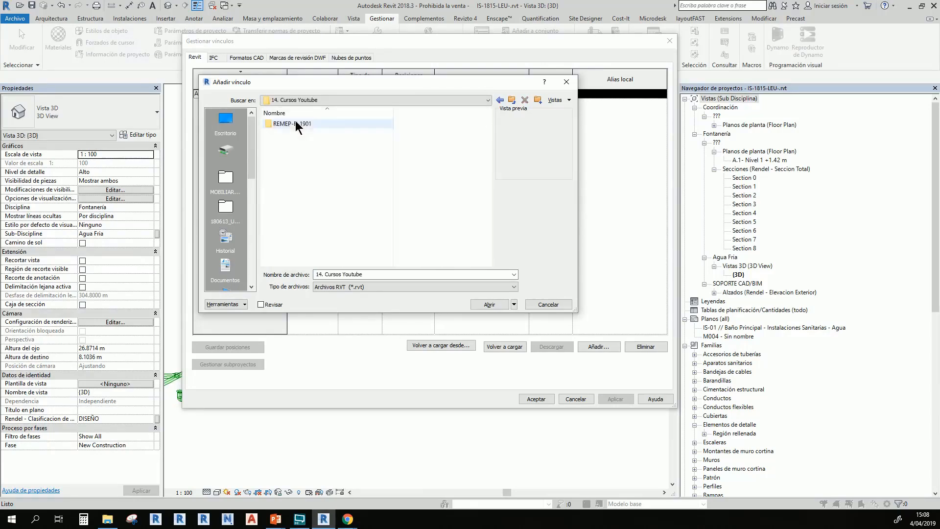
double_click(294, 124)
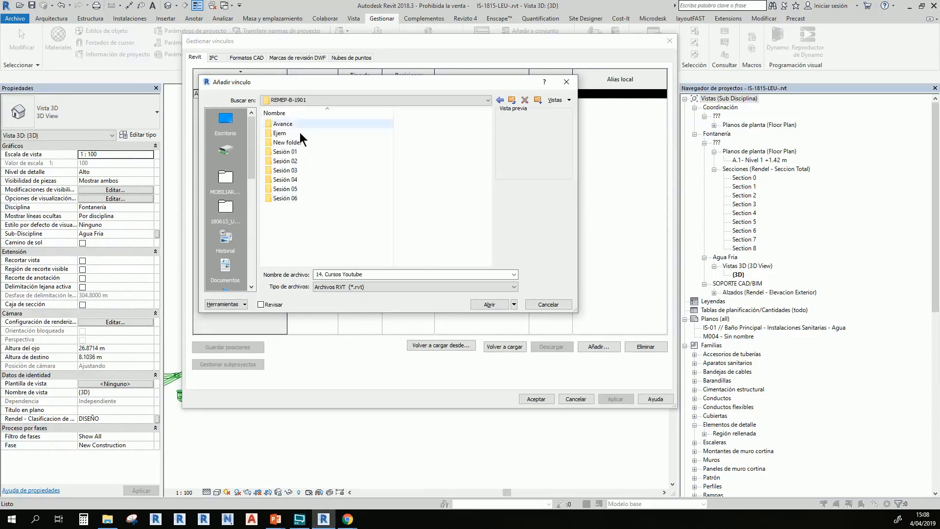
double_click(296, 170)
double_click(307, 154)
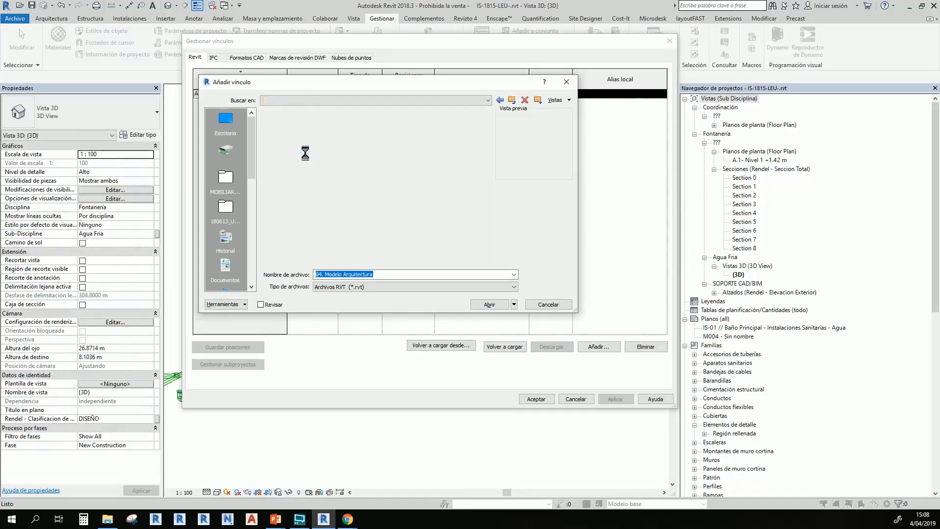
- Reload the link from A-1815-LEU.rvt, accept the coordination review warning and confirm the link manager
left_click(301, 127)
left_click_drag(313, 88, 307, 159)
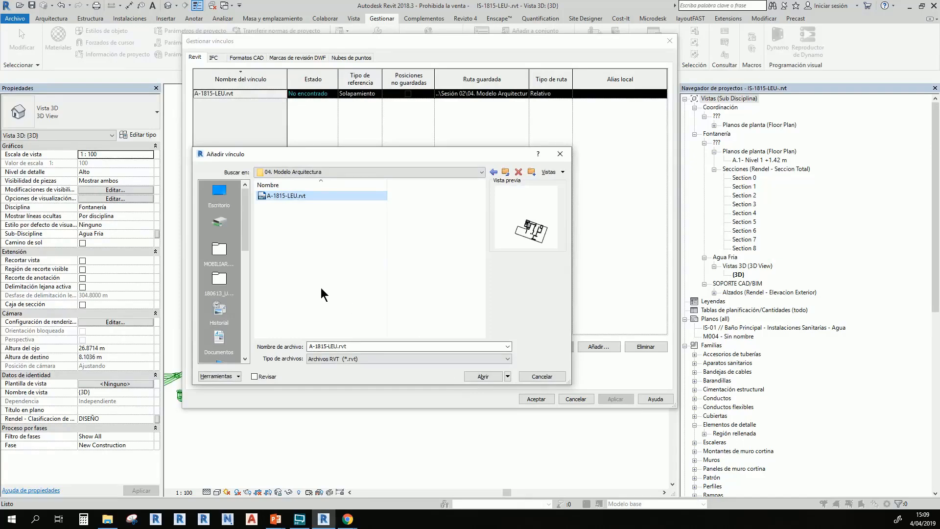
left_click(489, 378)
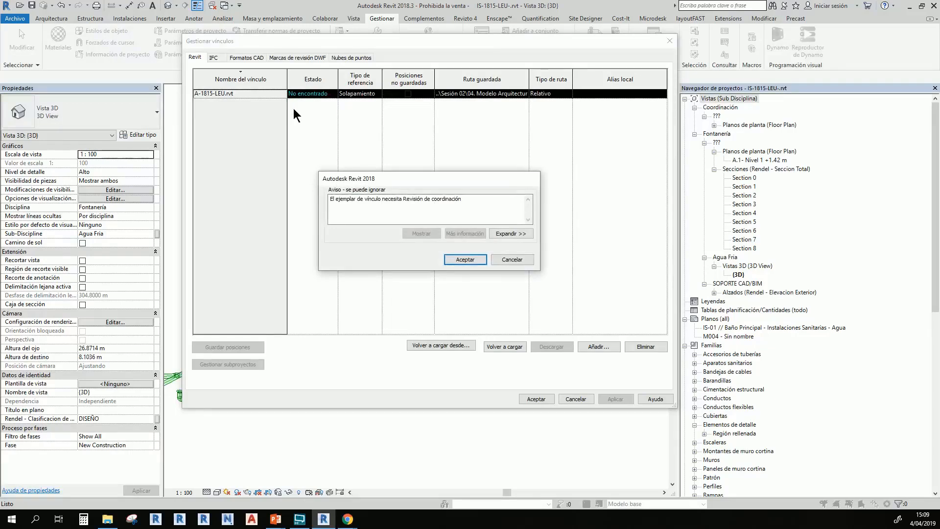
left_click_drag(386, 181, 201, 171)
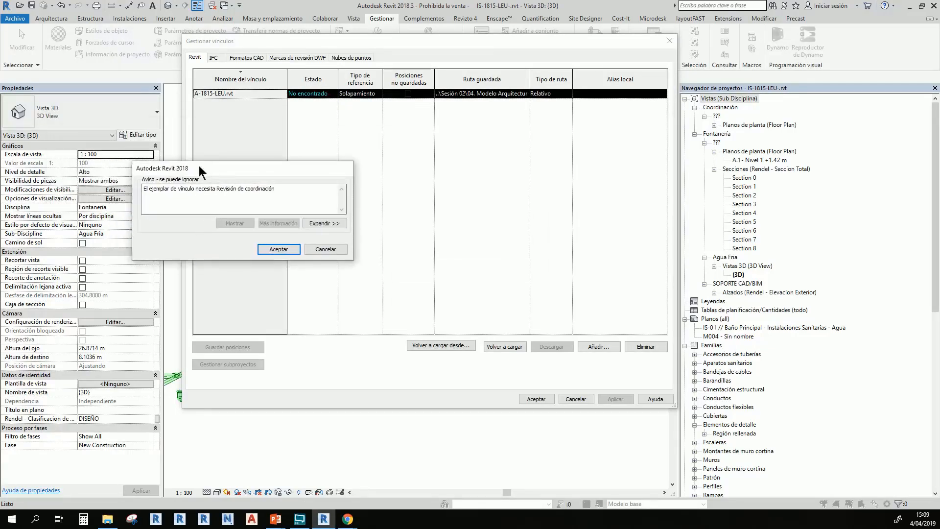
left_click_drag(143, 189, 288, 192)
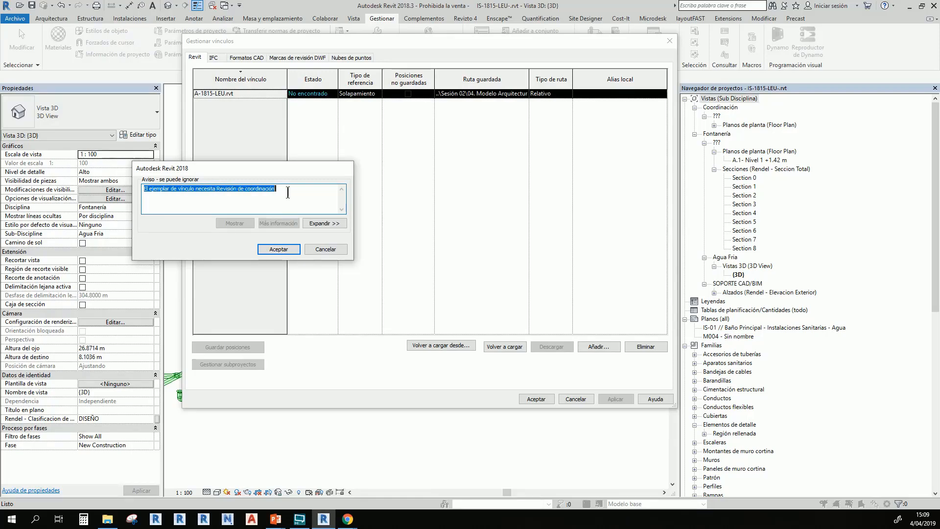
left_click(280, 251)
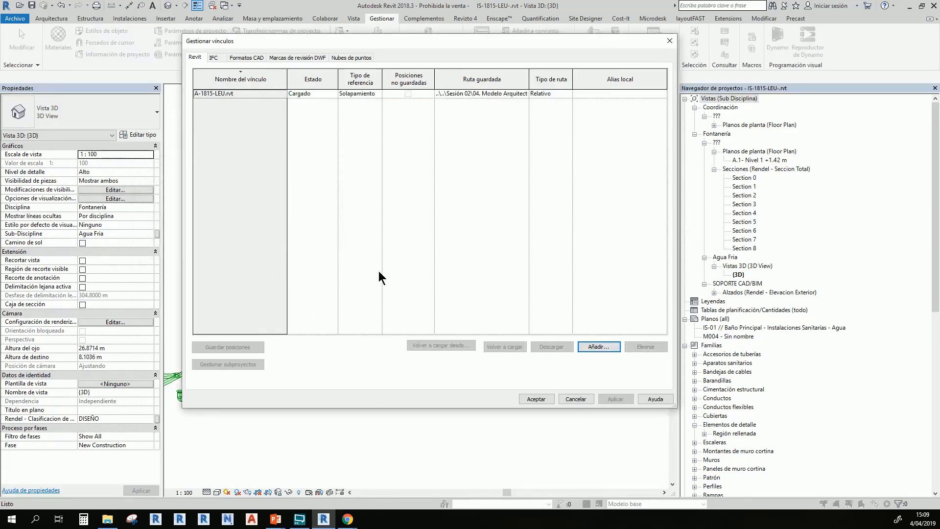
left_click(222, 94)
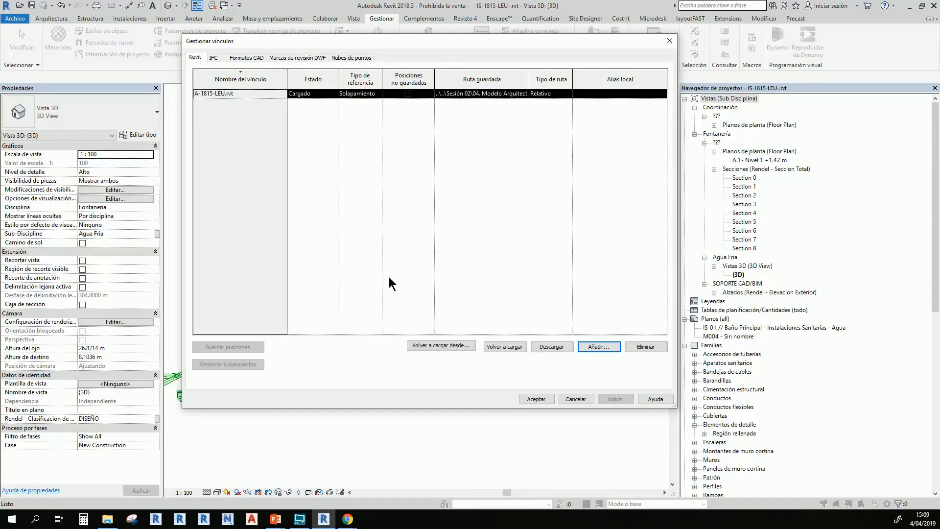
left_click(535, 399)
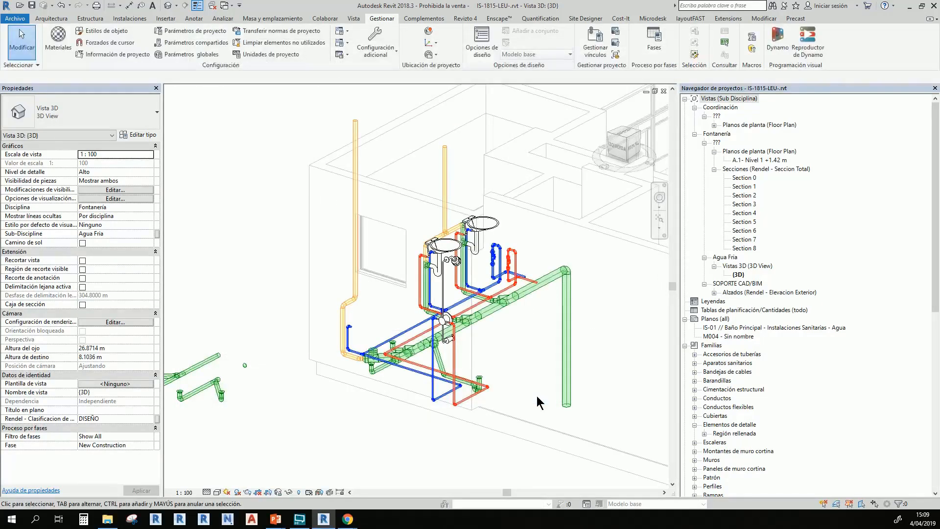
- Open the floor plan A.1- Nivel 1 +1.42 m and examine the bathroom piping against the linked architectural model
scroll(537, 396, "down", 2)
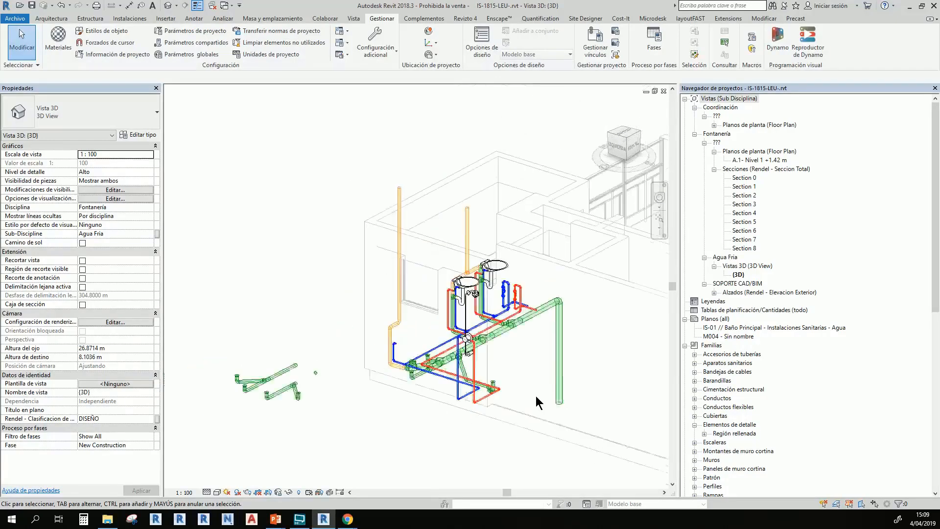
middle_click_drag(536, 396, 455, 380)
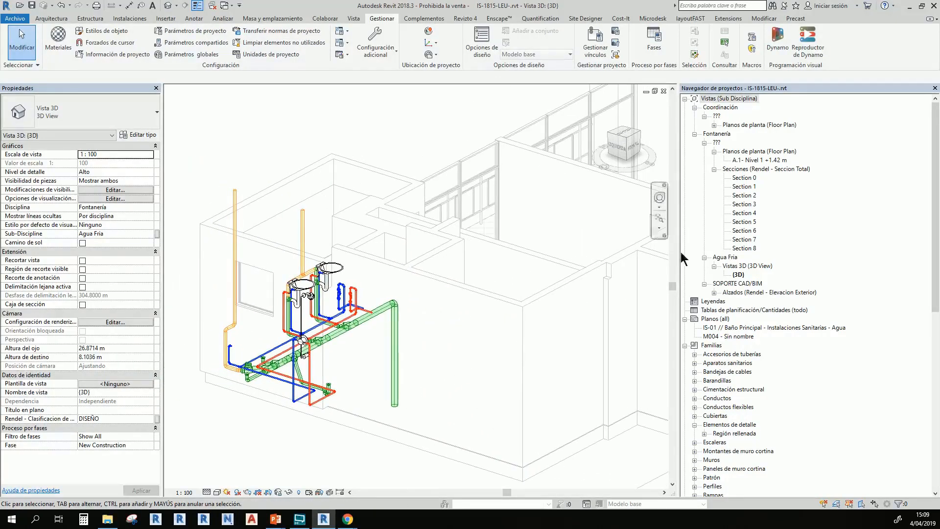
left_click(752, 161)
double_click(752, 161)
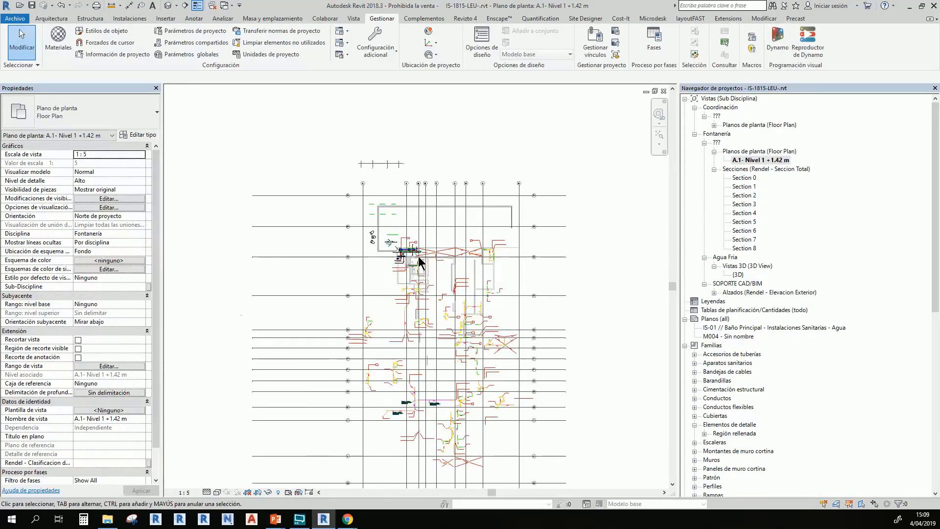
scroll(432, 272, "up", 10)
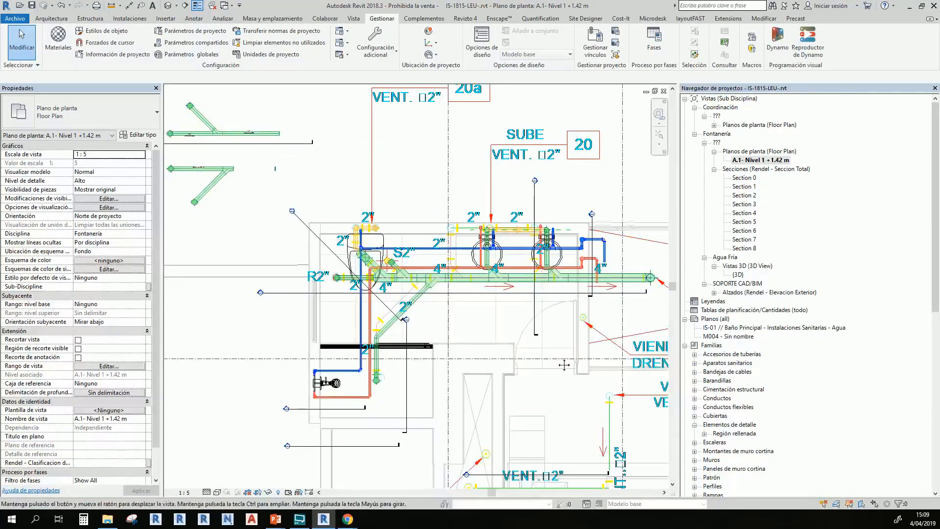
middle_click_drag(408, 292, 341, 225)
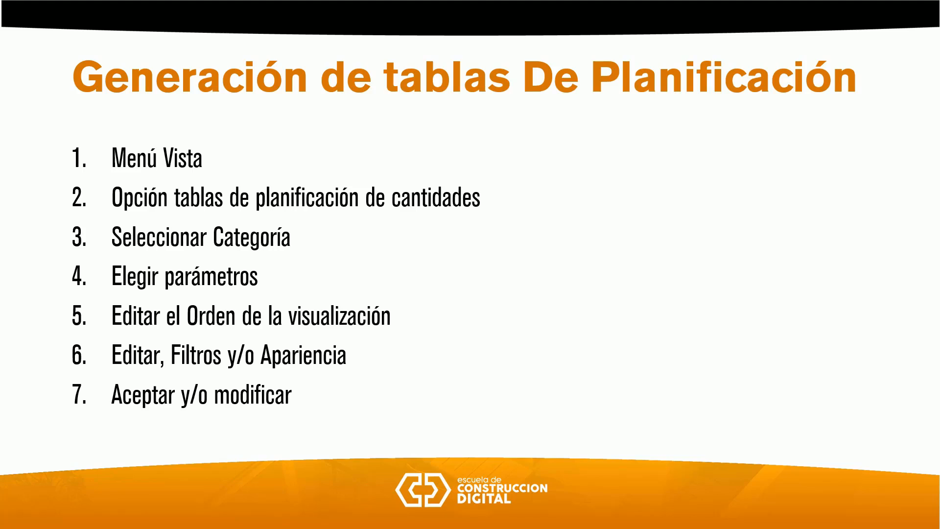
- Switch from the slides back to Revit and review the creation options offered for schedules in the project browser
key("alt+Tab")
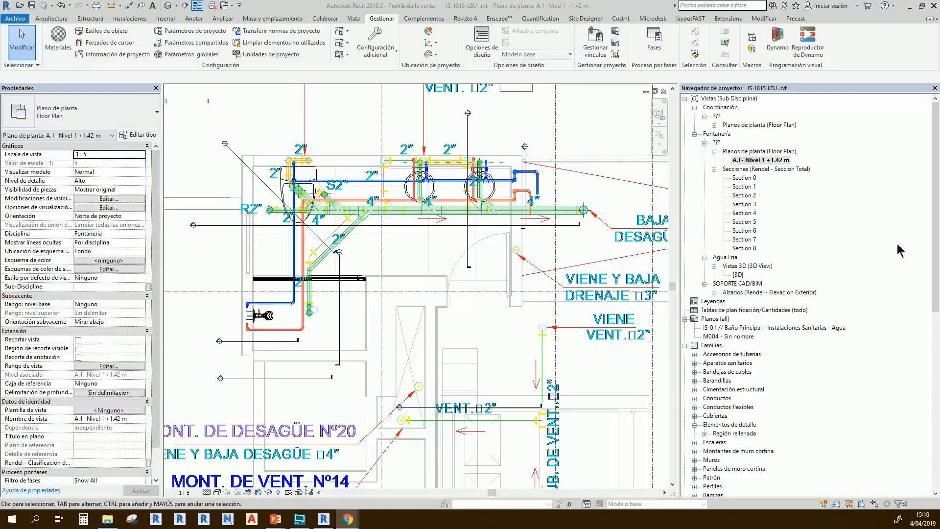
left_click(726, 244)
left_click(738, 310)
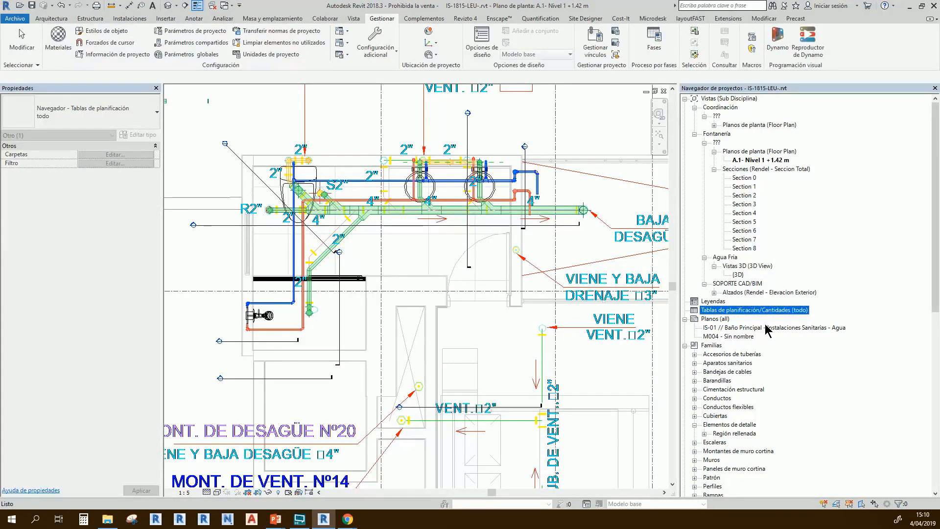
right_click(737, 312)
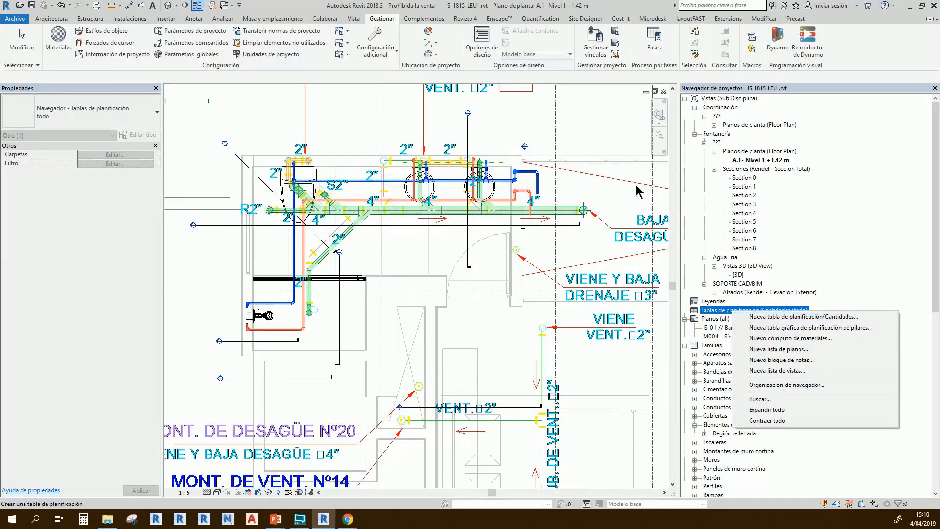
left_click(617, 115)
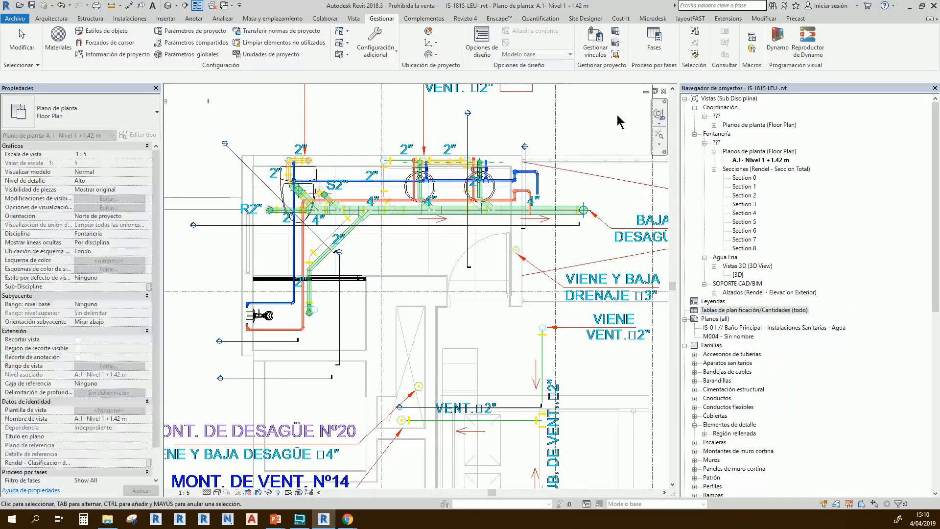
- Start a new Tabla de planificación/Cantidades, look through the category list and select the category Tuberías
left_click(354, 19)
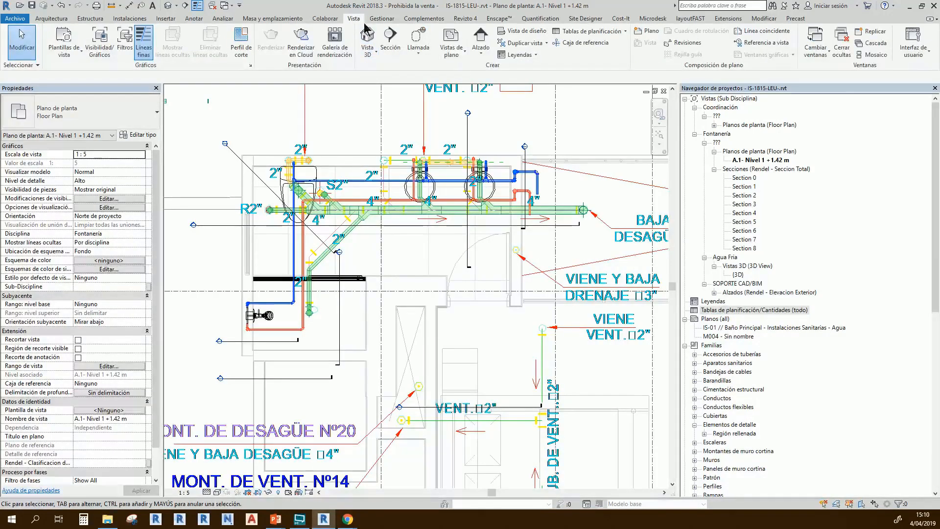
left_click(605, 33)
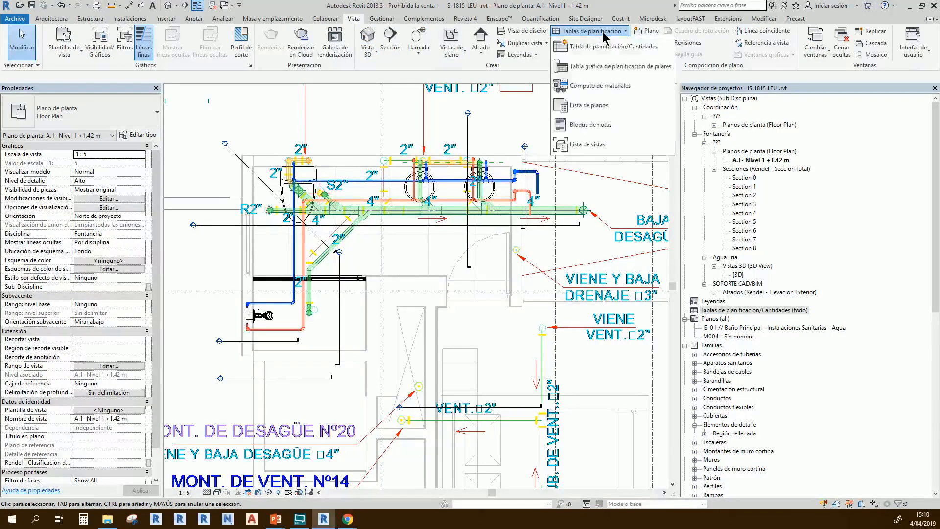
left_click(627, 49)
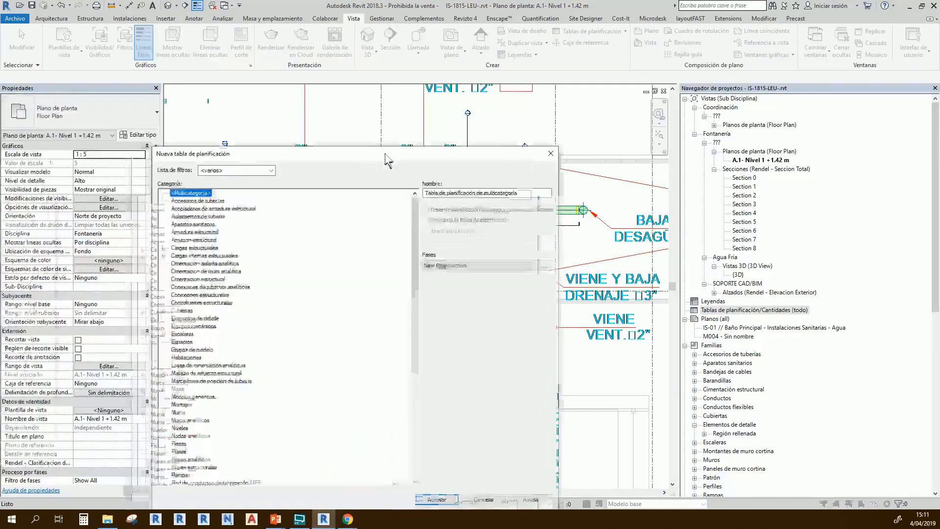
scroll(337, 175, "down", 6)
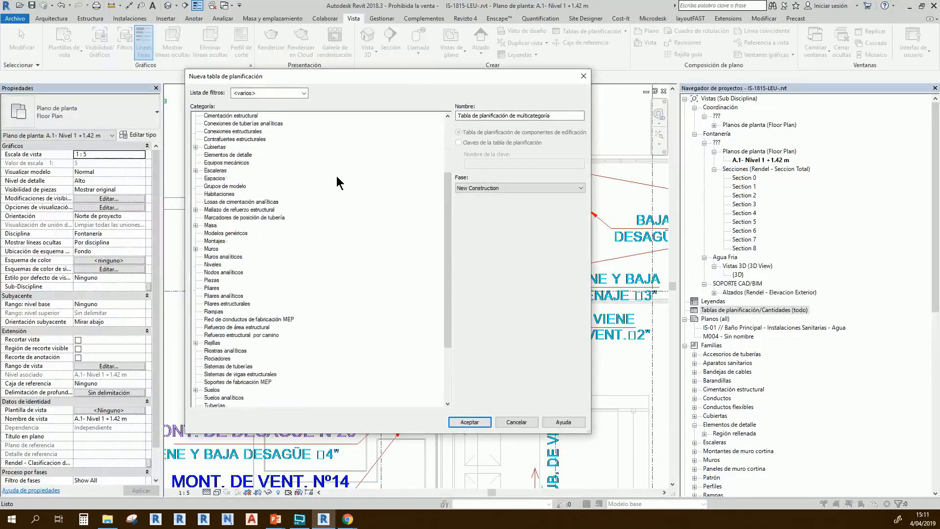
scroll(336, 181, "up", 5)
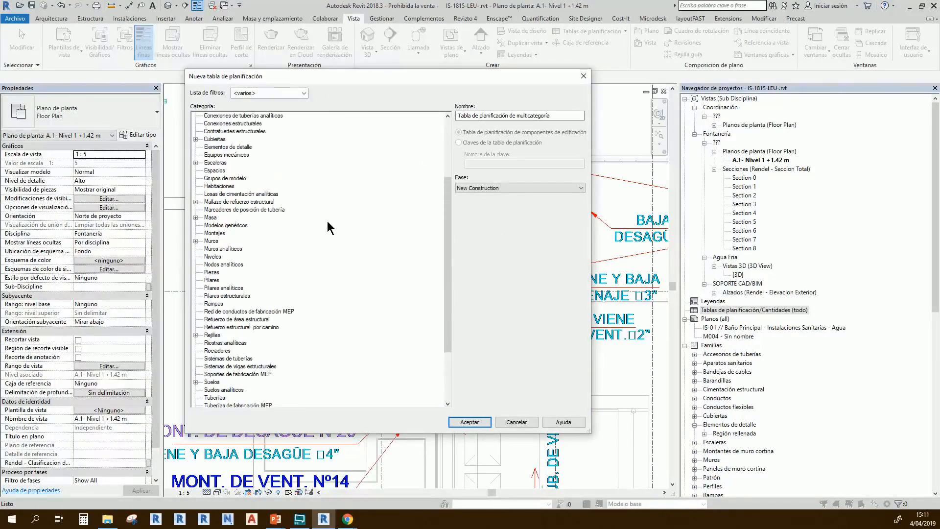
scroll(327, 222, "up", 1)
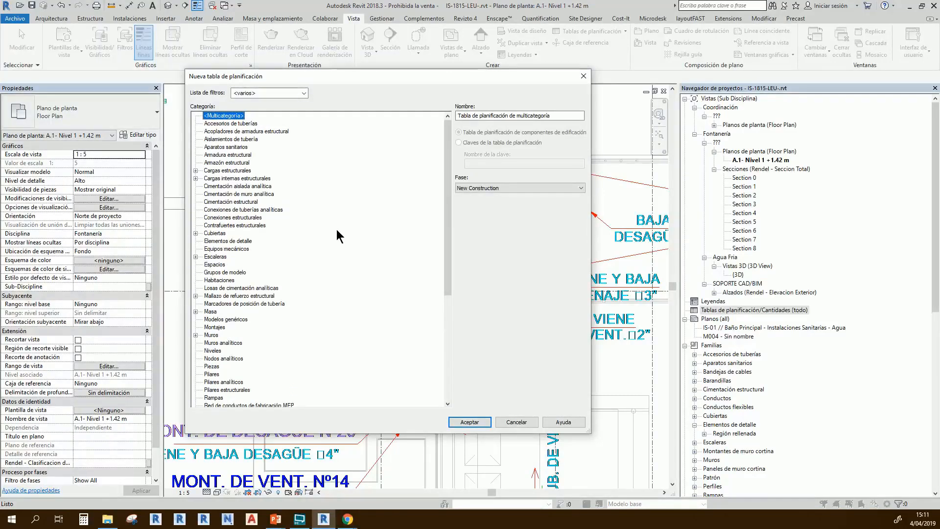
key("alt+Tab")
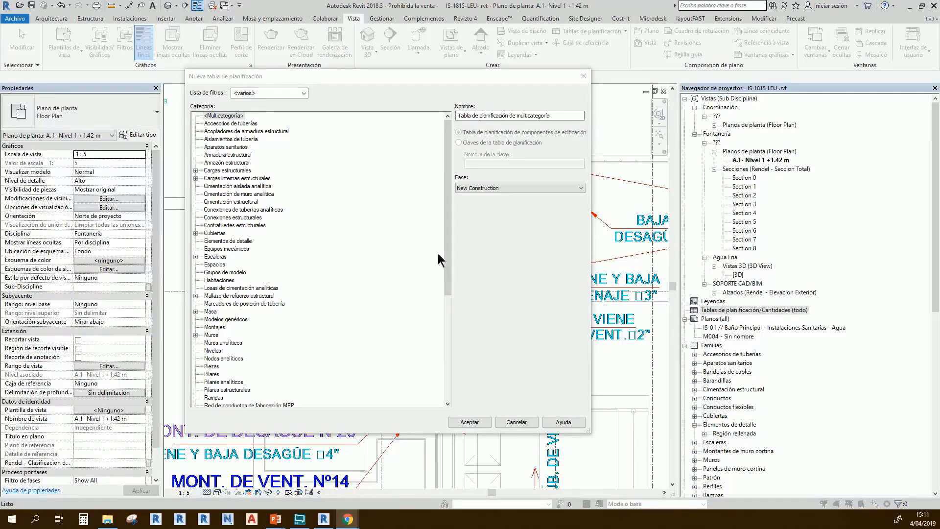
left_click_drag(451, 262, 457, 371)
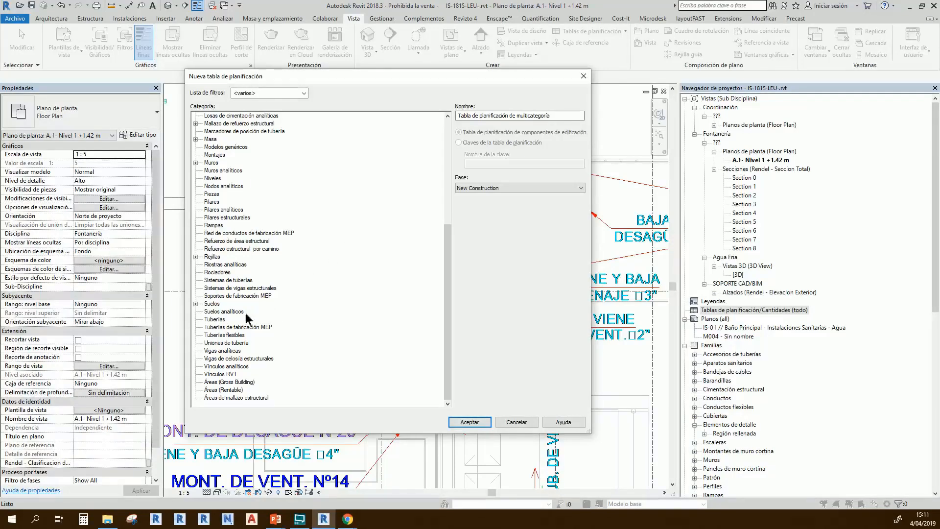
left_click(225, 320)
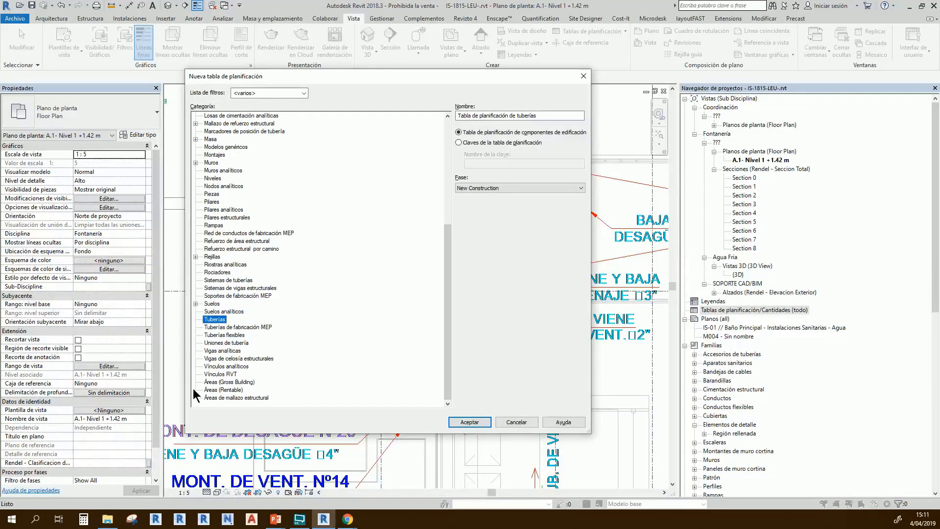
- Filter the schedule's category list by Fontanería only, excluding Estructura
left_click(304, 93)
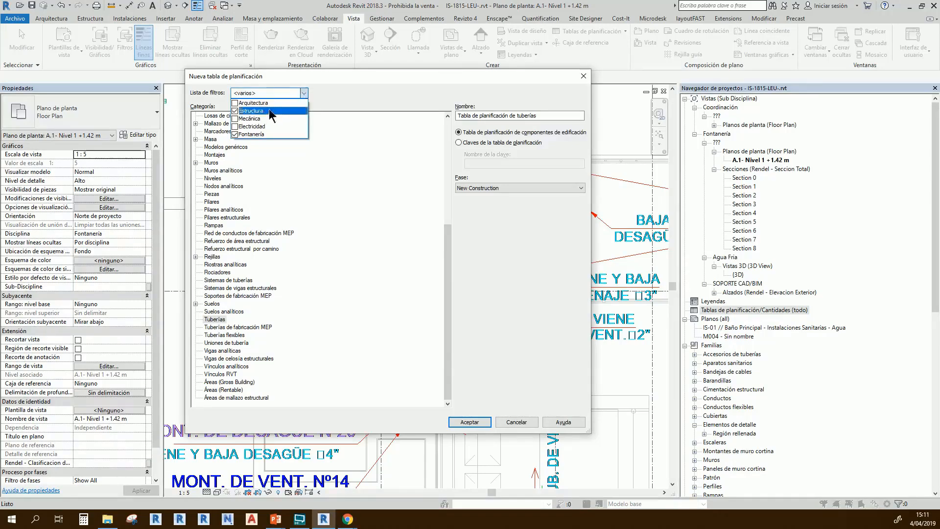
left_click(234, 134)
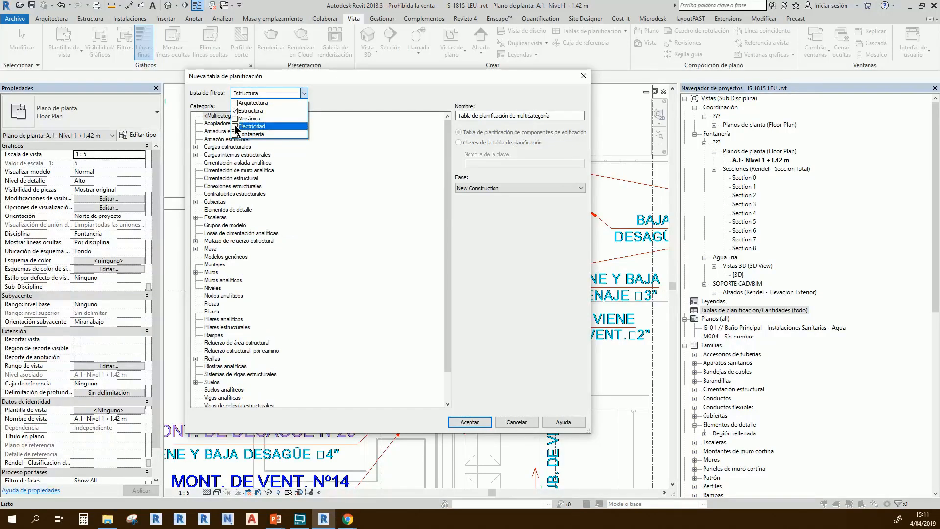
left_click(235, 111)
left_click(276, 191)
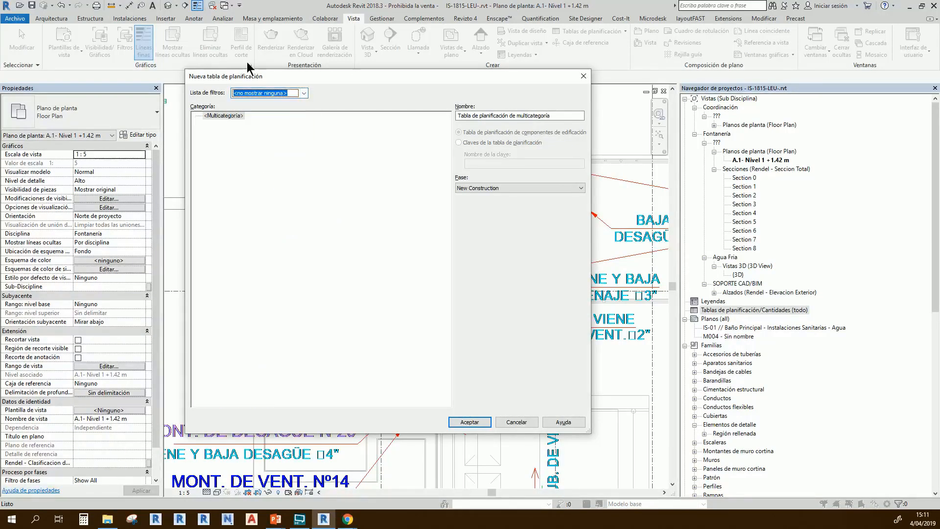
left_click(305, 93)
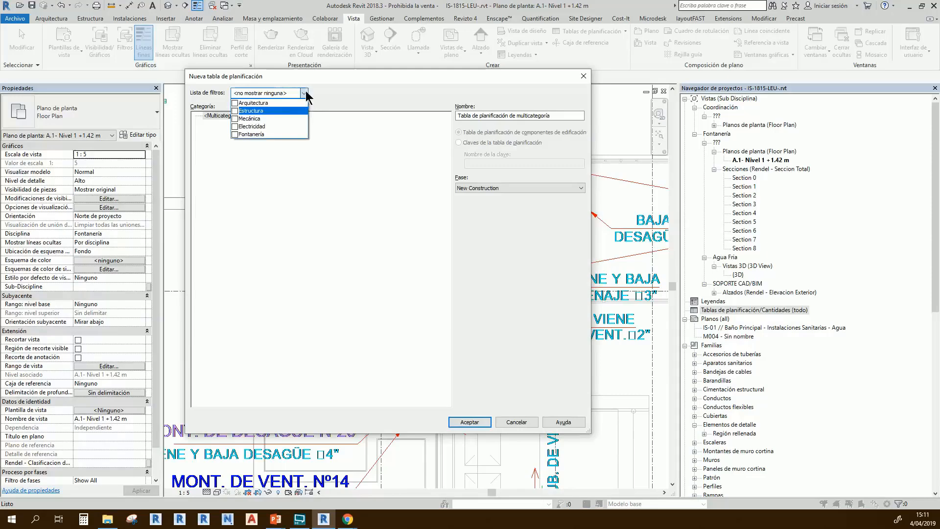
left_click(235, 134)
left_click(361, 313)
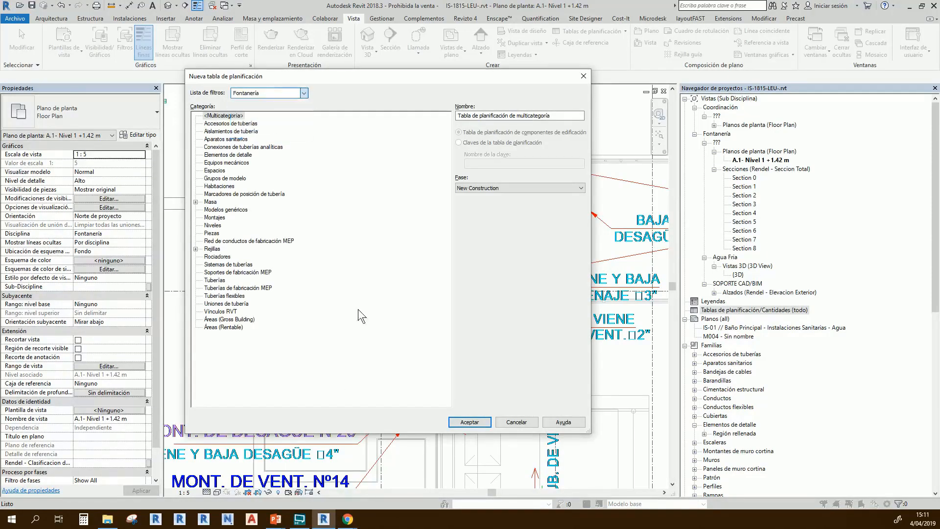
- Look at the categories Sistemas de tuberías and Uniones de tubería, and choose Tuberías for the new schedule
left_click(218, 280)
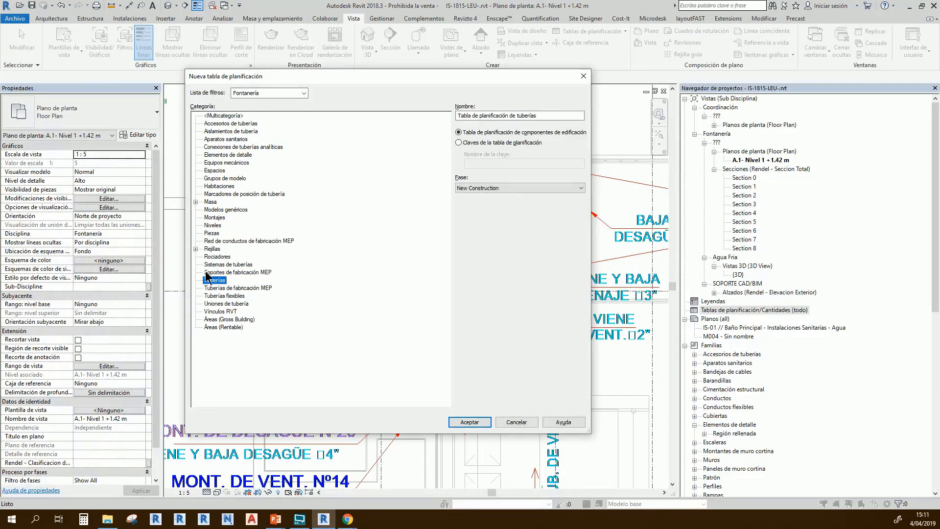
left_click(218, 265)
left_click(215, 281)
left_click(225, 304)
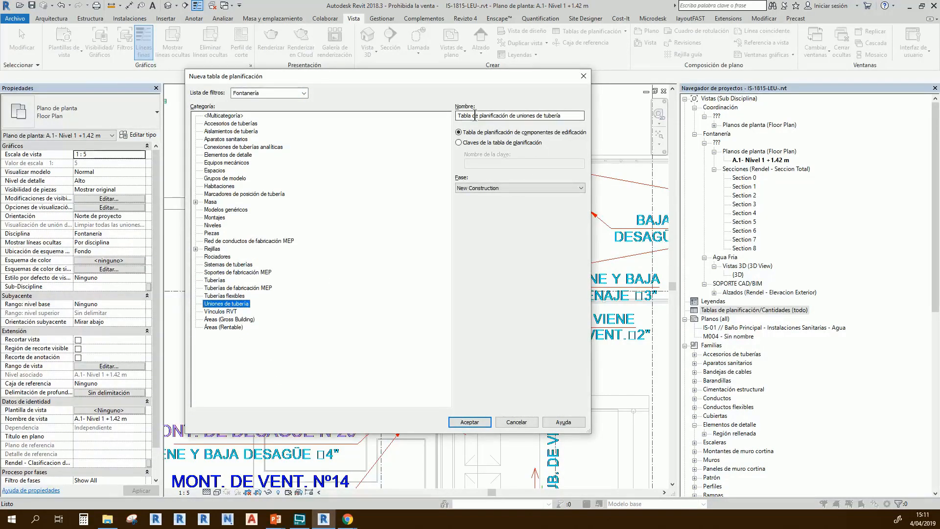
left_click(218, 280)
- Name the pipe schedule with the number prefix 01. and the text Medicion de Tuberias, and create it
left_click(554, 113)
left_click_drag(553, 114, 443, 122)
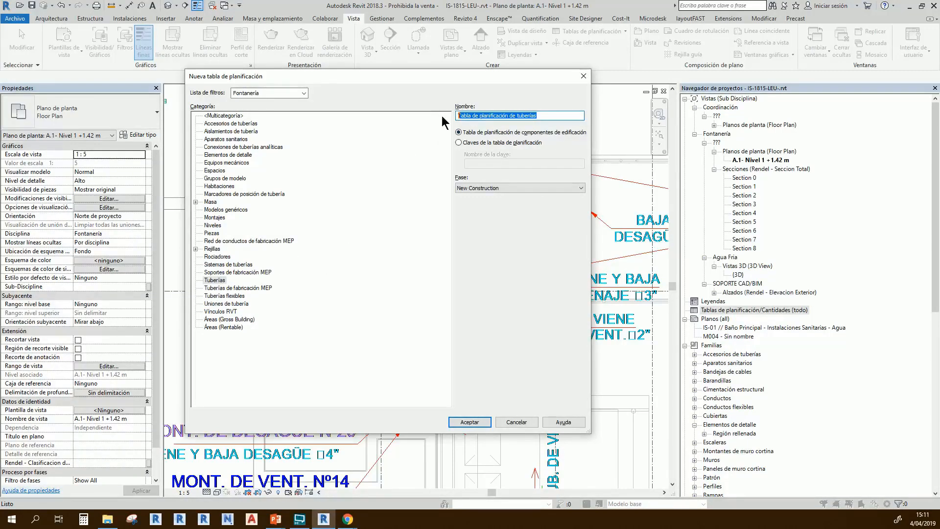
key("BackSpace")
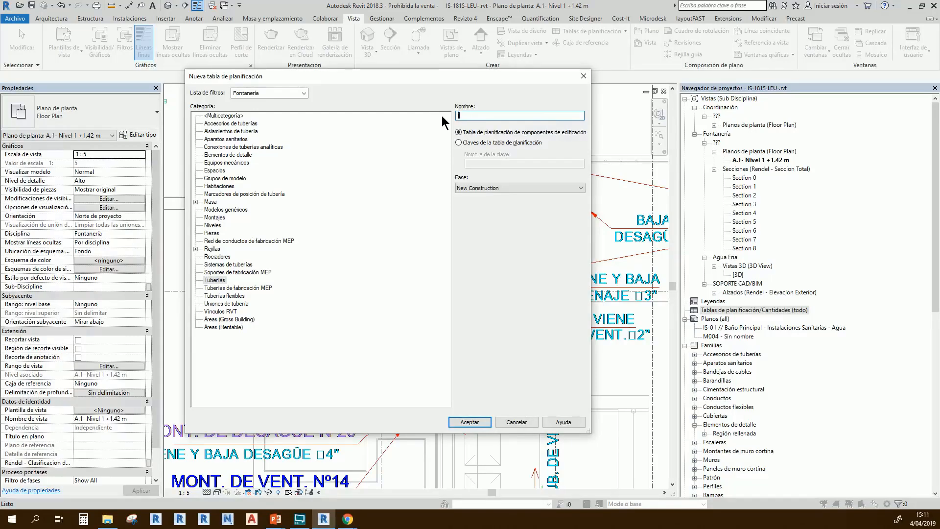
type("01. Tabla de Planificación")
key("ctrl+shift+Left")
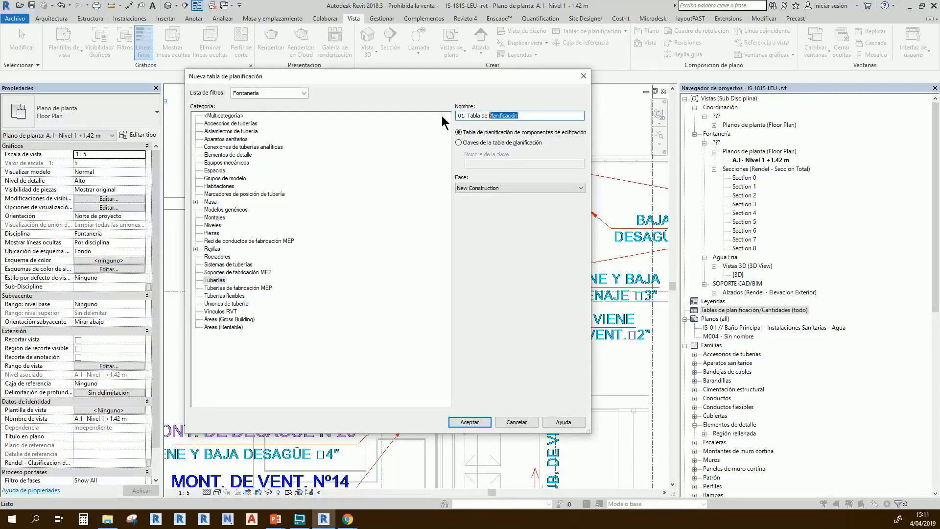
key("ctrl+shift+Left")
type("Medicion de Tuberias")
key("Return")
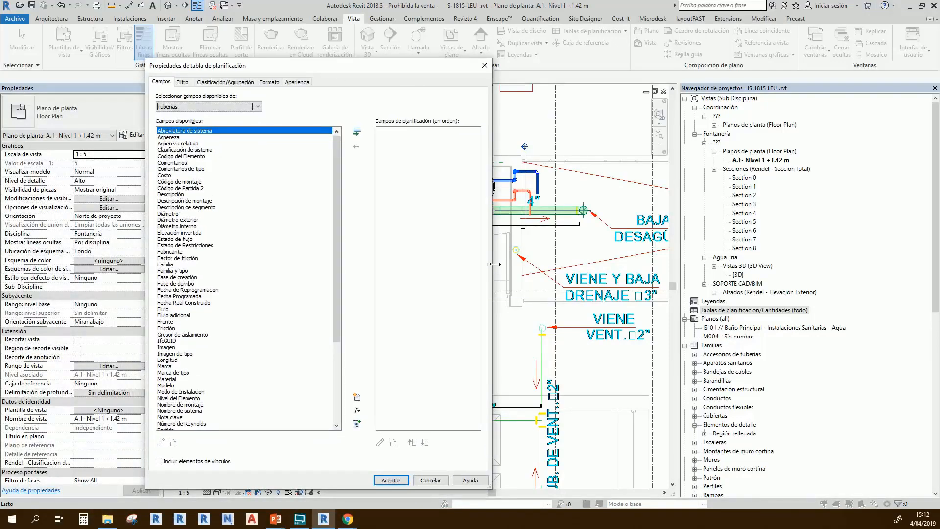
- Enlarge the schedule properties window and review its filter, sorting, format and appearance settings and the available pipe fields
left_click_drag(492, 244, 643, 286)
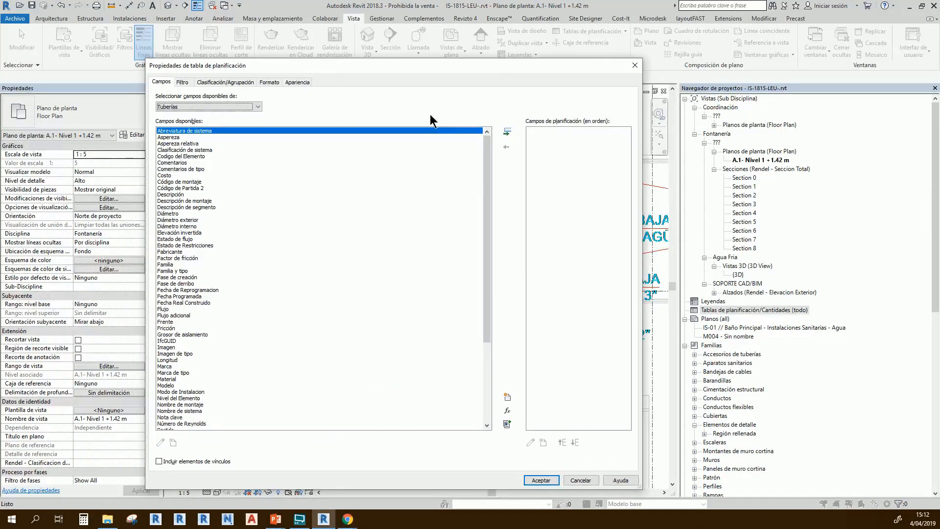
left_click_drag(373, 69, 377, 33)
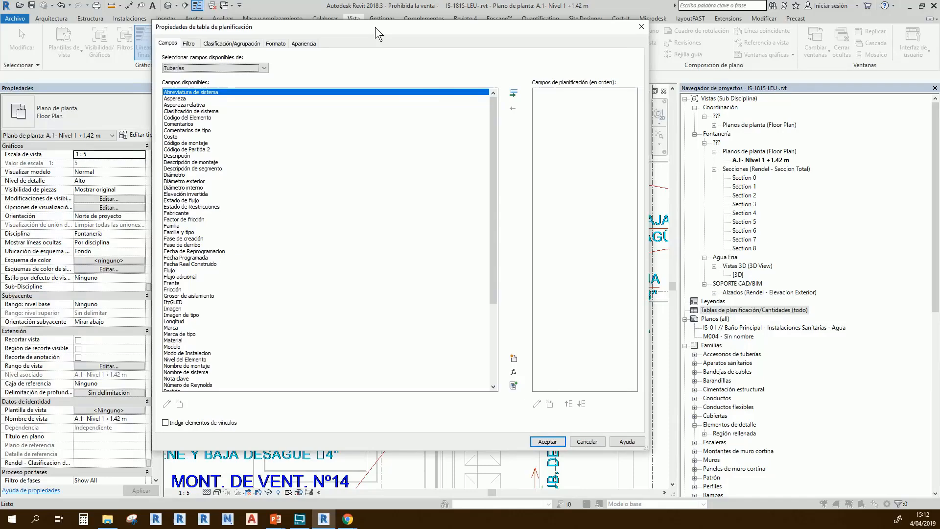
left_click(190, 45)
left_click(231, 45)
left_click(280, 45)
left_click(303, 44)
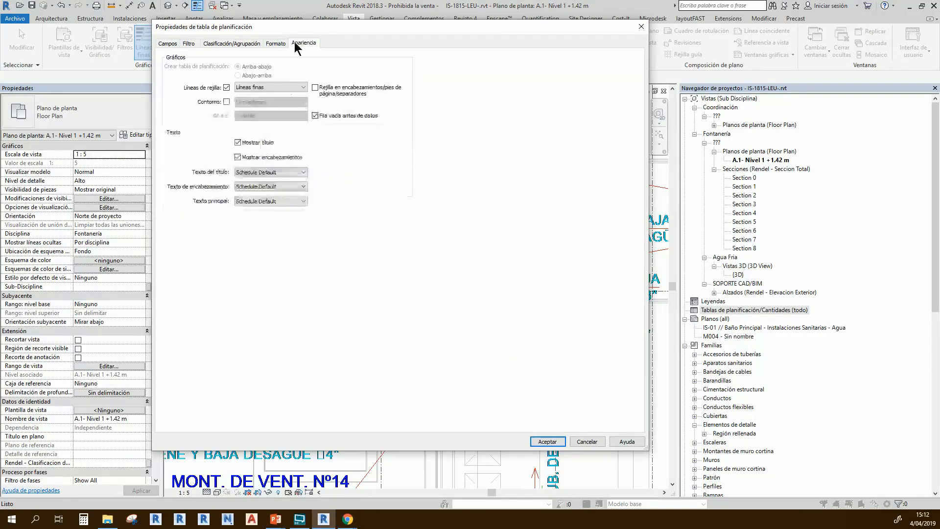
left_click(167, 44)
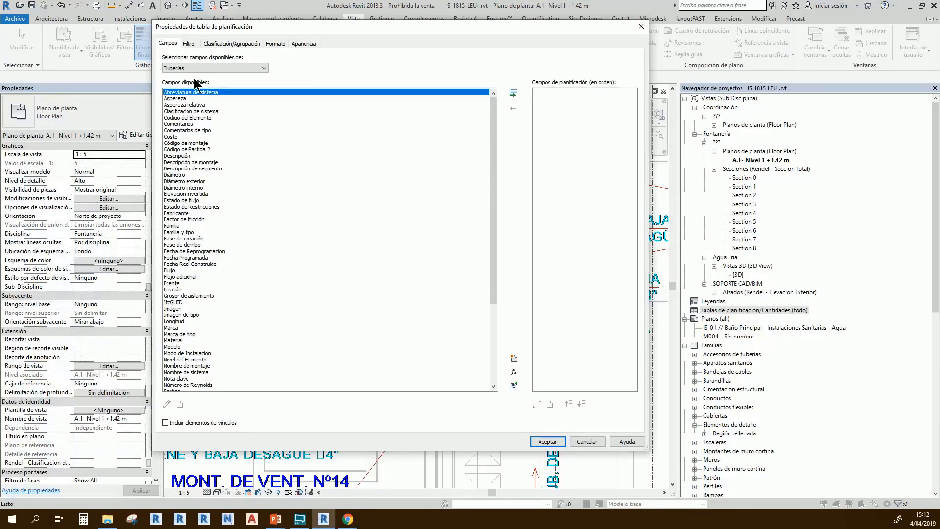
scroll(247, 203, "down", 3)
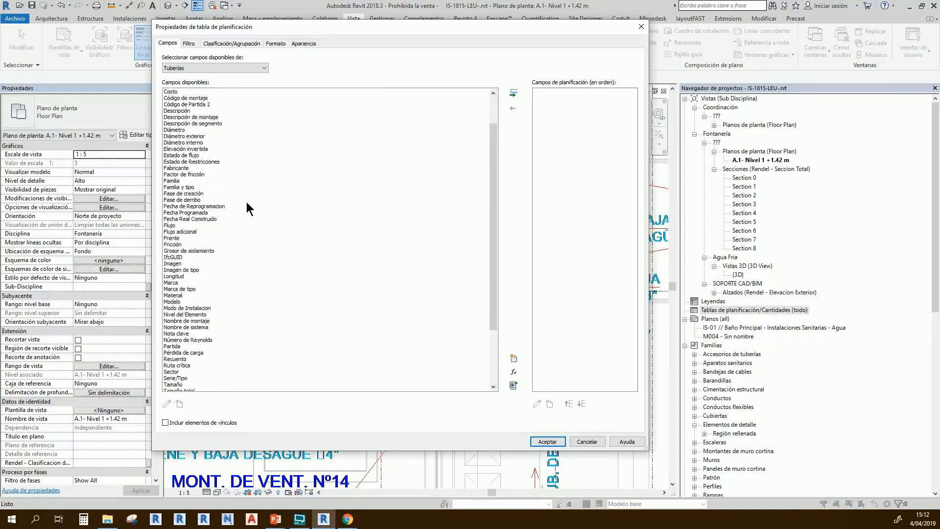
scroll(193, 192, "down", 4)
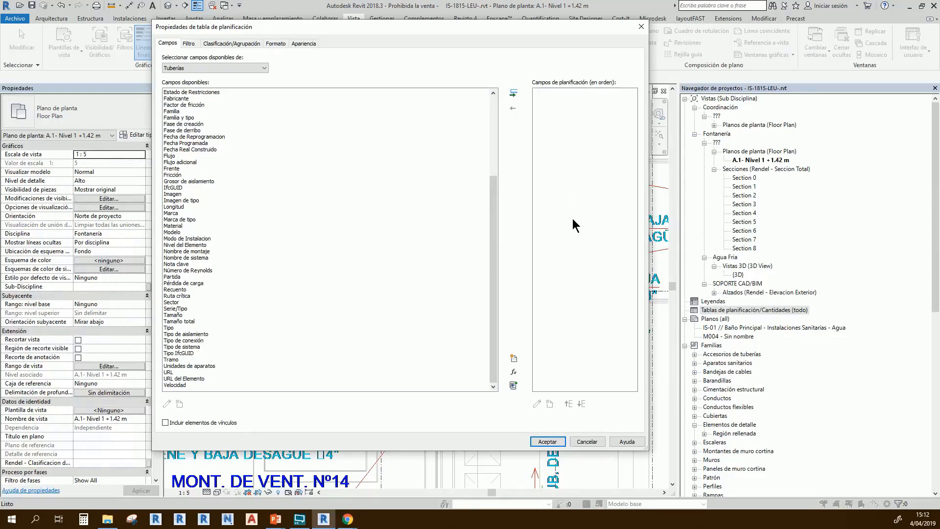
left_click_drag(498, 252, 485, 152)
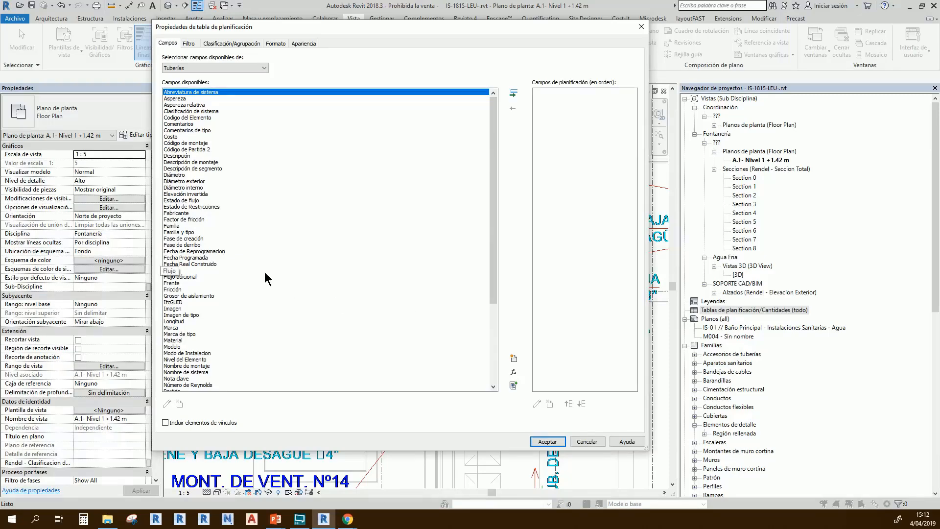
- Add the fields Familia, Tipo and Tipo de sistema to the pipe schedule
double_click(171, 226)
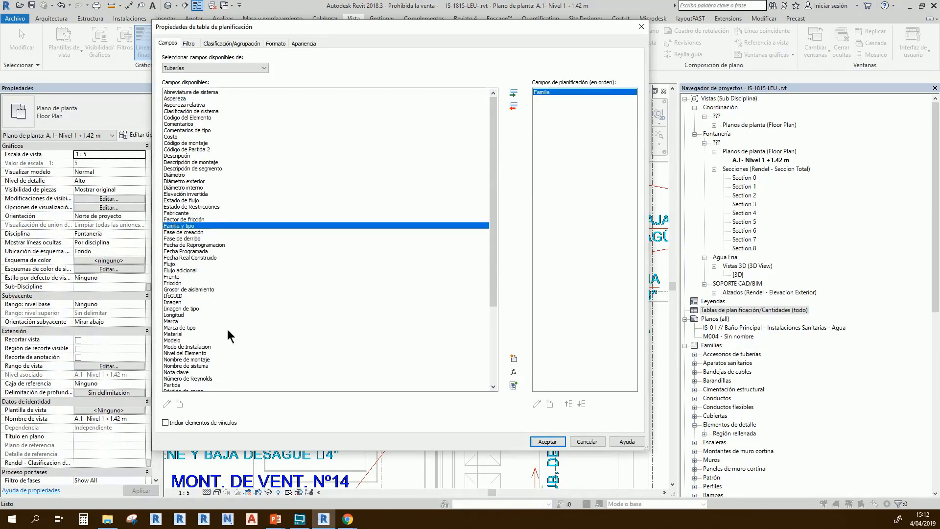
scroll(175, 289, "down", 2)
scroll(175, 289, "down", 1)
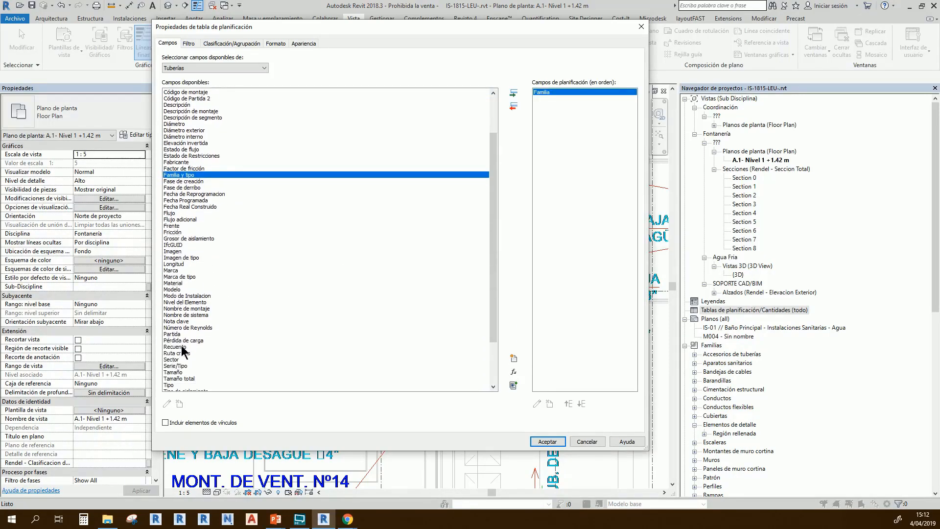
double_click(176, 385)
scroll(176, 382, "down", 2)
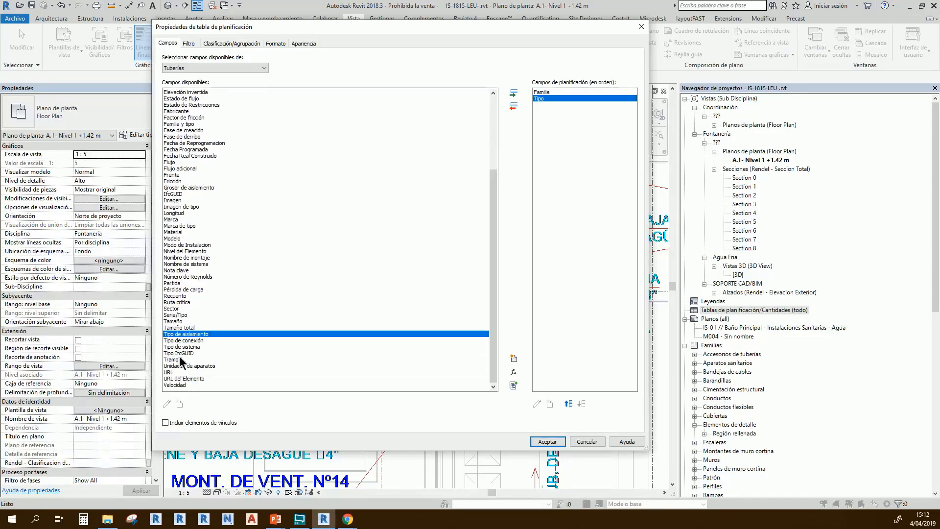
double_click(189, 353)
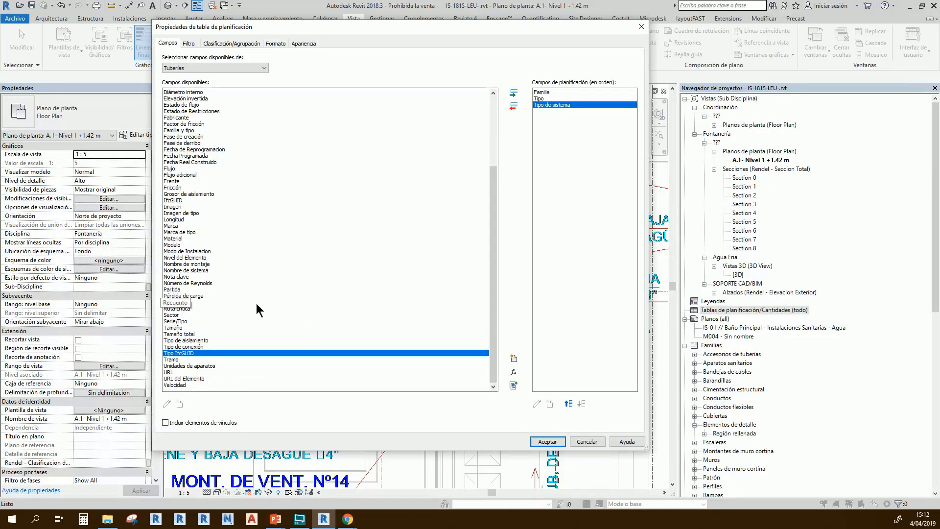
- Add the fields Material, Tamaño and Longitud to the pipe schedule and check the field order from Familia
double_click(174, 240)
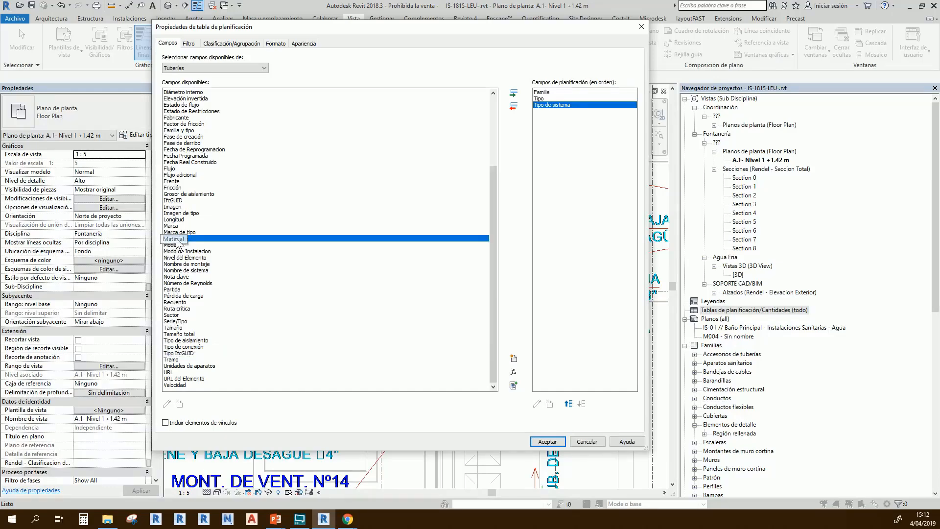
double_click(173, 327)
scroll(168, 304, "up", 1)
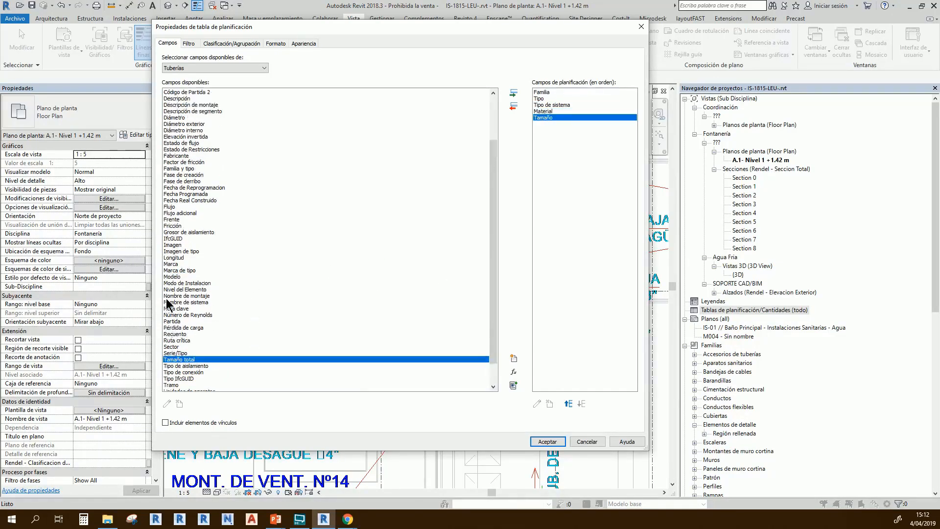
double_click(176, 257)
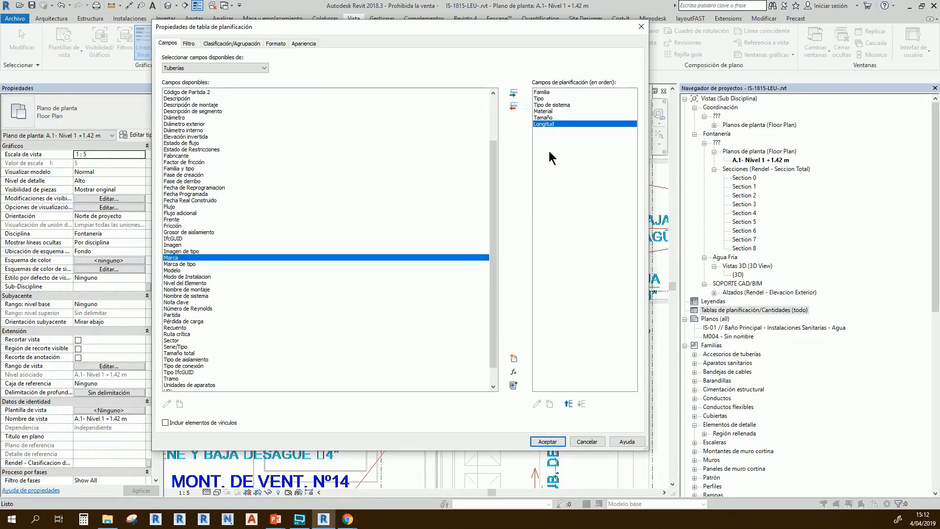
left_click(542, 92)
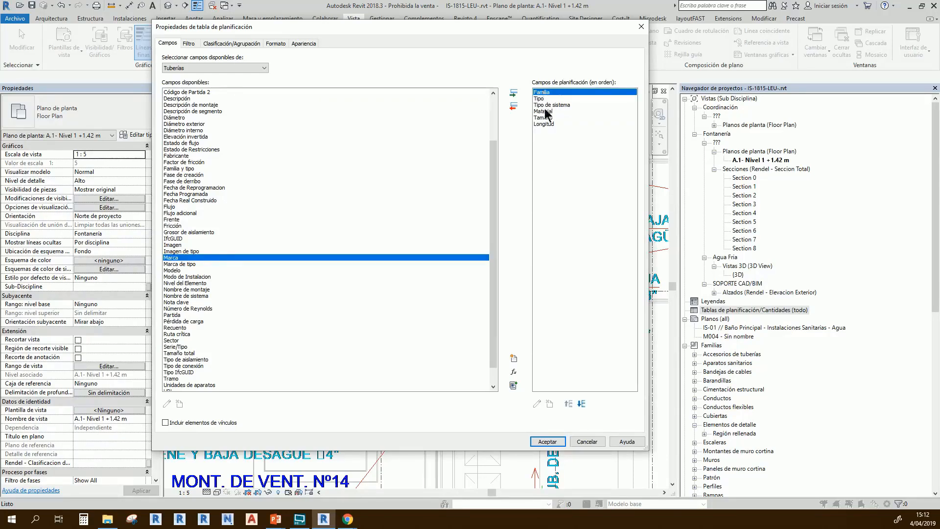
- Accept the chosen fields to generate the pipe schedule and look through its listed rows
left_click(547, 442)
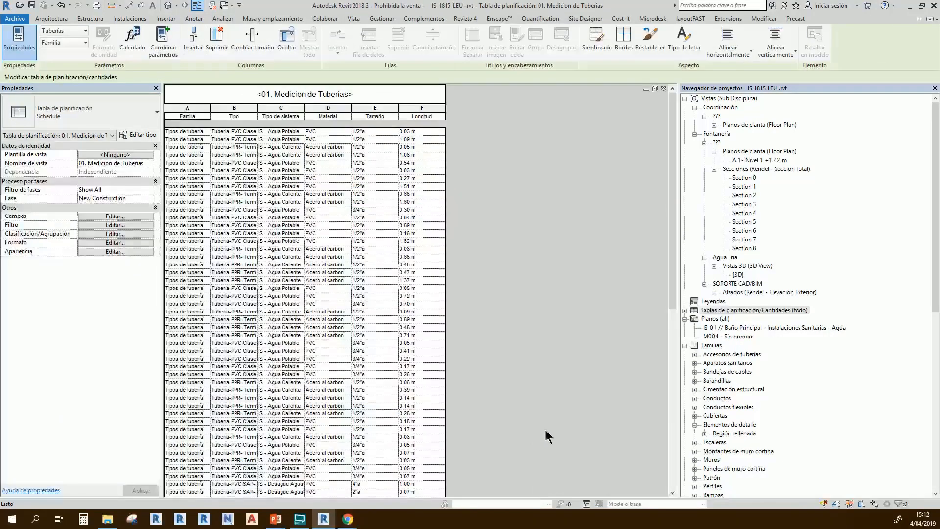
scroll(299, 416, "down", 5)
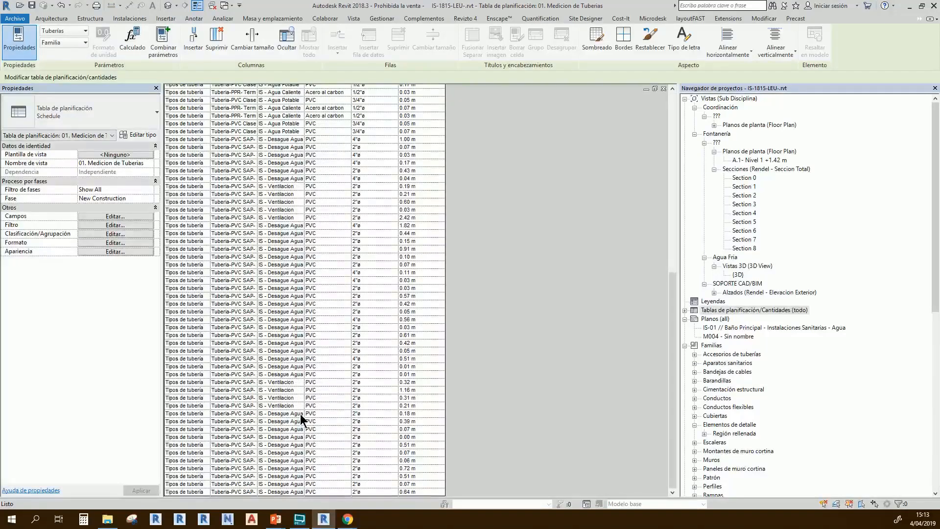
scroll(300, 414, "up", 5)
scroll(302, 401, "down", 5)
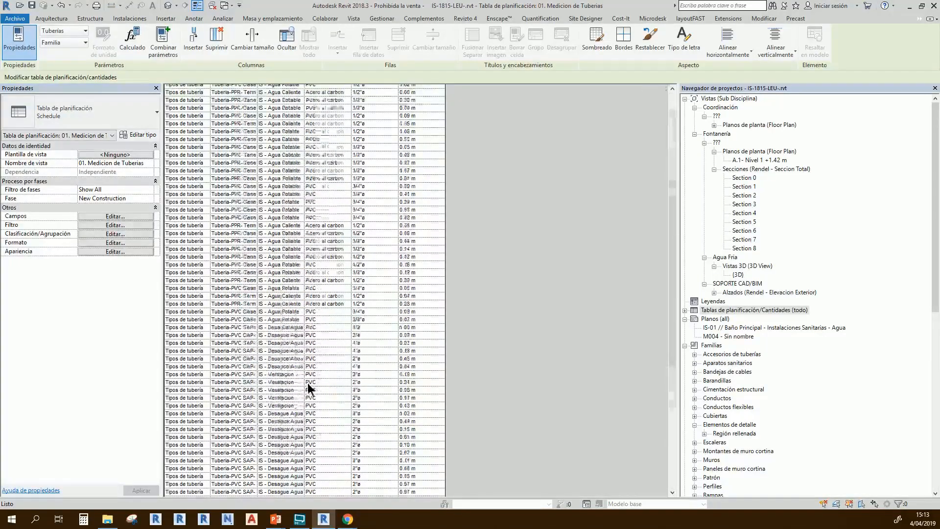
scroll(313, 363, "up", 5)
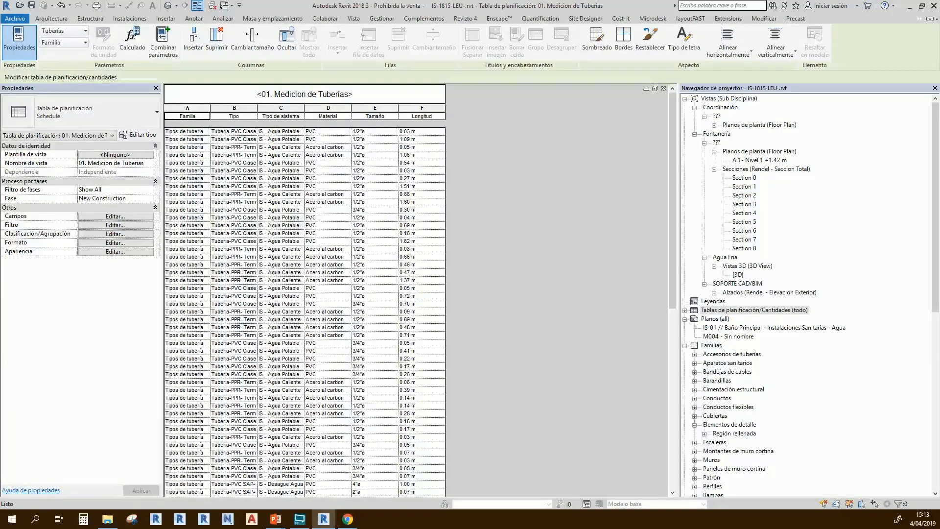
key("alt+Tab")
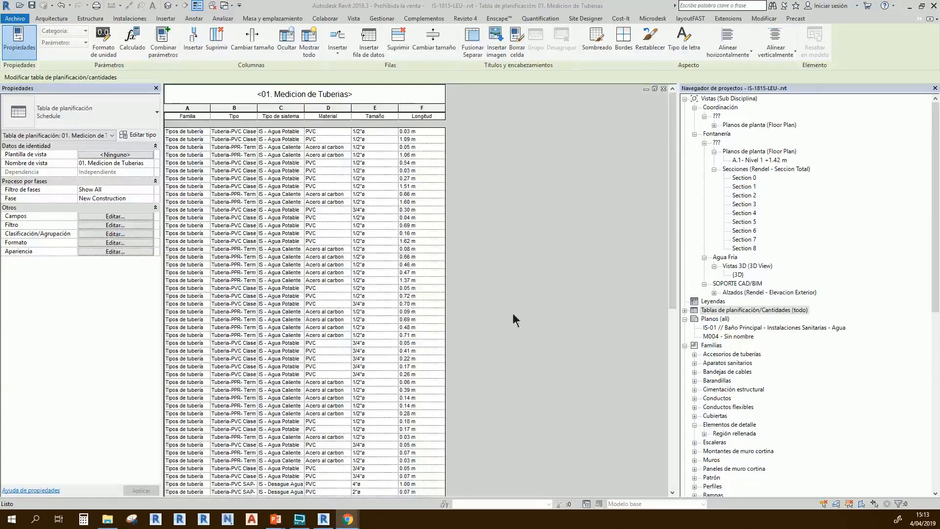
left_click(552, 287)
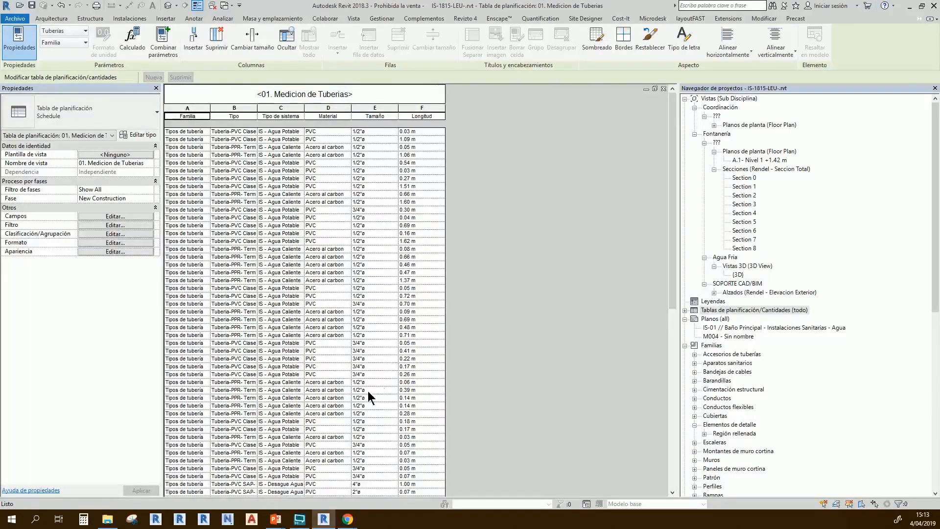
- Sort the pipe schedule by Tipo de sistema in ascending order
left_click(94, 235)
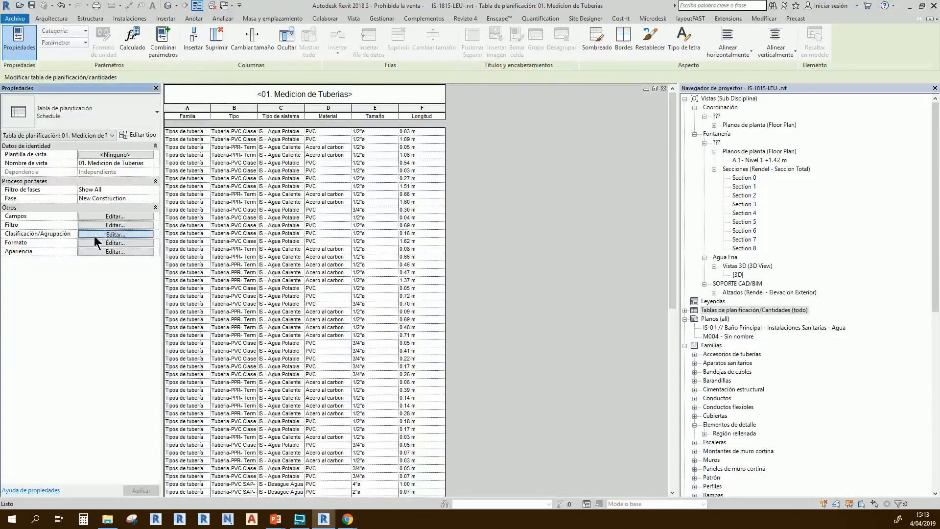
left_click_drag(207, 97, 223, 43)
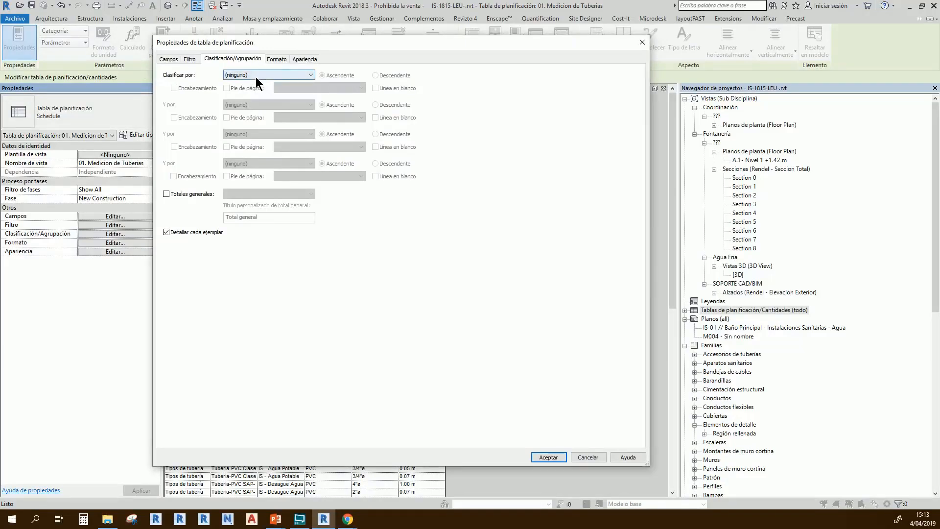
left_click(256, 77)
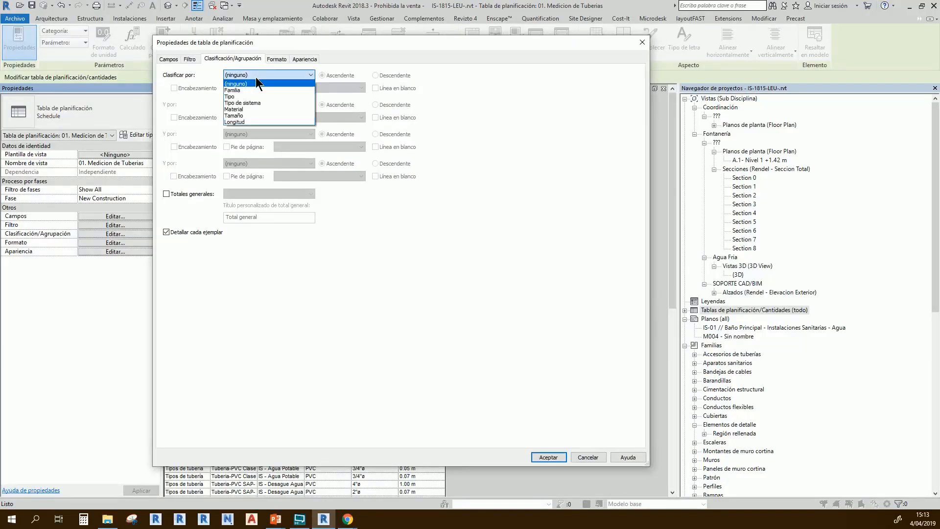
left_click(248, 103)
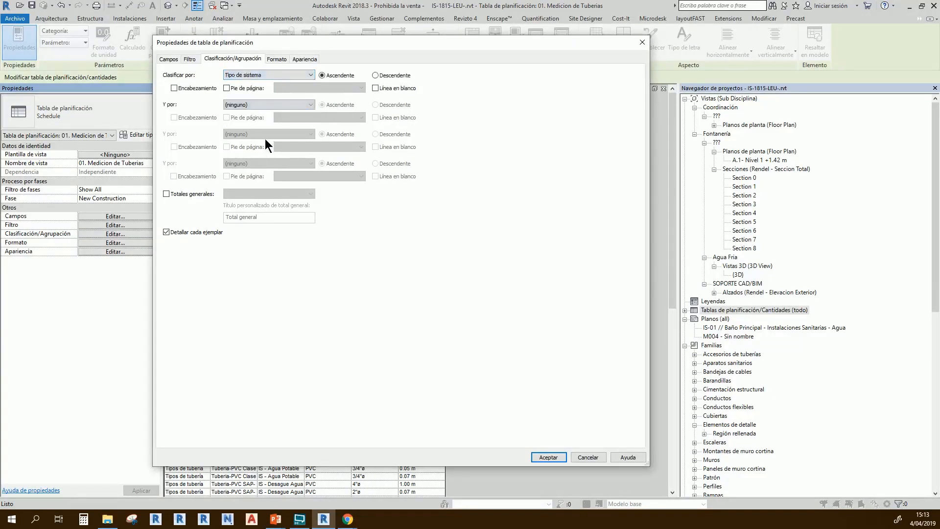
- Move the Tipo de sistema field to first place in the schedule's field order and apply the schedule properties
left_click(174, 60)
left_click(554, 120)
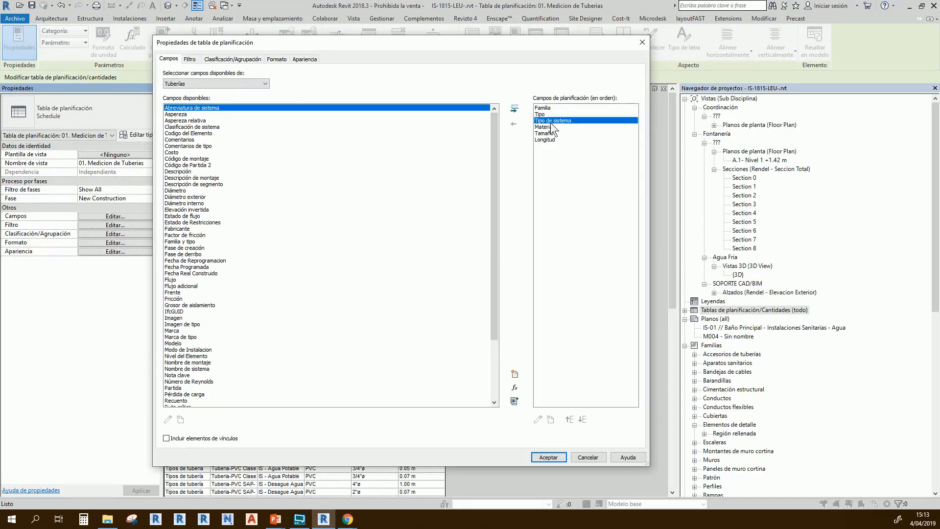
left_click(569, 419)
left_click(569, 419)
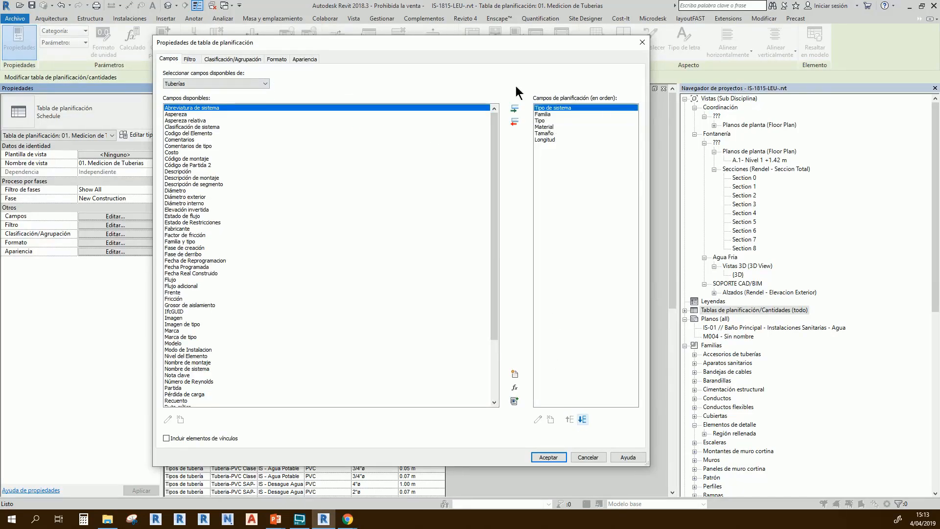
left_click(548, 456)
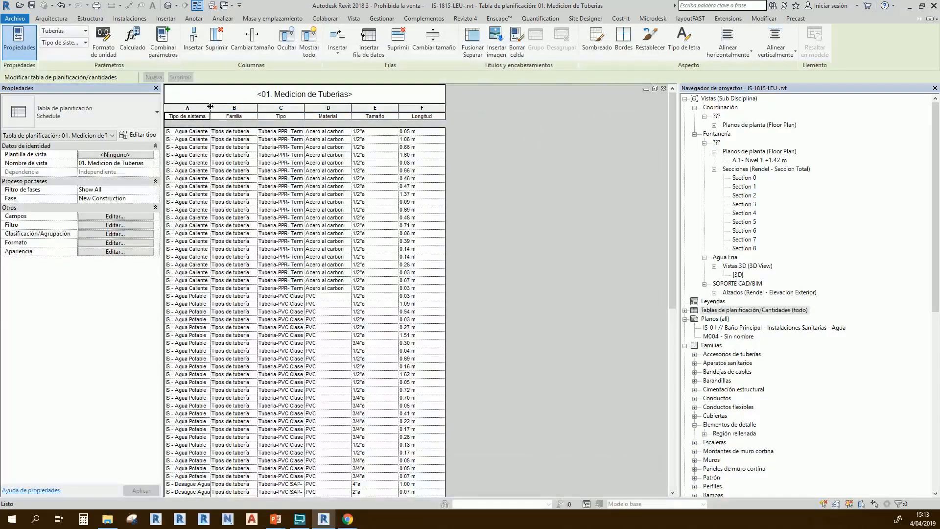
- Widen the Tipo de sistema column to fit the full system names and look through the sorted rows
left_click_drag(210, 107, 239, 103)
scroll(210, 261, "down", 15)
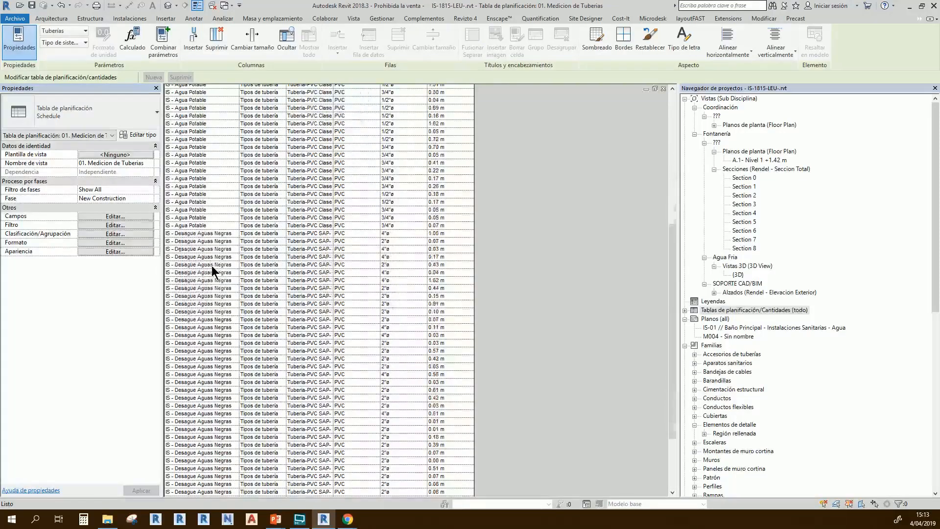
scroll(212, 278, "up", 15)
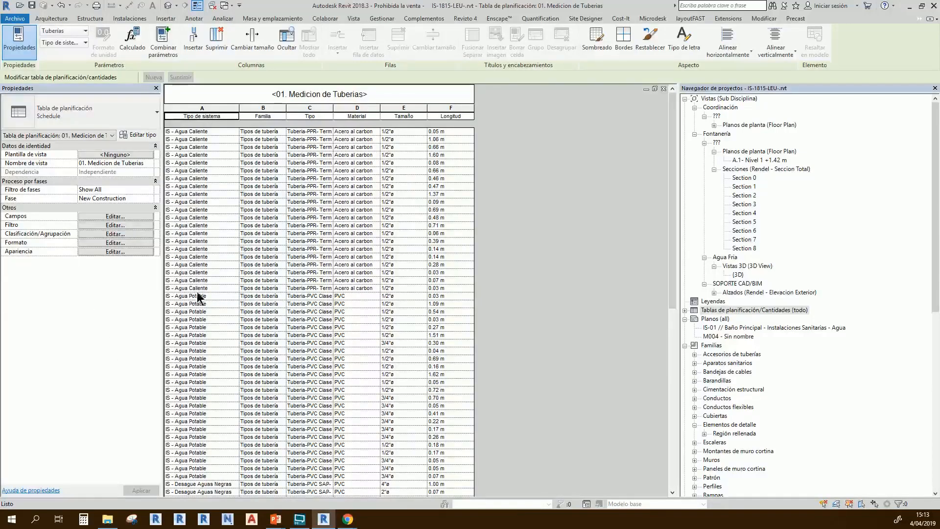
scroll(225, 330, "down", 15)
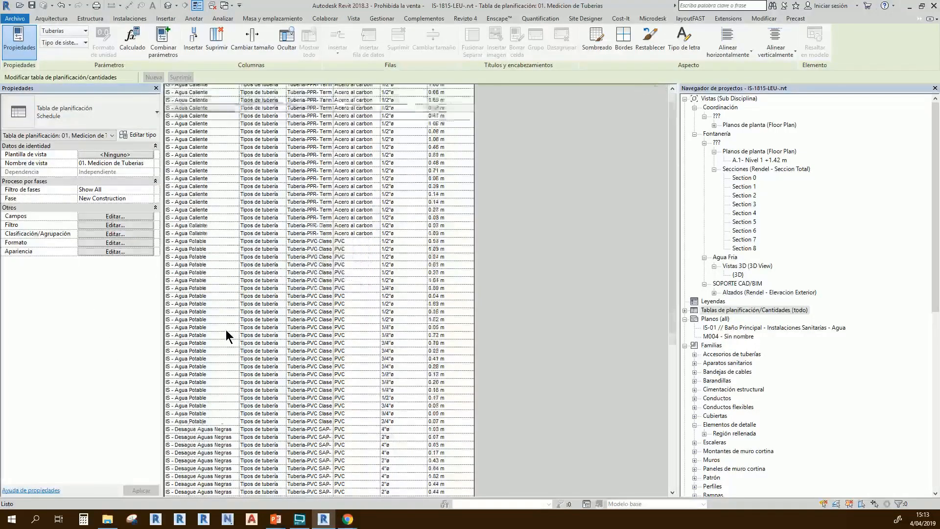
scroll(225, 351, "up", 15)
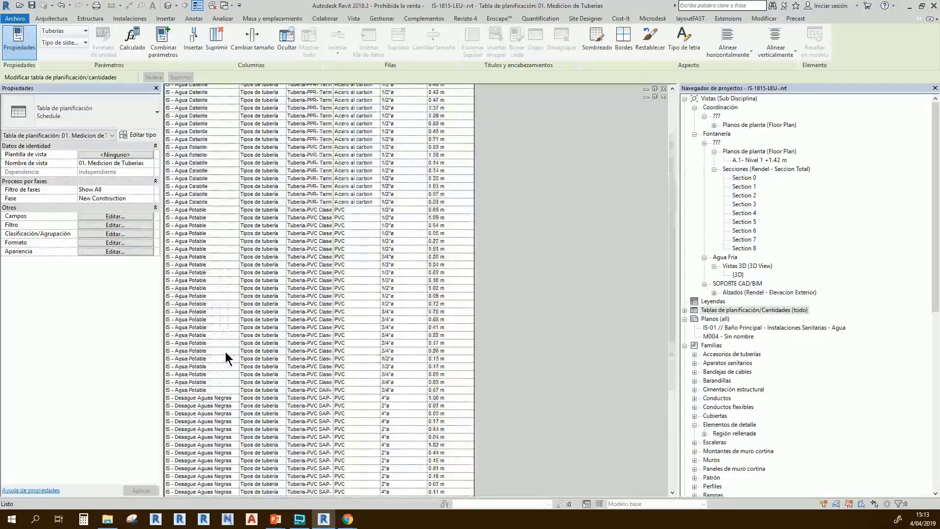
- Add a footer with Título, recuento y totales to each Tipo de sistema group
left_click(90, 234)
left_click(226, 88)
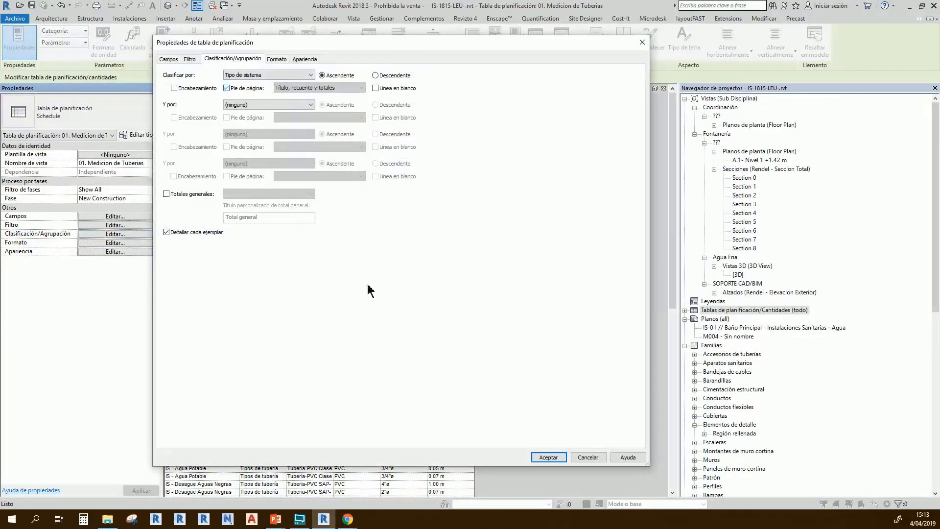
left_click(548, 458)
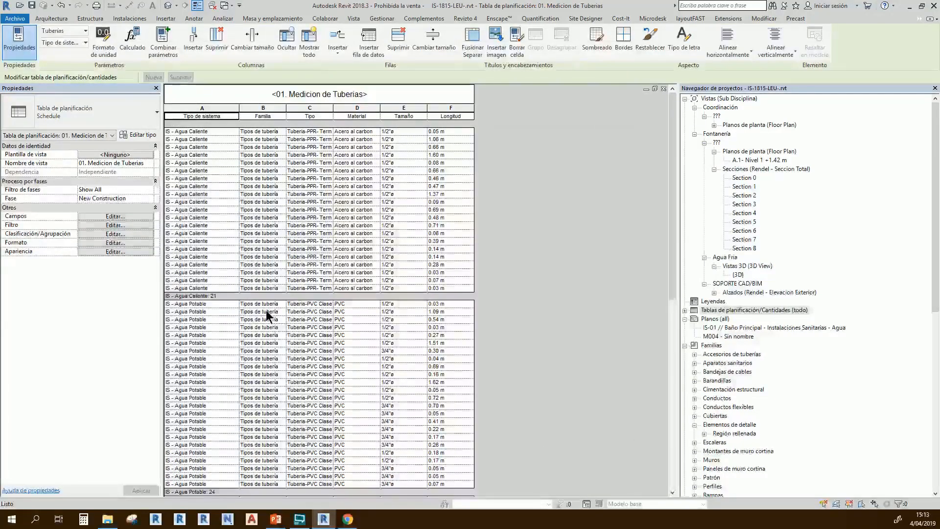
- Widen the Familia column and look through the grouped pipe rows
left_click(290, 109)
scroll(282, 262, "down", 10)
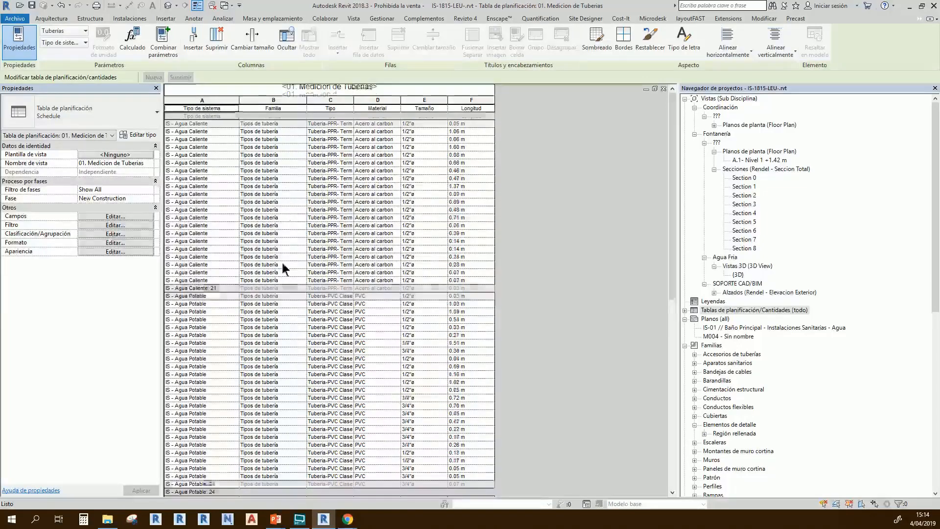
scroll(276, 323, "up", 10)
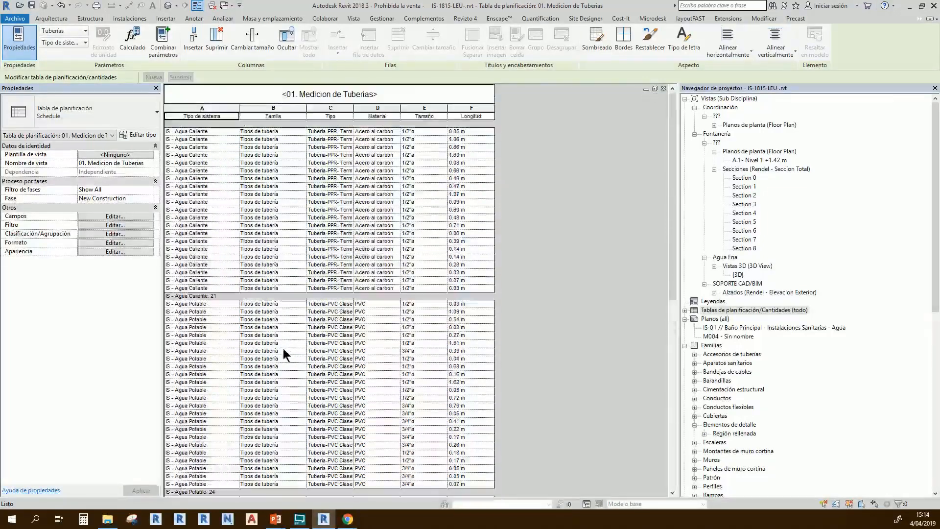
- Remove the Familia field from the pipe schedule
left_click(115, 216)
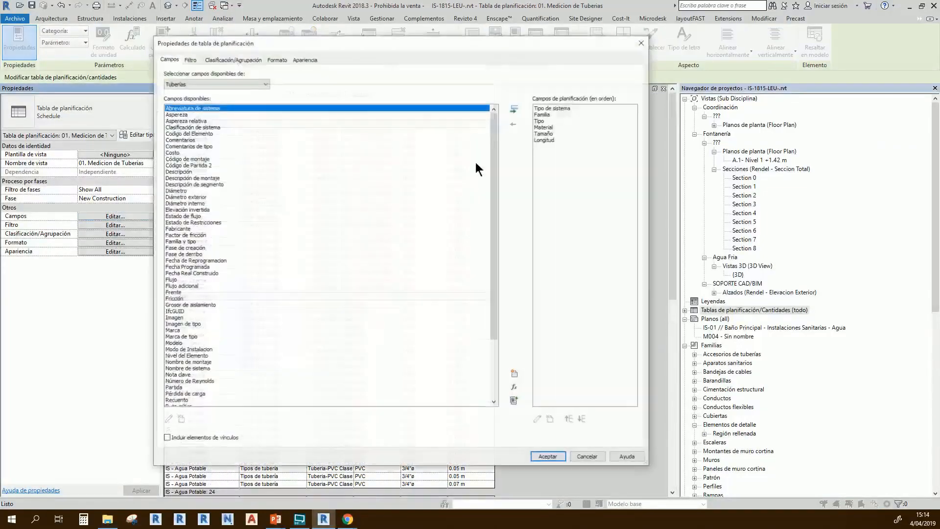
double_click(552, 116)
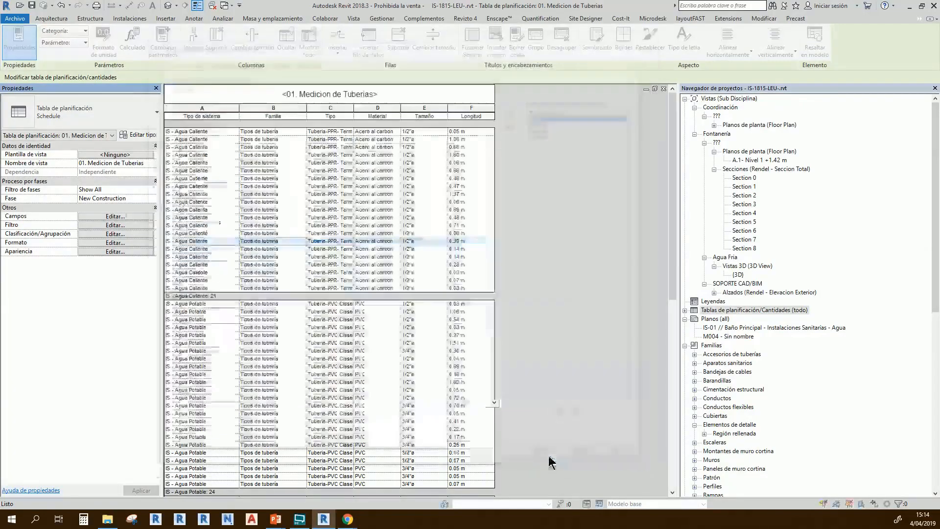
left_click(549, 457)
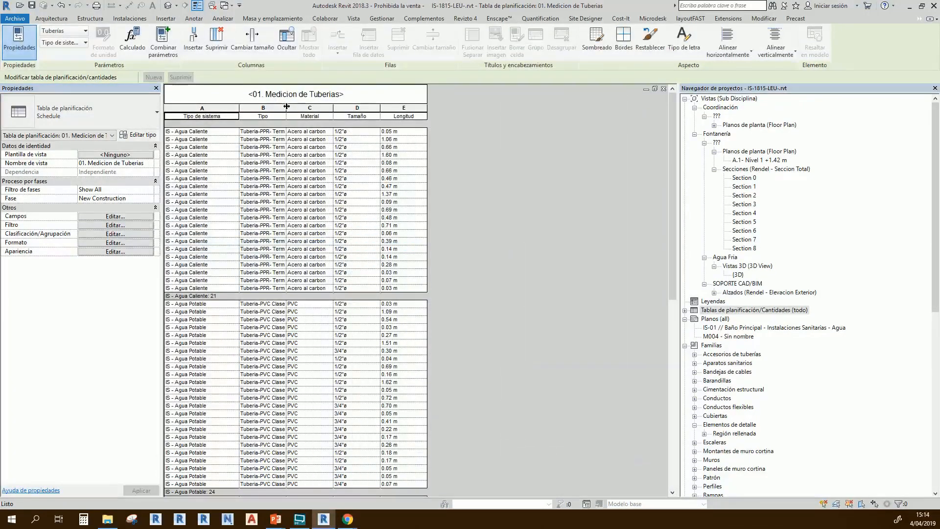
- Widen the Tipo column to fit the full pipe type names and review every system group down to Ventilacion
left_click_drag(286, 108, 316, 111)
scroll(310, 300, "down", 8)
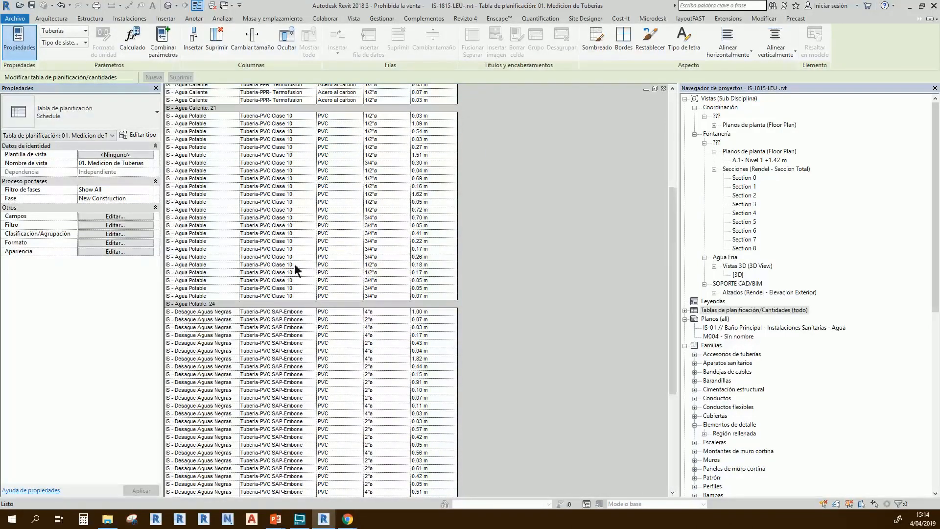
scroll(296, 274, "up", 8)
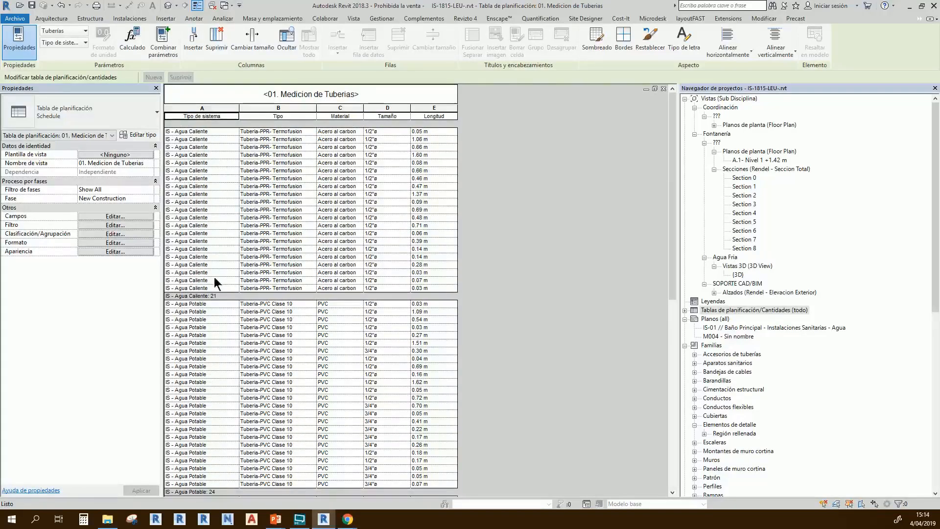
scroll(278, 315, "down", 9)
scroll(278, 315, "down", 3)
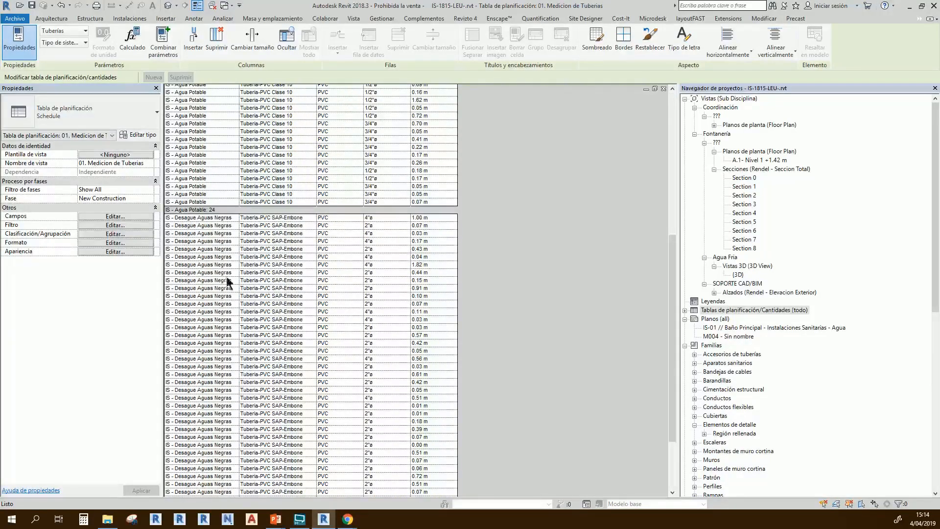
scroll(223, 319, "down", 4)
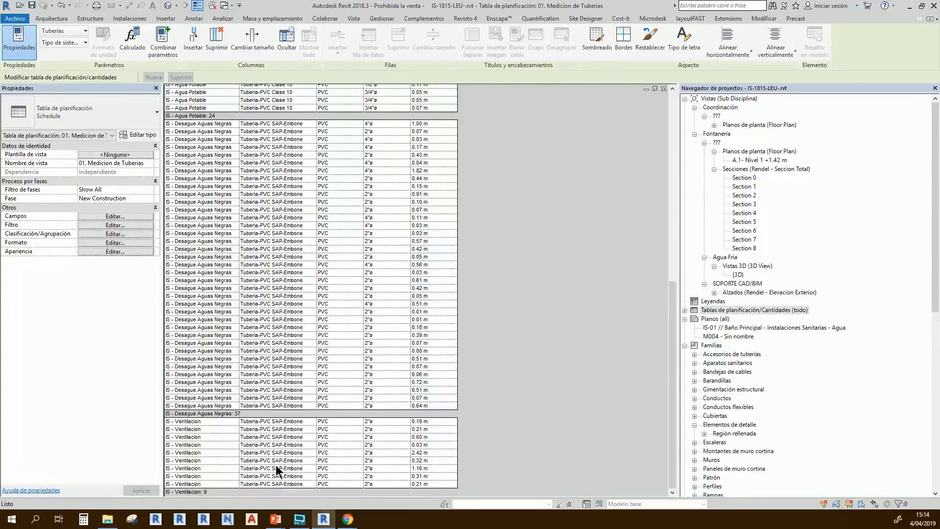
scroll(280, 456, "up", 16)
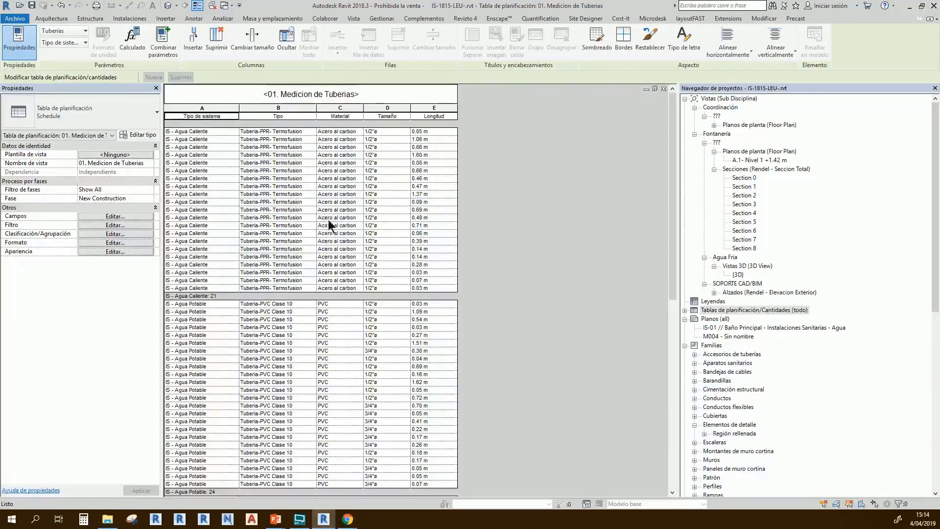
- Widen the Material column slightly and look through the materials listed for the pipes
left_click_drag(363, 108, 370, 109)
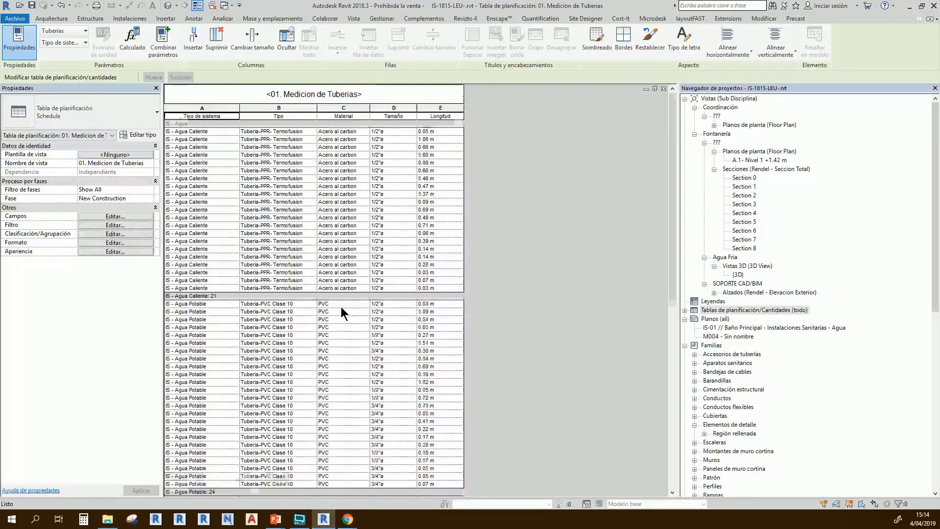
scroll(342, 294, "down", 16)
scroll(341, 297, "up", 16)
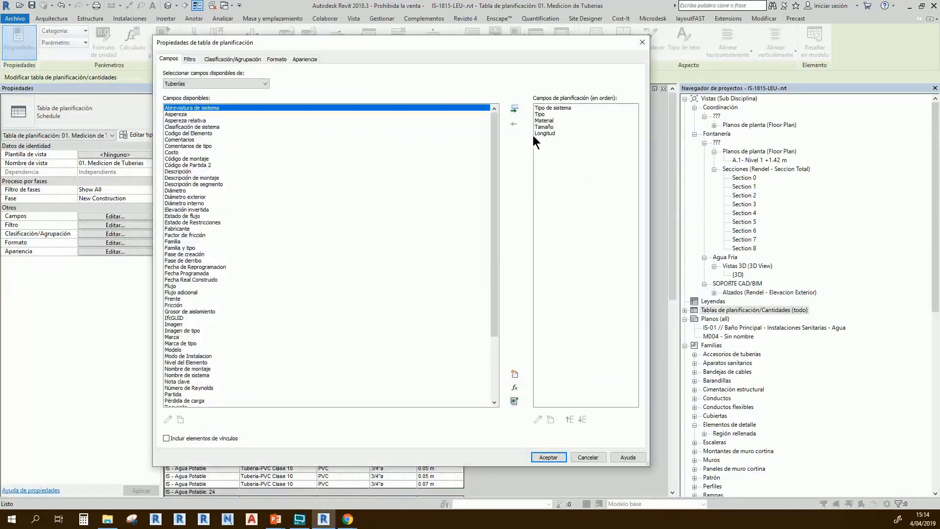
- Remove the Material field from the pipe schedule
left_click(542, 116)
left_click(543, 126)
double_click(547, 120)
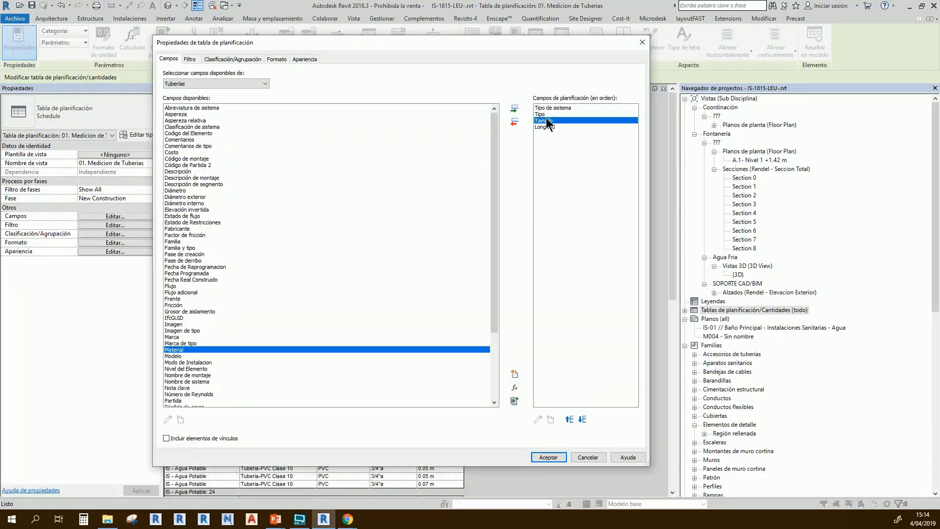
left_click(551, 459)
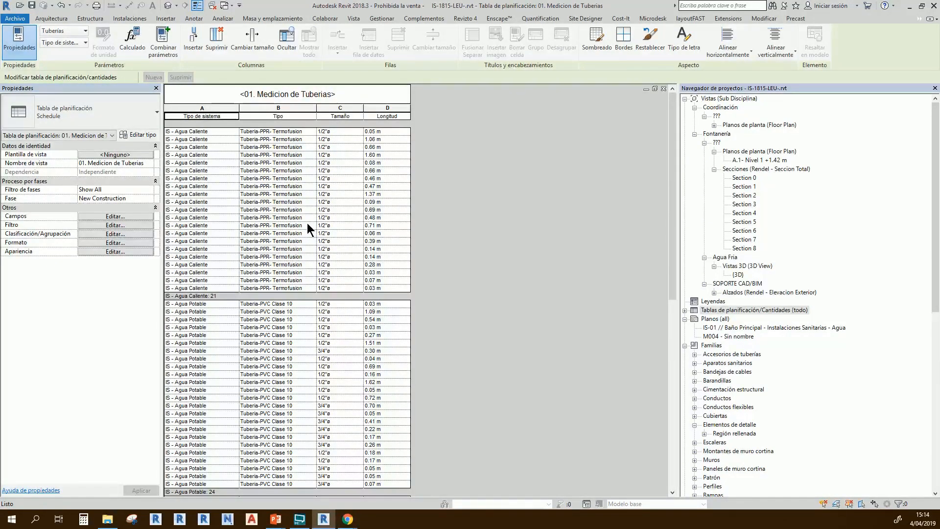
- Enable grand totals with title, count and totals in the pipe schedule and turn off itemizing every instance
left_click(100, 233)
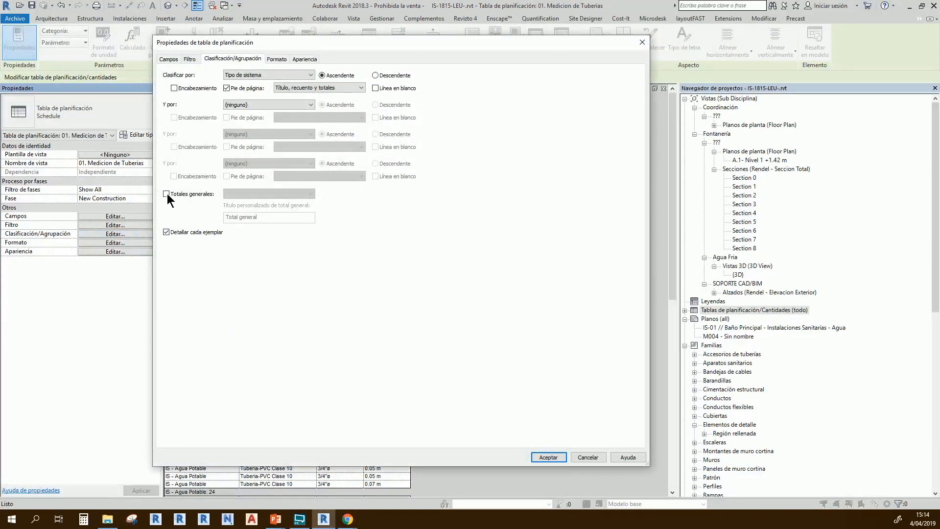
left_click(166, 193)
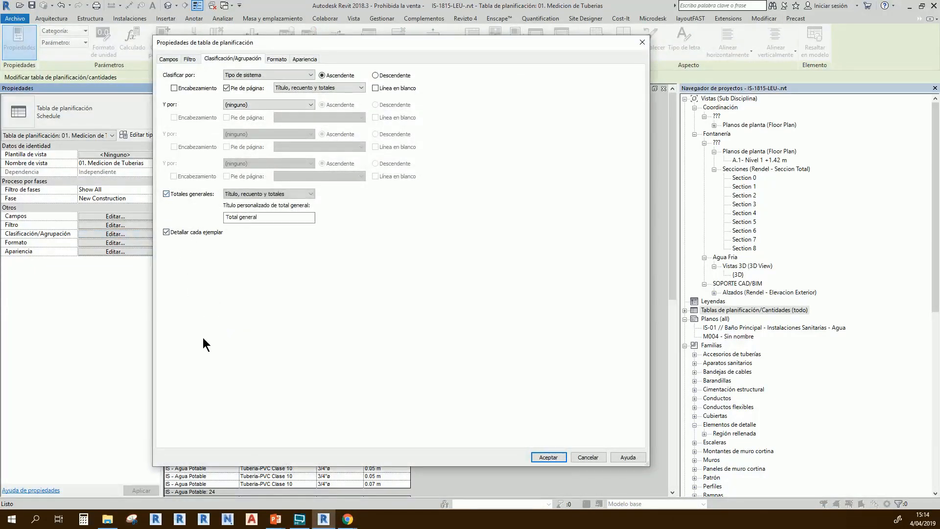
left_click(166, 232)
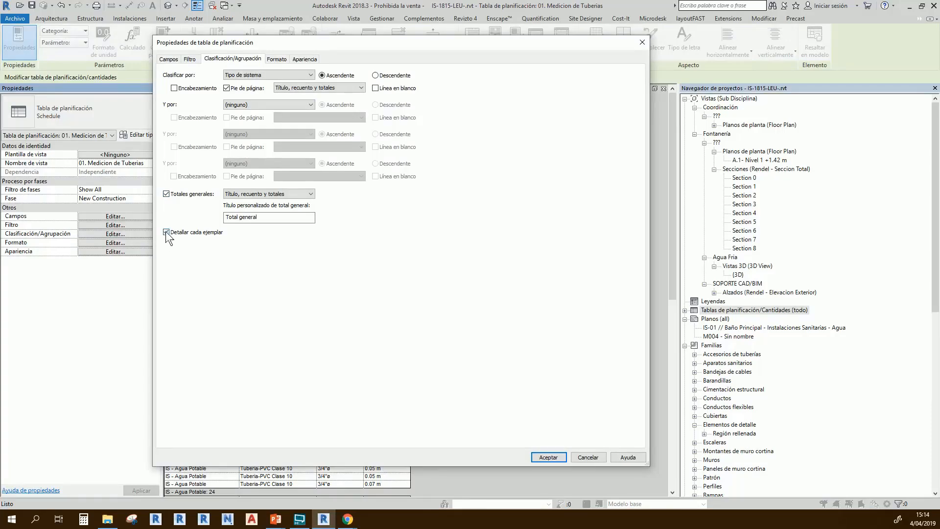
left_click(552, 459)
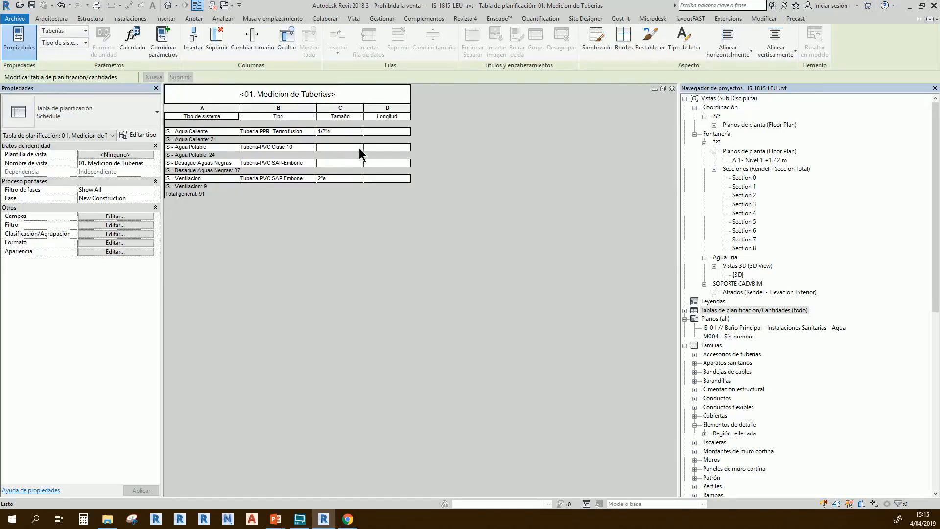
- Add Tamaño as the second sorting criterion of the pipe schedule, after Tipo de sistema
left_click(110, 234)
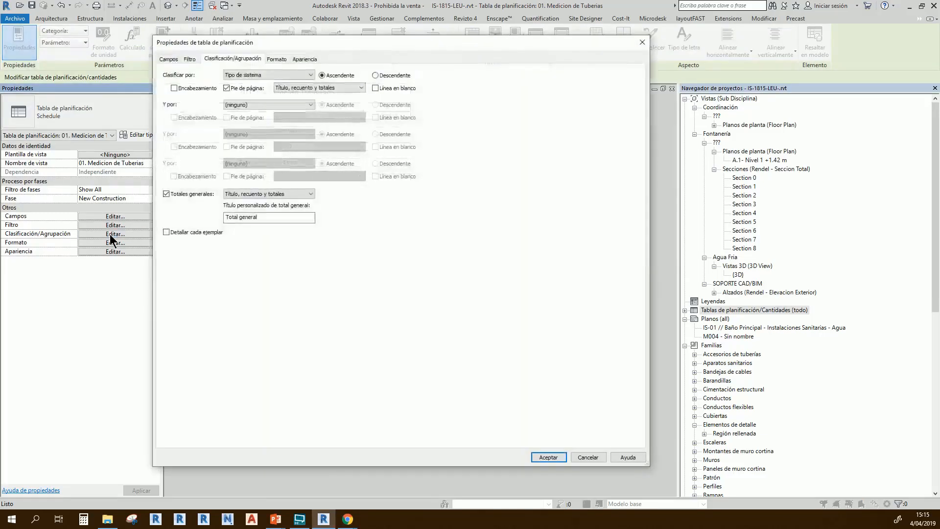
left_click(258, 106)
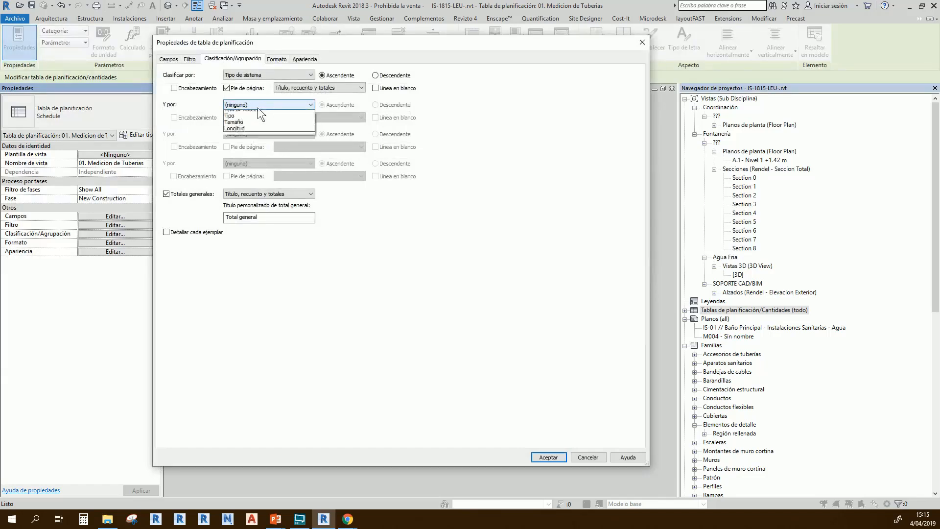
left_click(260, 130)
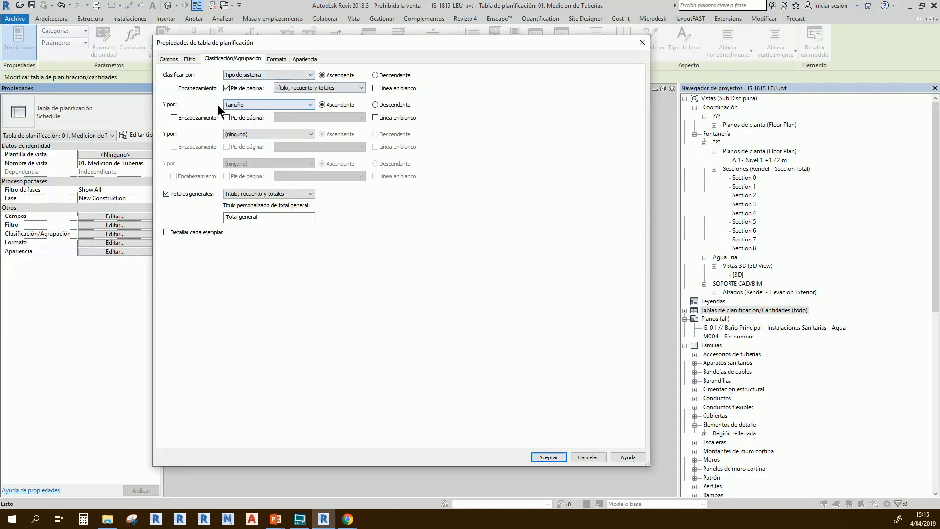
left_click(559, 457)
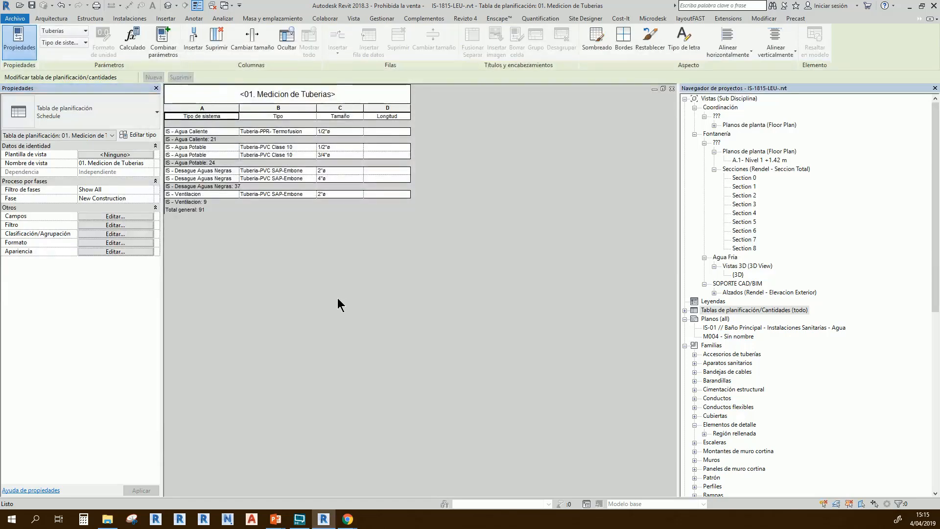
- Format the Longitud field of the pipe schedule to calculate totals
left_click(389, 107)
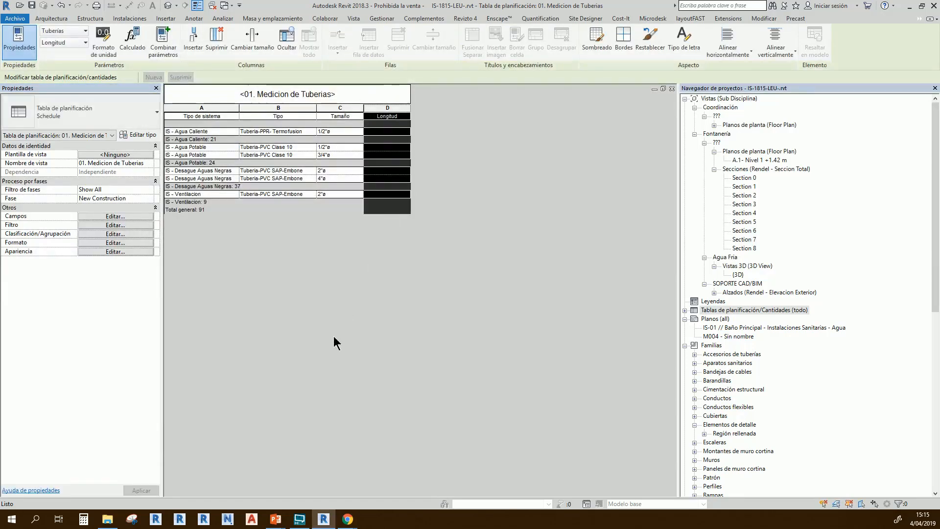
left_click(342, 155)
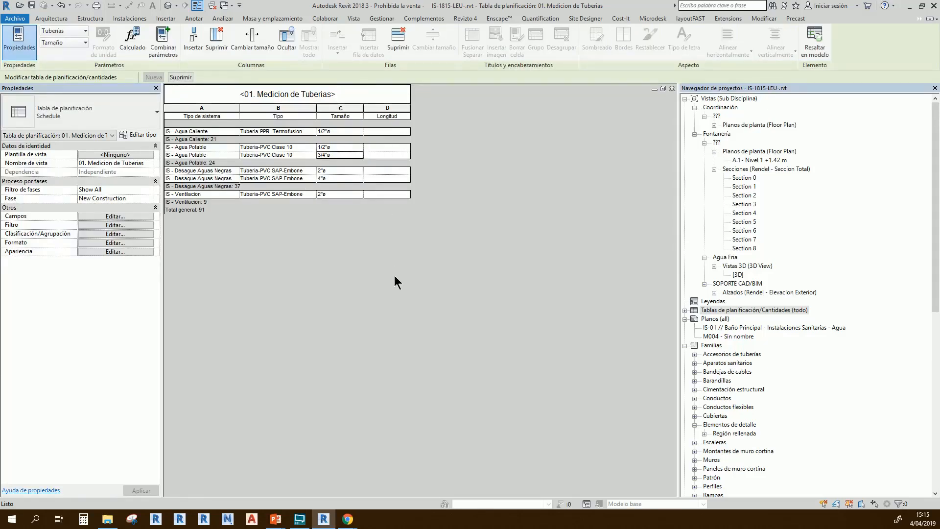
left_click(93, 243)
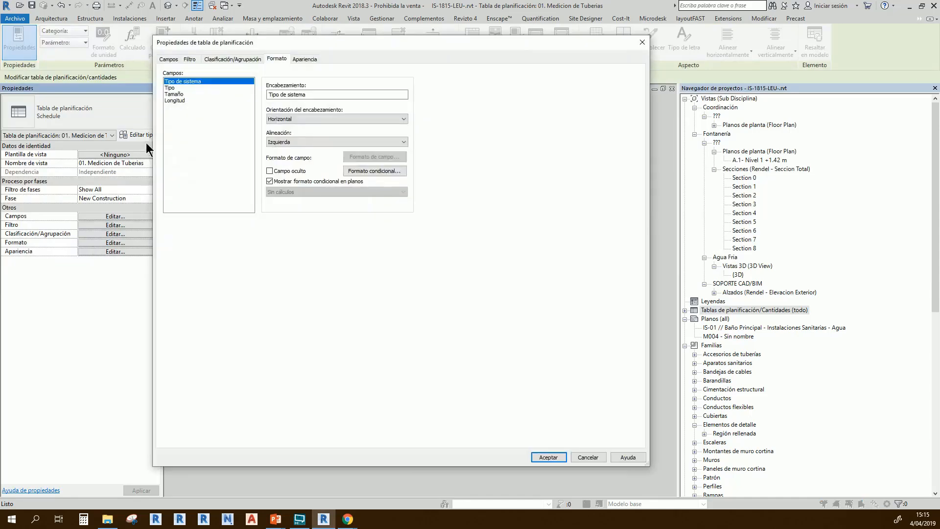
left_click(175, 100)
left_click(282, 191)
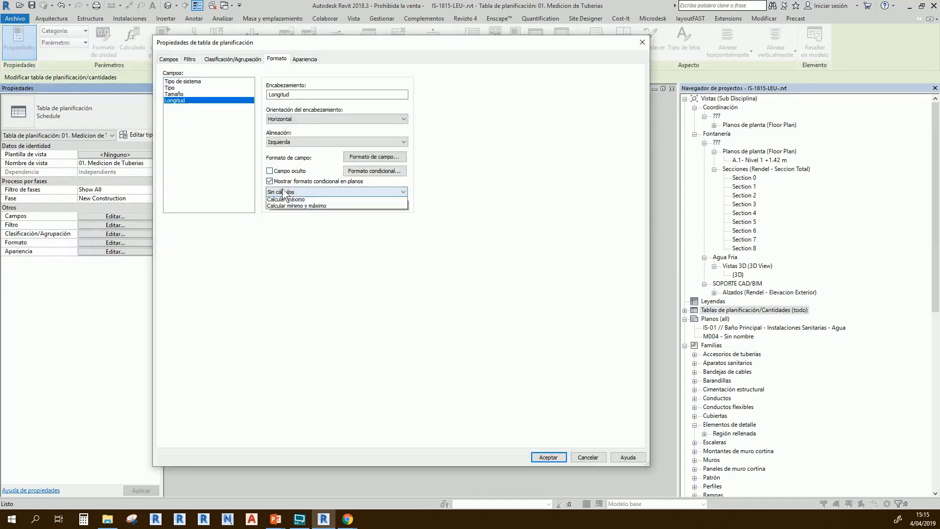
left_click(287, 206)
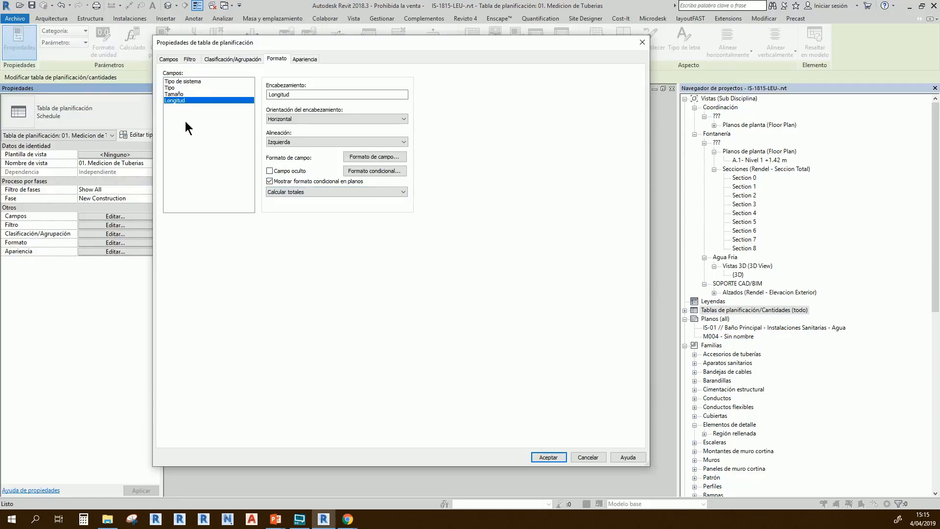
left_click(542, 456)
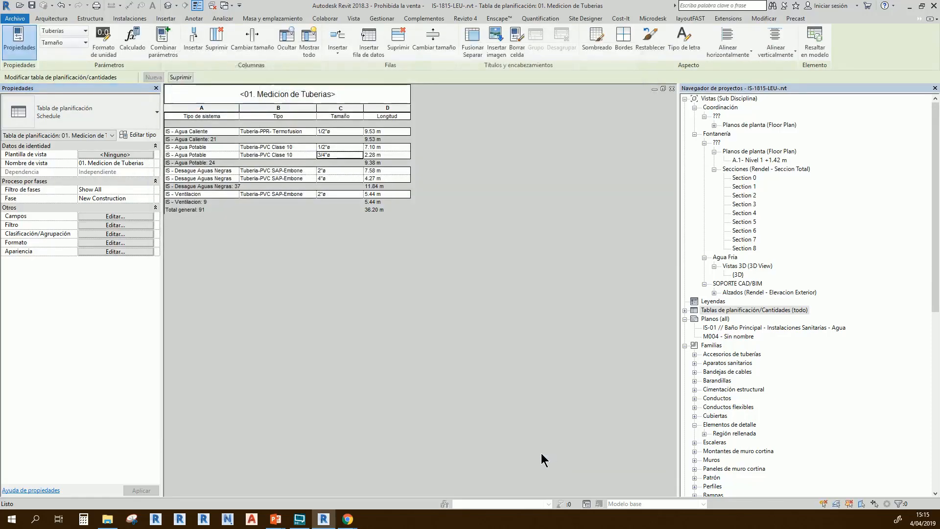
- Examine the modelled pipes in the default 3D view and reopen the 01. Medicion de Tuberias schedule
left_click(369, 290)
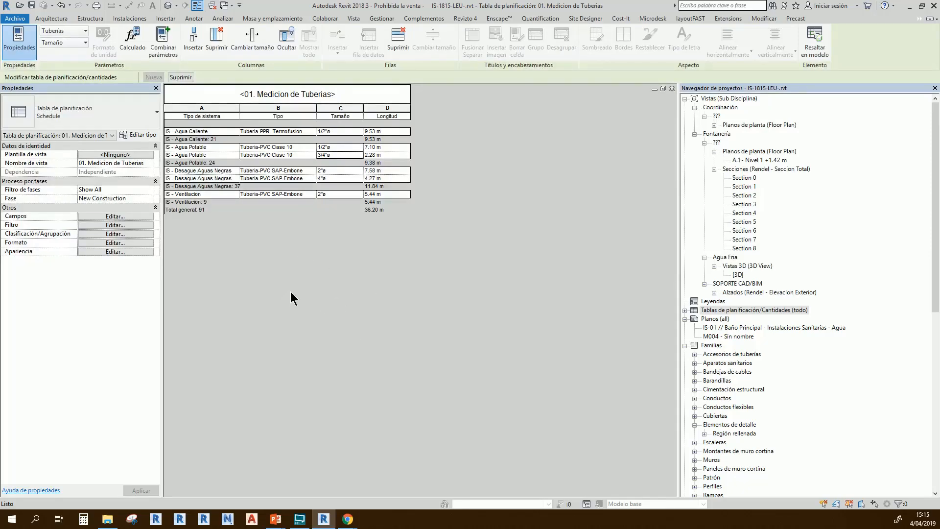
left_click(168, 6)
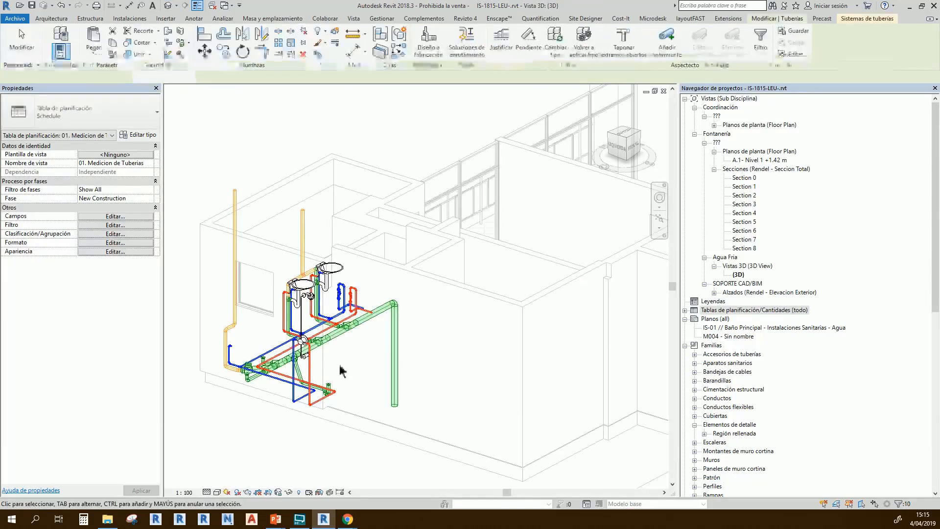
scroll(341, 371, "up", 2)
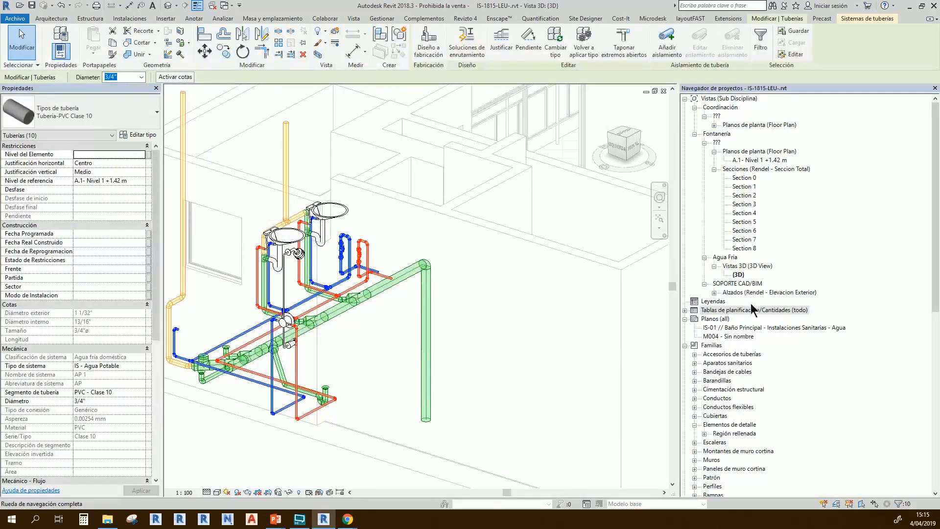
left_click(726, 311)
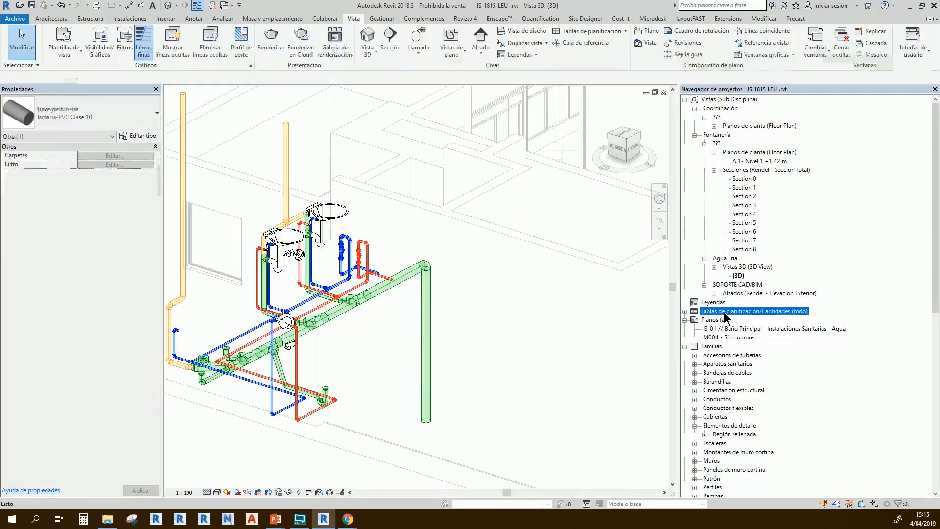
left_click(685, 312)
left_click(730, 319)
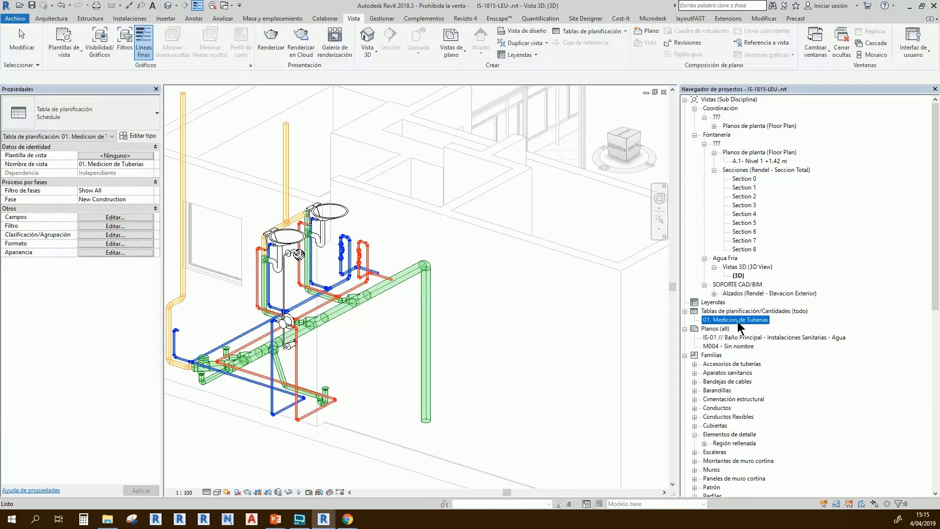
double_click(739, 321)
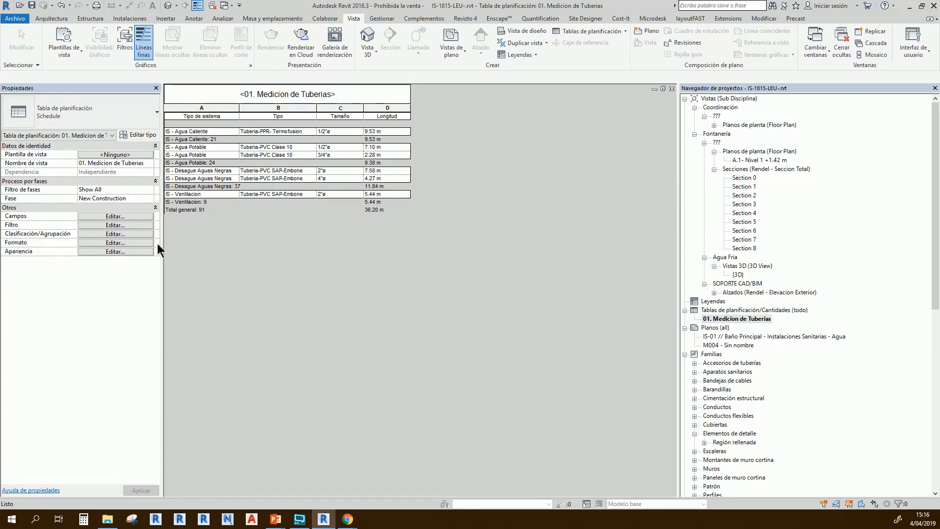
- Check which fields the pipe schedule can be filtered by, without setting a filter
left_click(109, 225)
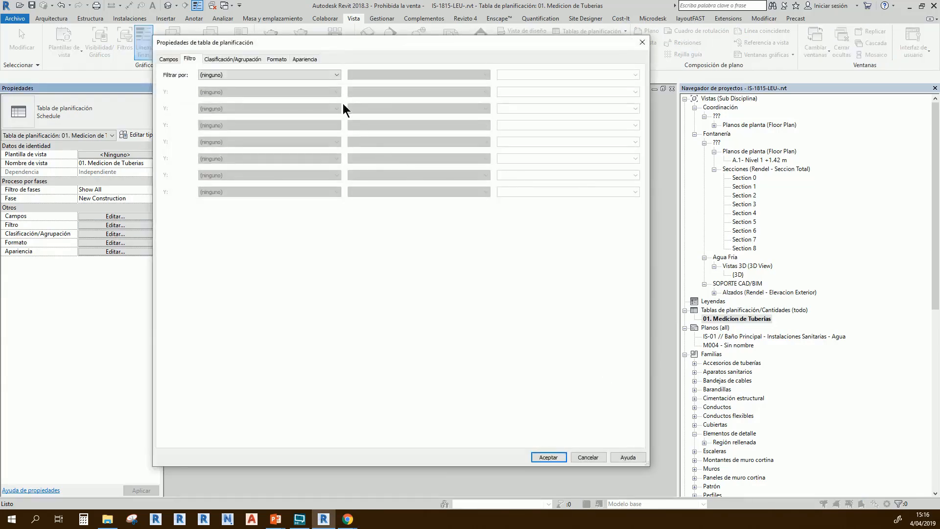
left_click(302, 75)
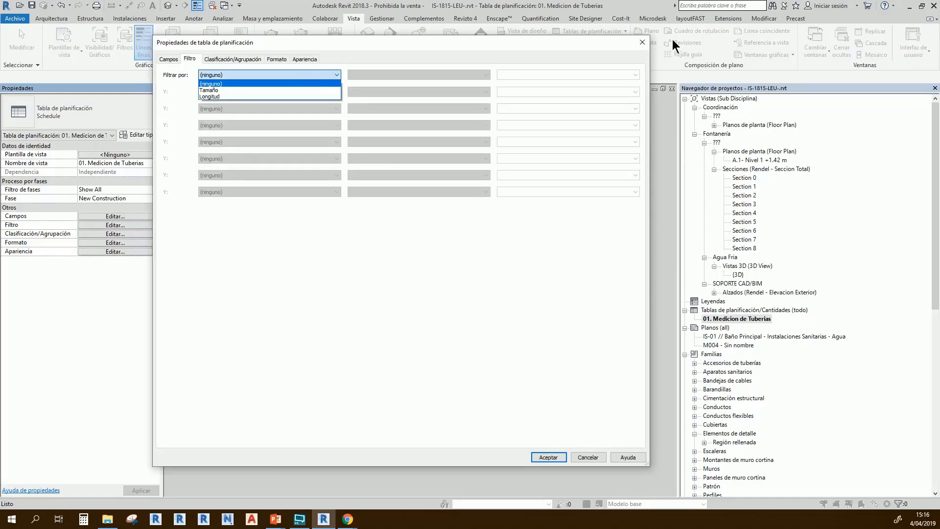
left_click(642, 42)
left_click(642, 42)
left_click(341, 155)
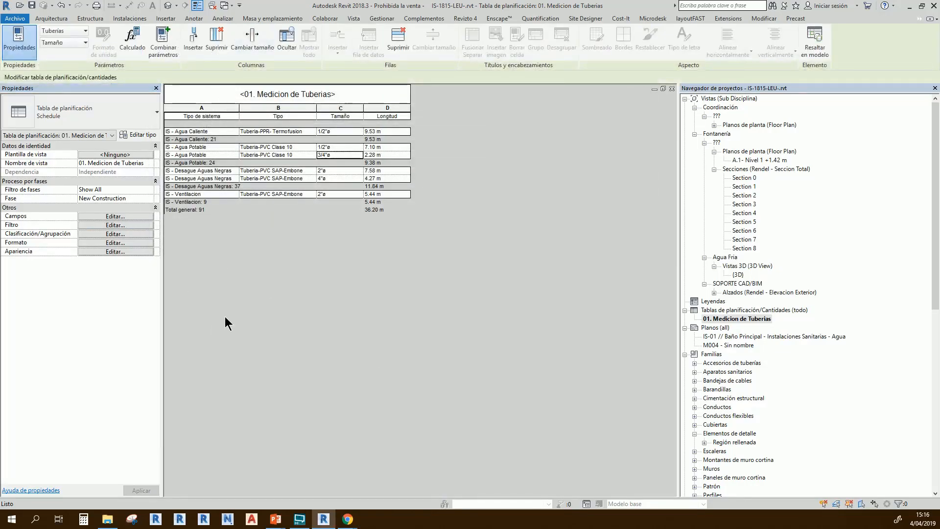
- Switch to the PowerPoint presentation and review the slide listing the steps for generating schedules
left_click(348, 519)
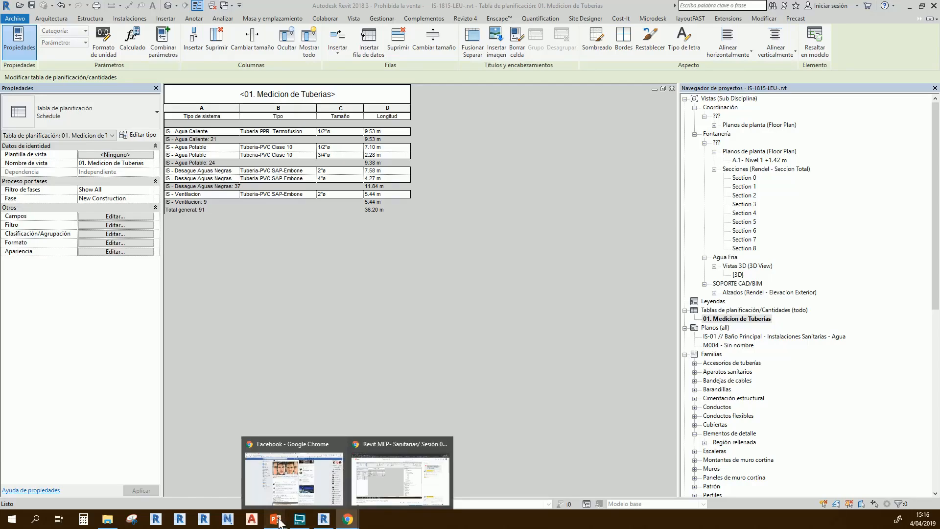
mouse_move(279, 522)
left_click(351, 460)
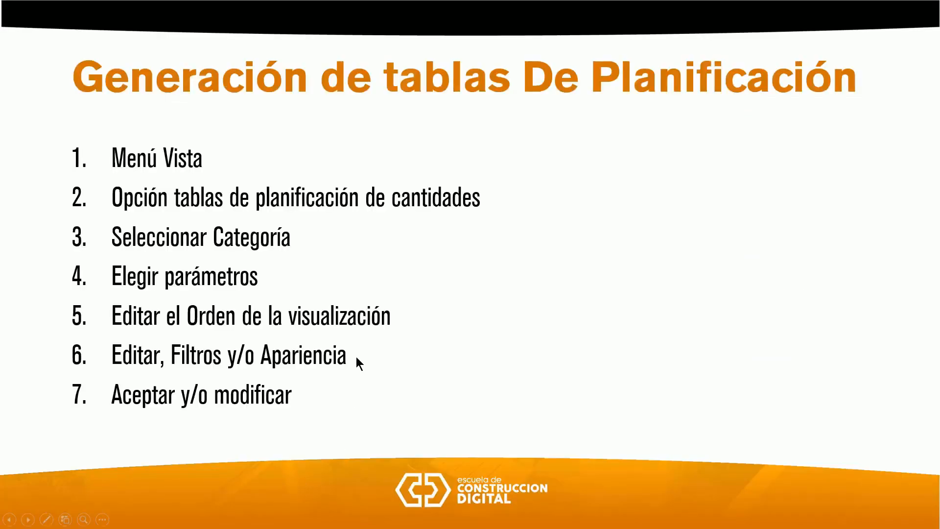
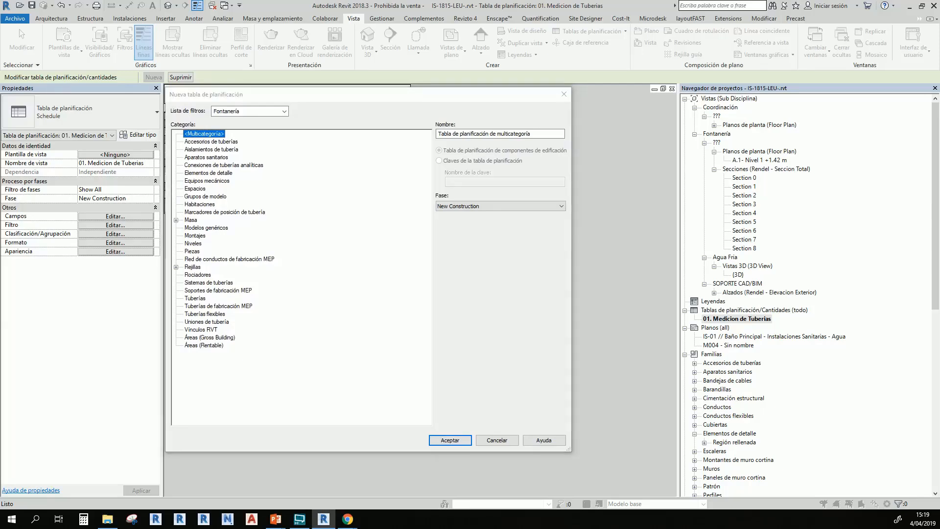
- Create a new schedule for the Aparatos sanitarios category, named "2. Aparatos Sanitarios"
left_click(205, 322)
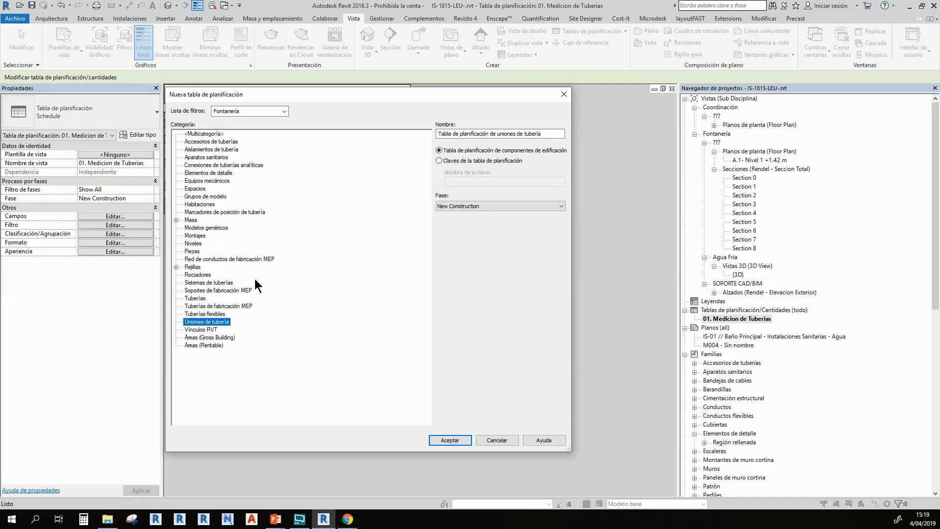
left_click(220, 157)
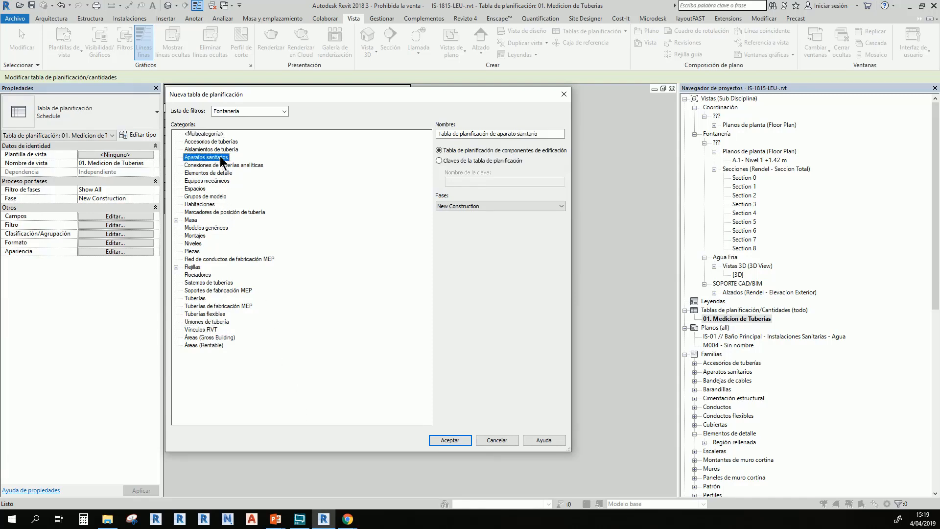
left_click(222, 142)
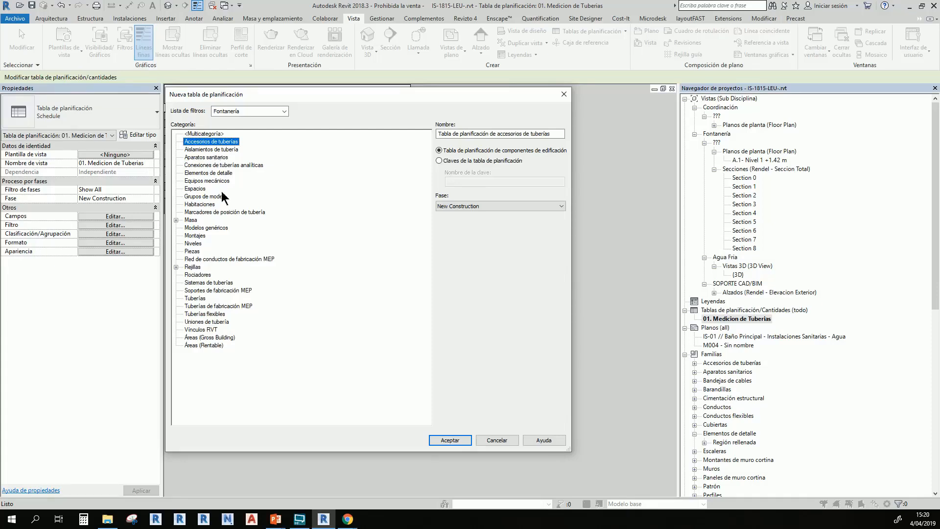
left_click(208, 158)
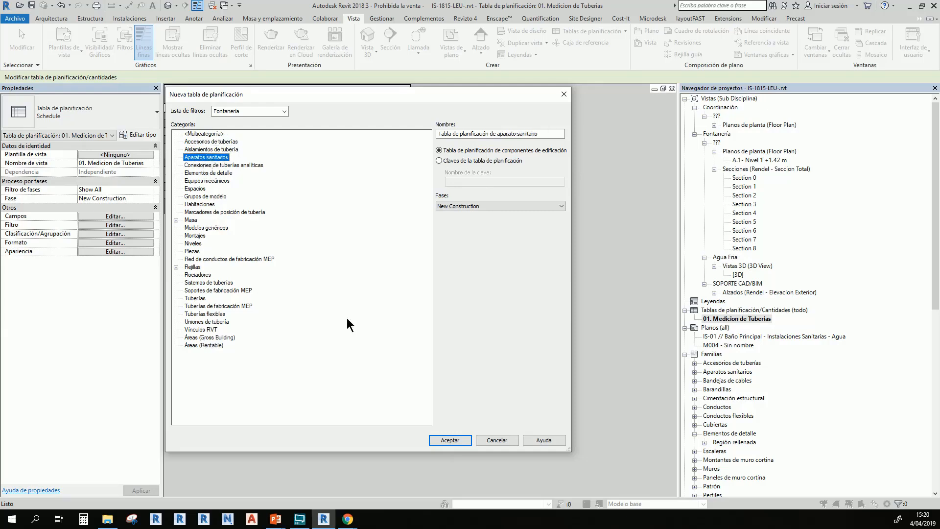
left_click_drag(550, 131, 385, 116)
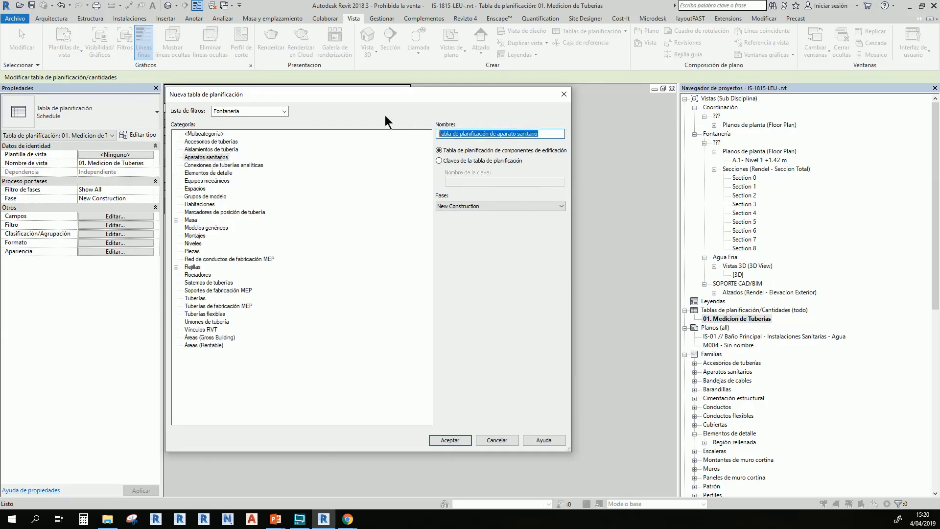
type("2.")
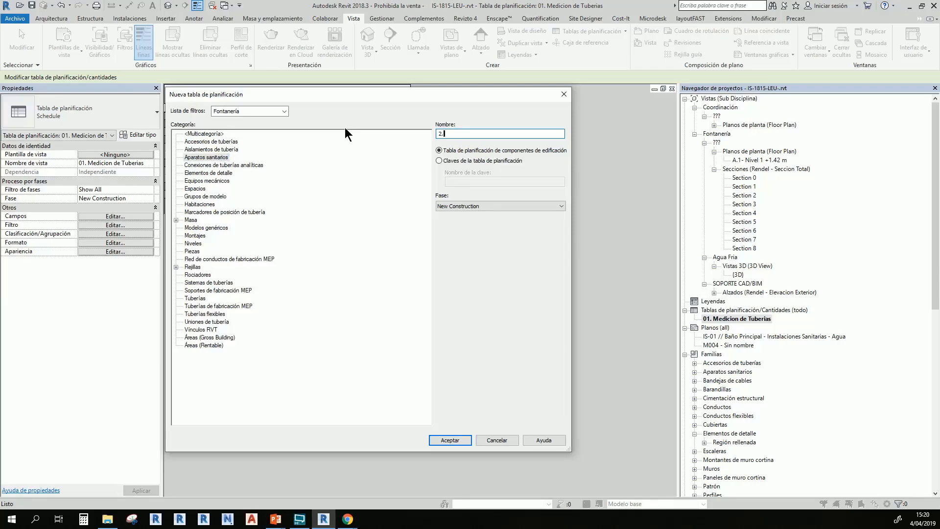
type(" Aparatos s")
key("BackSpace")
type("Sanitarios")
key("Return")
- Add the fields Tipo and Recuento to the 2. Aparatos Sanitarios schedule, then widen the Tipo column
scroll(250, 251, "down", 5)
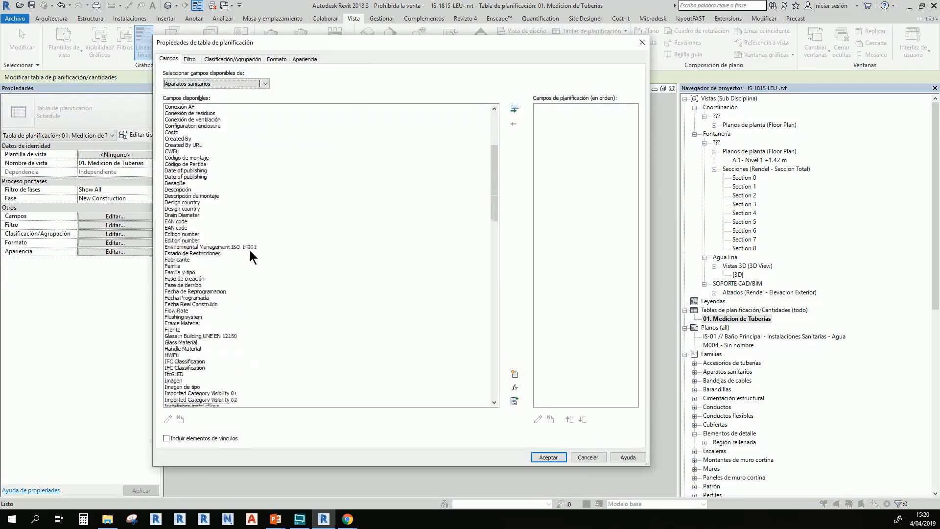
scroll(250, 251, "down", 20)
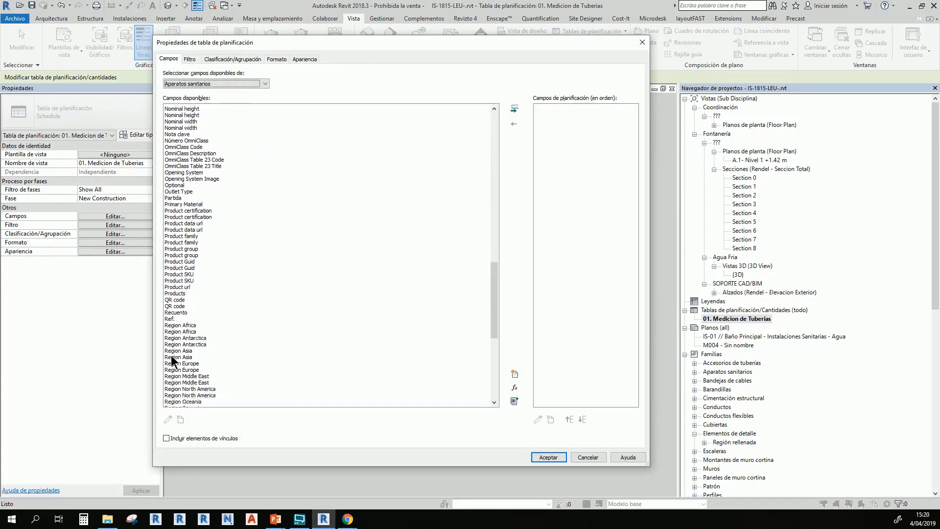
scroll(172, 354, "down", 12)
double_click(174, 236)
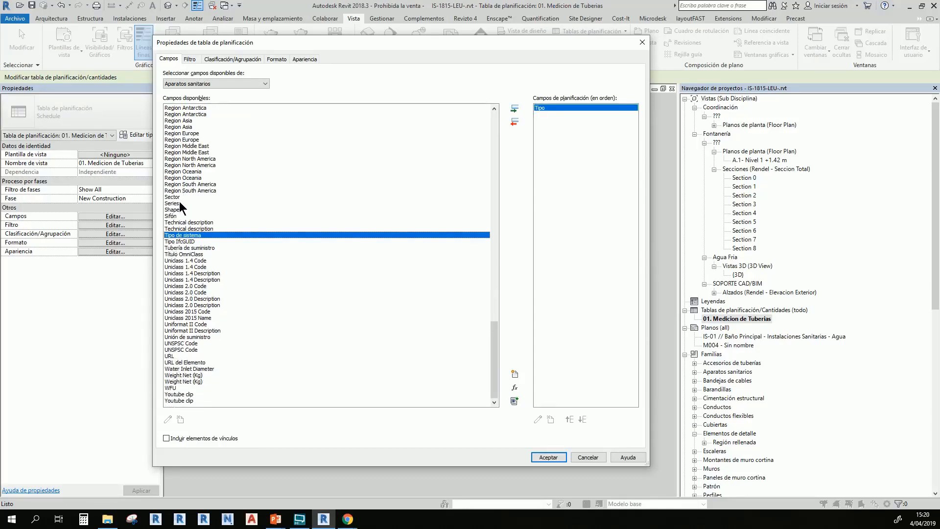
scroll(205, 251, "up", 4)
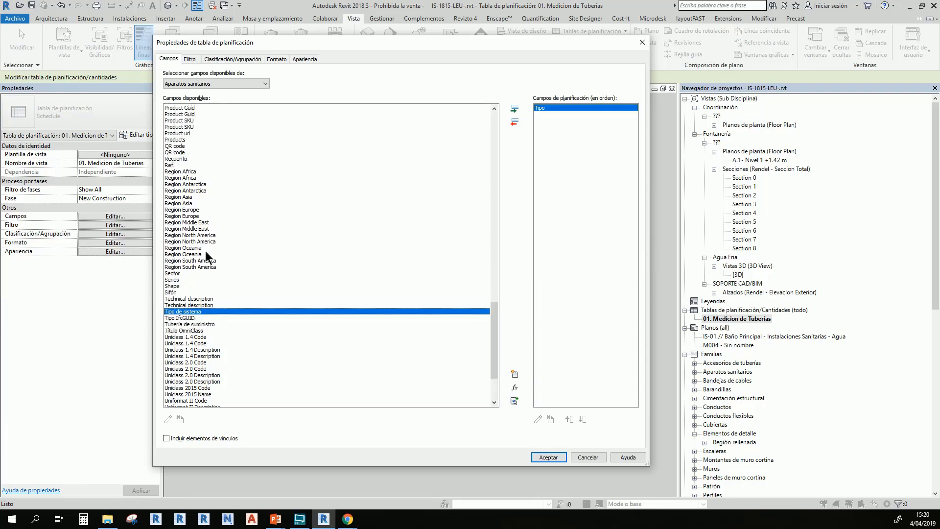
double_click(177, 159)
left_click(548, 456)
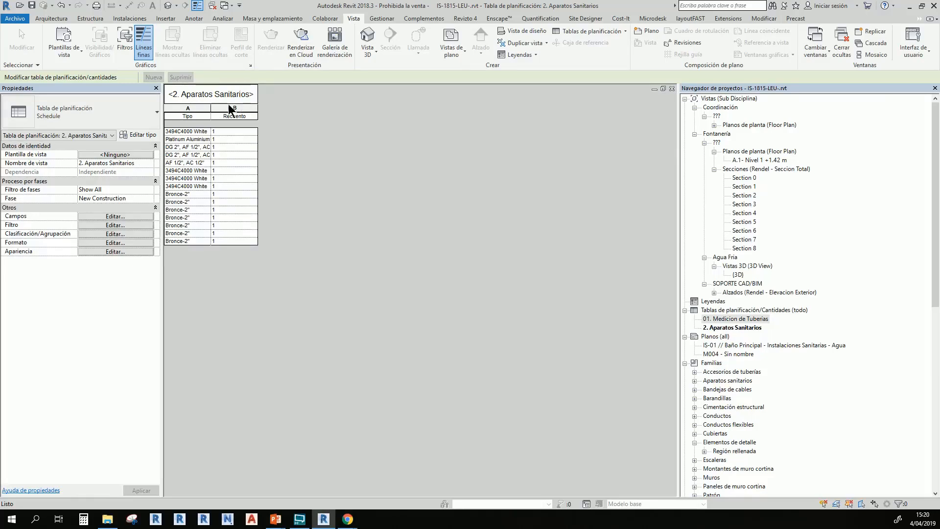
left_click_drag(211, 108, 240, 107)
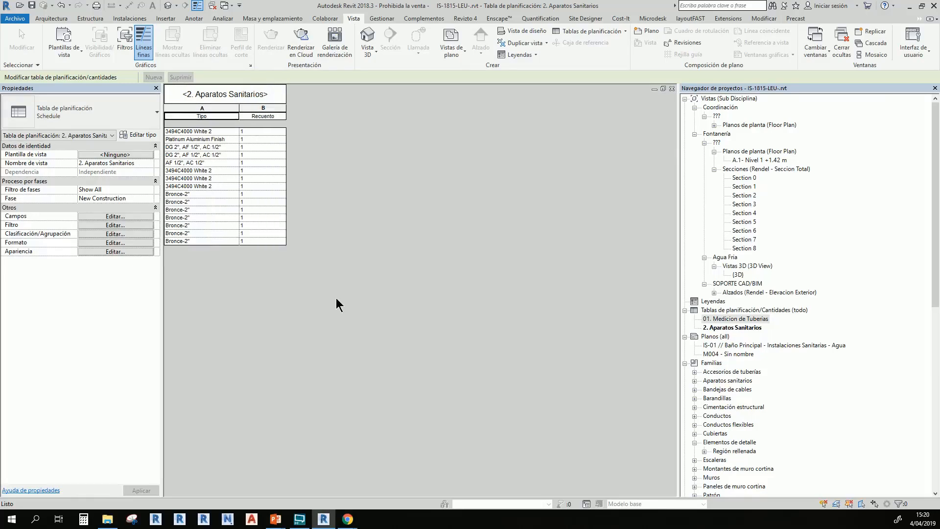
- Sort the fixture schedule by Tipo with a footer, enable grand totals and turn off itemizing every instance
left_click(104, 232)
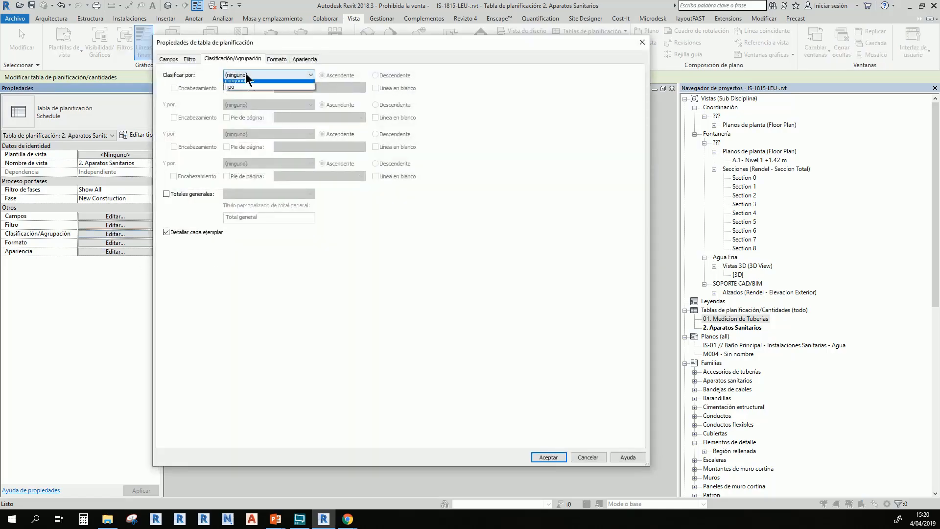
left_click(245, 72)
left_click(248, 89)
left_click(226, 88)
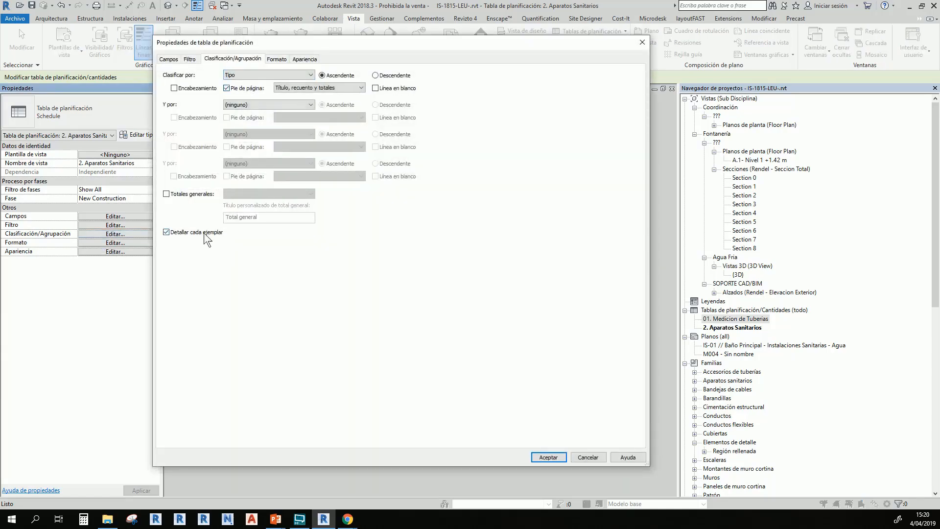
left_click(193, 196)
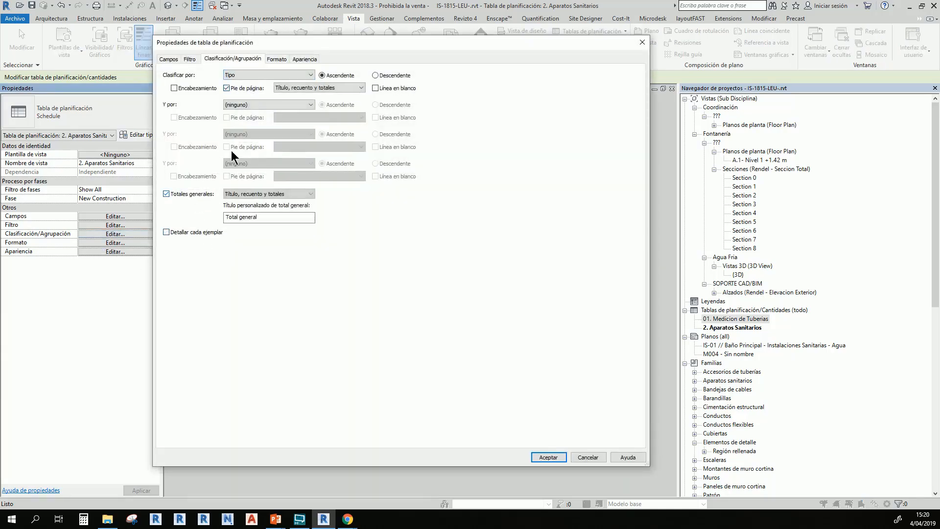
left_click(544, 458)
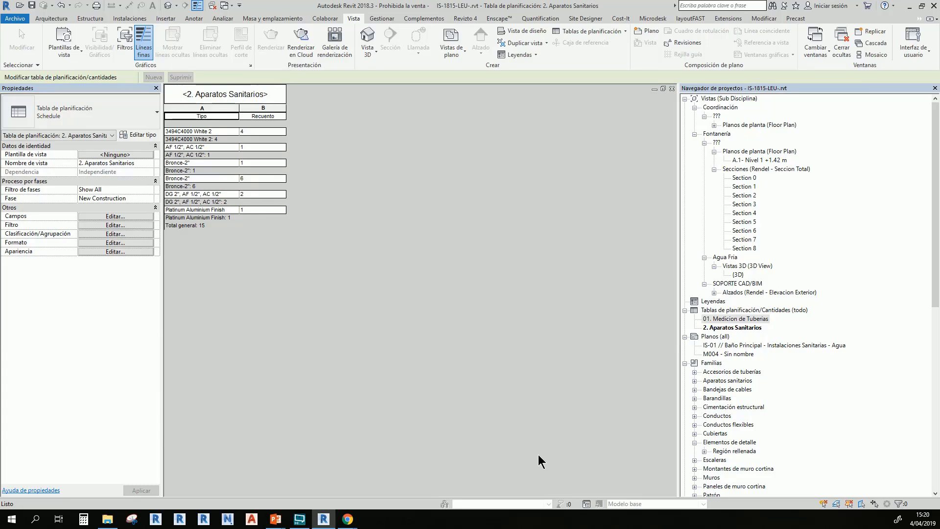
- Add the Familia field to the fixture schedule as its first column and widen that column
left_click(97, 217)
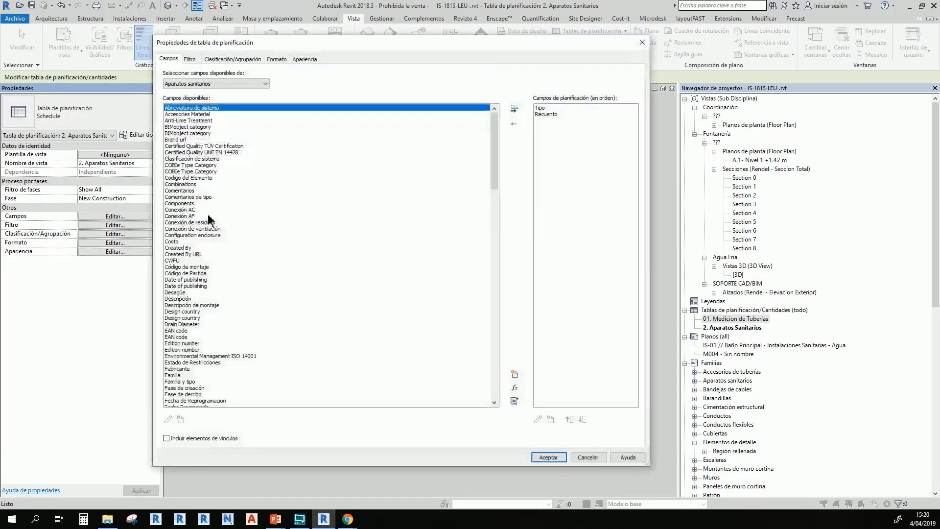
scroll(208, 288, "down", 8)
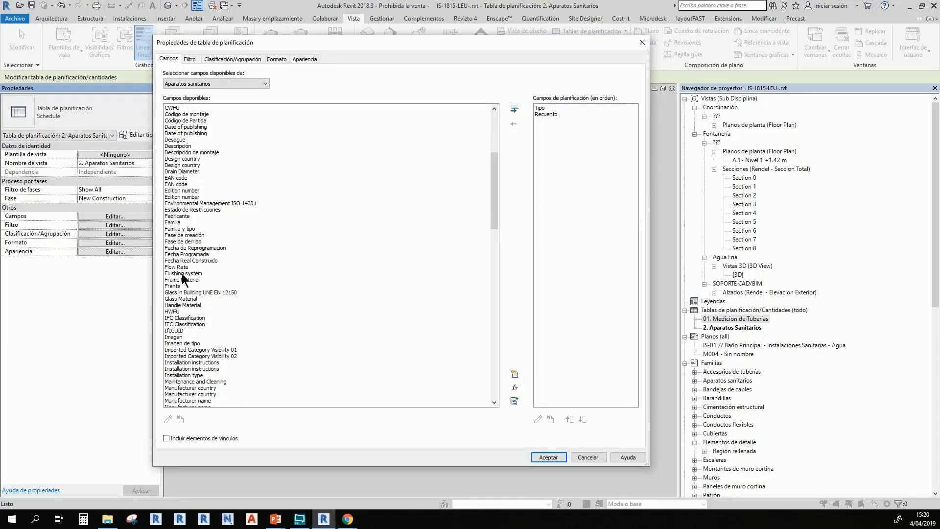
double_click(184, 223)
left_click(570, 420)
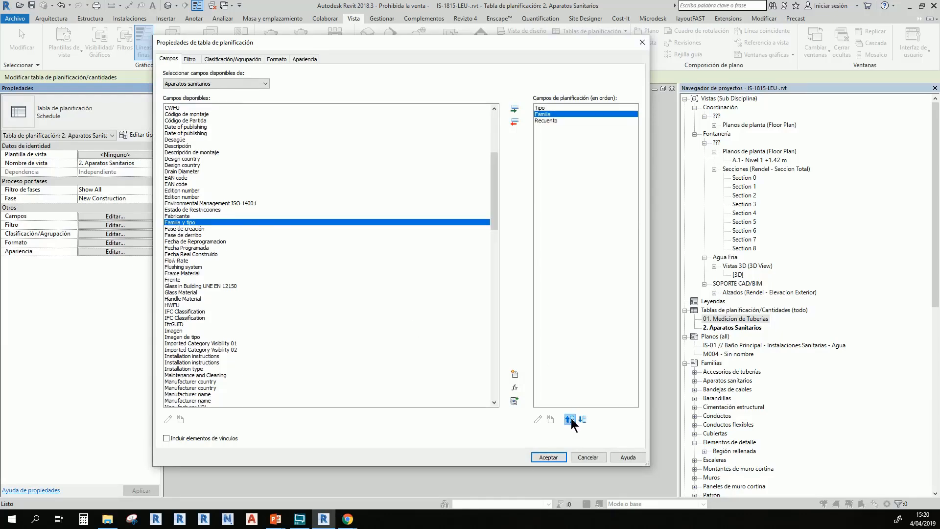
left_click(570, 419)
left_click(540, 115)
left_click(542, 109)
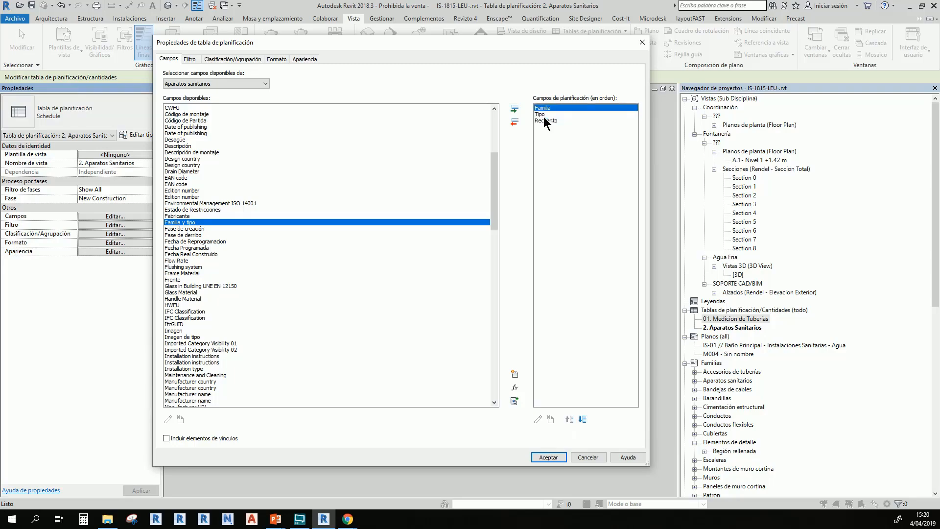
left_click(551, 457)
left_click_drag(210, 108, 251, 108)
- Remove the footer from the Tipo grouping and widen the Familia column until the family names fit
left_click(92, 233)
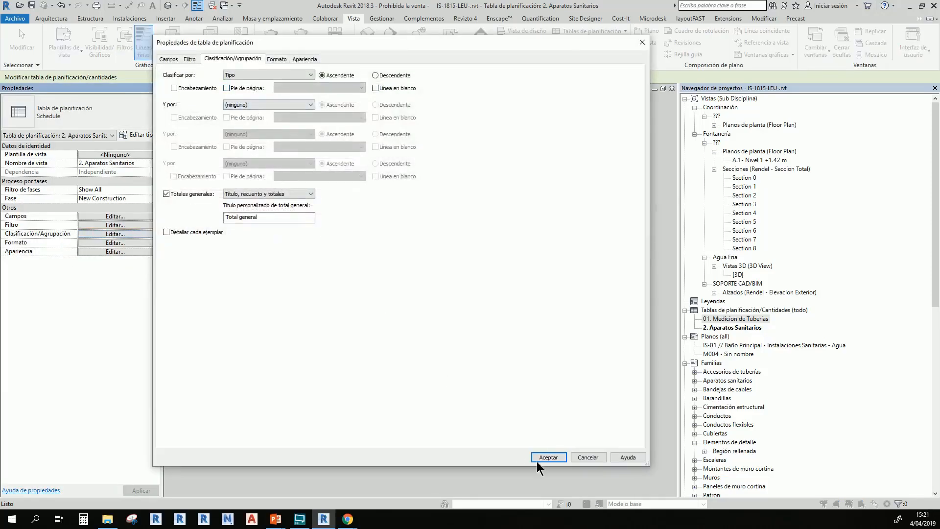
left_click(542, 457)
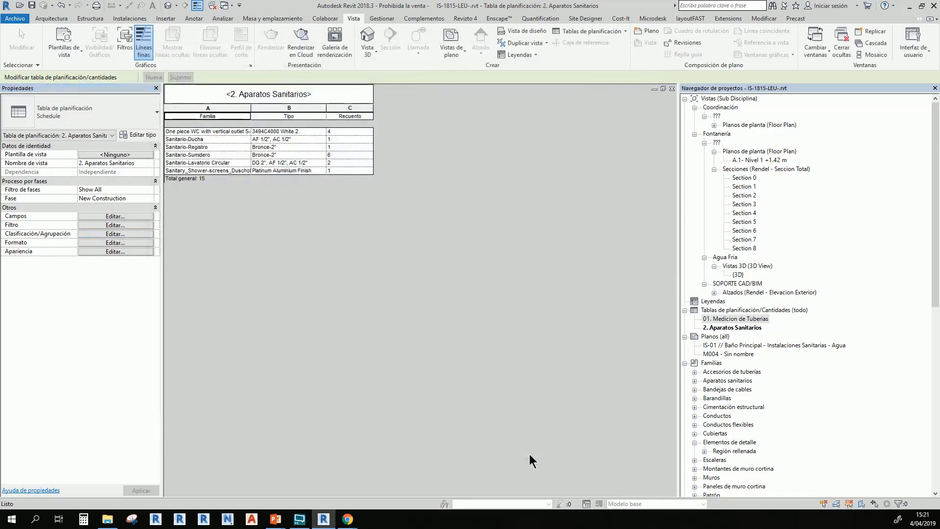
left_click(254, 107)
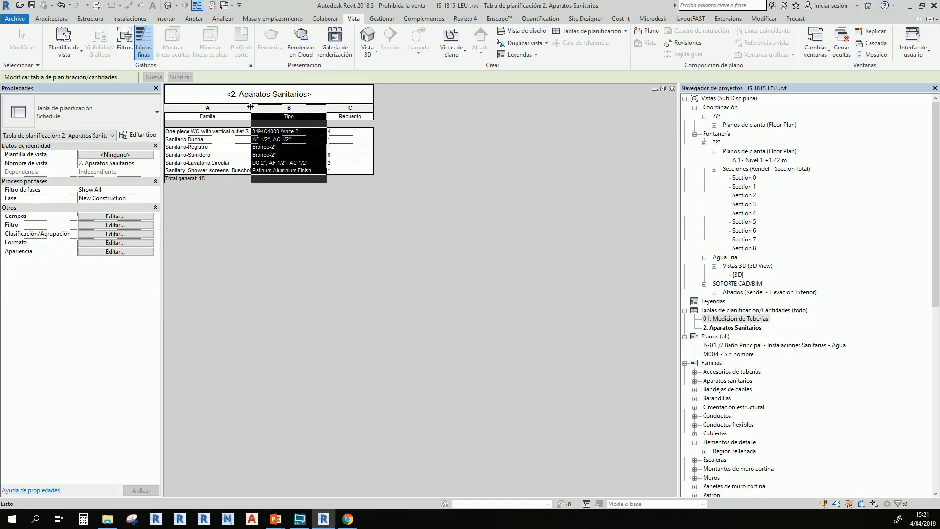
left_click_drag(250, 107, 348, 105)
left_click(283, 171)
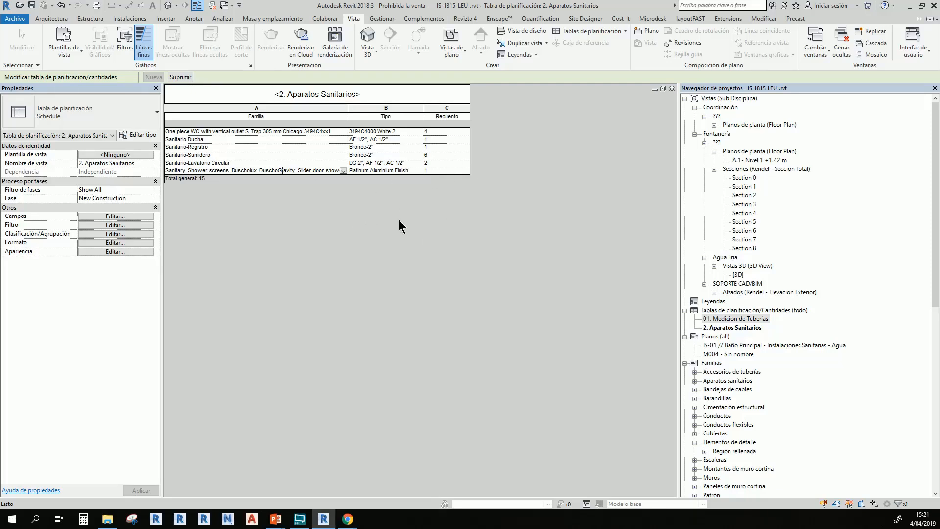
- Create a new schedule for the Uniones de tubería category, named "3. Uniones de Tuberias"
left_click(574, 31)
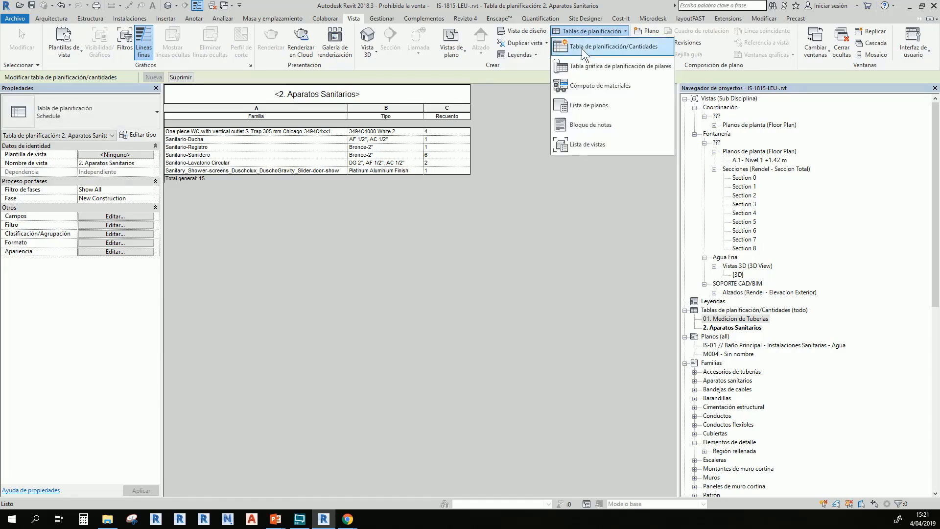
left_click(582, 48)
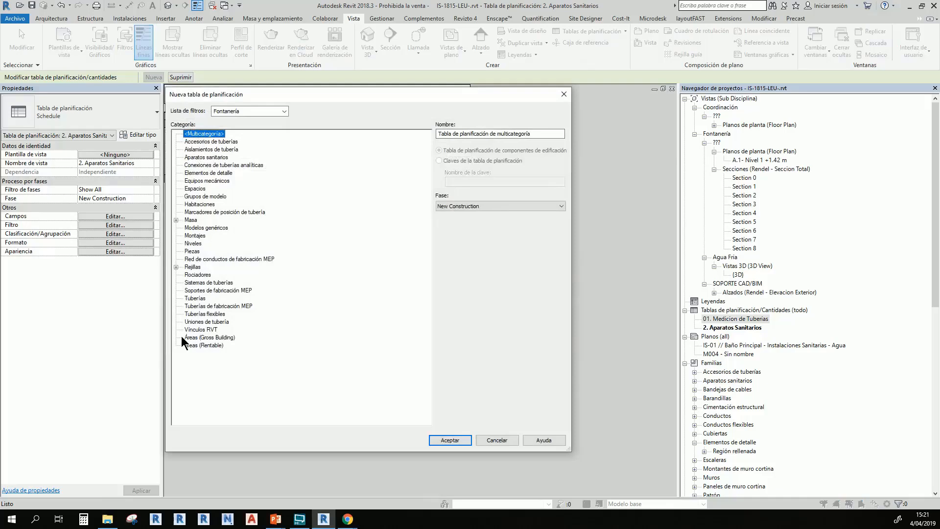
left_click(206, 321)
left_click_drag(563, 134, 377, 143)
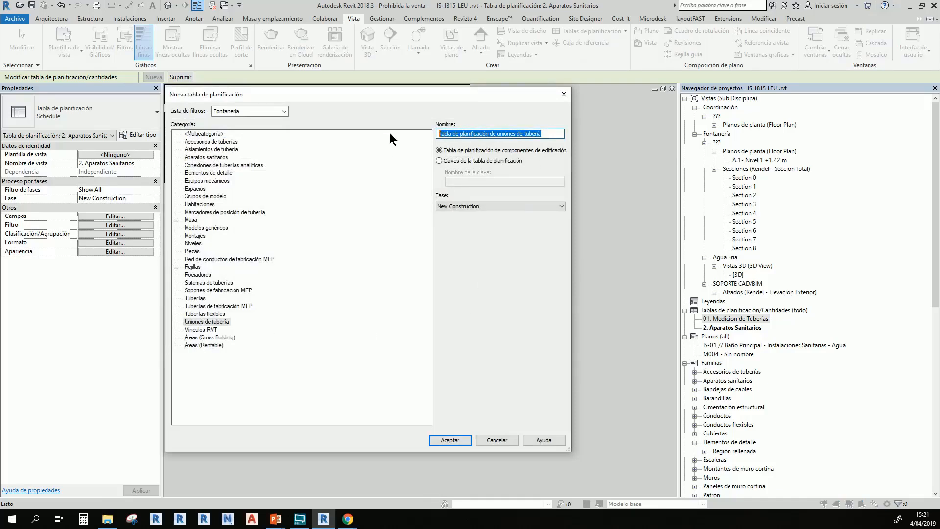
type("3. U")
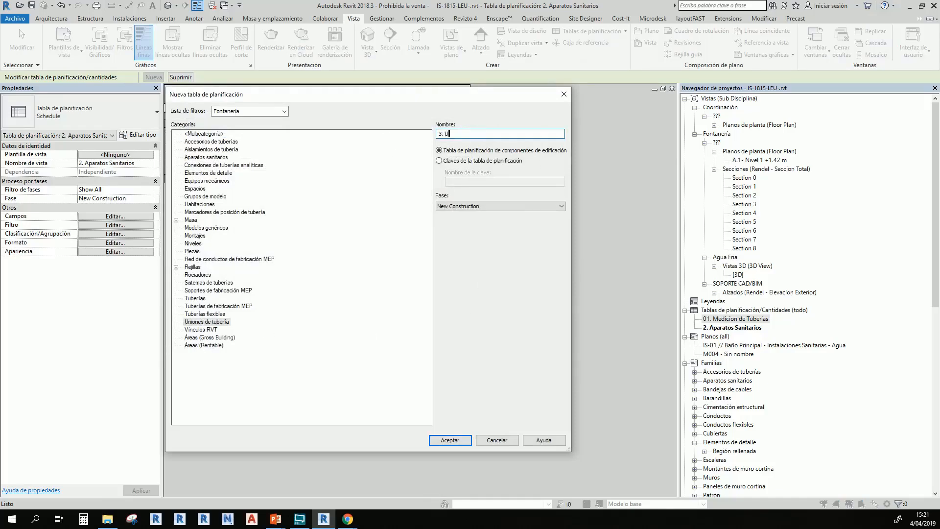
type("niones de Tuberias")
key("Return")
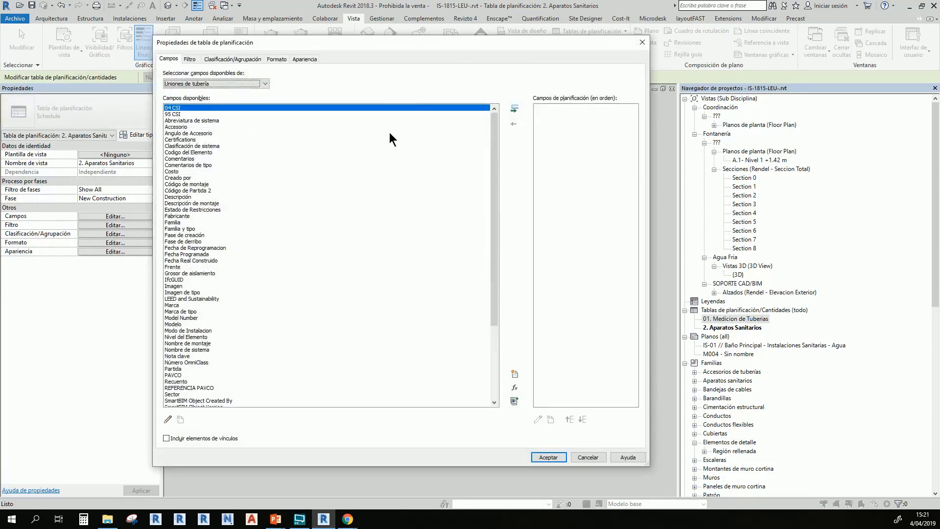
- Add the fields Tipo de sistema, Familia, Tipo and Recuento, in that order, to the pipe fittings schedule
scroll(292, 240, "down", 2)
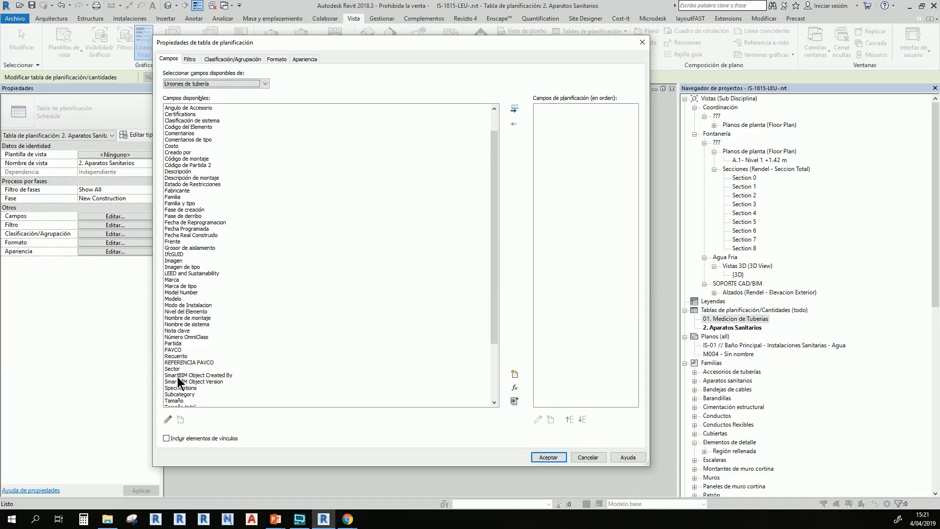
double_click(177, 197)
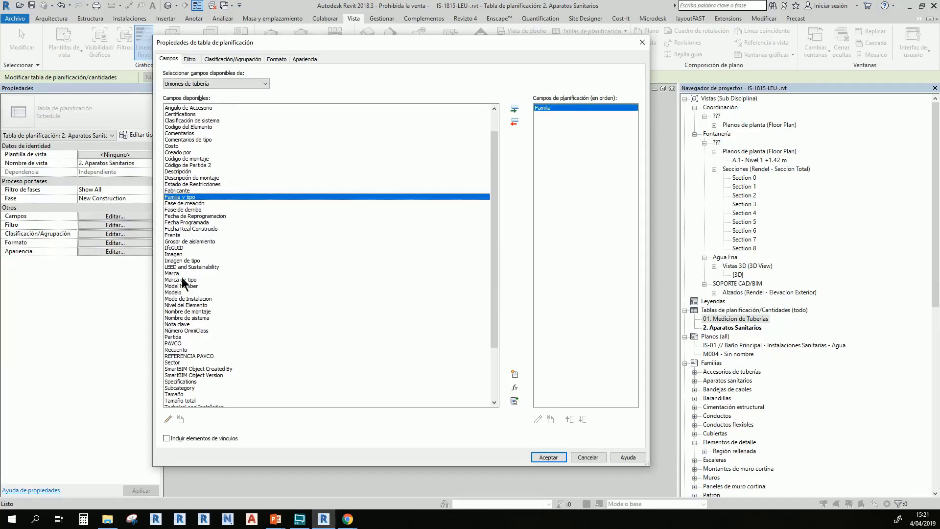
scroll(172, 362, "down", 3)
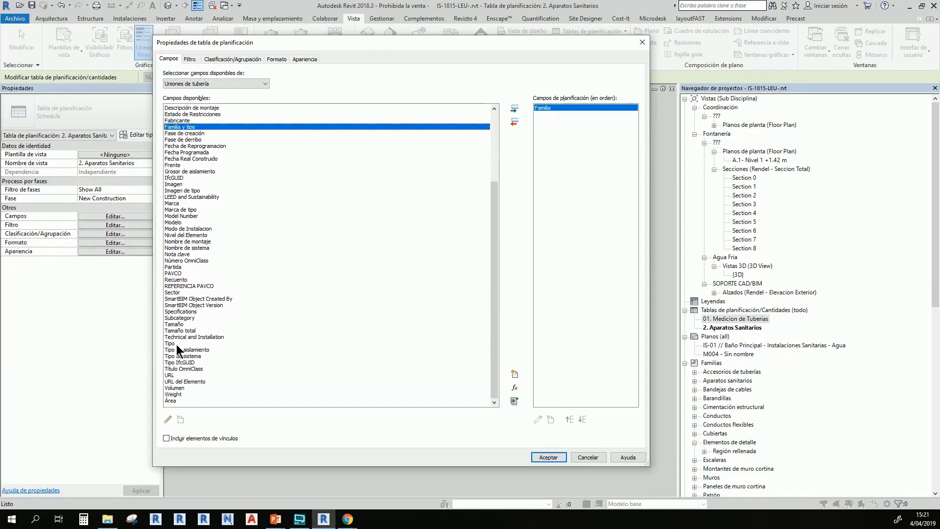
double_click(177, 344)
double_click(182, 356)
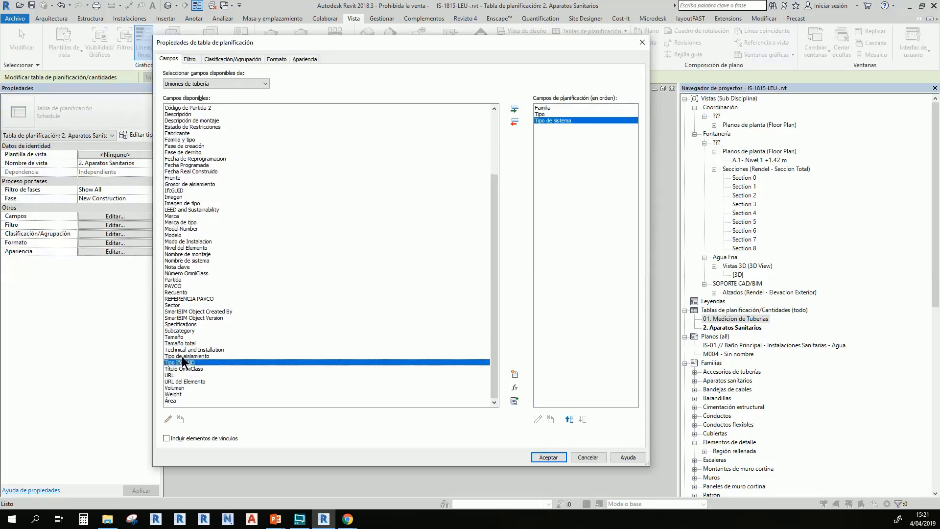
left_click(569, 419)
left_click(569, 419)
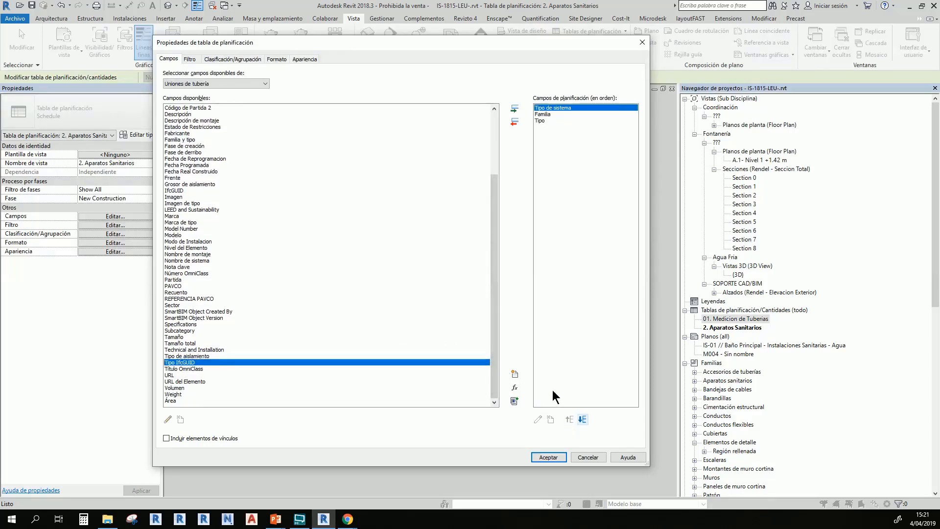
left_click(581, 142)
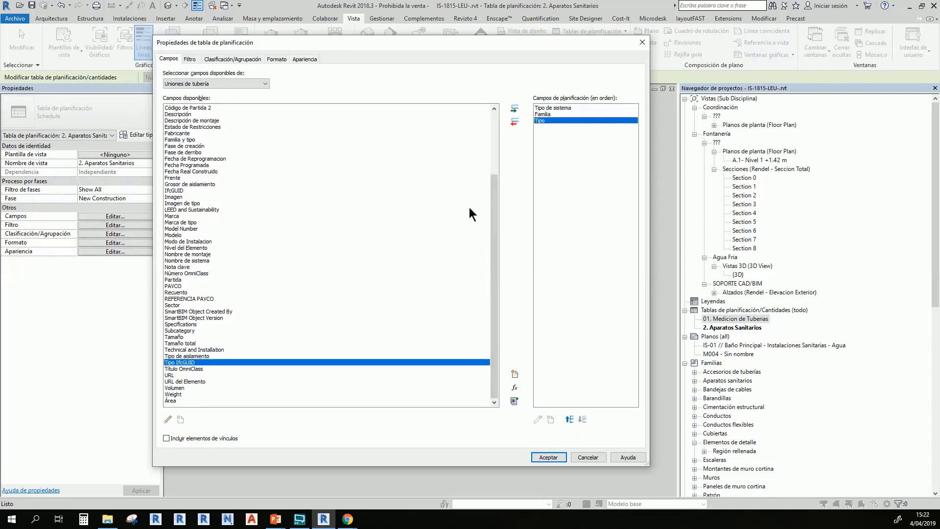
double_click(184, 292)
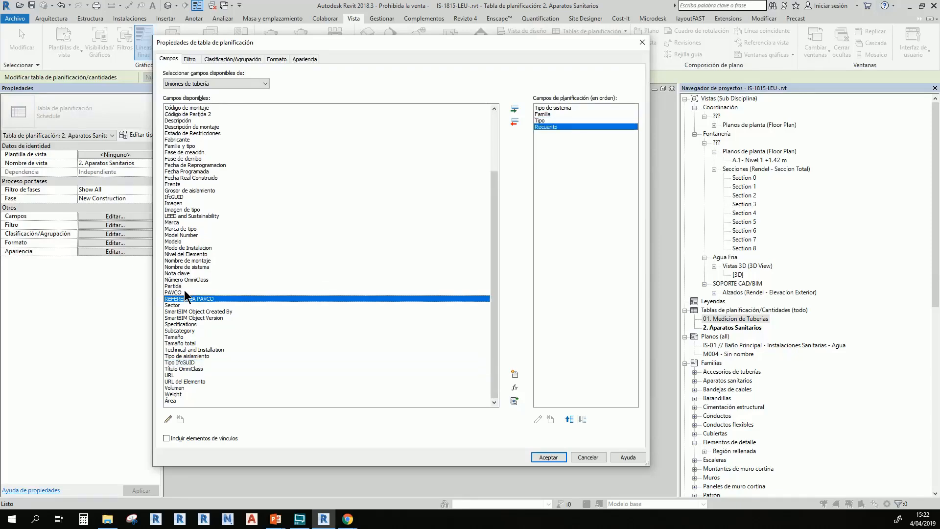
left_click(556, 108)
- Group the fittings schedule by Tipo de sistema with a footer, then by Tipo, with grand totals and without itemizing every instance
left_click(227, 59)
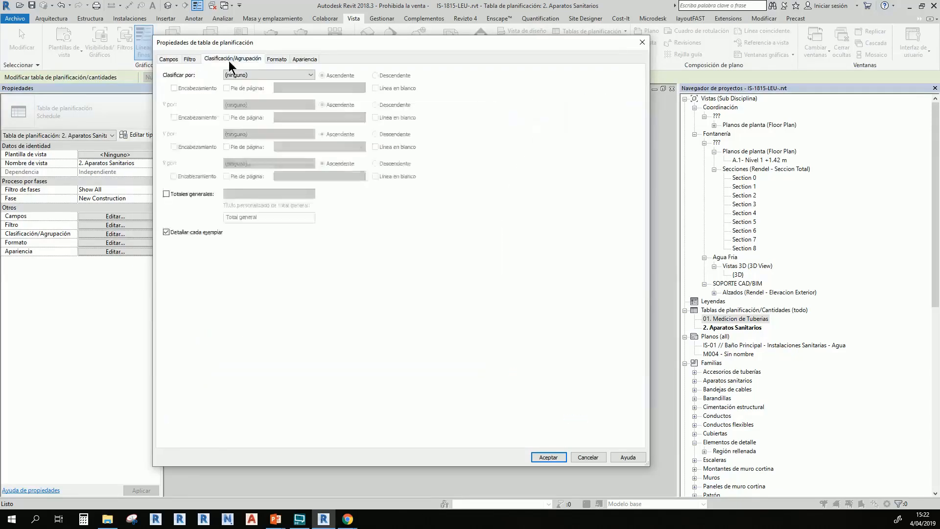
left_click(249, 75)
left_click(242, 86)
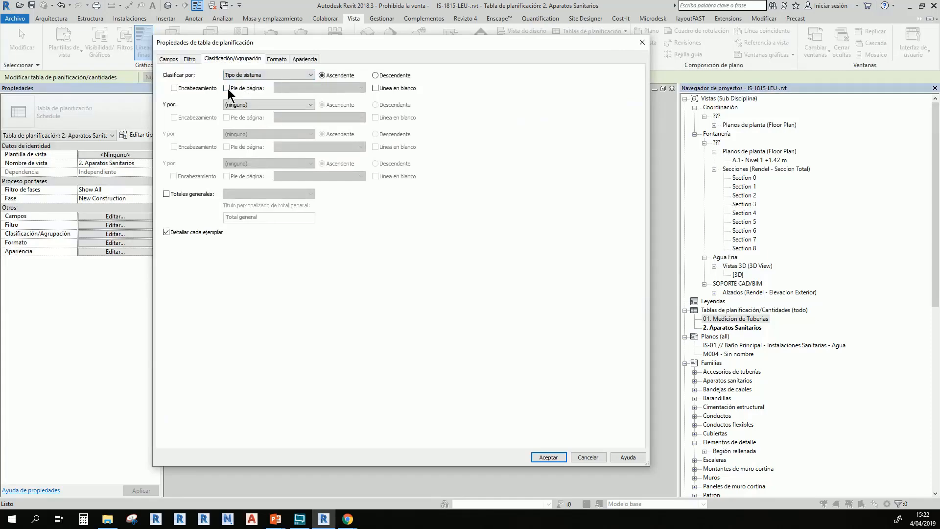
left_click(237, 88)
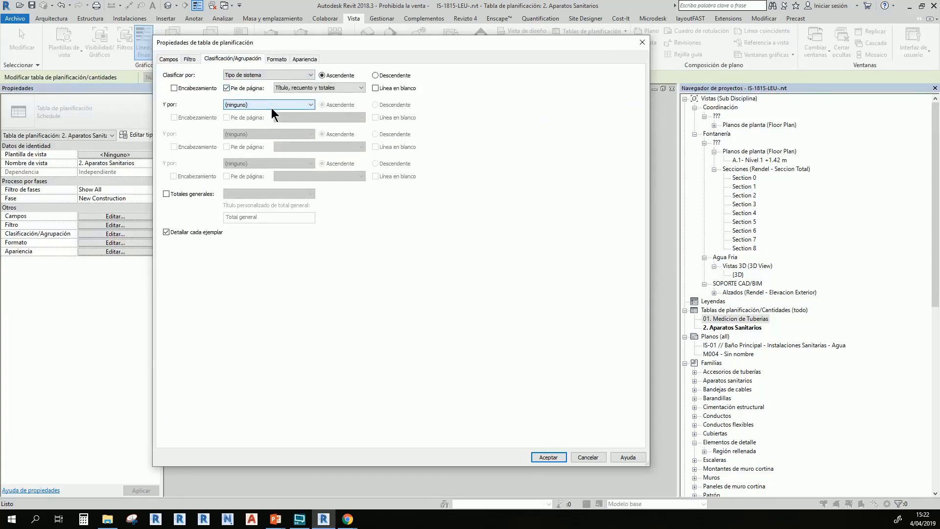
left_click(272, 106)
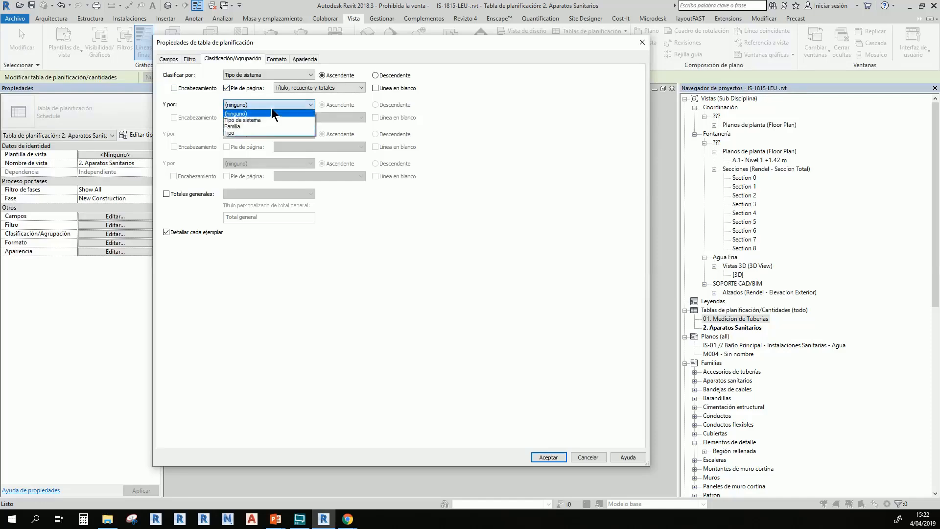
left_click(277, 132)
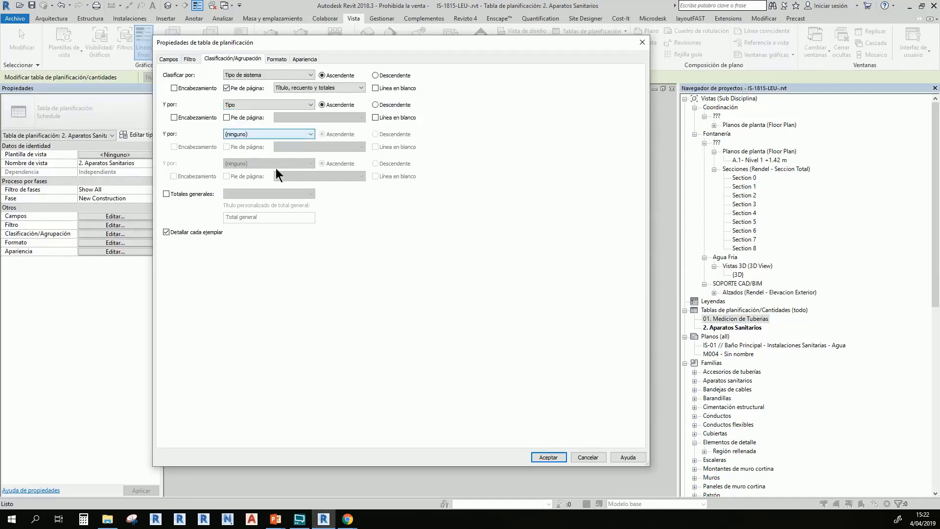
left_click(188, 195)
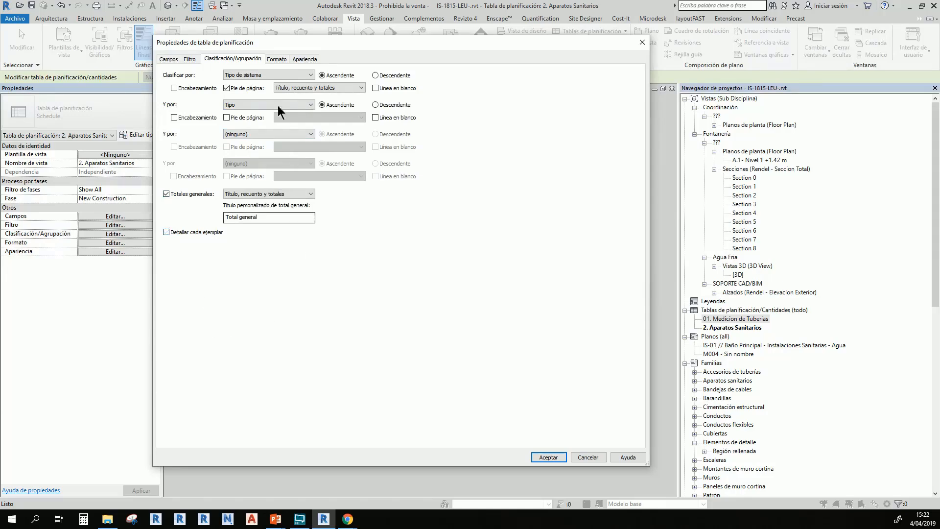
left_click(548, 457)
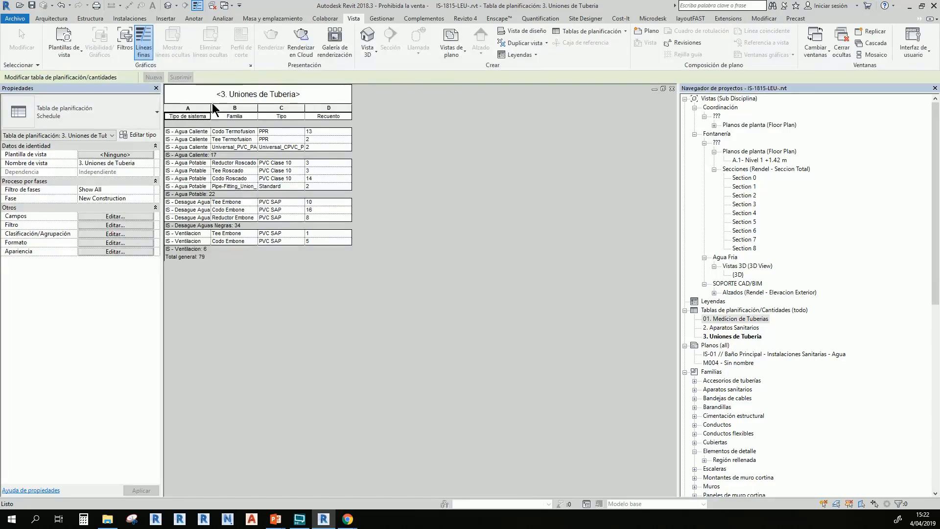
- Widen the Tipo de sistema and Familia columns of the fittings schedule until their texts fit
left_click_drag(211, 105, 330, 104)
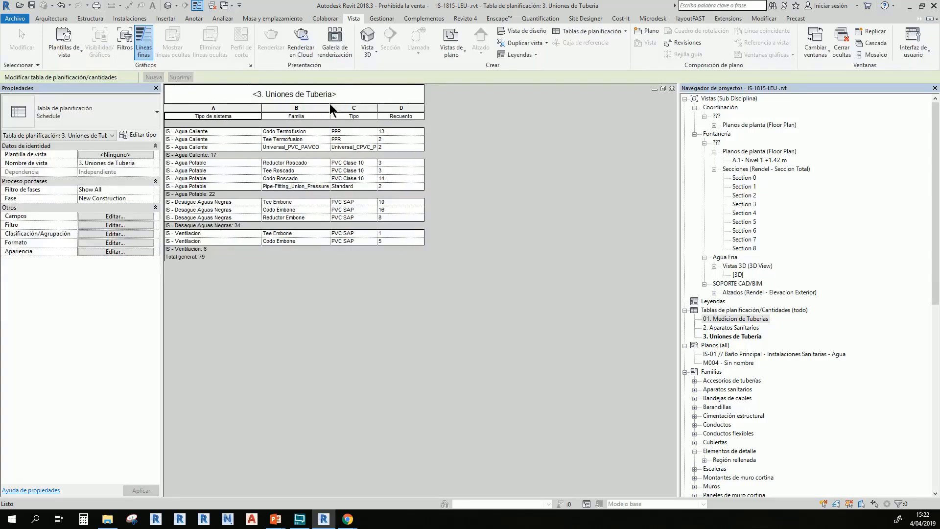
left_click(328, 118)
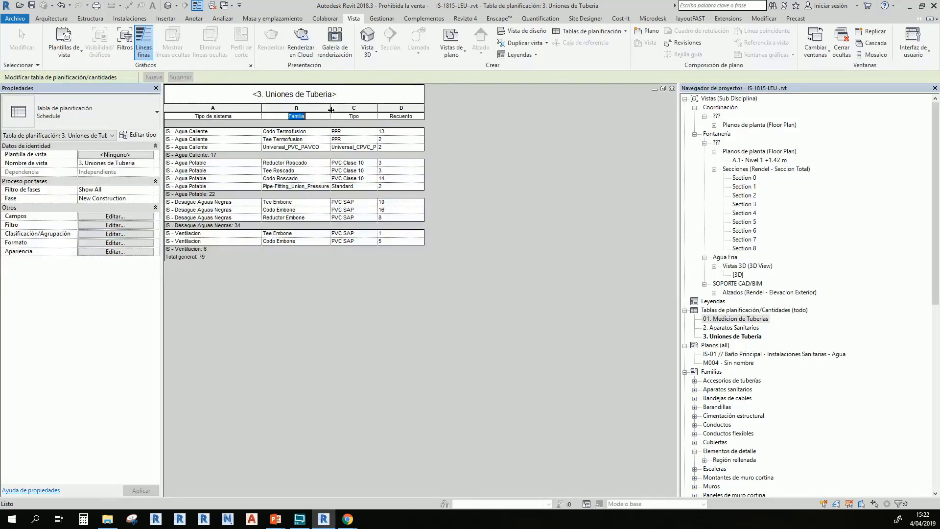
left_click_drag(330, 106, 363, 110)
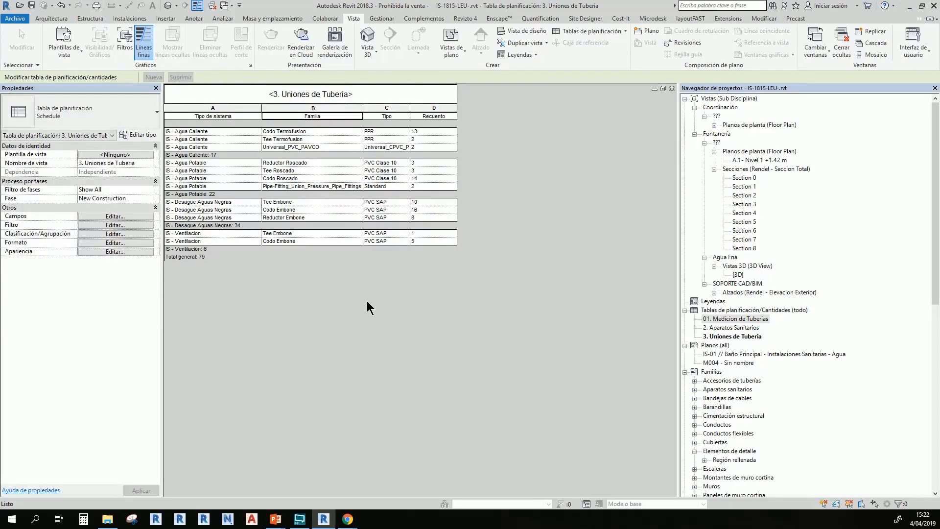
- Add the Tamaño field to the fittings schedule and place it just before Recuento
left_click(114, 217)
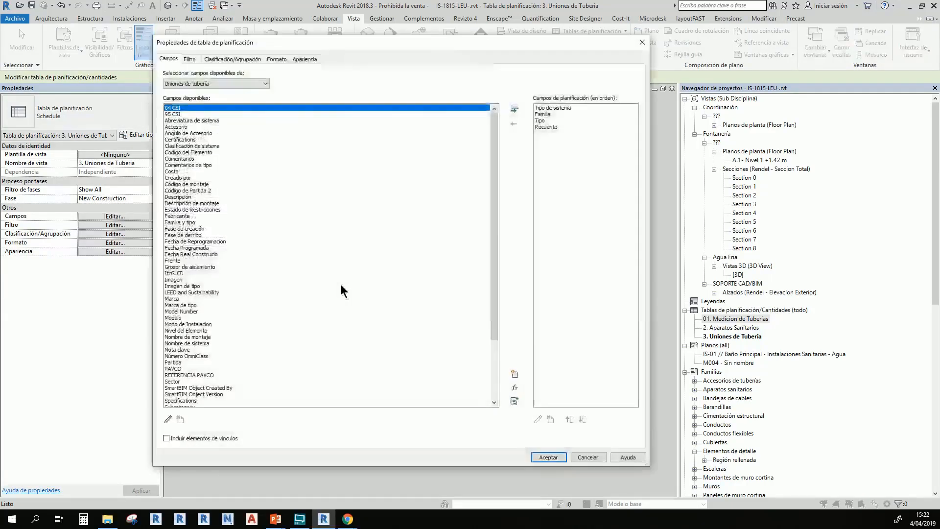
scroll(210, 333, "down", 5)
double_click(184, 338)
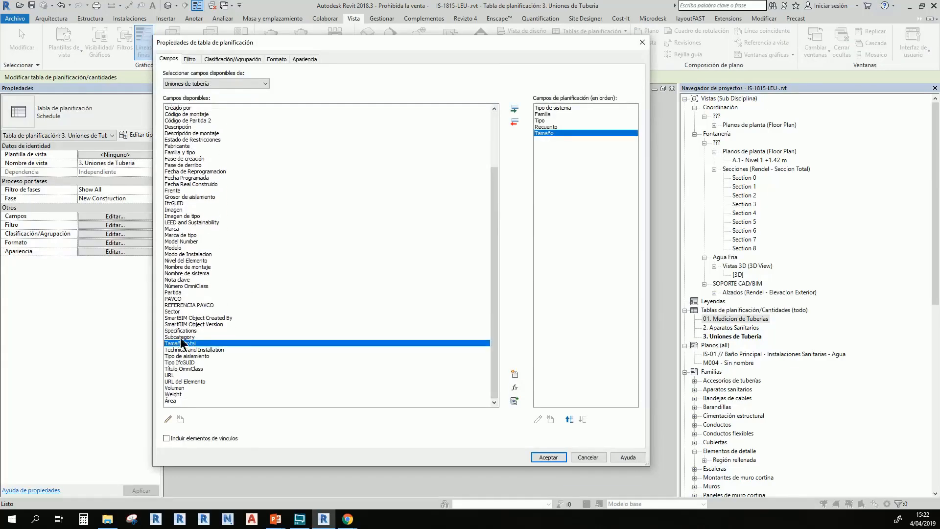
left_click(569, 419)
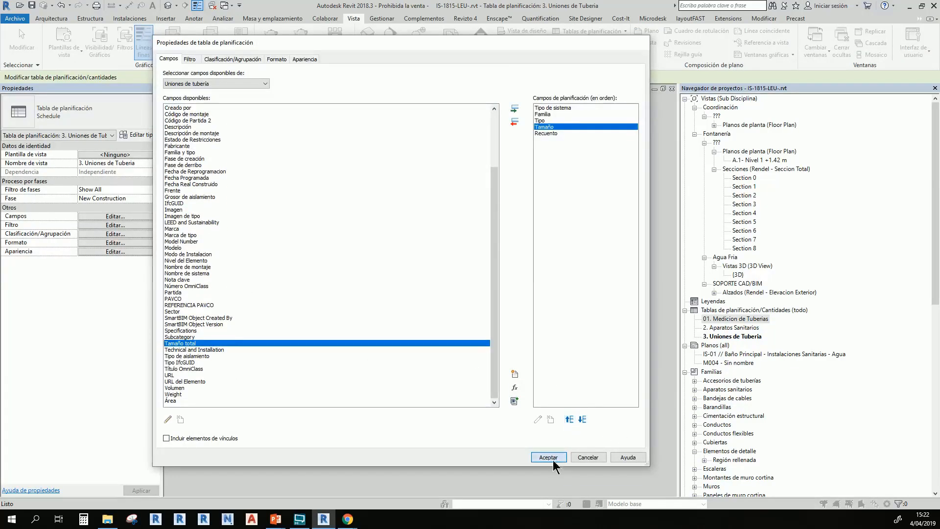
left_click(553, 458)
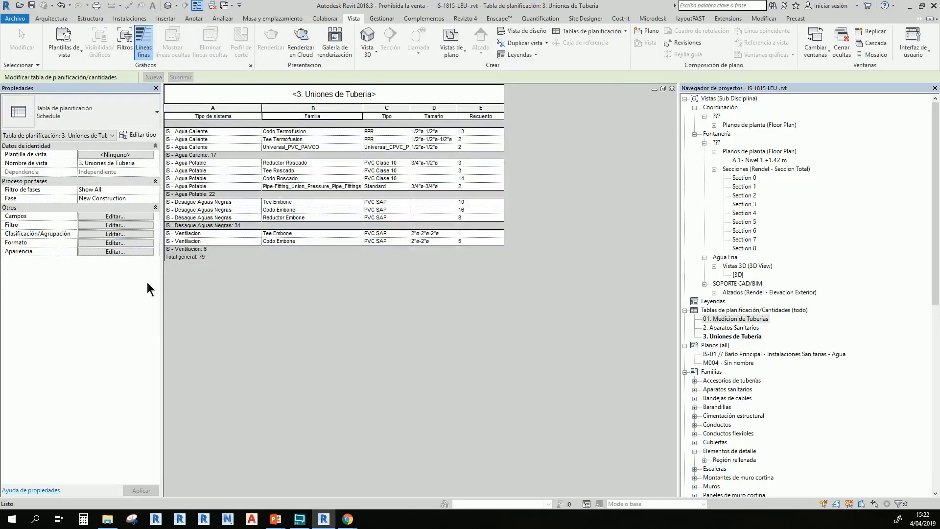
- Add Tamaño as the third sorting criterion of the fittings schedule and slightly widen the Tamaño column
left_click(98, 234)
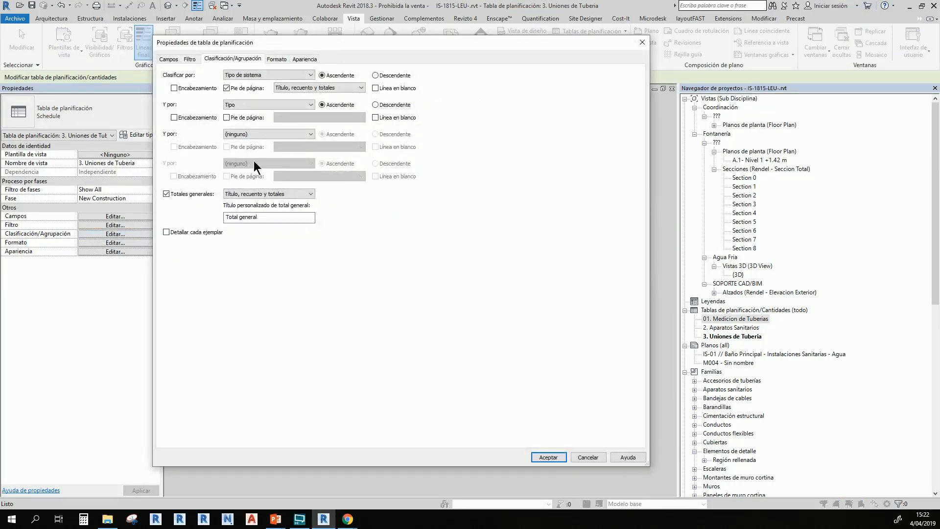
left_click(252, 136)
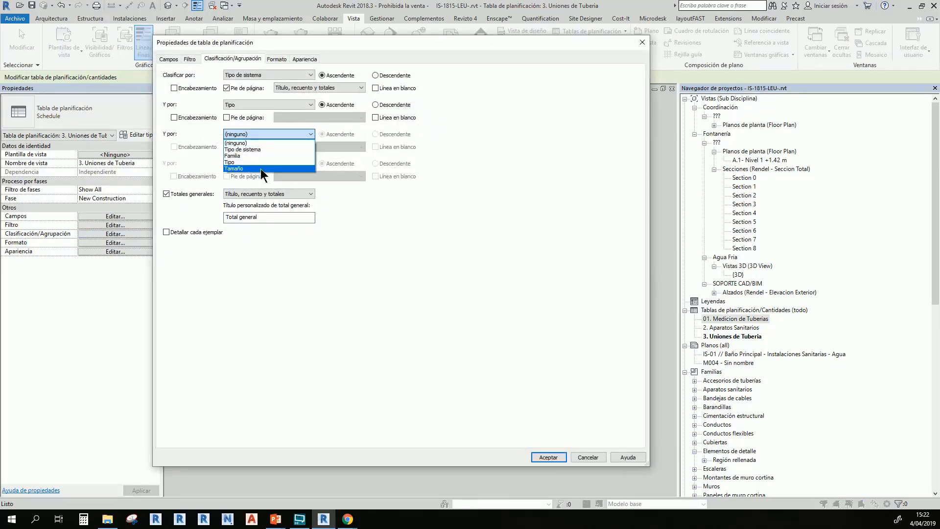
left_click(263, 169)
left_click(539, 457)
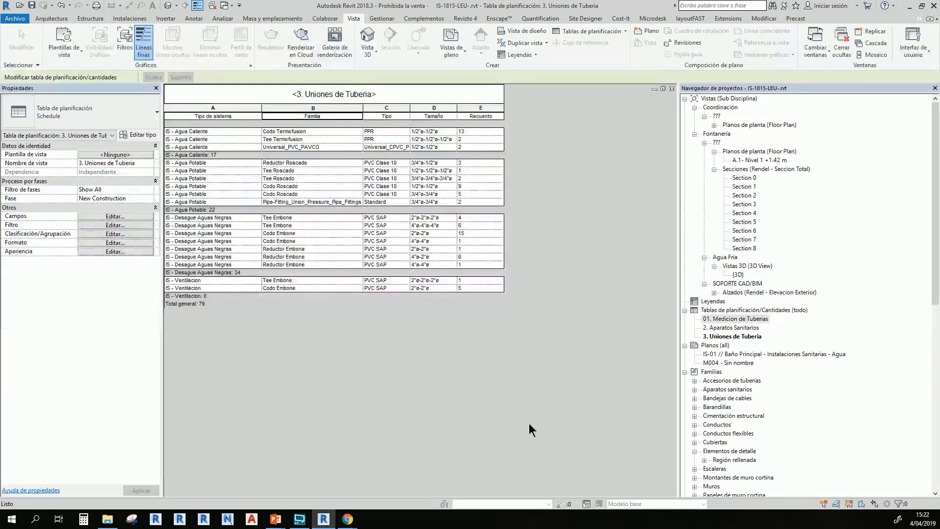
left_click_drag(458, 108, 466, 108)
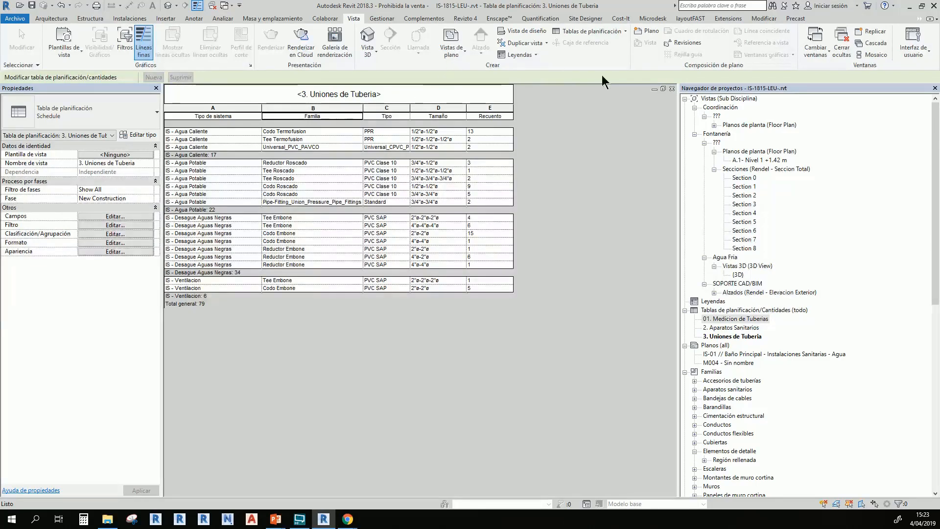
- Examine the P&ID modeler settings for system types, object mapping and property mapping, leaving them unmodified
left_click(382, 18)
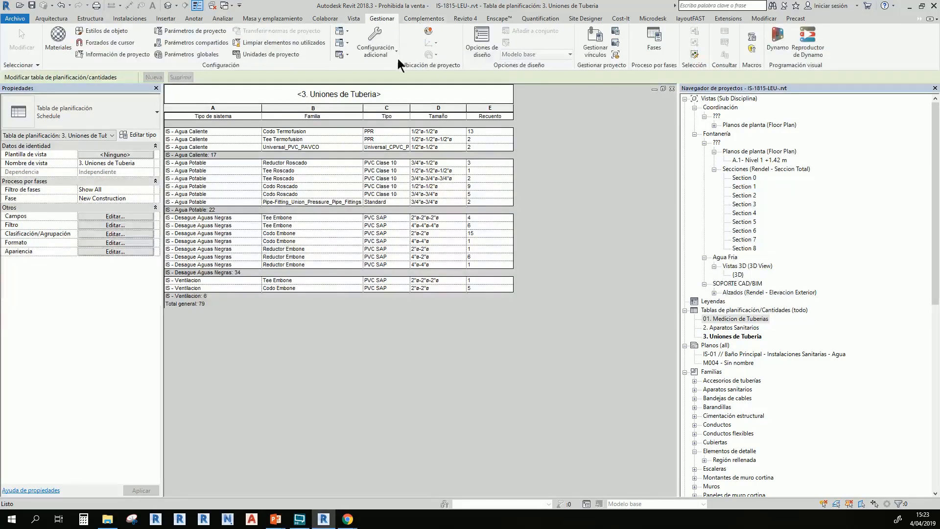
left_click(355, 54)
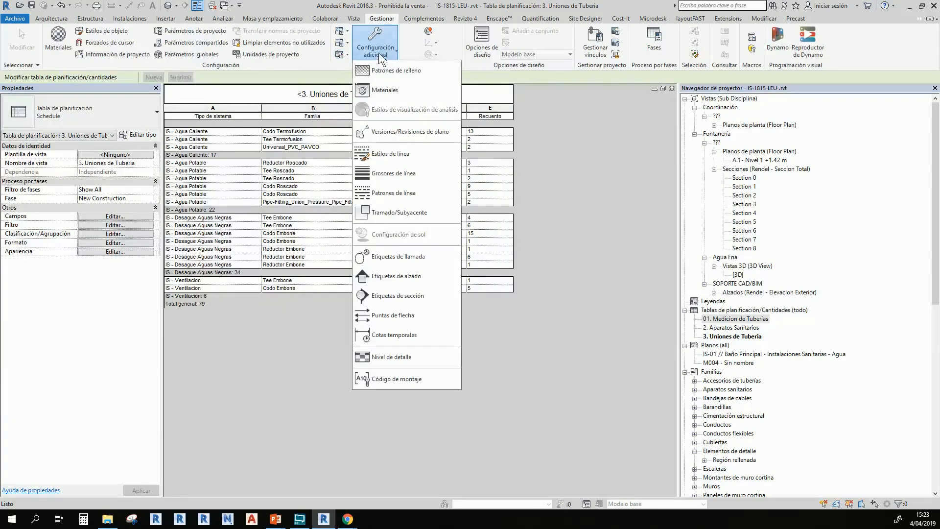
left_click(348, 44)
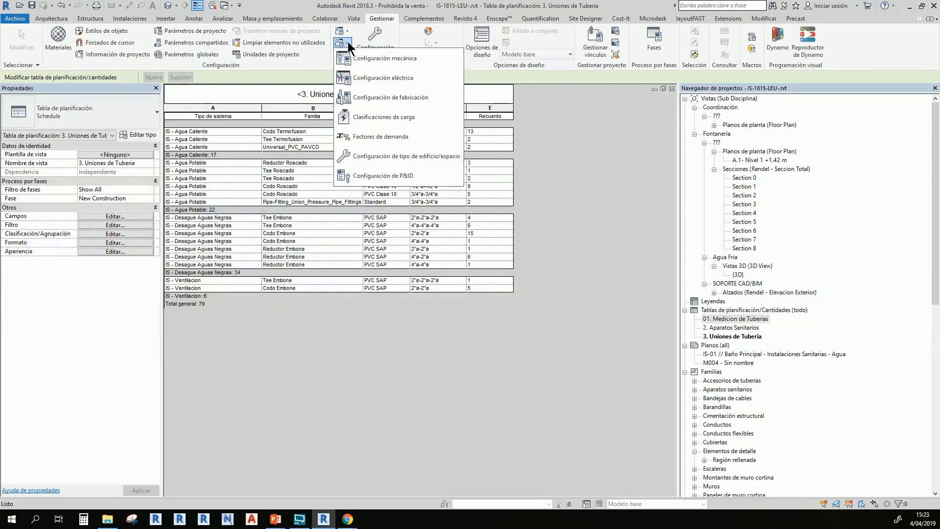
left_click(389, 177)
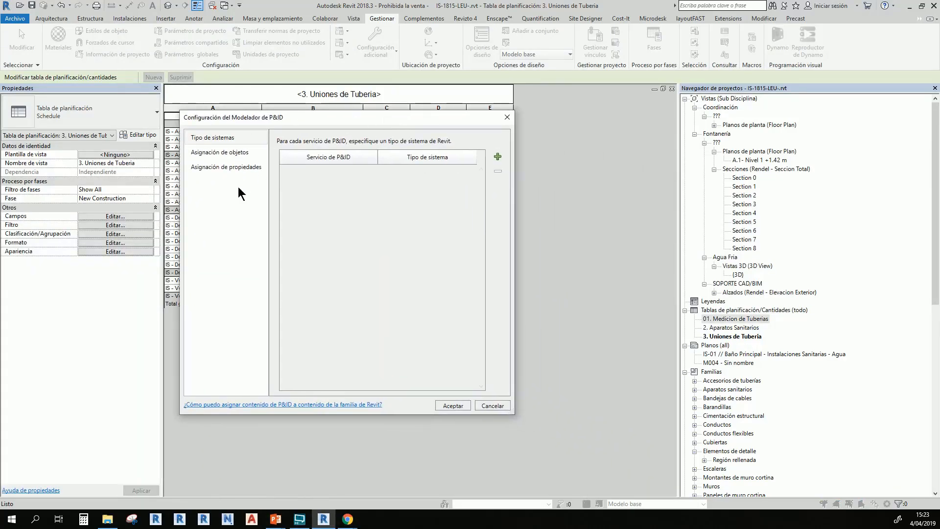
left_click(230, 155)
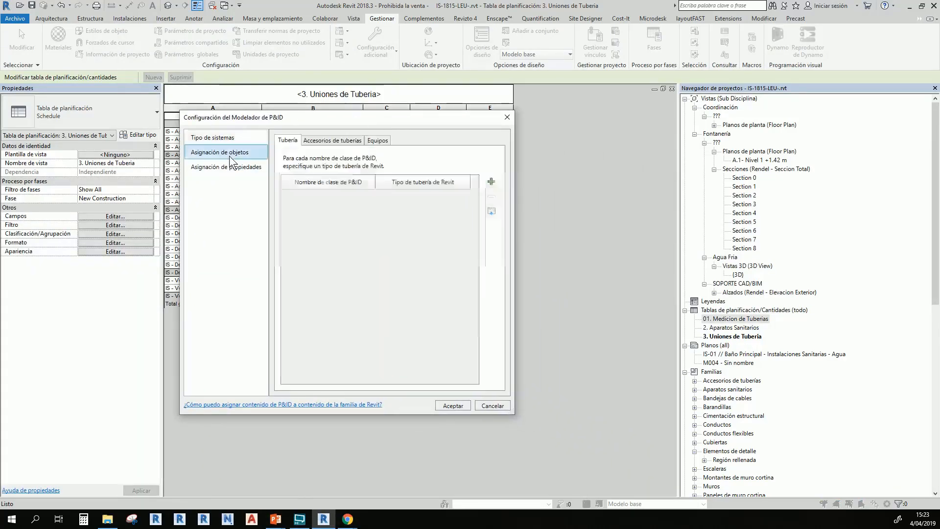
left_click(230, 167)
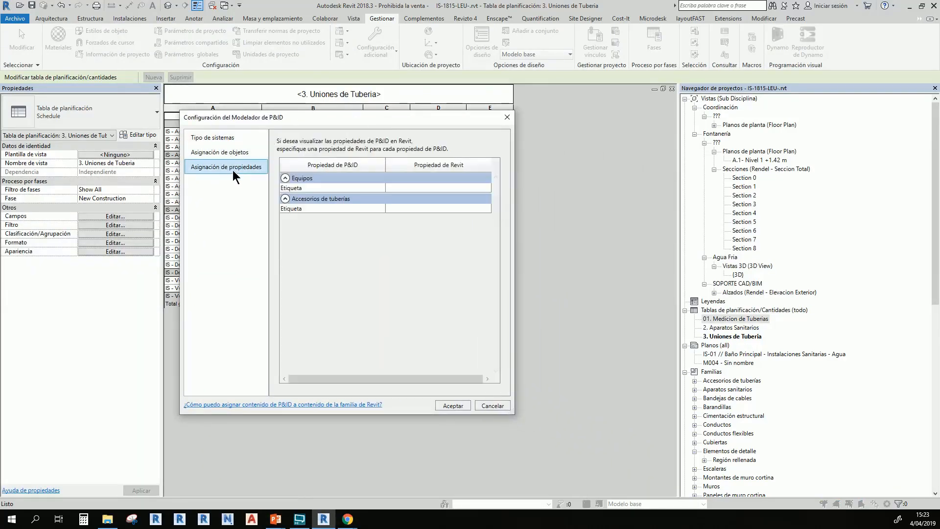
left_click(224, 142)
left_click(507, 117)
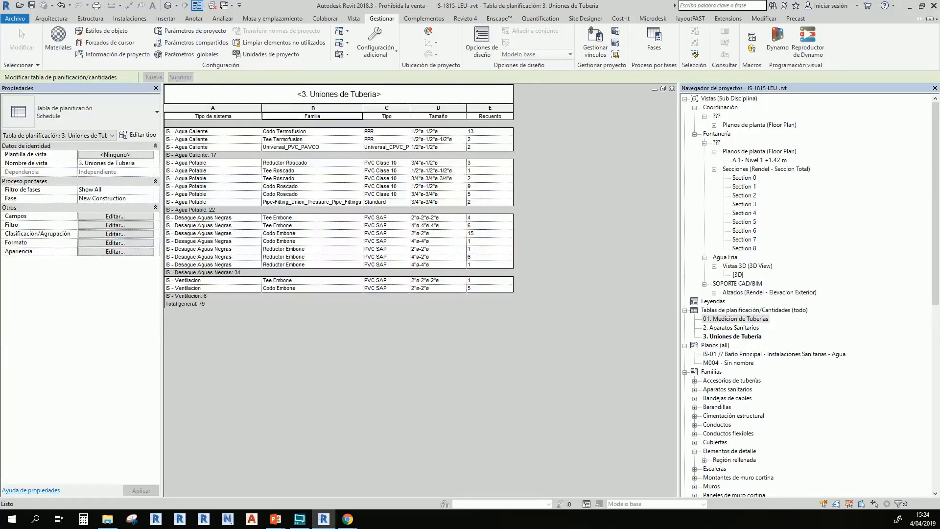
key("Escape")
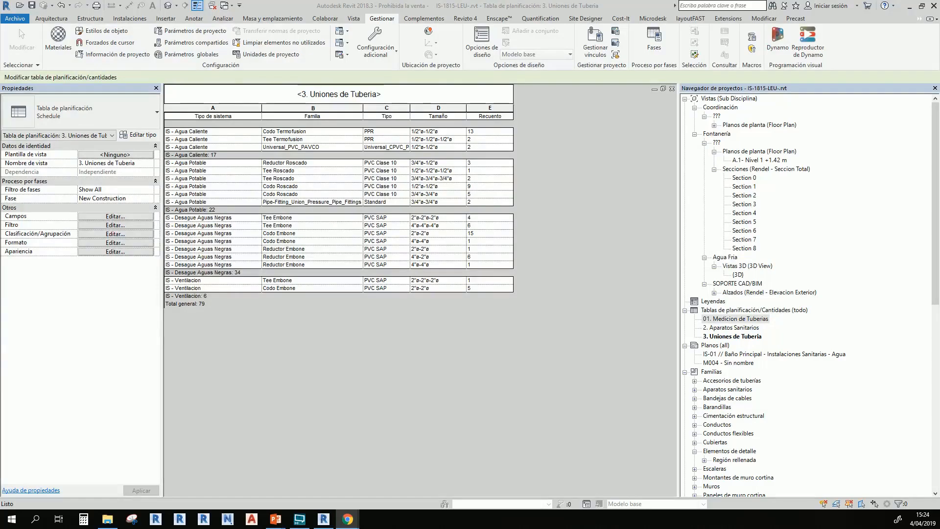
left_click(313, 116)
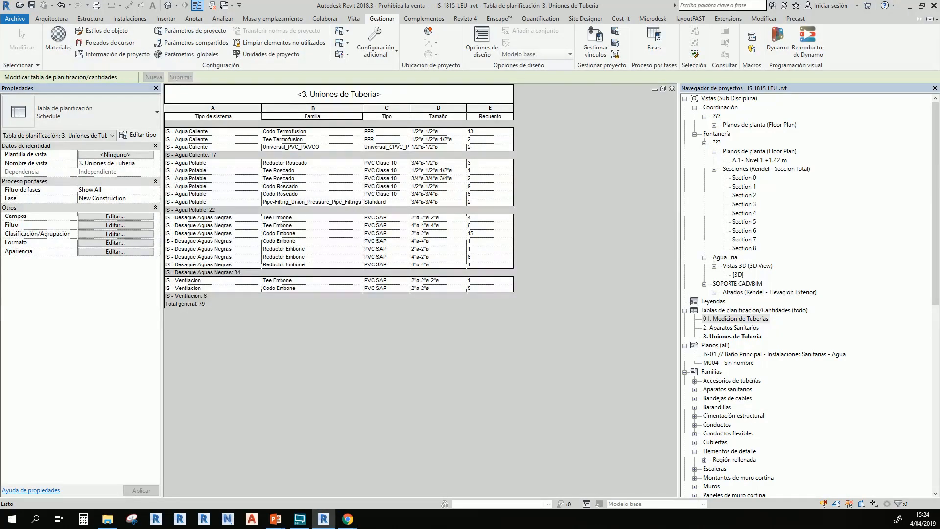
key("alt+Tab")
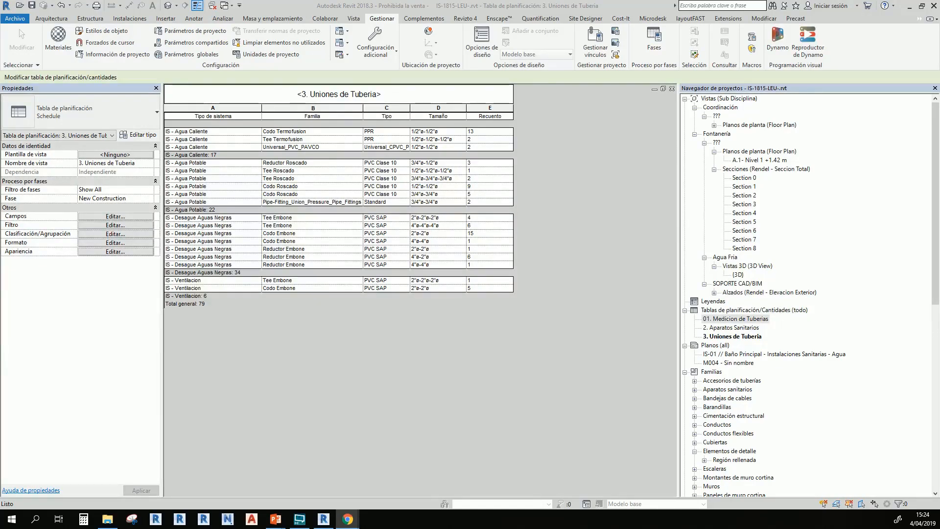
left_click(303, 380)
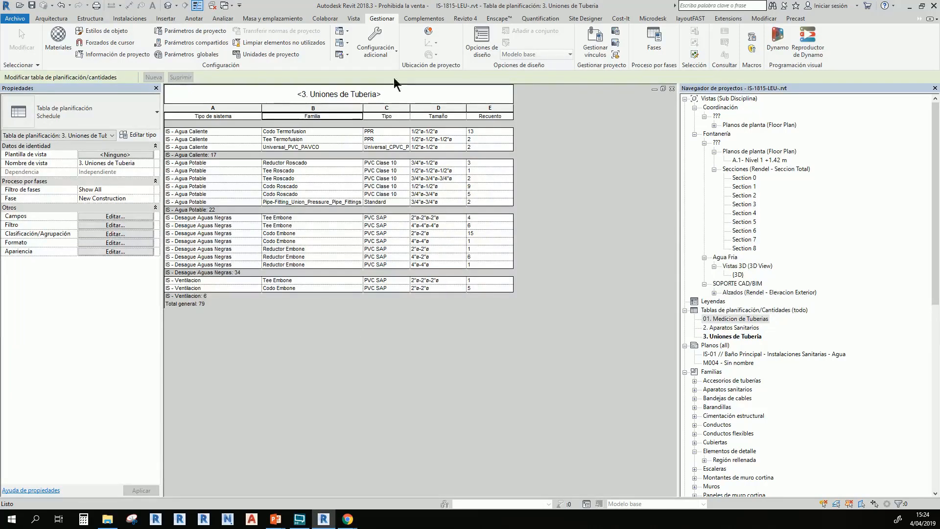
- Create a new schedule for the Accesorios de tuberías category, named "4. Accesorios de tuberías"
left_click(353, 19)
left_click(592, 31)
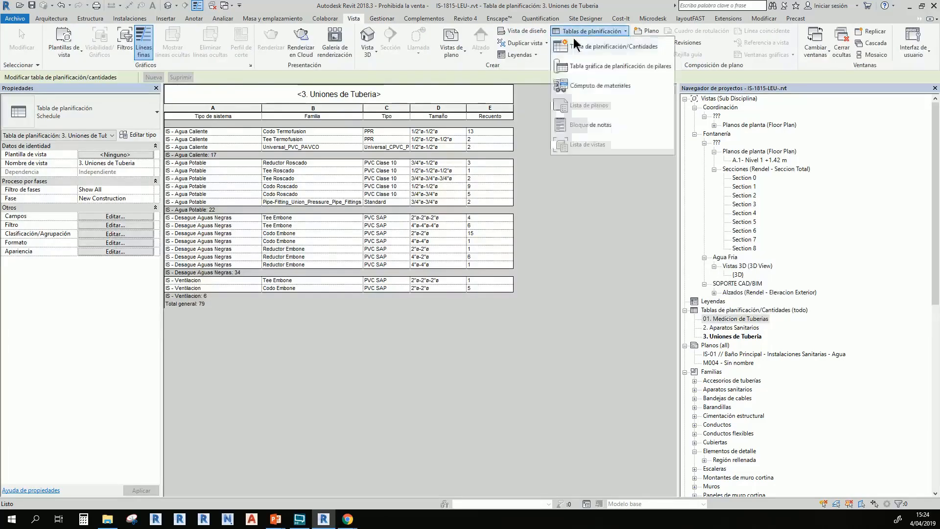
left_click(588, 58)
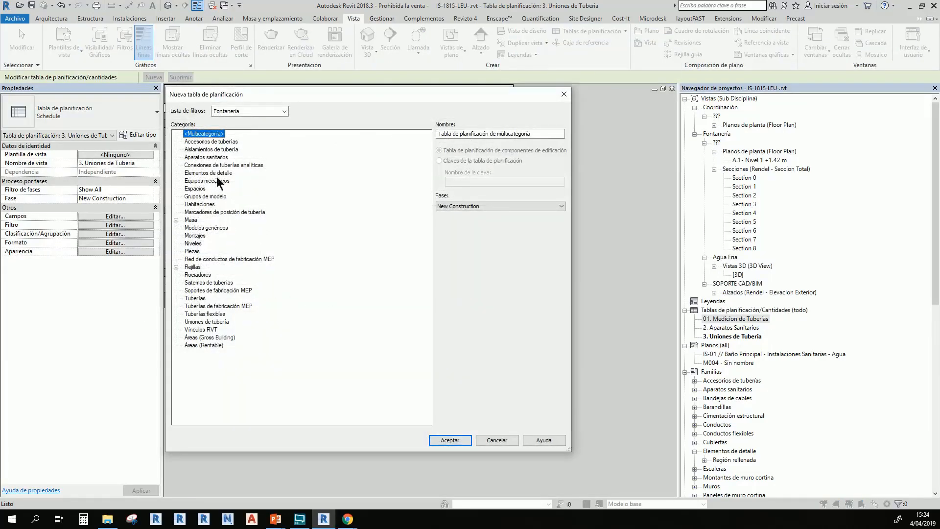
left_click(219, 142)
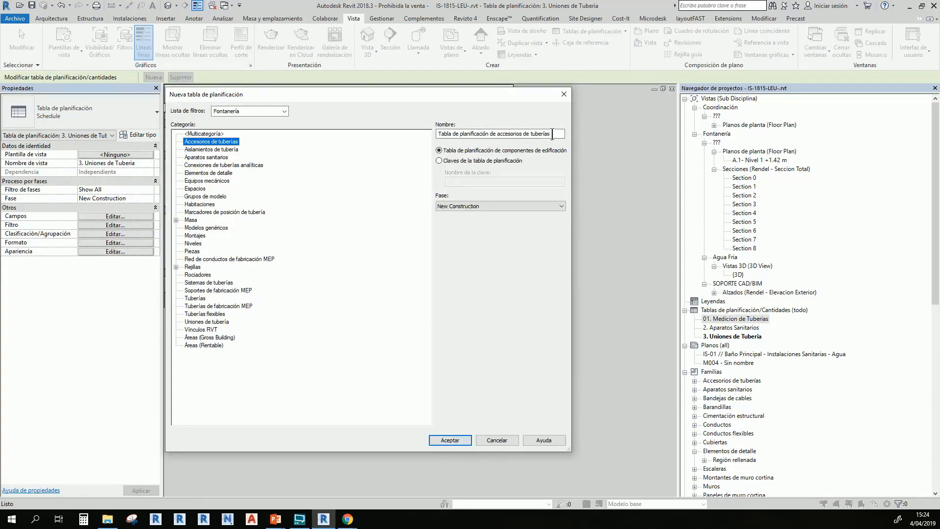
left_click_drag(553, 134, 380, 141)
left_click(498, 134)
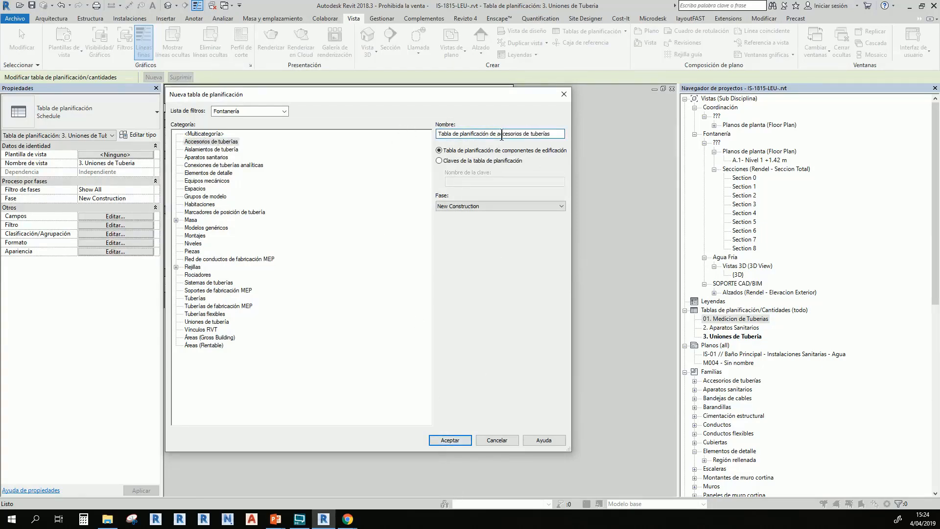
left_click_drag(502, 133, 367, 153)
type("4.")
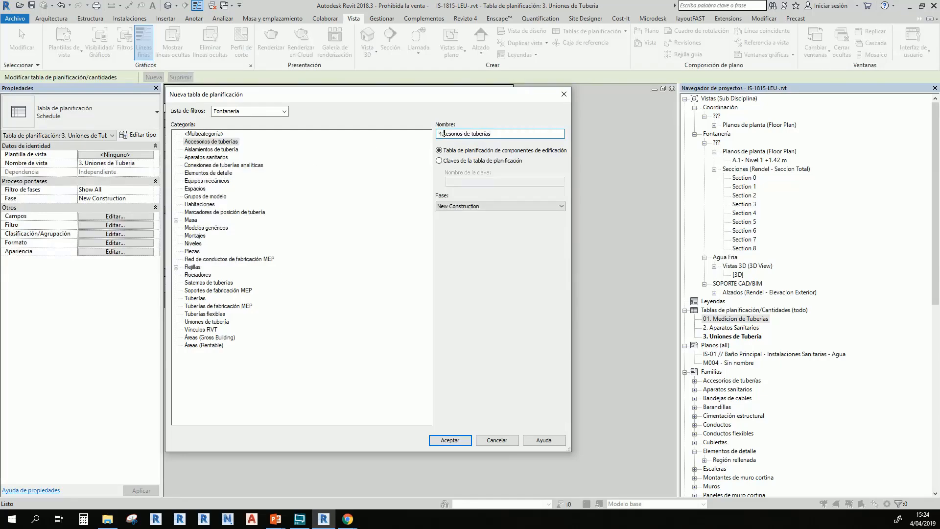
type("Ac")
left_click(438, 440)
scroll(234, 324, "down", 1)
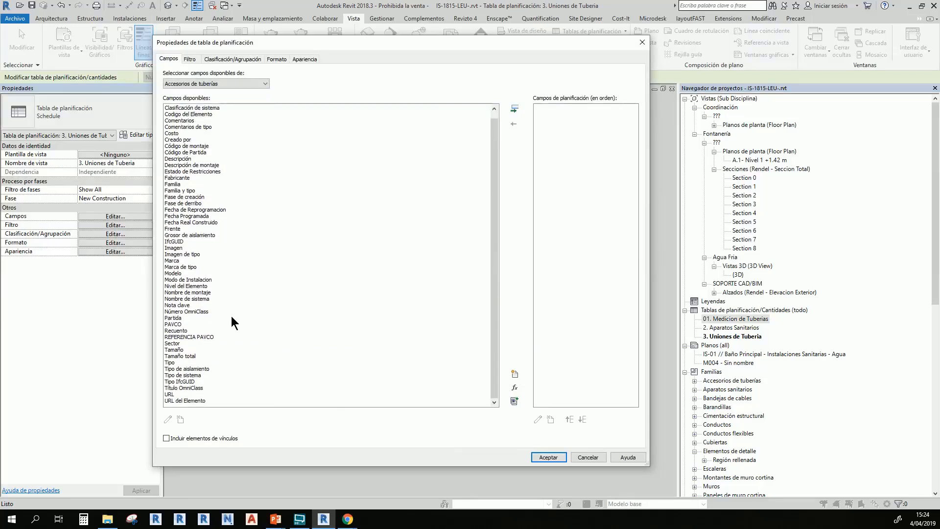
- Add the Familia, Tipo and Recuento fields to the pipe accessories schedule and widen the Familia column to fit its text
double_click(174, 184)
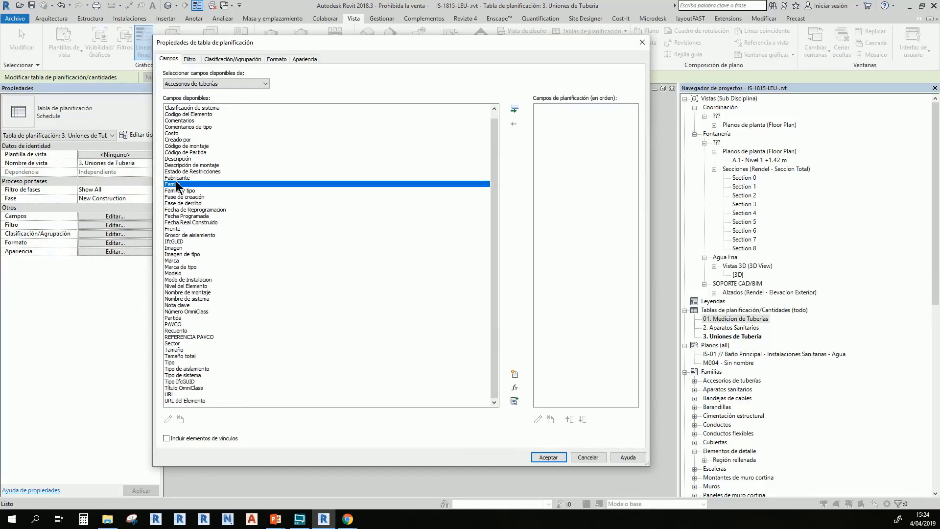
double_click(181, 363)
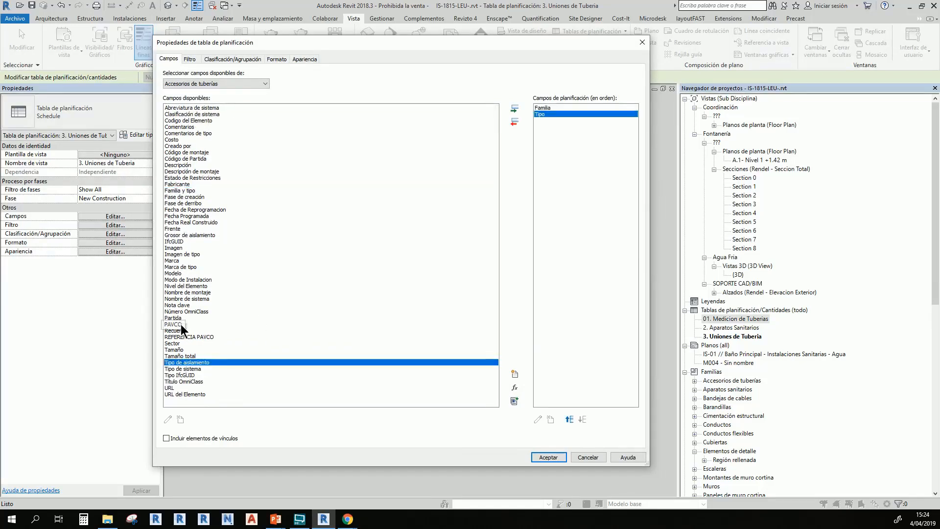
double_click(184, 331)
left_click(556, 458)
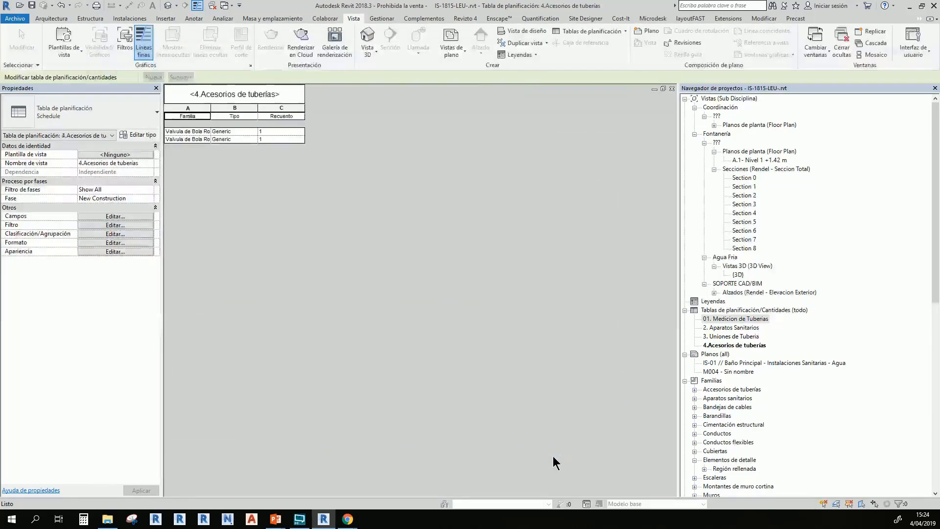
left_click_drag(211, 109, 280, 105)
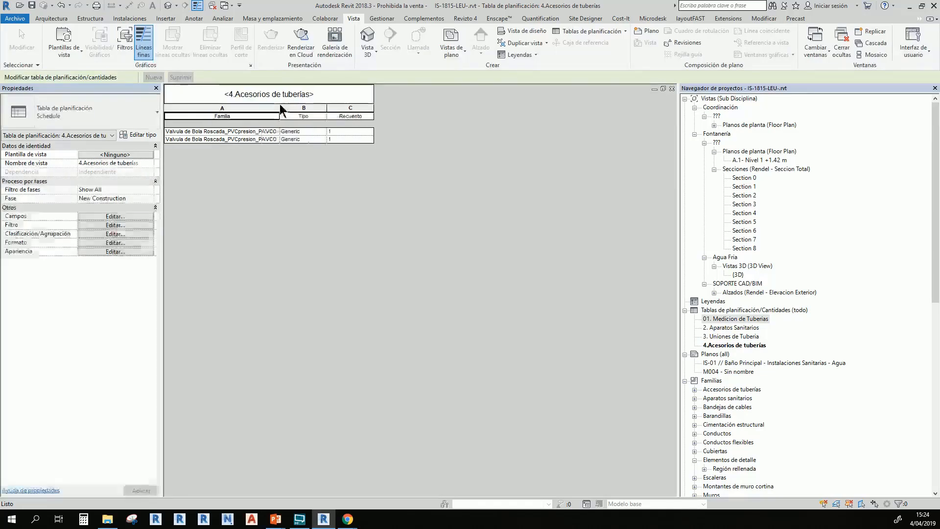
- Turn off Detallar cada ejemplar for the pipe accessories schedule and widen the Familia column slightly more
left_click(104, 233)
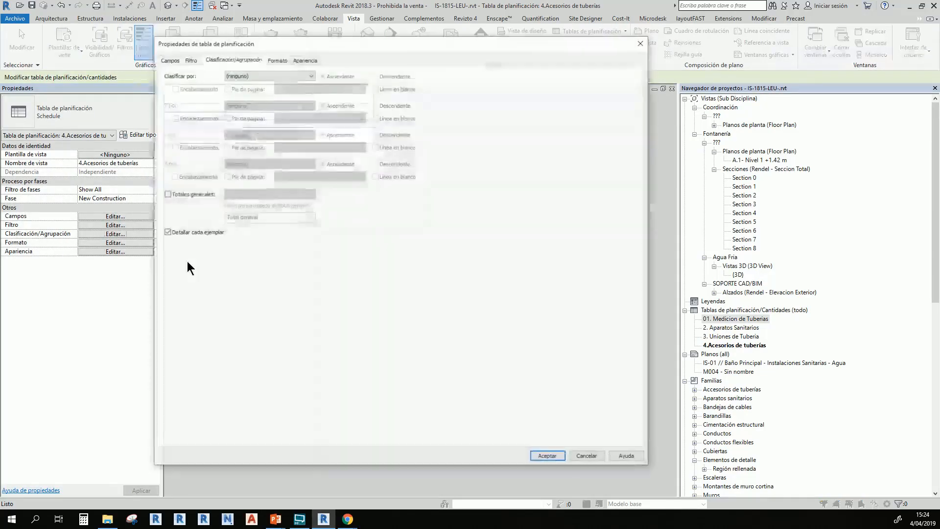
left_click(543, 458)
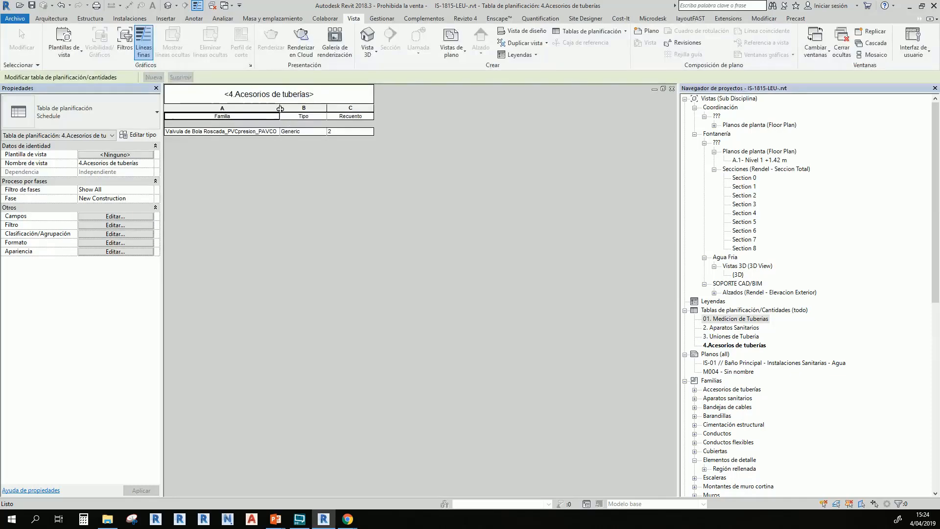
left_click_drag(280, 108, 291, 108)
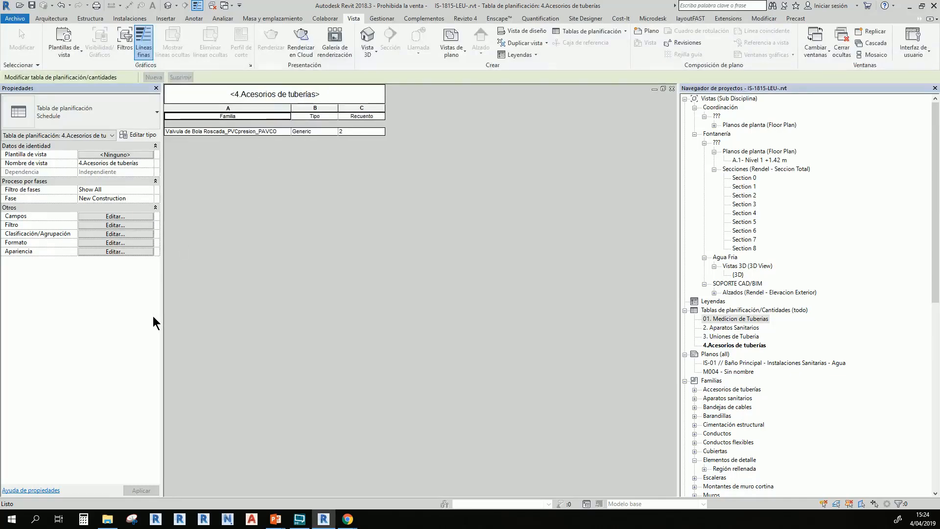
- Add the Tipo de sistema field to the accessories schedule and place it first in the field order
left_click(112, 233)
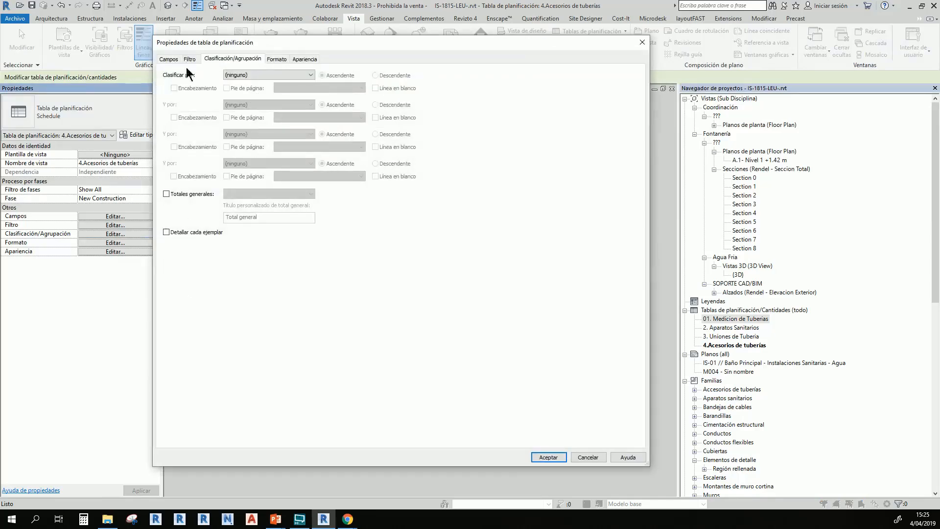
left_click(169, 60)
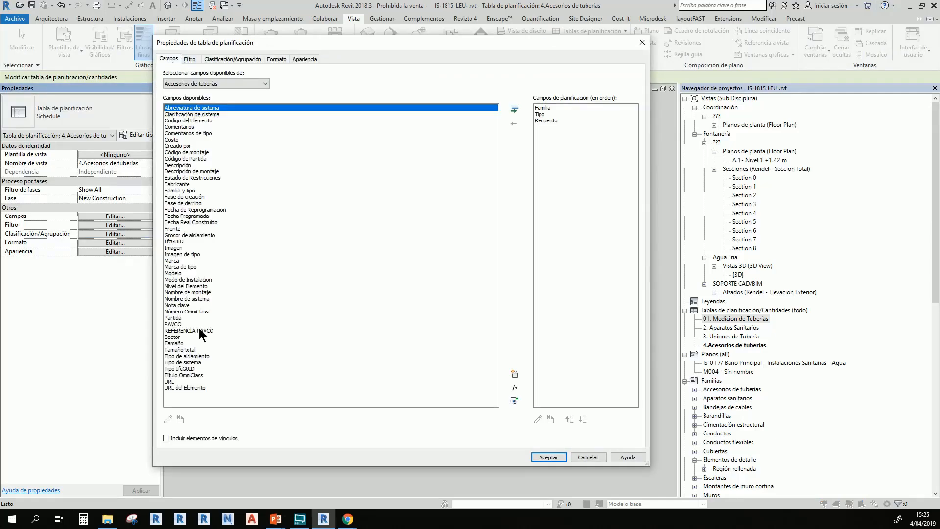
double_click(192, 362)
left_click(569, 419)
left_click(570, 419)
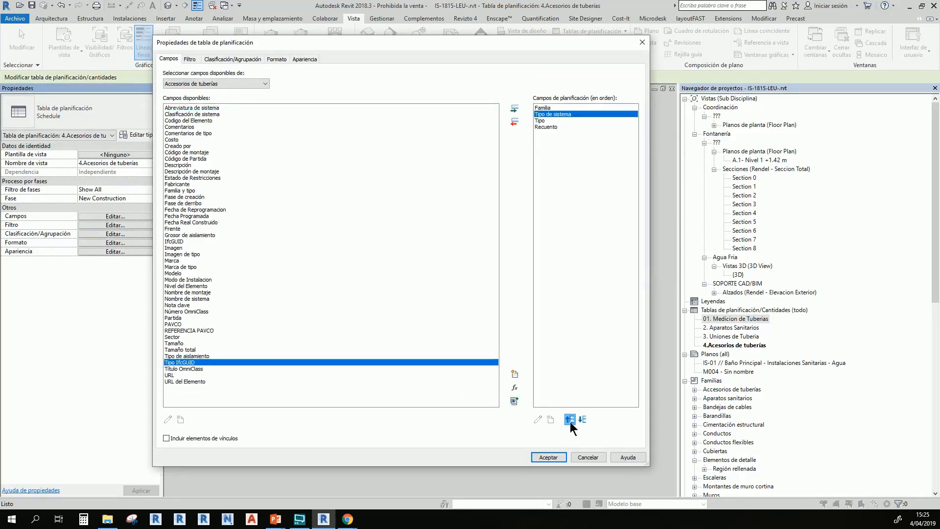
left_click(570, 419)
- Sort the accessories schedule by Tipo de sistema and then by Tipo, and slightly widen the Tipo de sistema column
left_click(232, 59)
left_click(242, 75)
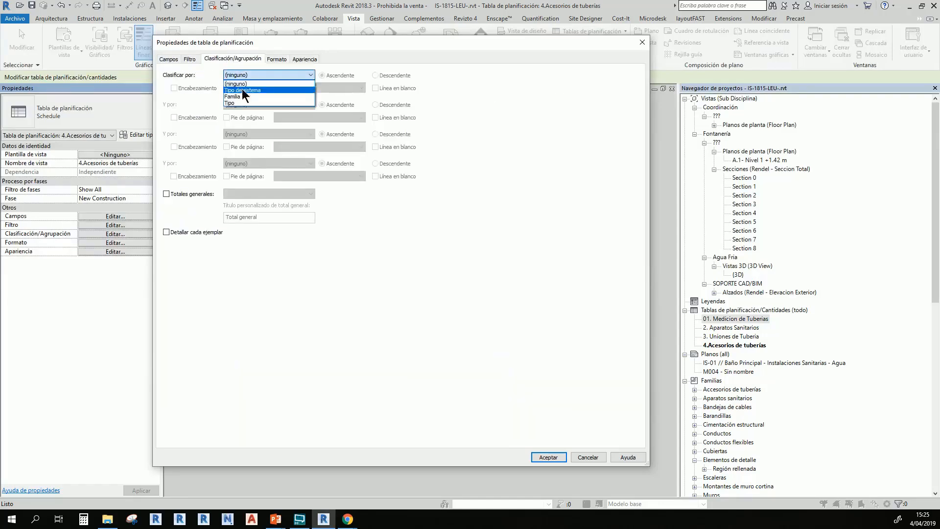
left_click(242, 91)
left_click(242, 105)
left_click(242, 127)
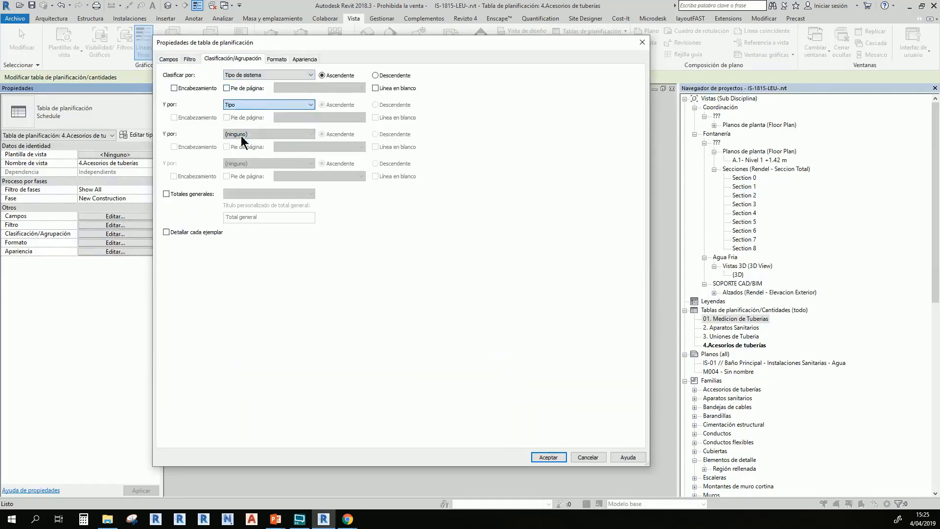
left_click(544, 456)
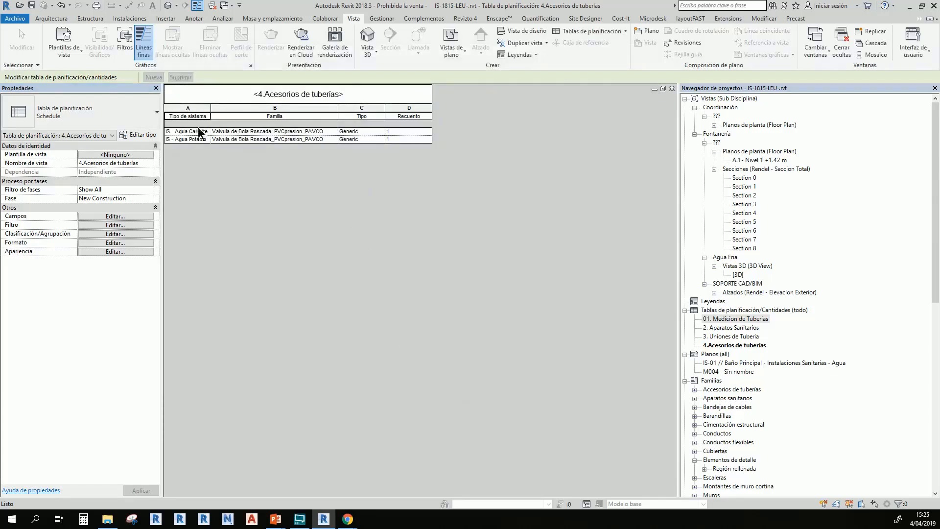
left_click_drag(210, 108, 219, 108)
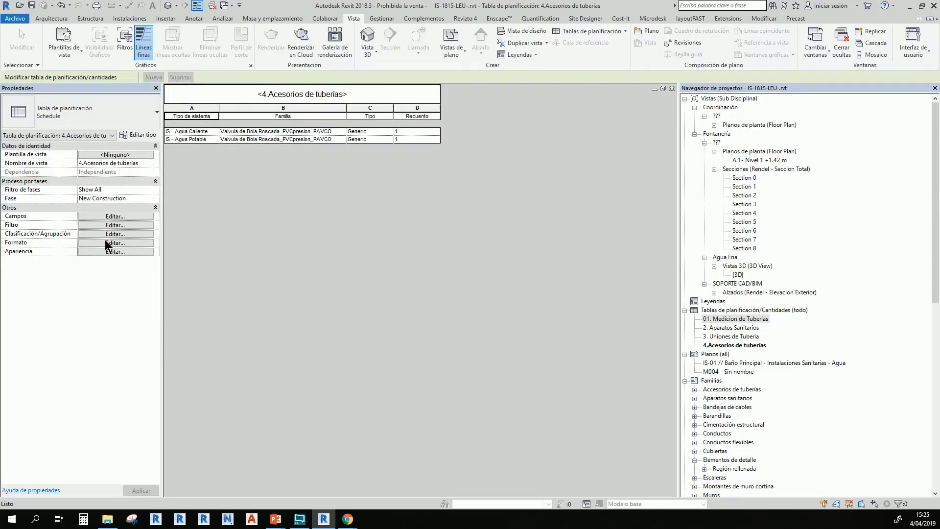
- Add the Tamaño field to the accessories schedule and place it just before Recuento
left_click(109, 217)
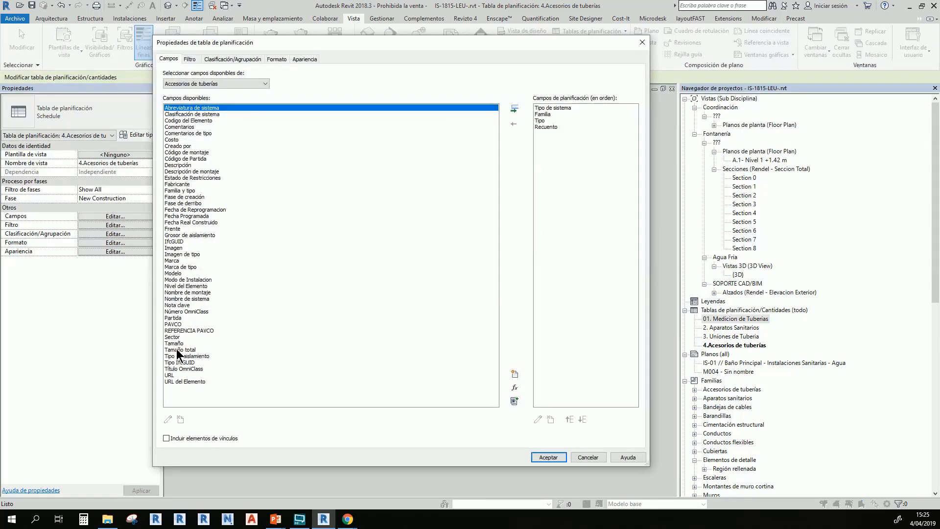
double_click(178, 344)
left_click(569, 419)
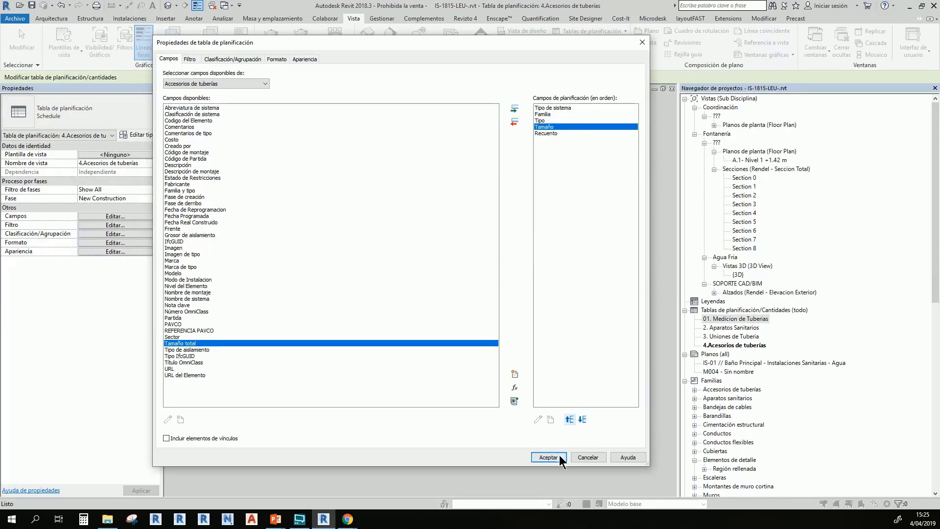
left_click(548, 457)
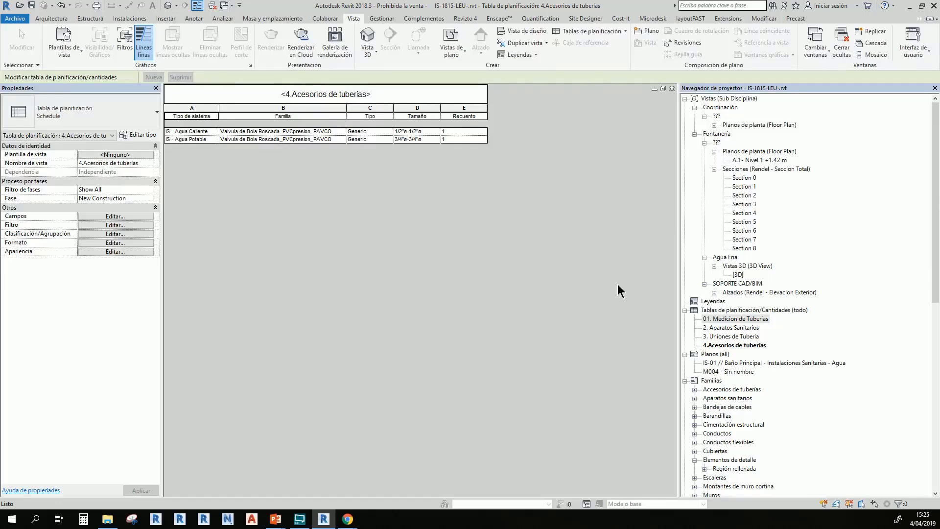
- Open the "3. Uniones de Tubería" schedule and start exporting it as a schedule report in Texto delimitado (*.txt) format
double_click(726, 337)
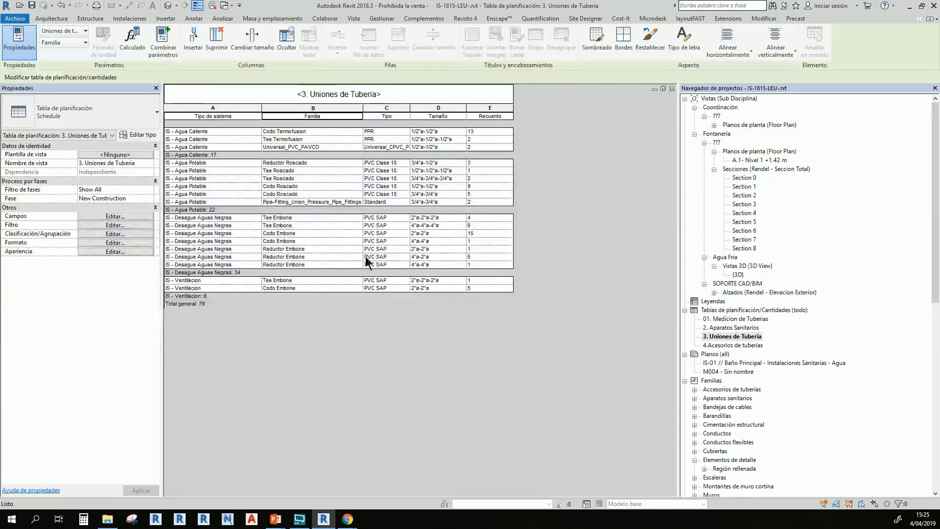
left_click(18, 19)
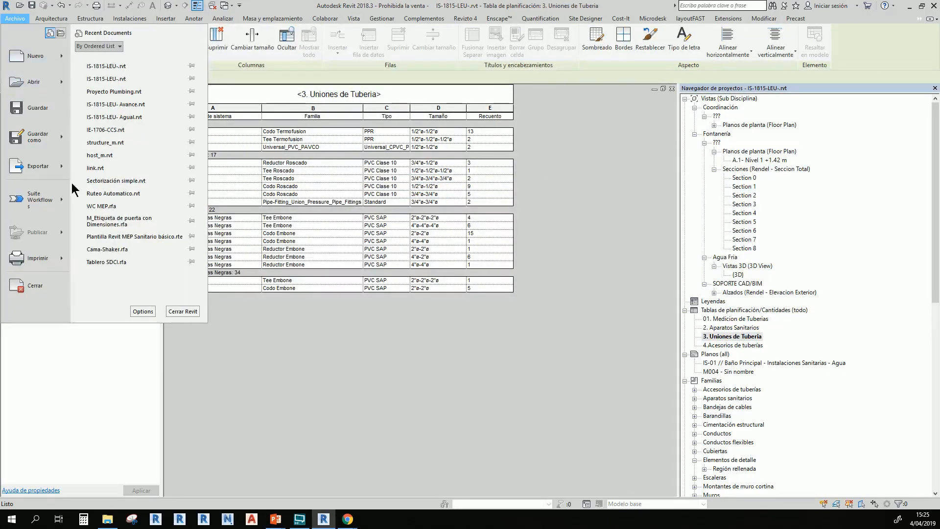
mouse_move(64, 172)
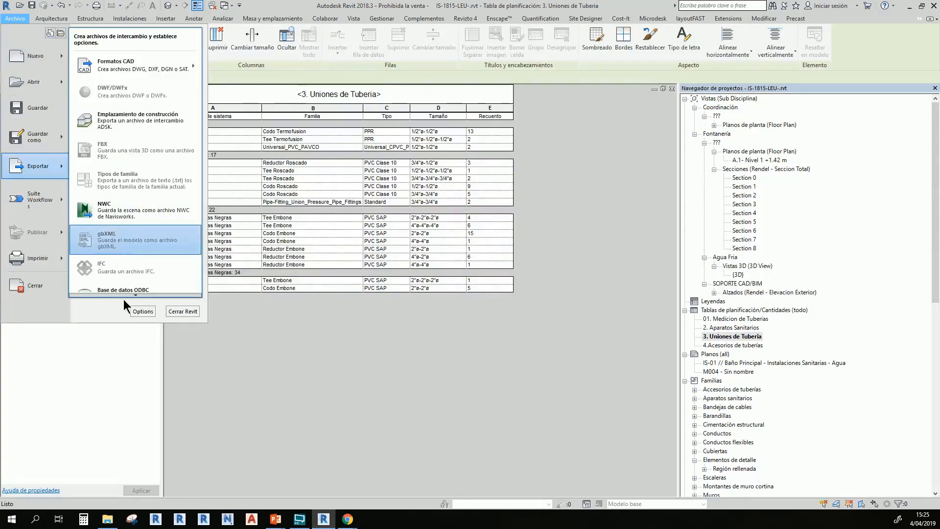
scroll(132, 293, "down", 3)
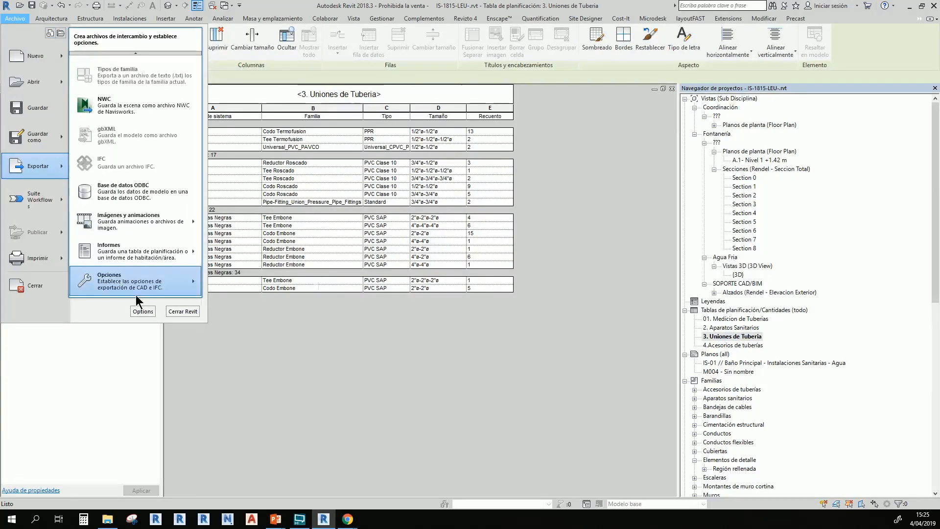
mouse_move(142, 252)
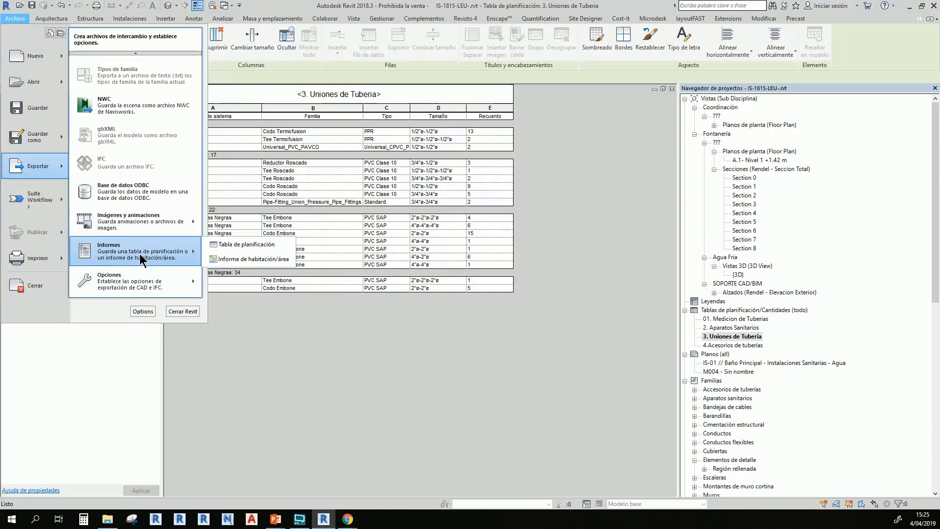
left_click(253, 250)
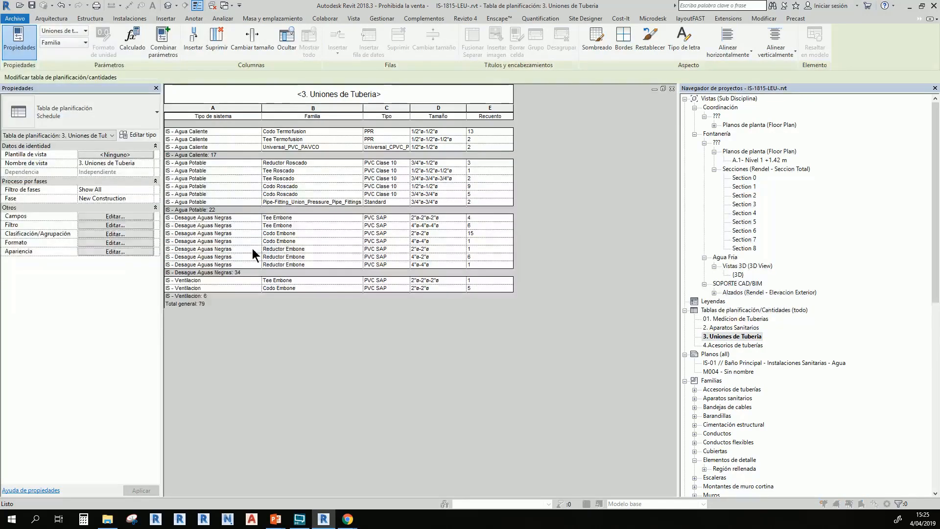
left_click(319, 333)
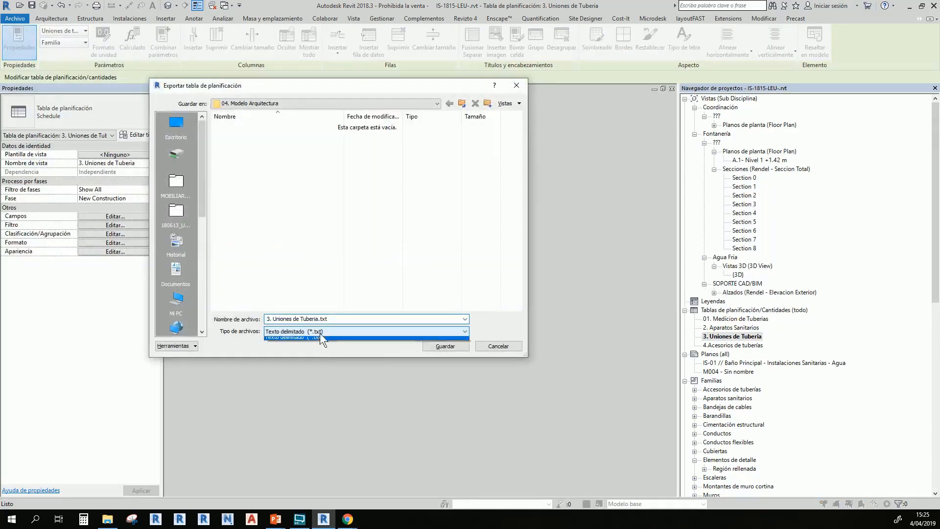
left_click(319, 334)
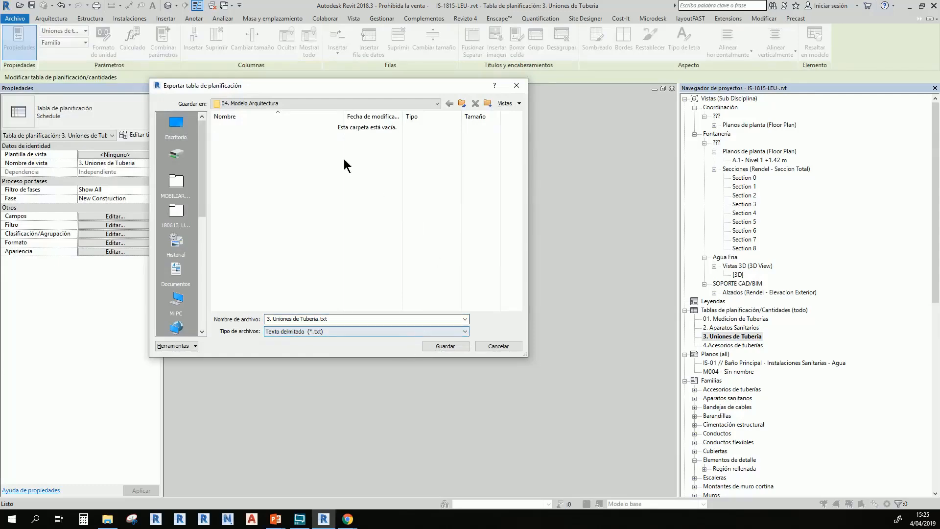
- Set the export location by browsing drive T: through 2019, 02. Youtube, 14. Cursos Youtube and REMEP-B-1901, and select the Sesión 05 folder
left_click(287, 100)
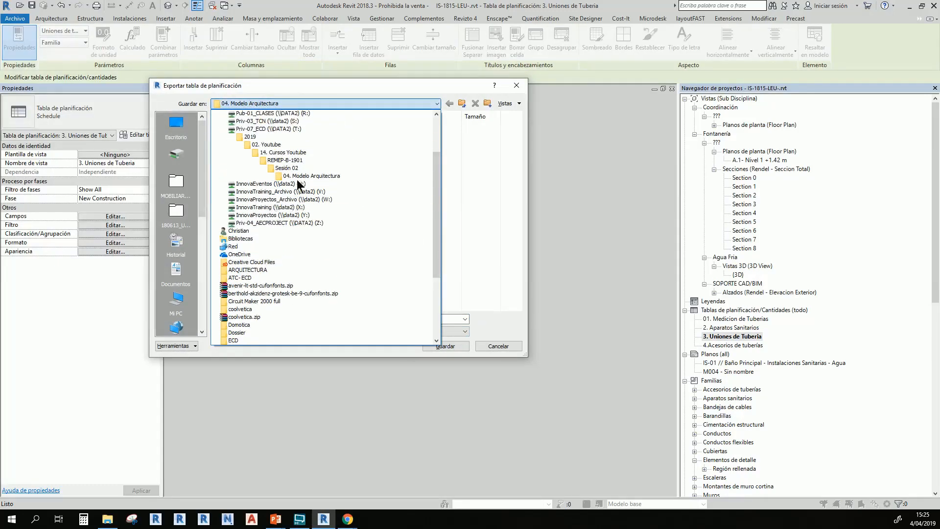
scroll(285, 244, "up", 3)
left_click(278, 192)
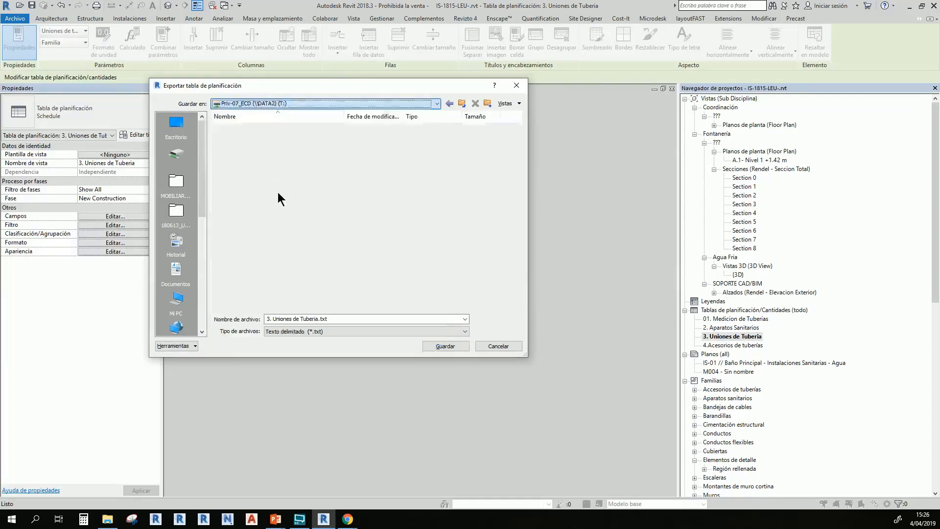
double_click(234, 136)
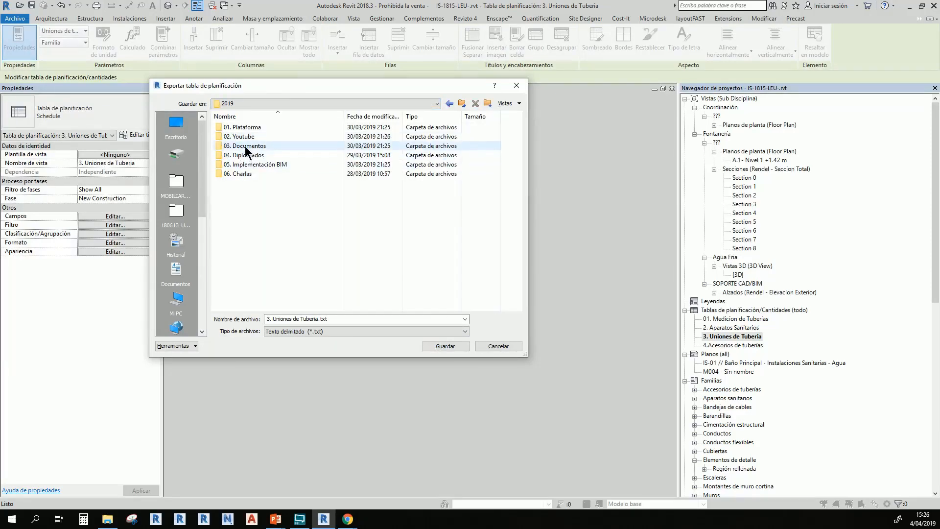
double_click(245, 145)
double_click(245, 137)
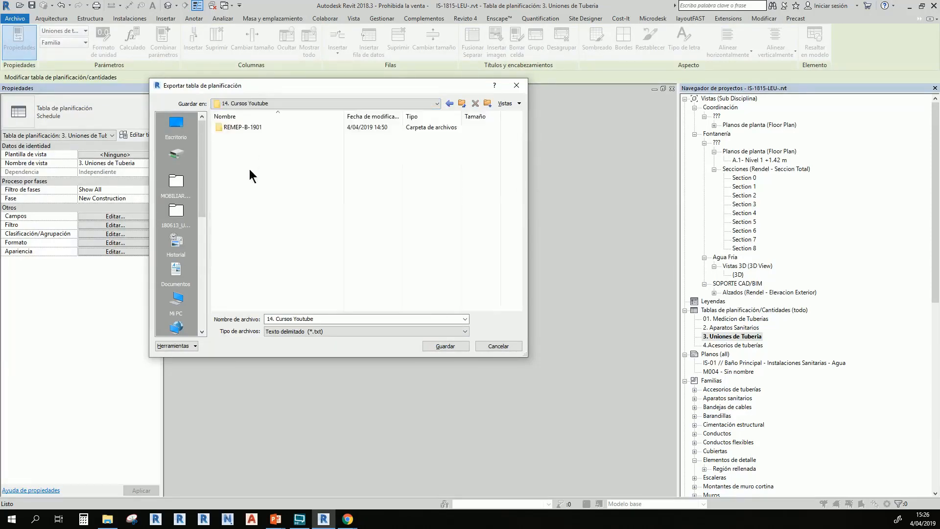
double_click(246, 127)
left_click(246, 193)
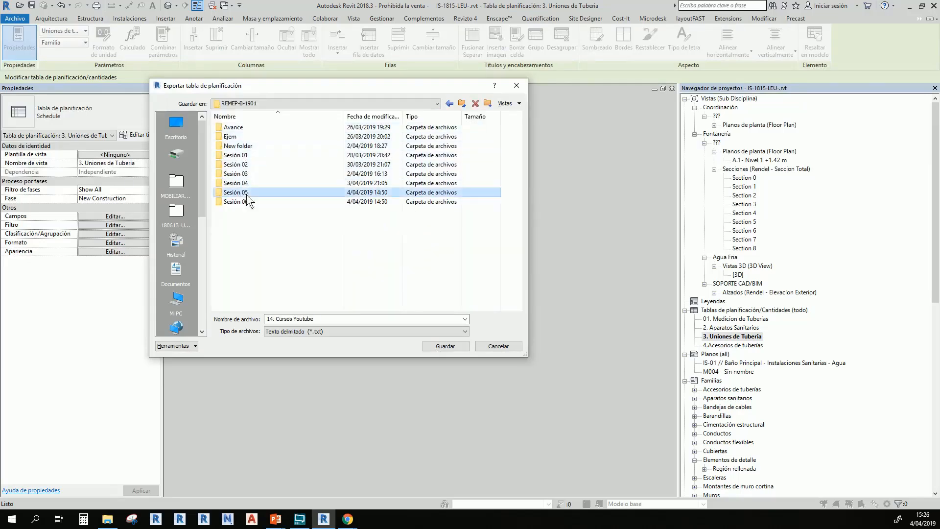
- Export the pipe fittings schedule as delimited text named "Uniones de Tuberia" into the Sesión 05 folder, keeping the default export options
double_click(246, 193)
left_click(338, 320)
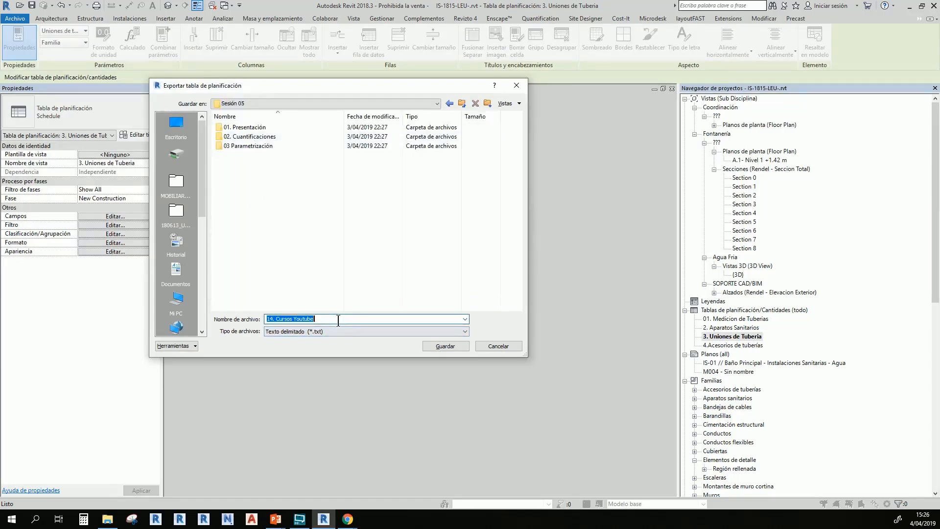
type("Uniones de Tuber")
key("Return")
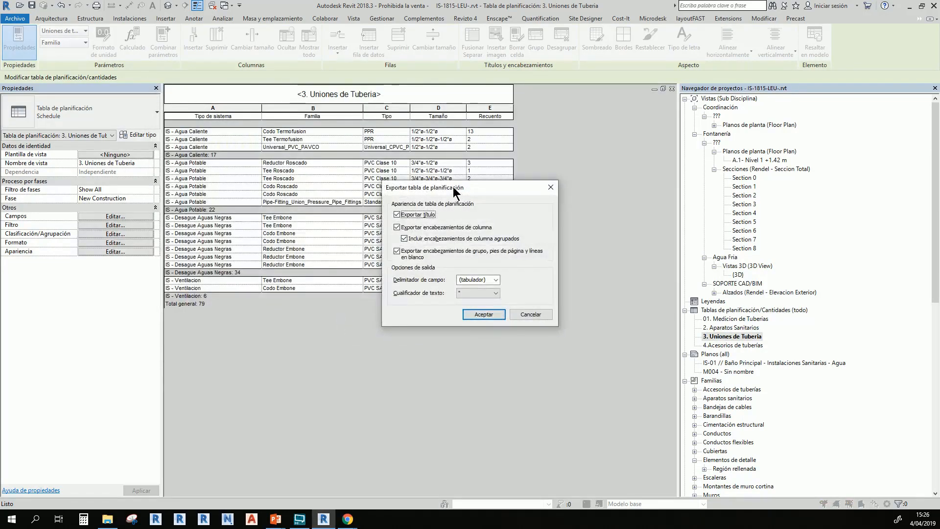
left_click_drag(456, 191, 227, 116)
left_click(256, 239)
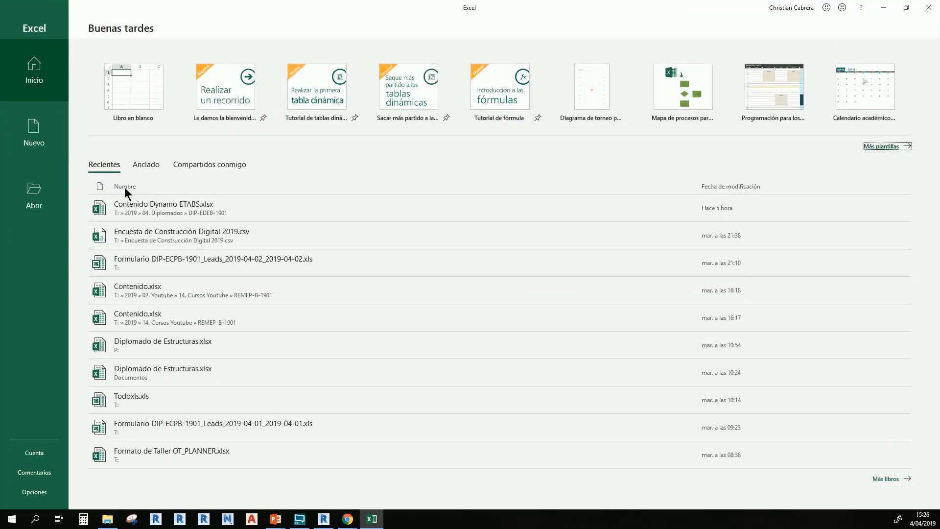
- In Excel, browse for a file to open in 2019\02. Youtube\14. Cursos Youtube\REMEP-B-1901\Sesión 05
left_click(32, 192)
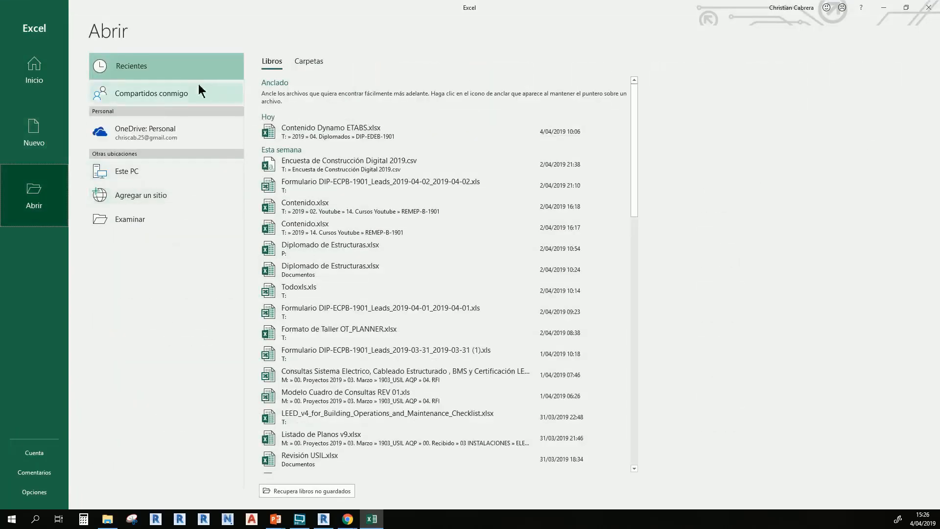
left_click(132, 219)
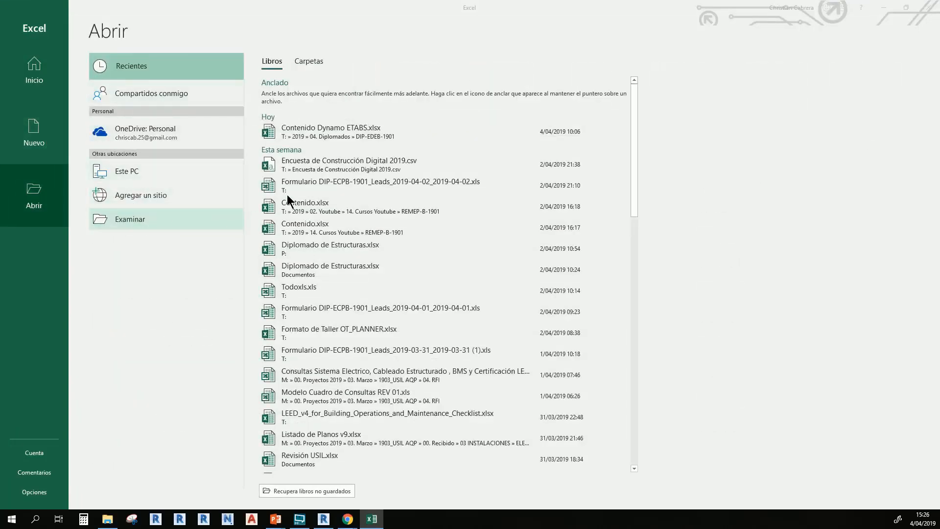
scroll(127, 147, "down", 5)
scroll(56, 197, "down", 5)
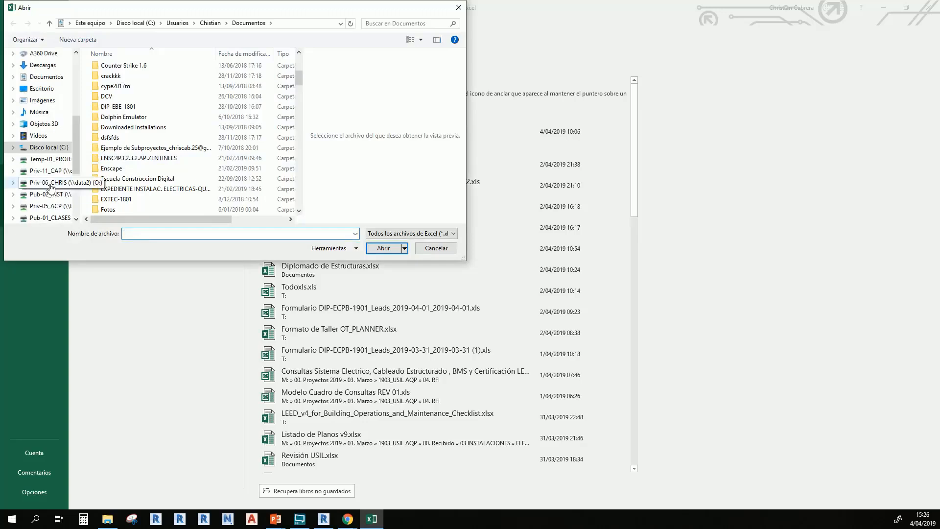
left_click(49, 147)
double_click(113, 79)
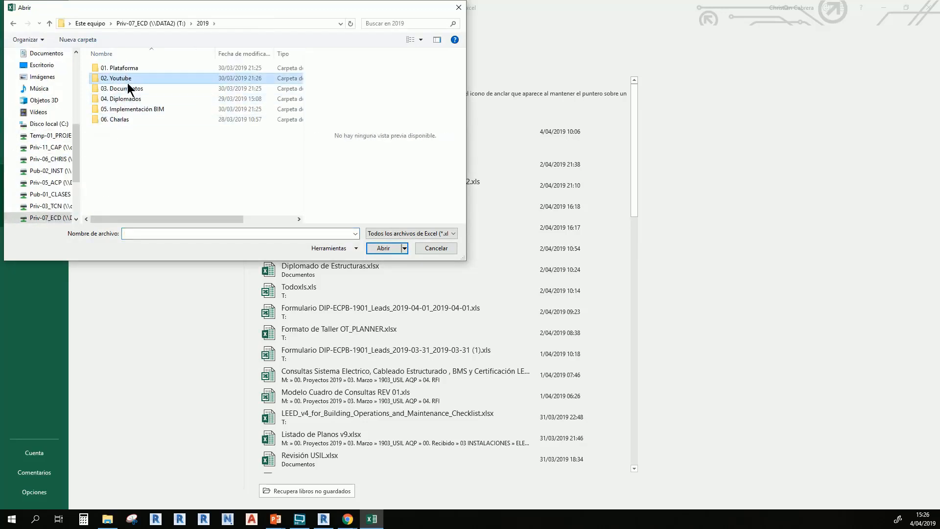
double_click(127, 78)
double_click(123, 86)
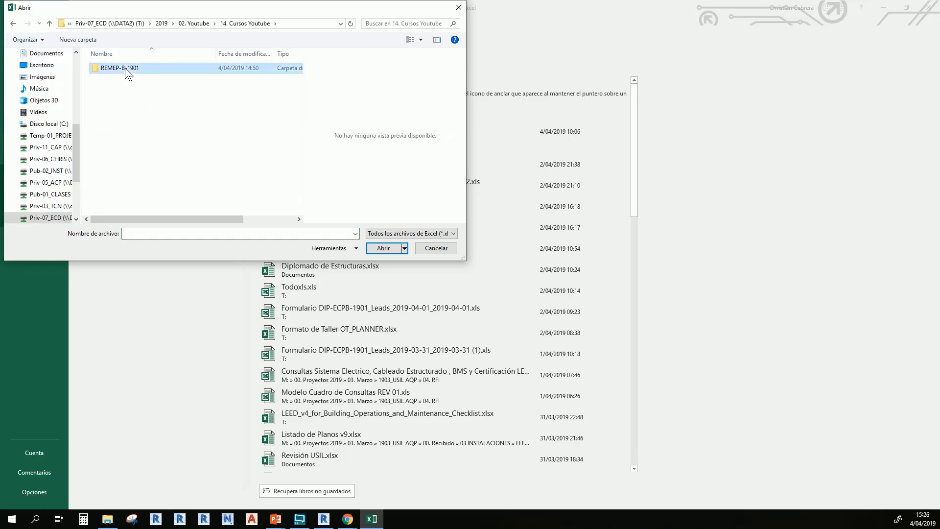
double_click(125, 67)
double_click(113, 137)
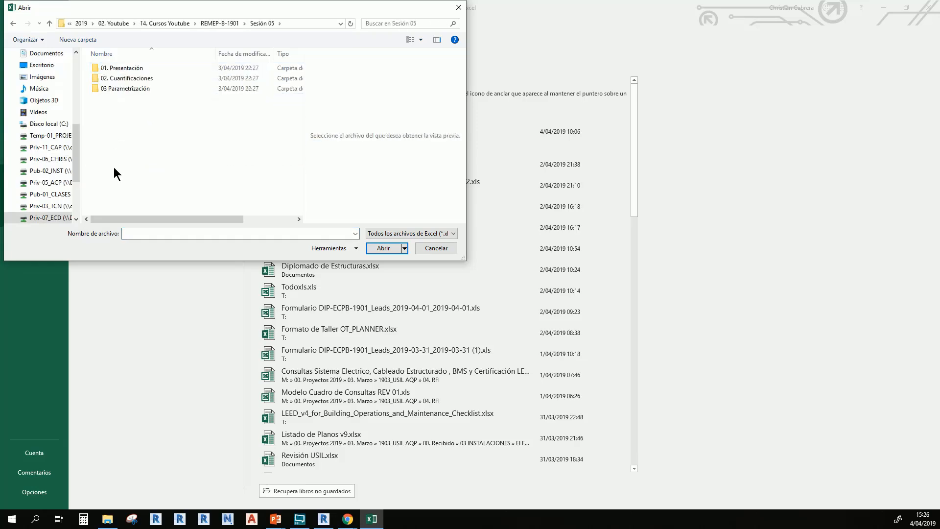
- List all file types and open Uniones de Tuberia.txt, importing it as delimited text with the General column format
left_click(387, 234)
left_click(394, 244)
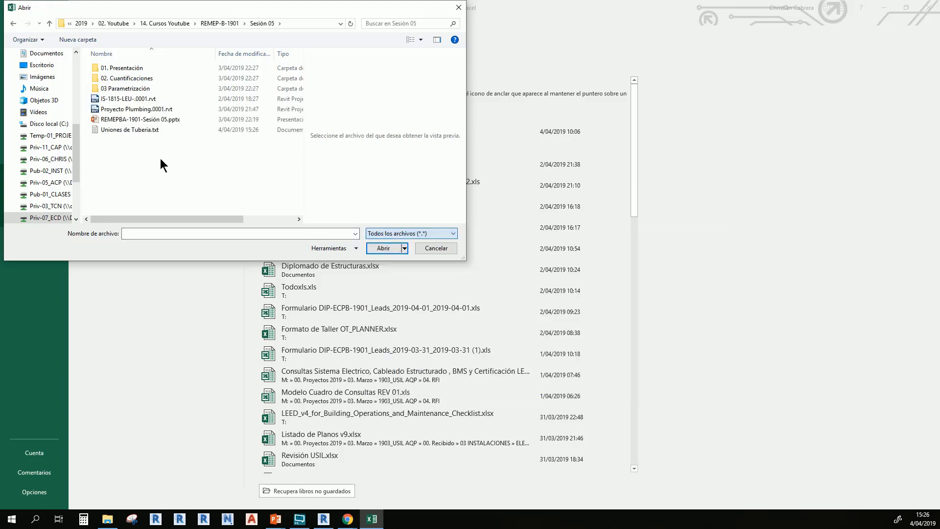
left_click(121, 130)
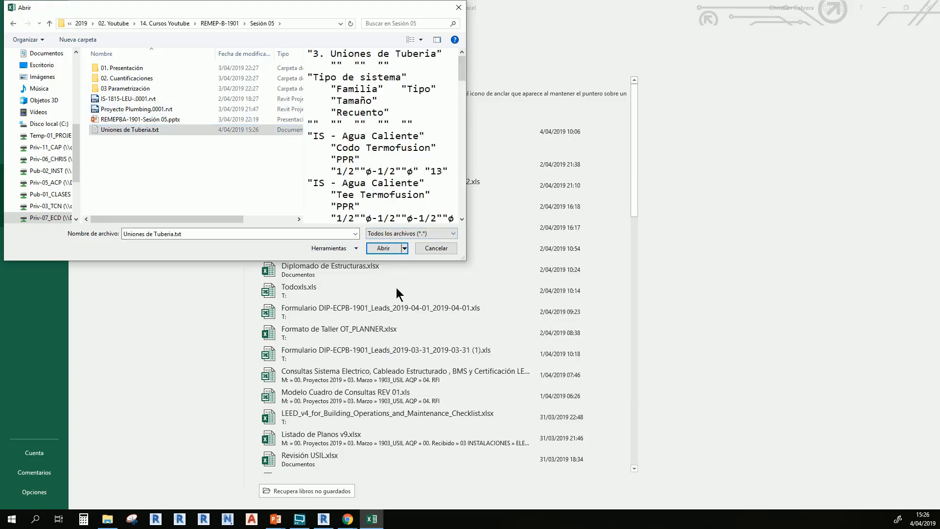
left_click(379, 248)
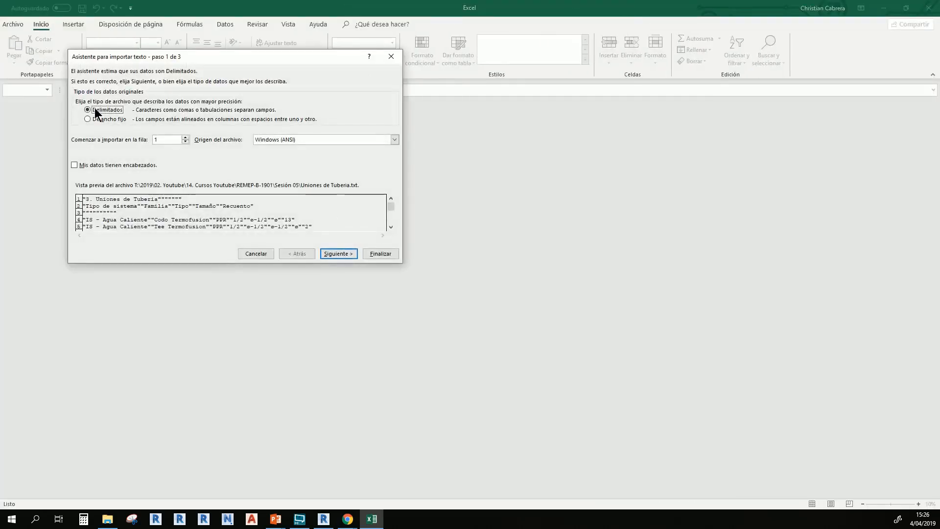
left_click(339, 253)
left_click(339, 253)
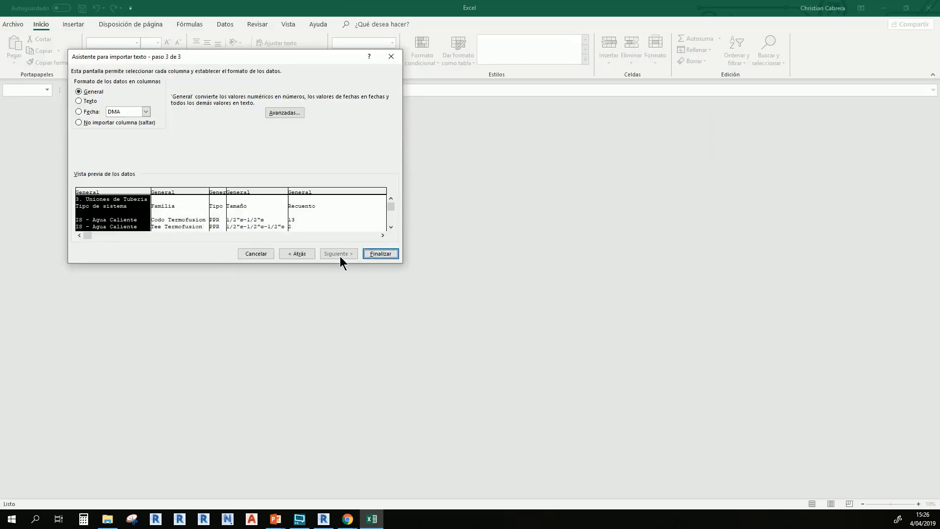
left_click(367, 253)
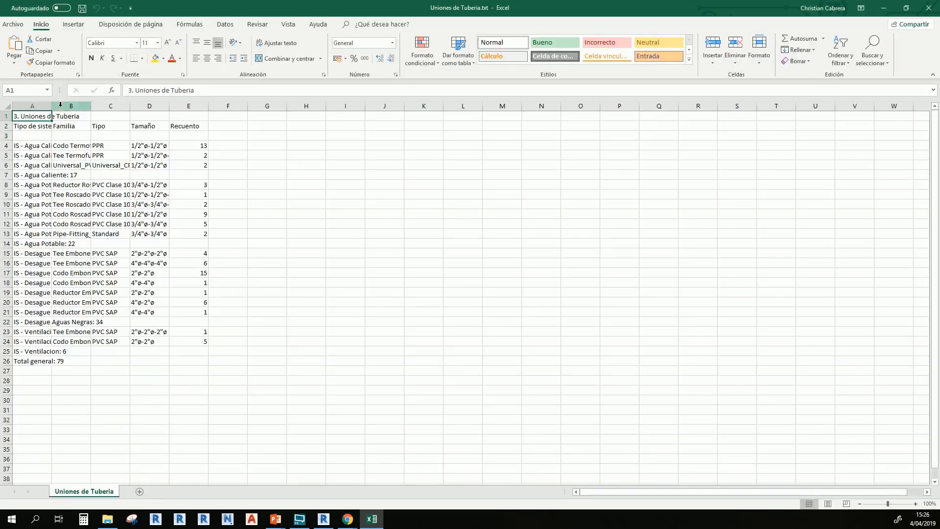
- Widen columns A to D to show their text and fill the Recuento column with yellow
left_click_drag(51, 106, 309, 106)
left_click(328, 105)
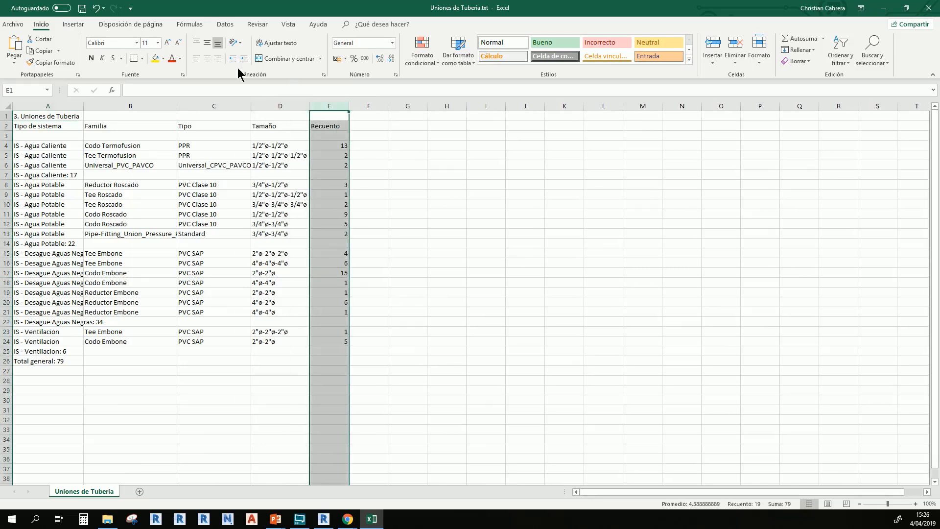
left_click(153, 58)
left_click(456, 204)
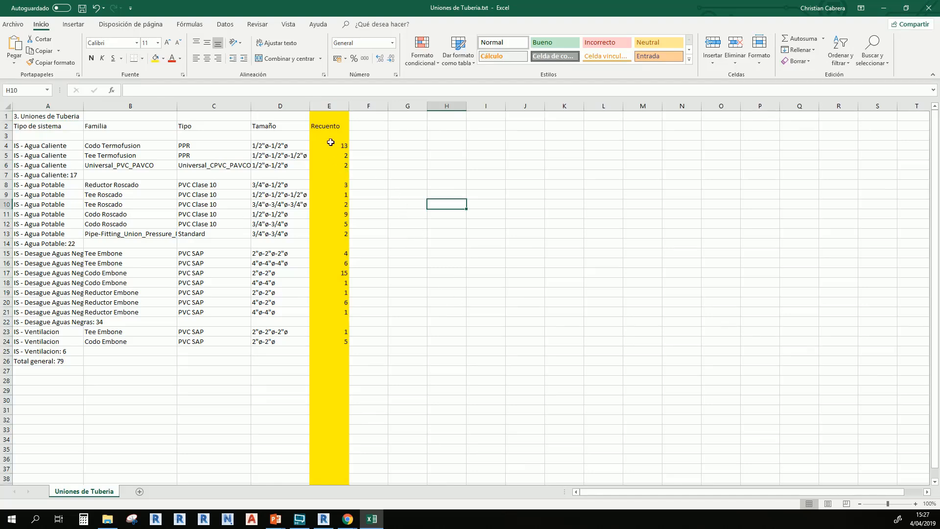
left_click_drag(331, 143, 344, 349)
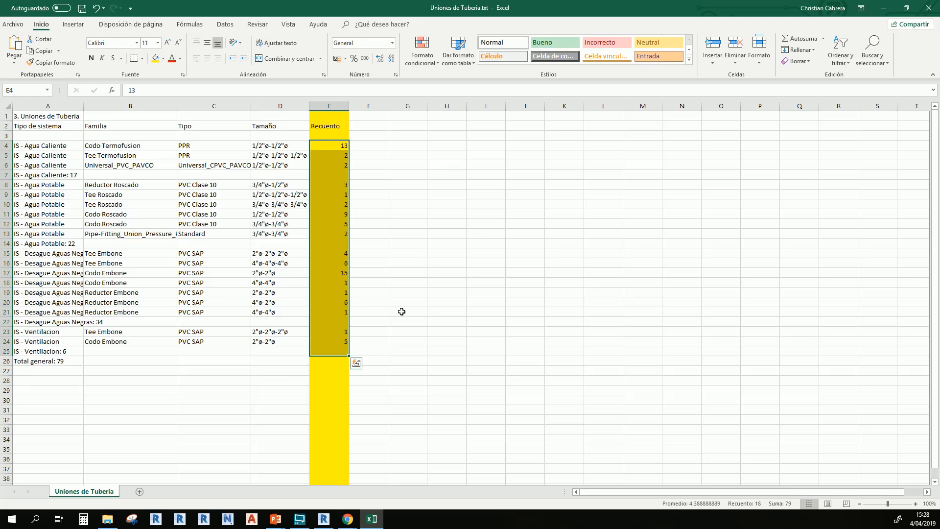
- Switch back to Revit, open the {3D} view and examine the bathroom's water, drainage and vent piping
key("alt+Tab")
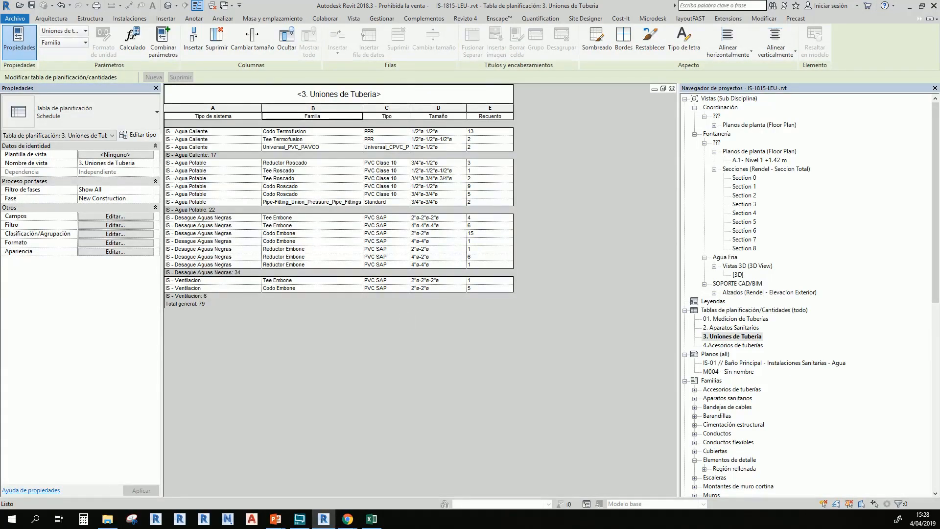
key("alt+Tab")
left_click(292, 118)
left_click(168, 6)
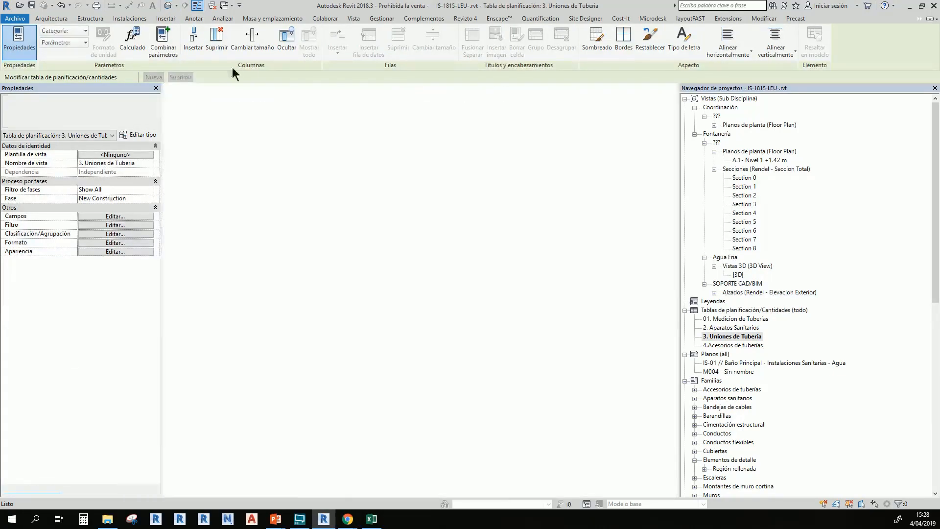
scroll(568, 389, "down", 2)
middle_click_drag(586, 393, 574, 374)
scroll(389, 400, "up", 2)
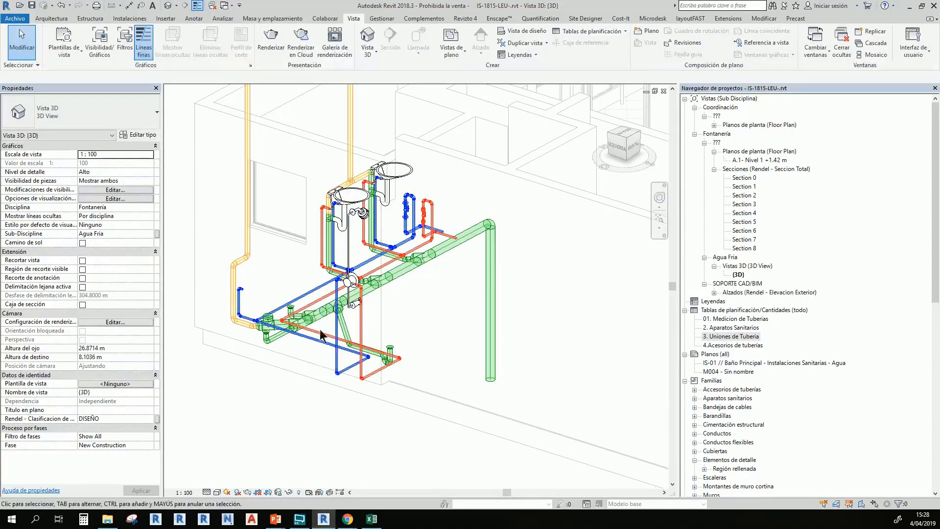
scroll(336, 314, "up", 2)
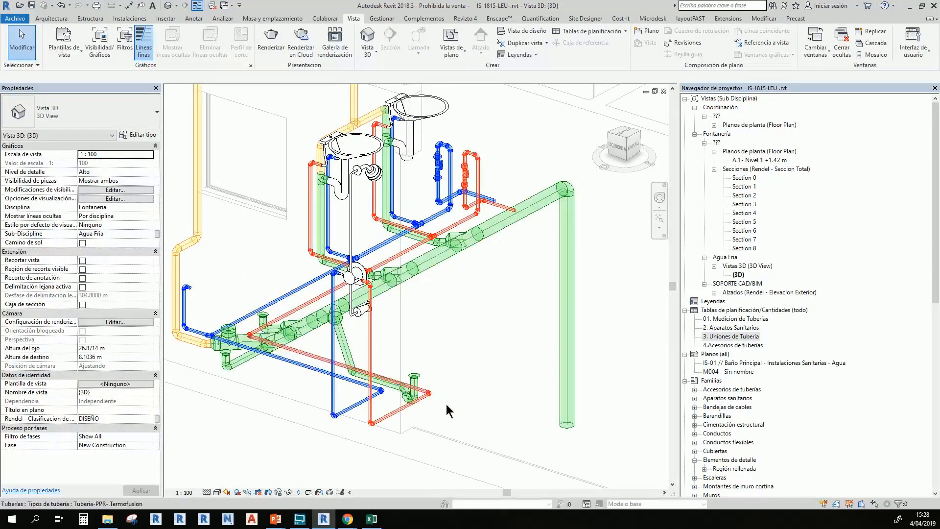
middle_click_drag(495, 316, 395, 413, "shift")
scroll(332, 404, "down", 2)
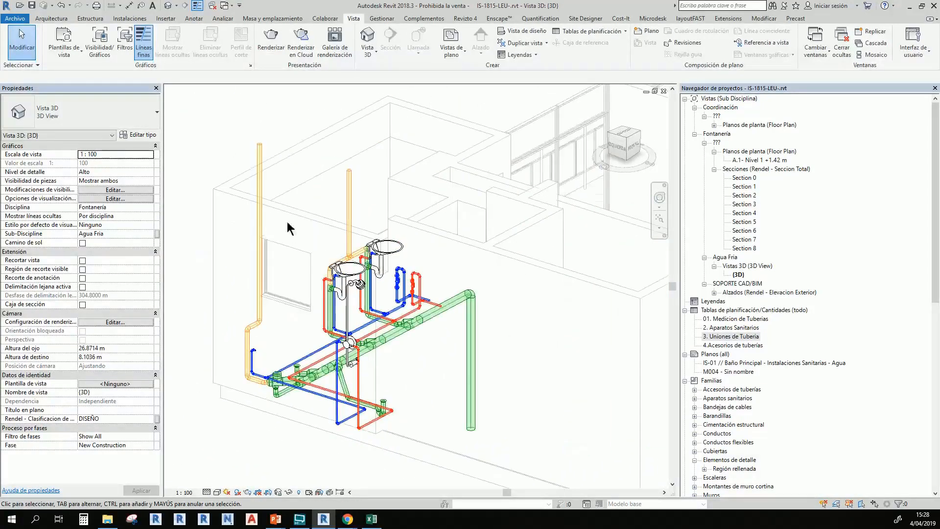
middle_click_drag(392, 389, 428, 378)
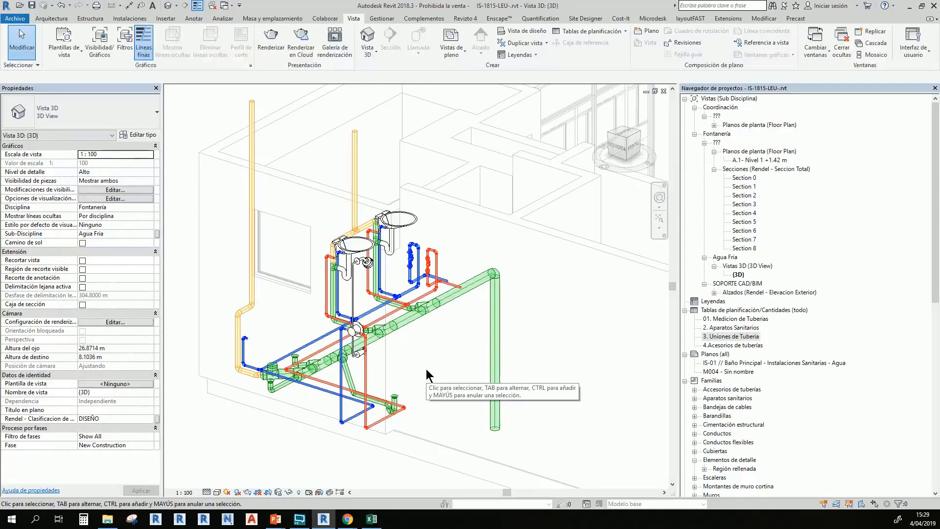
- Switch to the PowerPoint slide show and advance through the schedule slides to the "Recomendaciones" slide
mouse_move(276, 519)
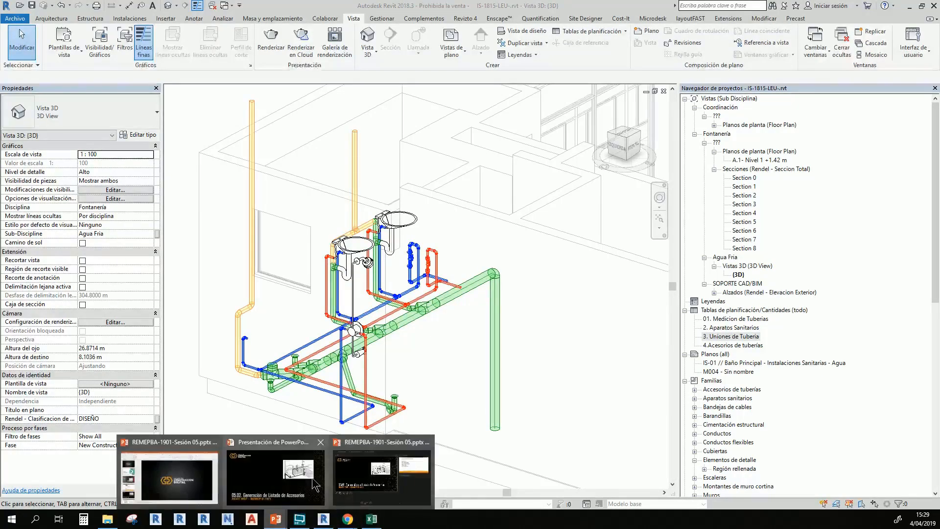
left_click(239, 463)
left_click(366, 275)
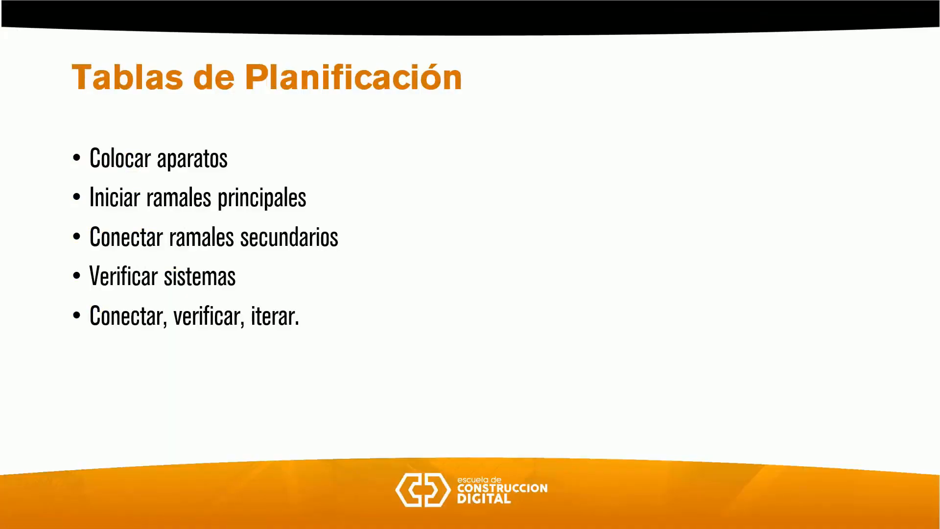
key("Right")
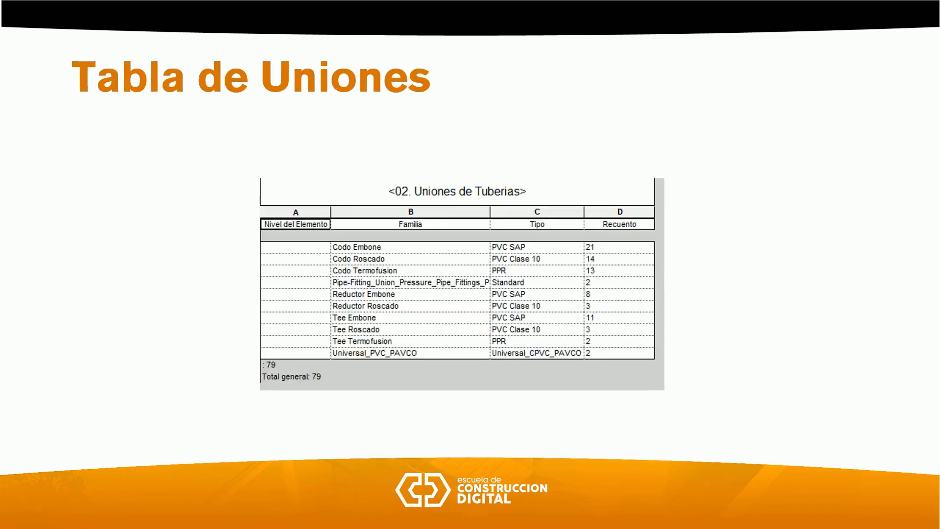
key("Right")
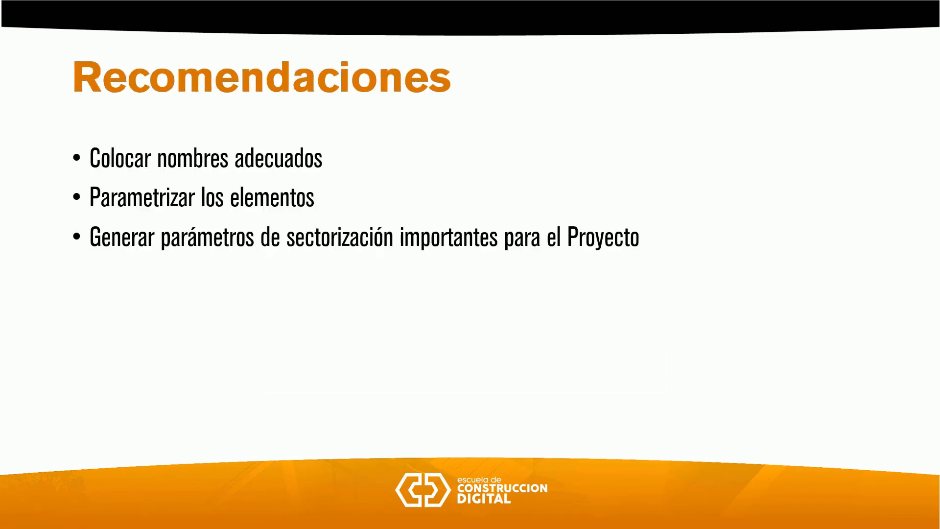
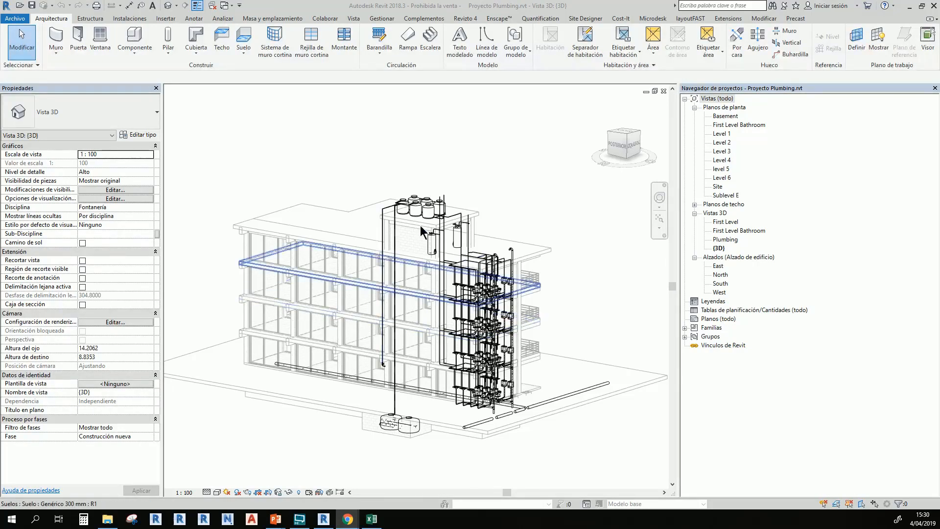
- Inspect the type properties of the 32 mm vertical pipe near the rooftop tanks, including the Costo parameter, without editing them
scroll(426, 258, "up", 2)
scroll(336, 204, "up", 8)
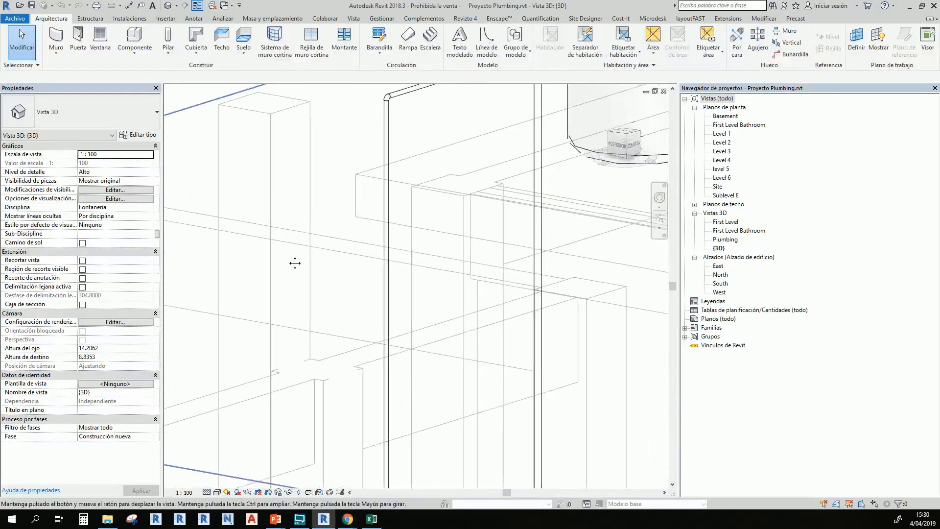
left_click(366, 191)
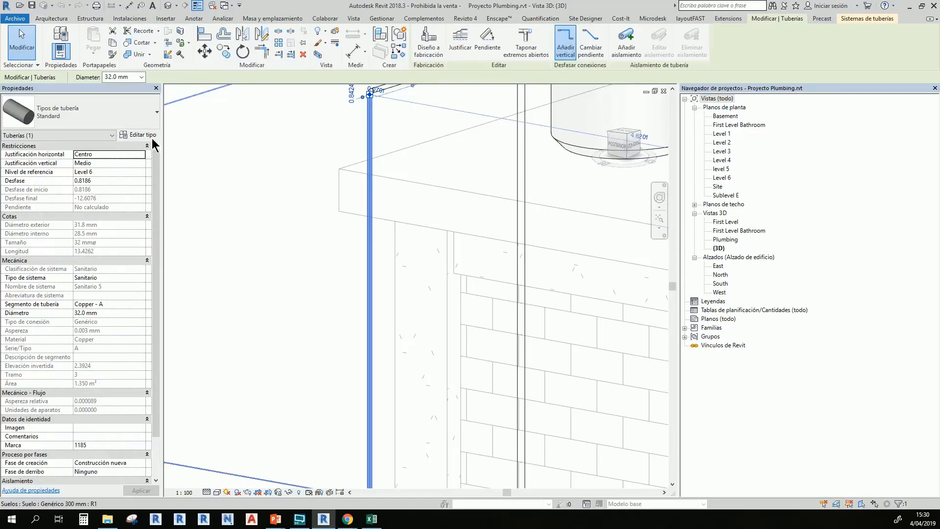
left_click(138, 135)
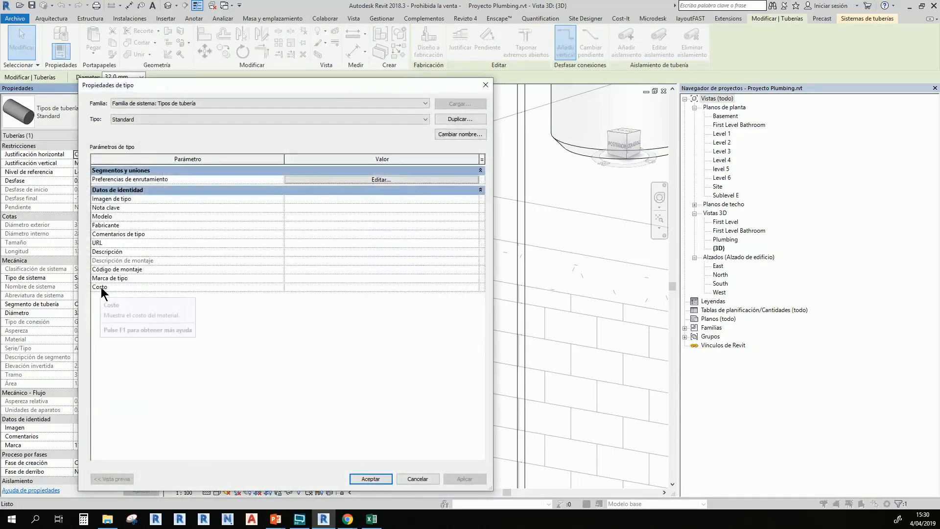
left_click(287, 287)
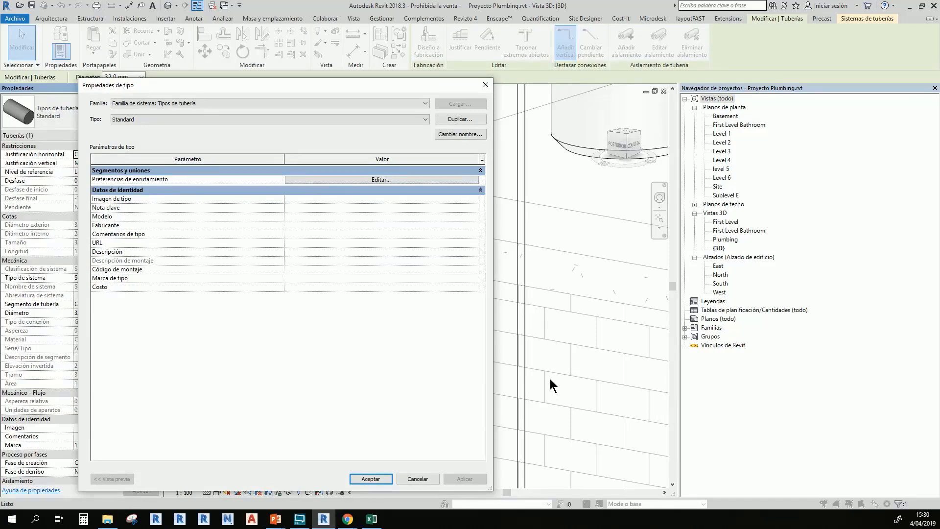
left_click(486, 85)
scroll(478, 260, "down", 4)
left_click(330, 172)
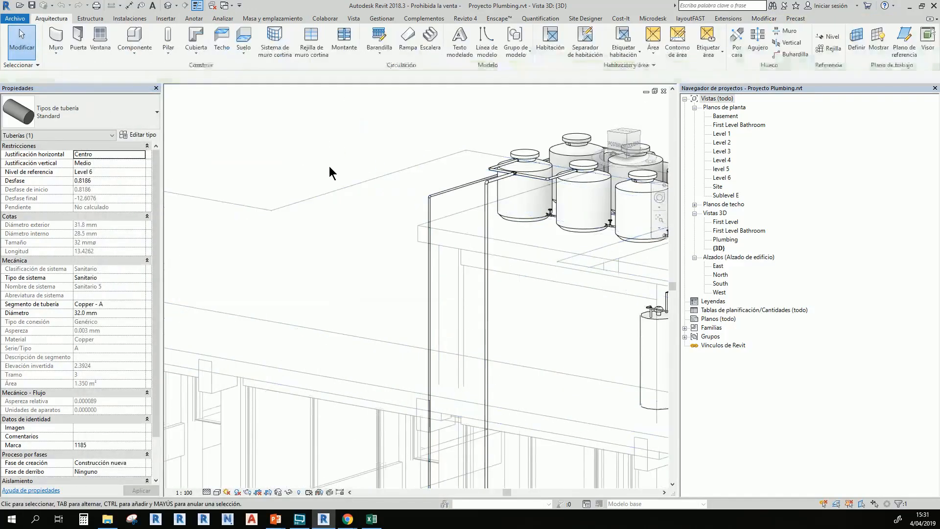
- Examine the building's whole plumbing network in 3D, from the rooftop tanks down to the underground tanks
middle_click_drag(329, 172, 245, 174)
scroll(245, 174, "down", 4)
middle_click_drag(346, 331, 328, 241)
scroll(328, 242, "down", 1)
scroll(327, 241, "down", 1)
middle_click_drag(320, 349, 368, 401)
scroll(446, 409, "up", 1)
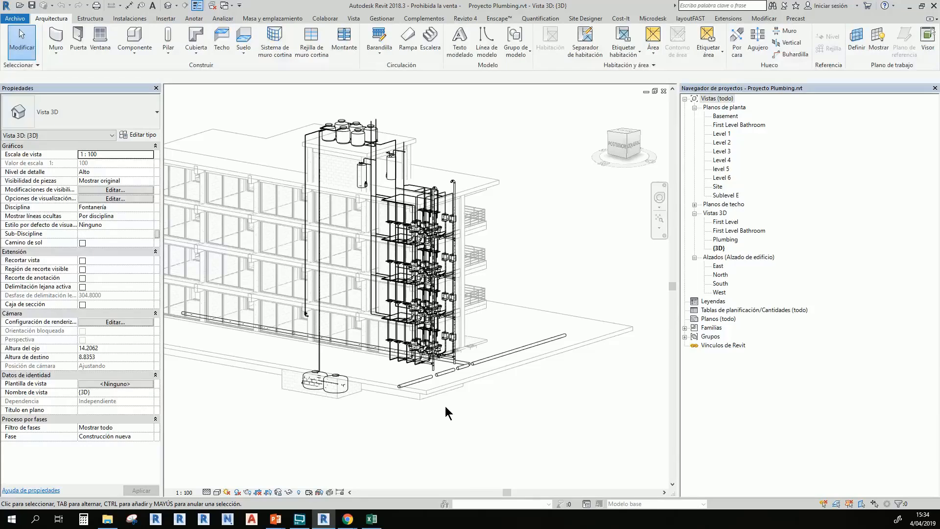
middle_click_drag(448, 413, 454, 460)
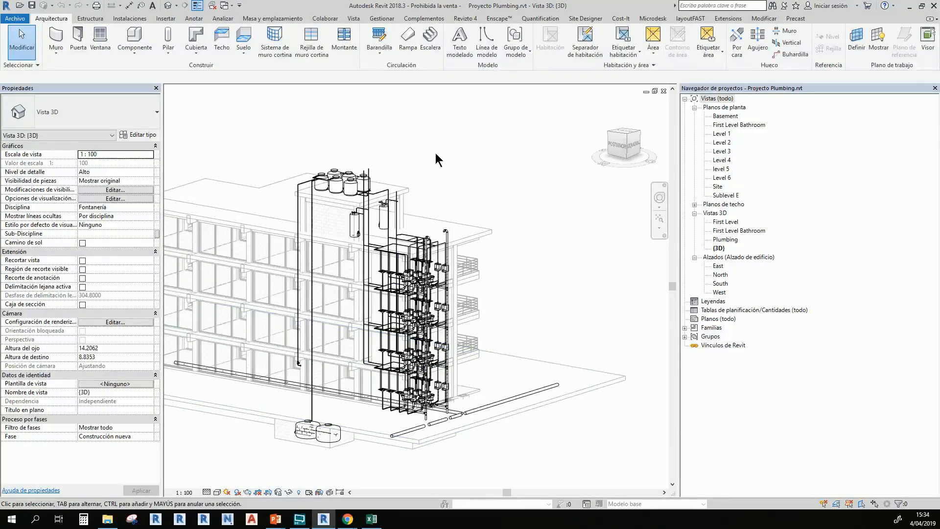
- Display the disconnection warnings for the Tubería category only in the 3D view
left_click(221, 19)
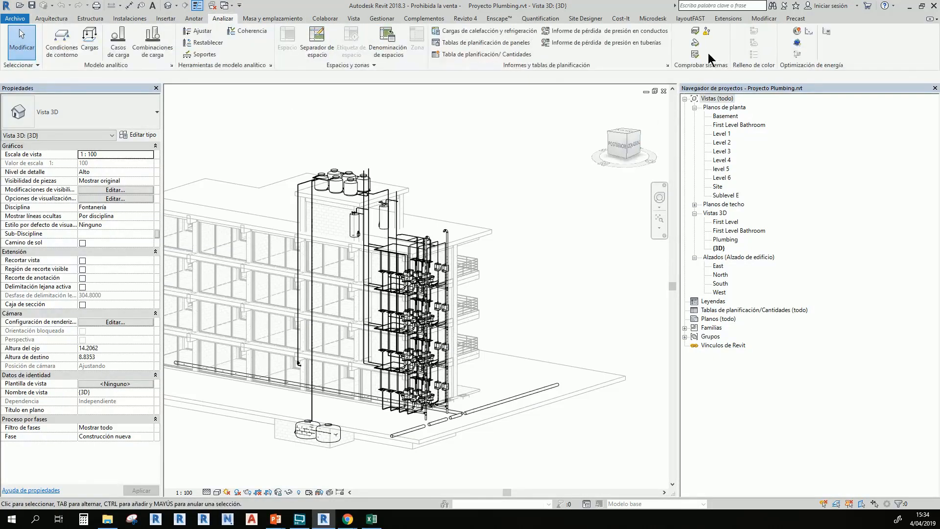
left_click(707, 35)
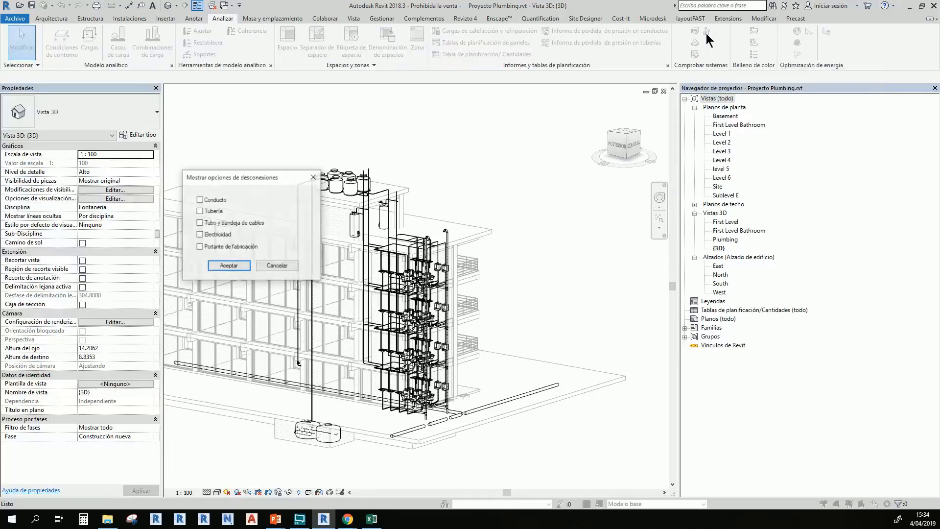
left_click_drag(263, 172, 568, 119)
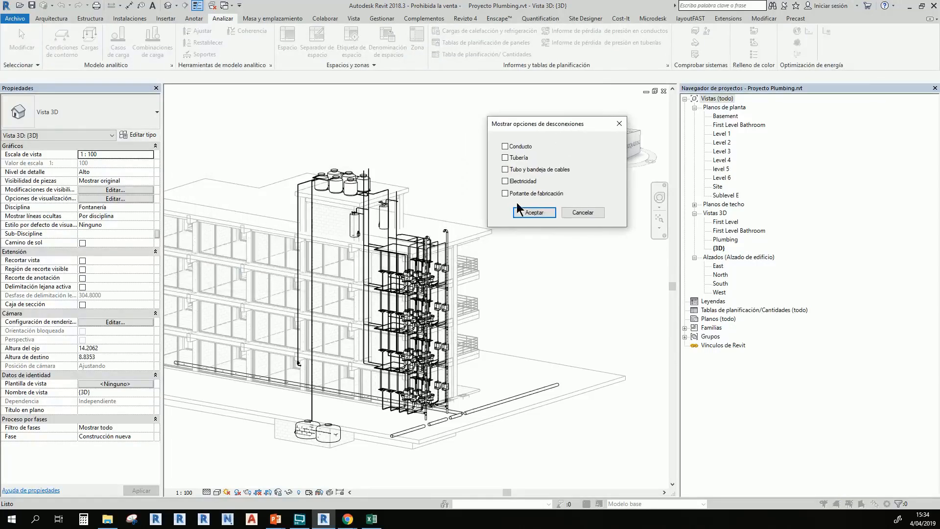
left_click(505, 158)
left_click(532, 212)
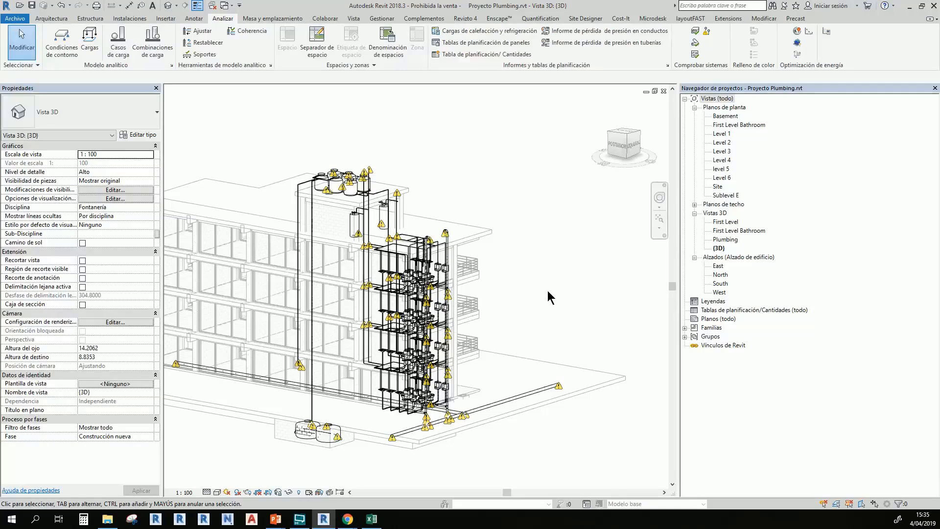
- Inspect the flagged pipe disconnections at the Level 3 bathroom branches, selecting the elbow, the transition and the 25 mm vertical hot-water pipe
scroll(332, 307, "up", 10)
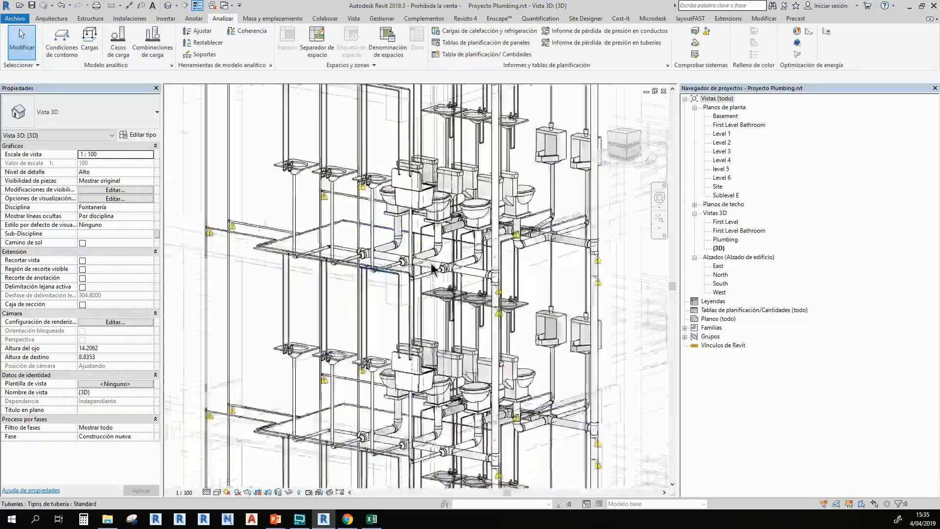
middle_click_drag(332, 307, 428, 320)
scroll(277, 214, "up", 10)
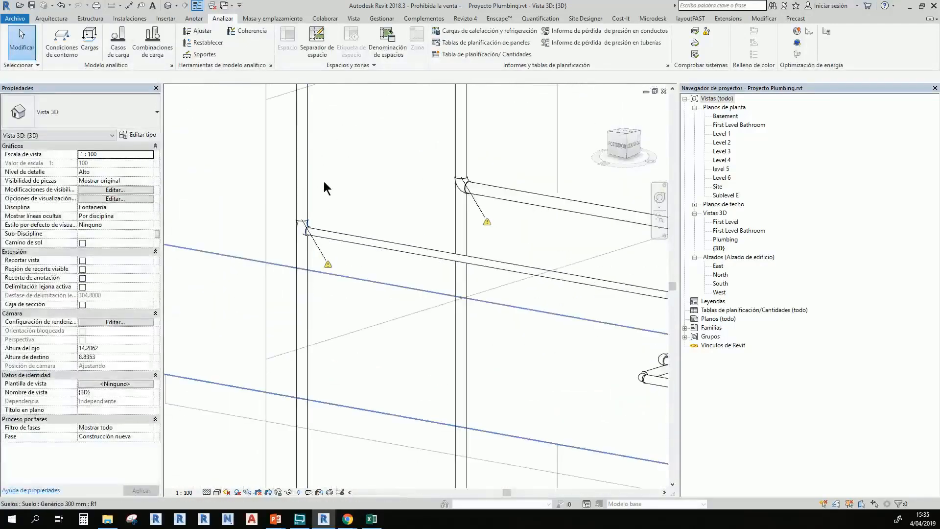
scroll(277, 214, "up", 3)
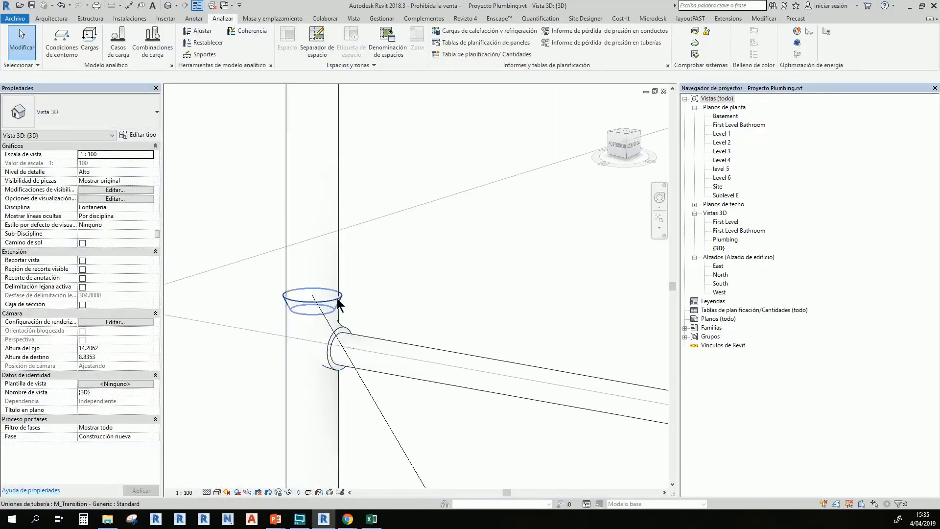
left_click(339, 330)
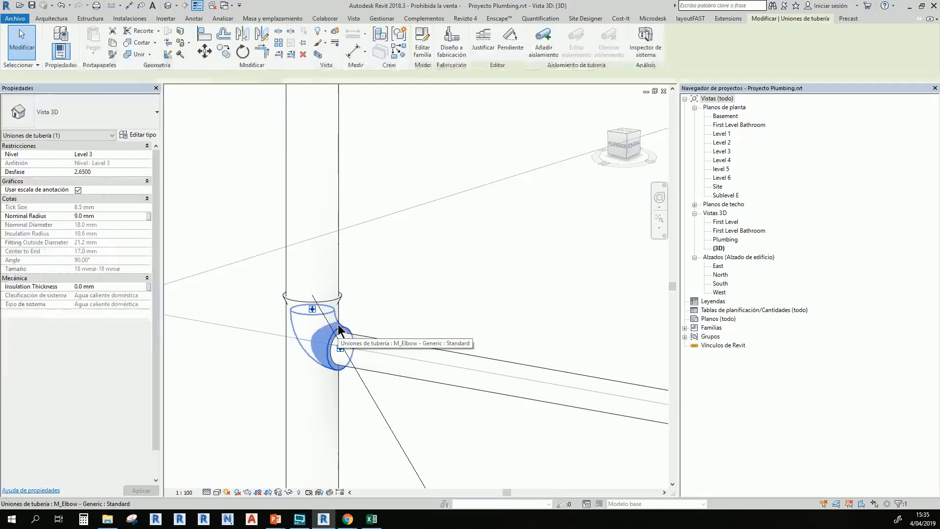
scroll(341, 295, "up", 1)
left_click(338, 299)
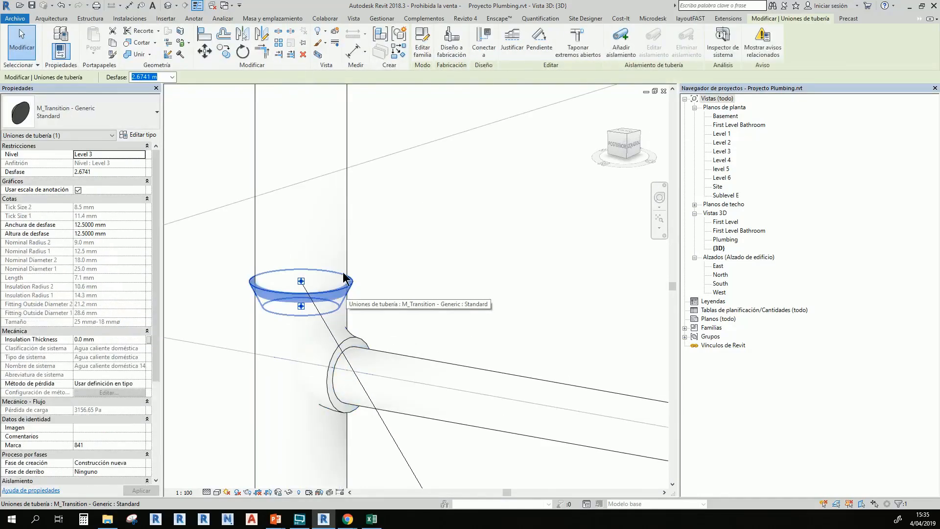
left_click(339, 246)
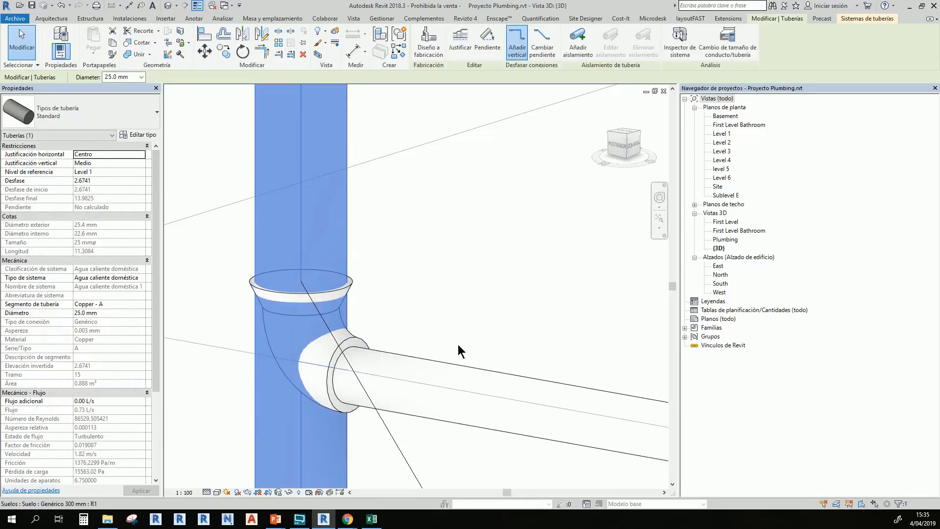
scroll(458, 345, "down", 5)
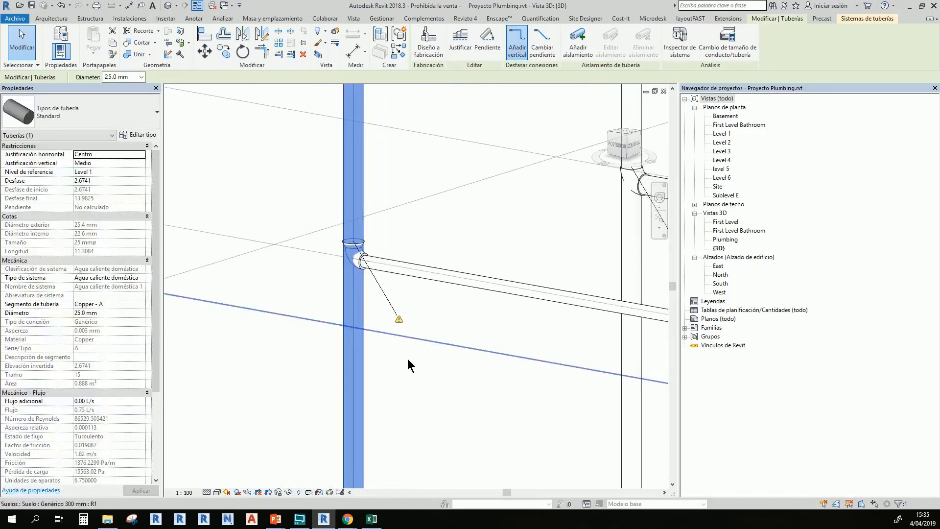
scroll(407, 363, "down", 2)
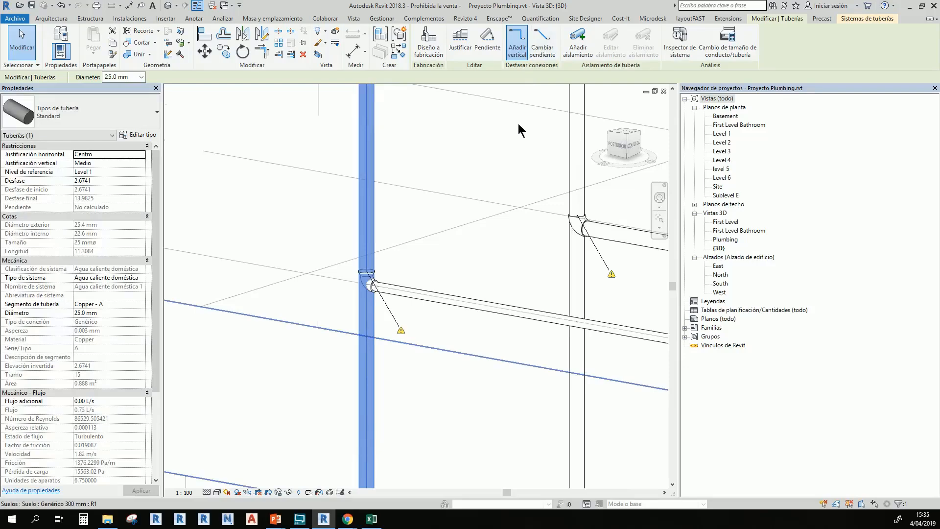
middle_click_drag(496, 194, 459, 210)
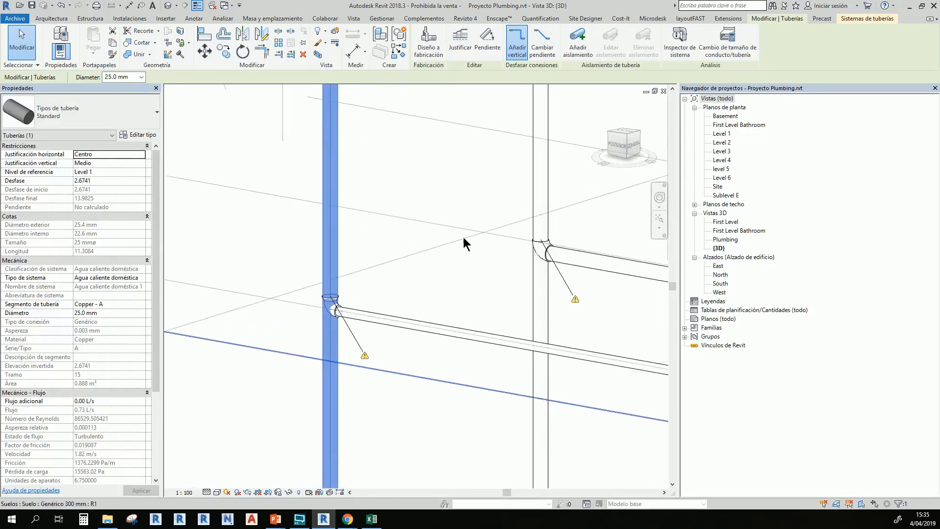
middle_click_drag(400, 344, 384, 331)
- Turn off the display of pipe disconnection warnings by clearing the Tubería option
scroll(384, 332, "down", 4)
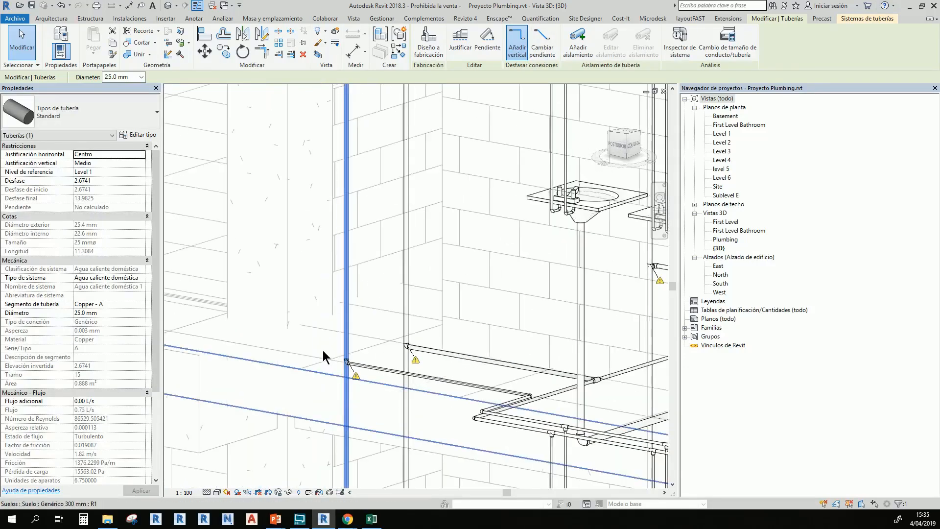
scroll(369, 411, "down", 2)
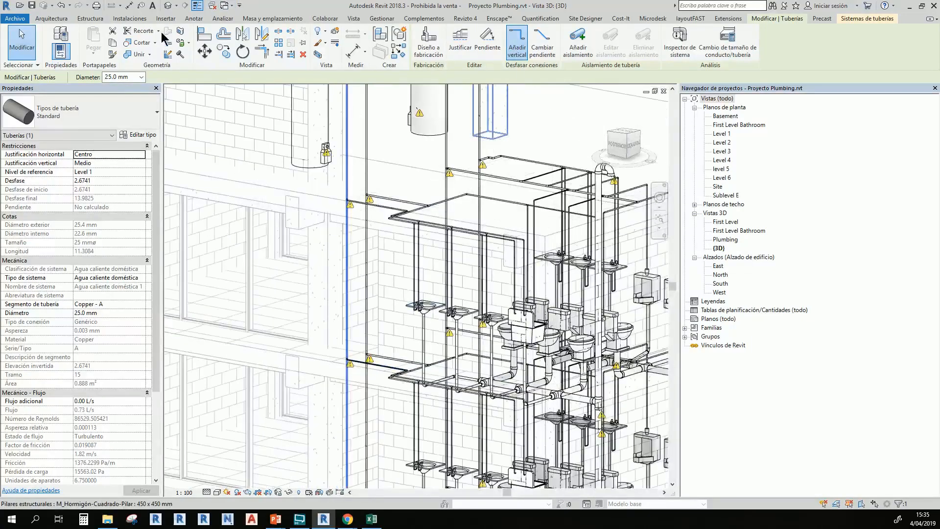
left_click(223, 19)
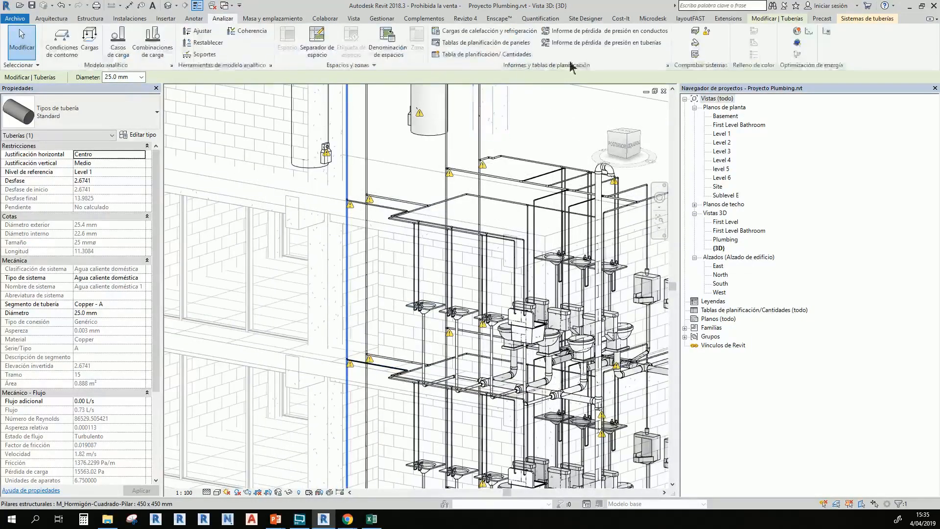
left_click(707, 31)
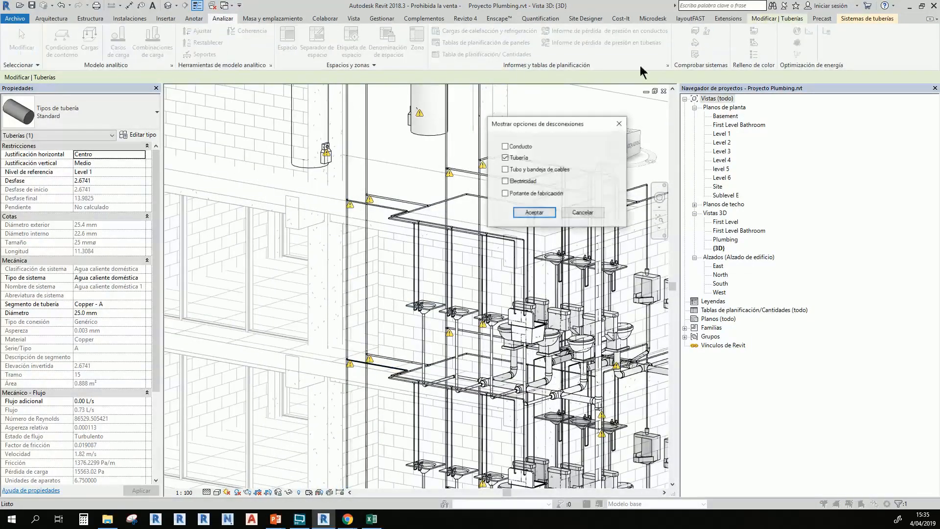
left_click(534, 213)
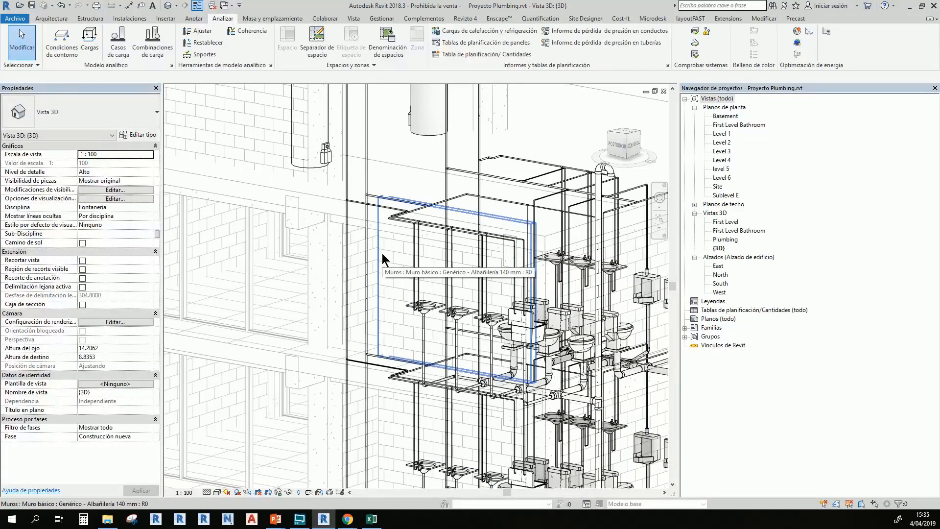
- Examine the bathroom risers, water heaters, rooftop and underground tanks, and outdoor drainage pipes without the disconnection markers
scroll(382, 255, "down", 3)
middle_click_drag(415, 266, 295, 298)
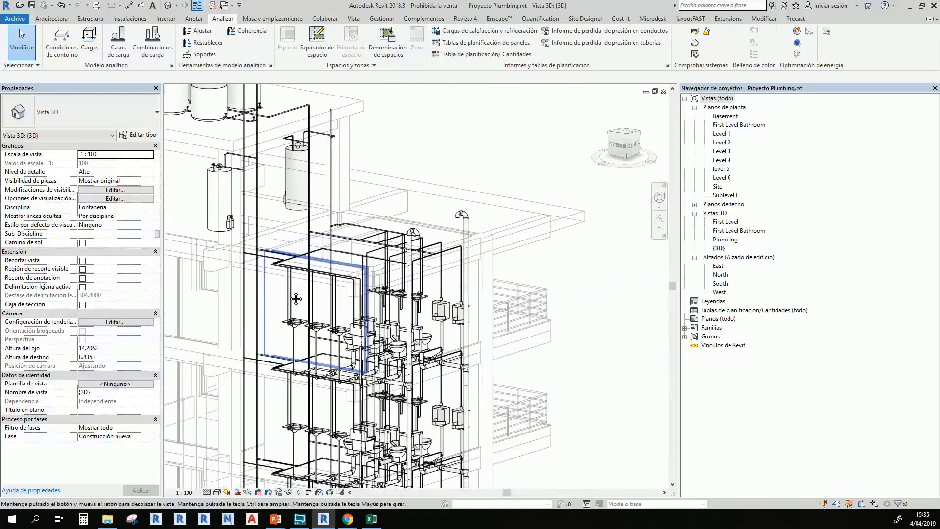
middle_click_drag(458, 172, 510, 179)
scroll(510, 175, "down", 2)
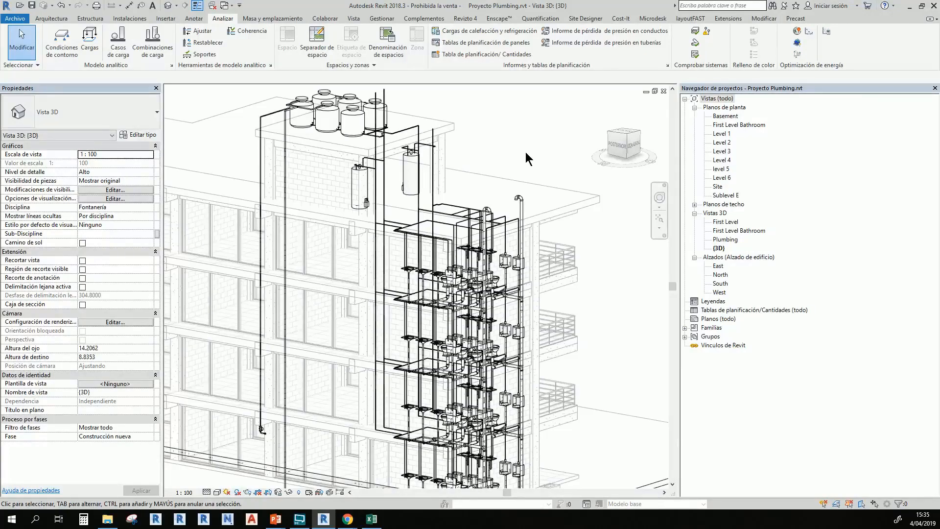
middle_click_drag(525, 152, 470, 147)
middle_click_drag(527, 263, 498, 190)
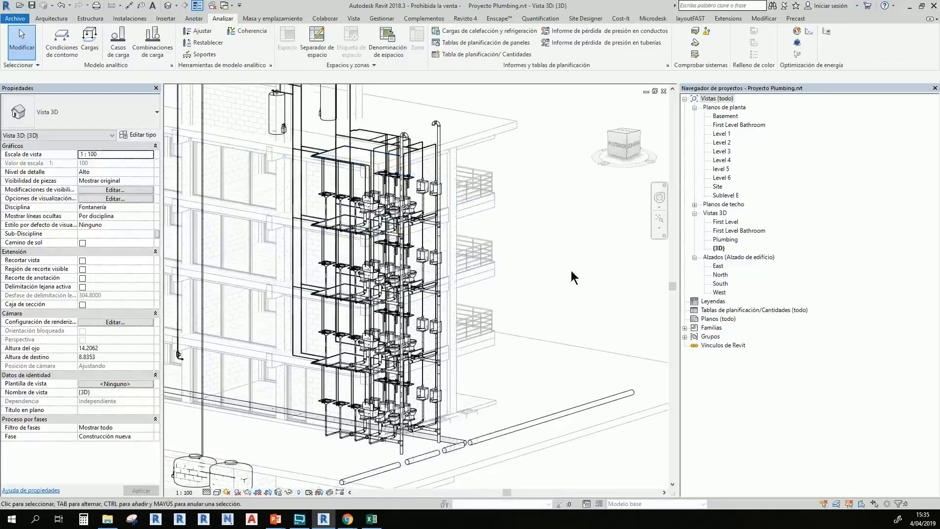
middle_click_drag(598, 231, 562, 259)
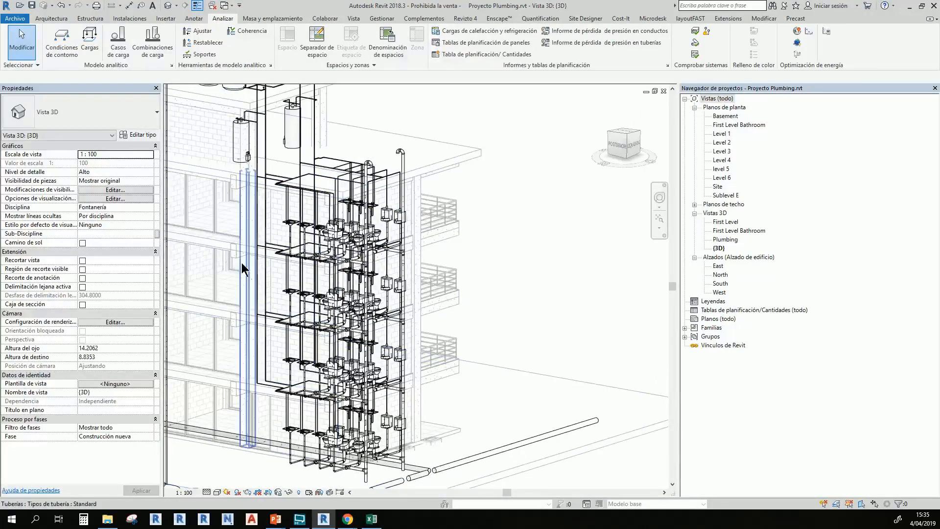
scroll(539, 235, "down", 3)
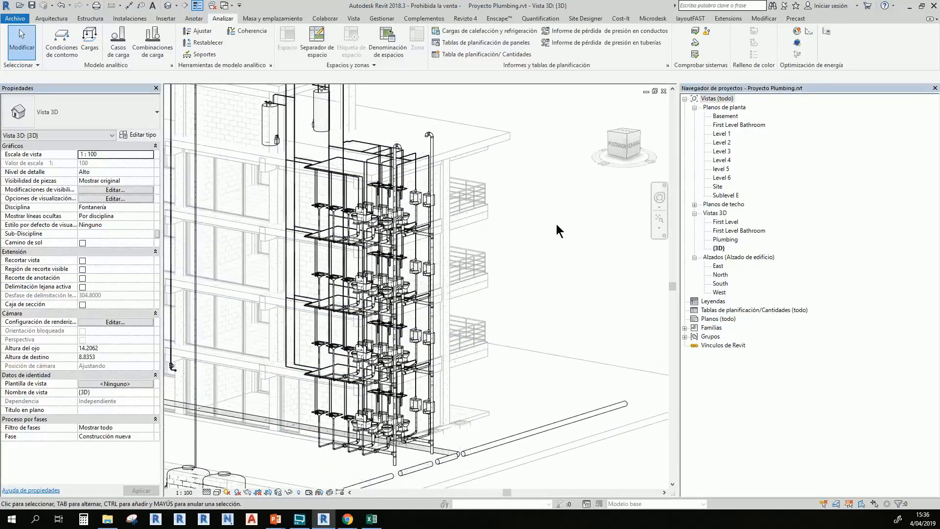
middle_click_drag(557, 225, 518, 249)
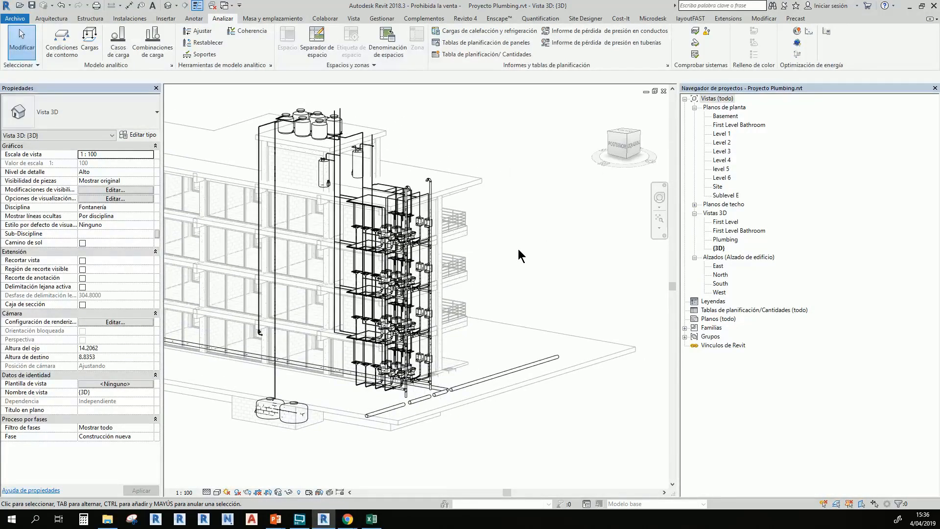
middle_click_drag(538, 223, 536, 225)
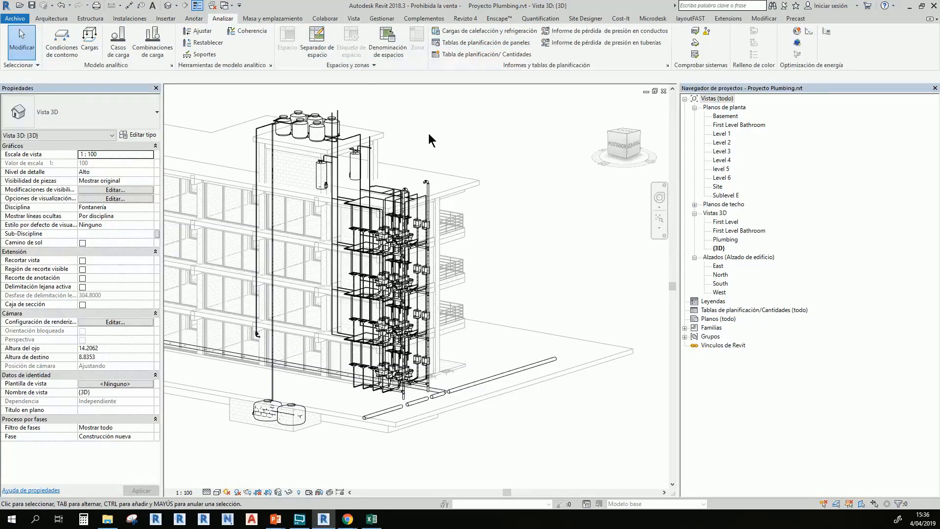
- Open the 3D view's visibility/graphics overrides and list model categories from Arquitectura, Estructura, Mecánica, Electricidad and Fontanería
key("v")
key("g")
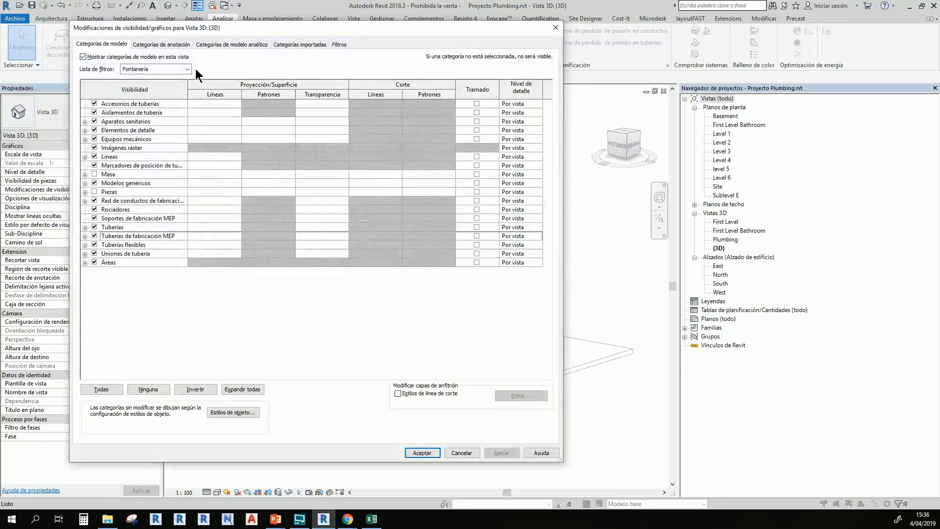
left_click(188, 69)
left_click(124, 87)
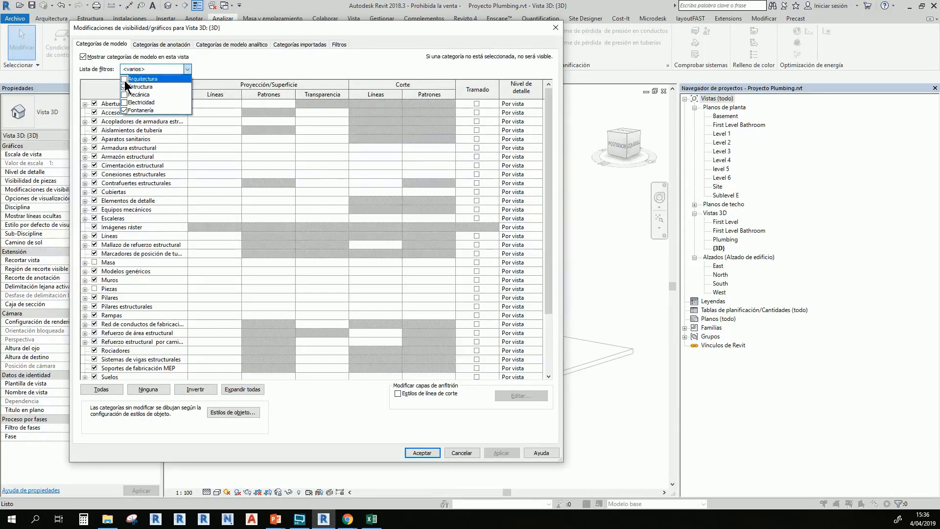
left_click(124, 79)
left_click(124, 95)
left_click(124, 103)
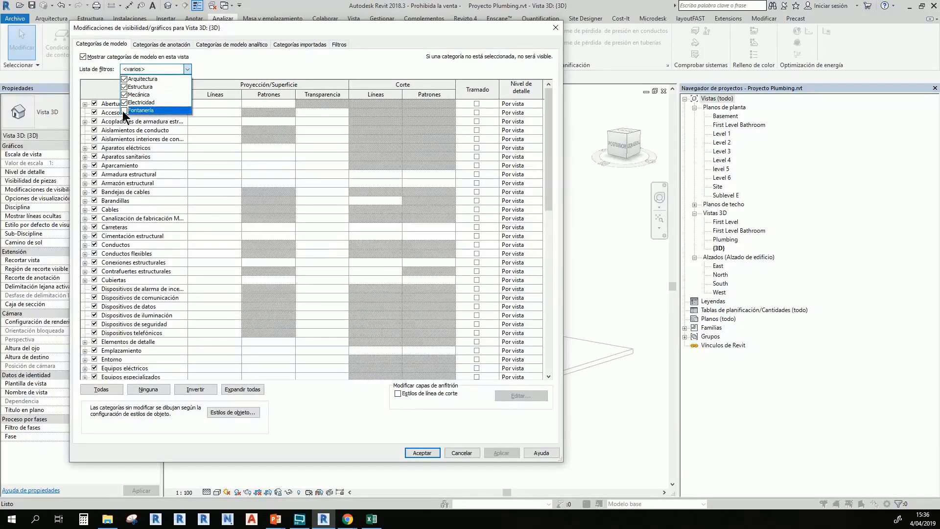
left_click(124, 111)
- Hide every model category except Aparatos sanitarios in the 3D view, and examine the isolated fixtures and tanks
left_click(101, 389)
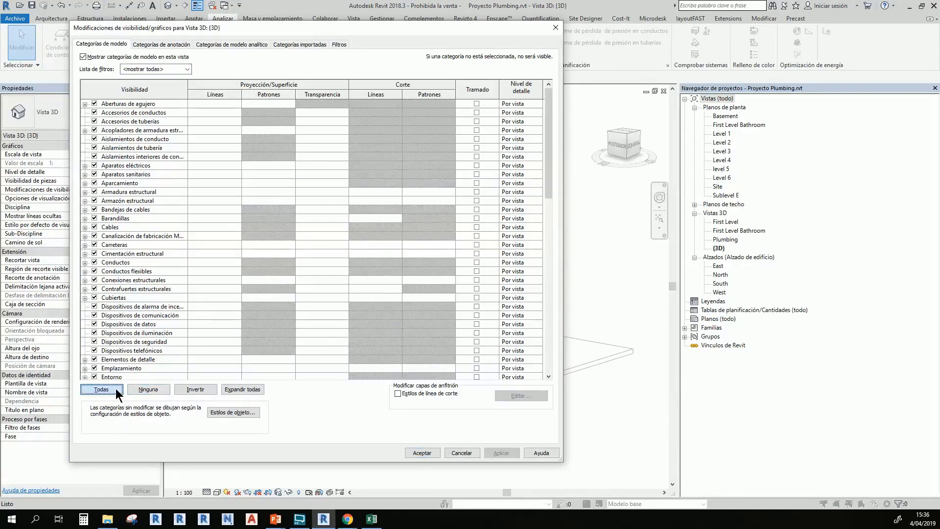
left_click(95, 236)
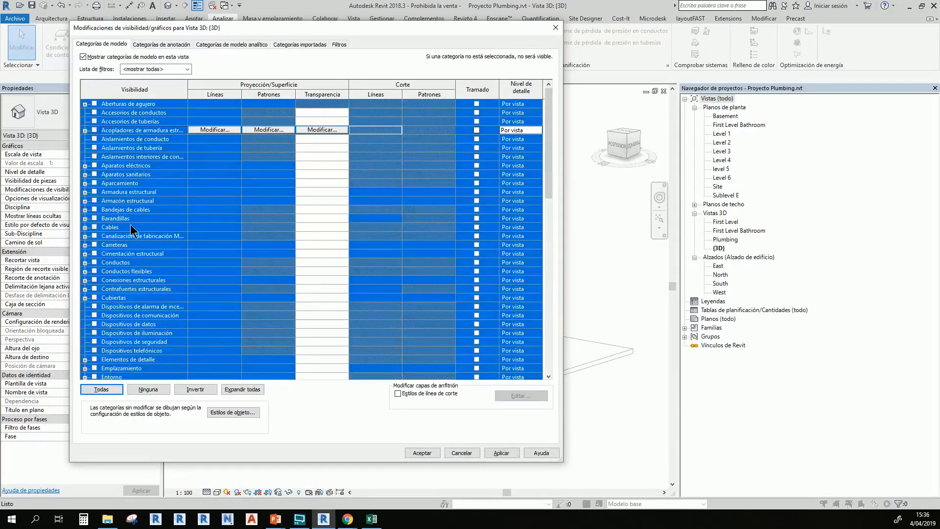
left_click(148, 389)
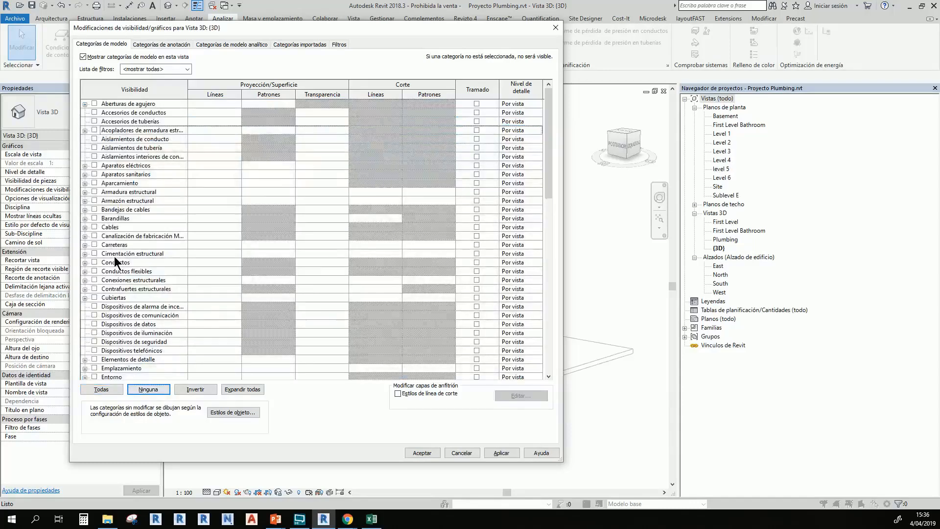
left_click(94, 172)
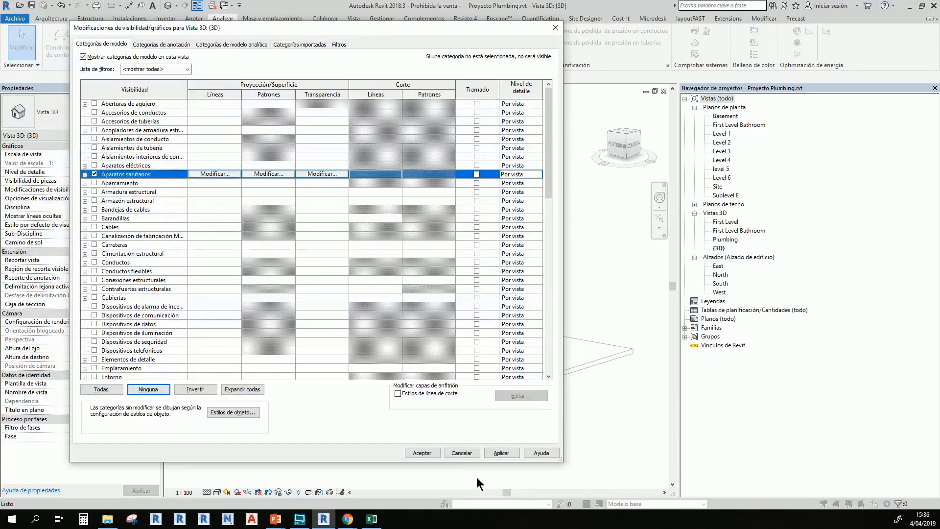
left_click(431, 454)
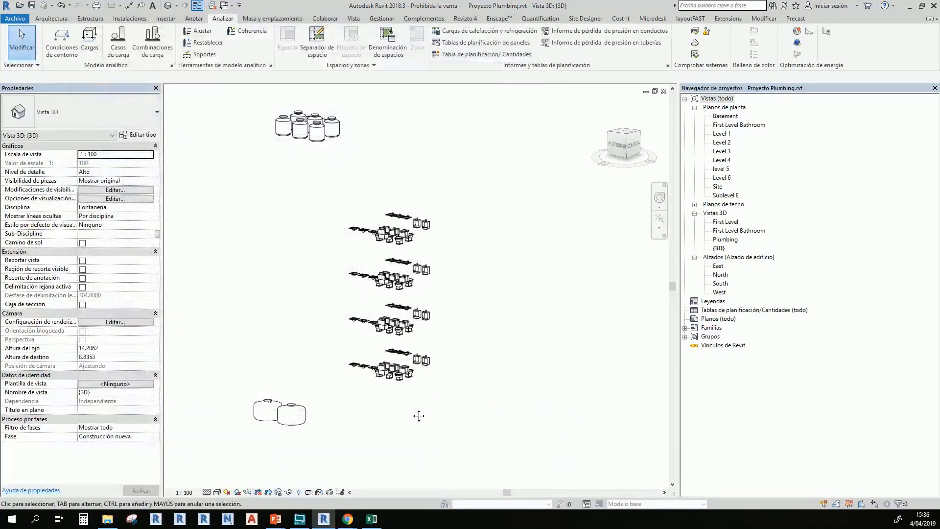
scroll(420, 294, "up", 5)
scroll(431, 333, "down", 6)
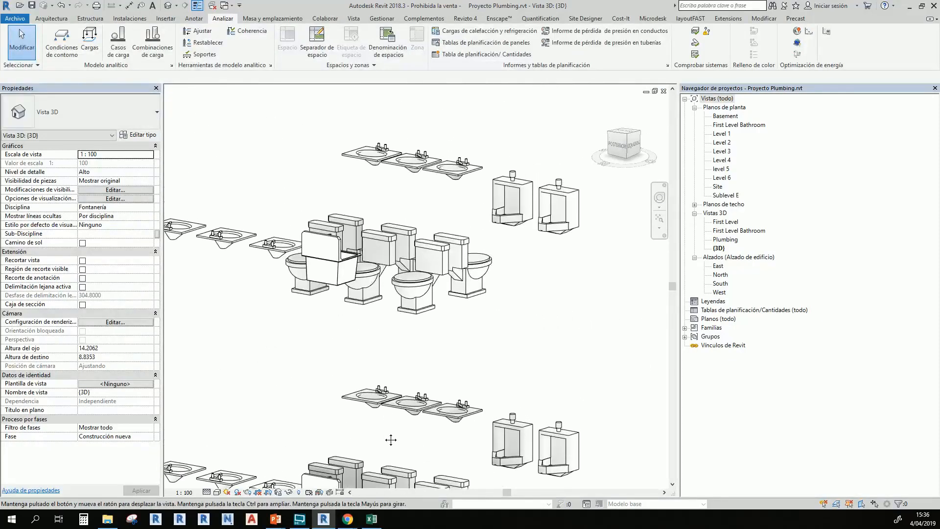
scroll(415, 351, "down", 4)
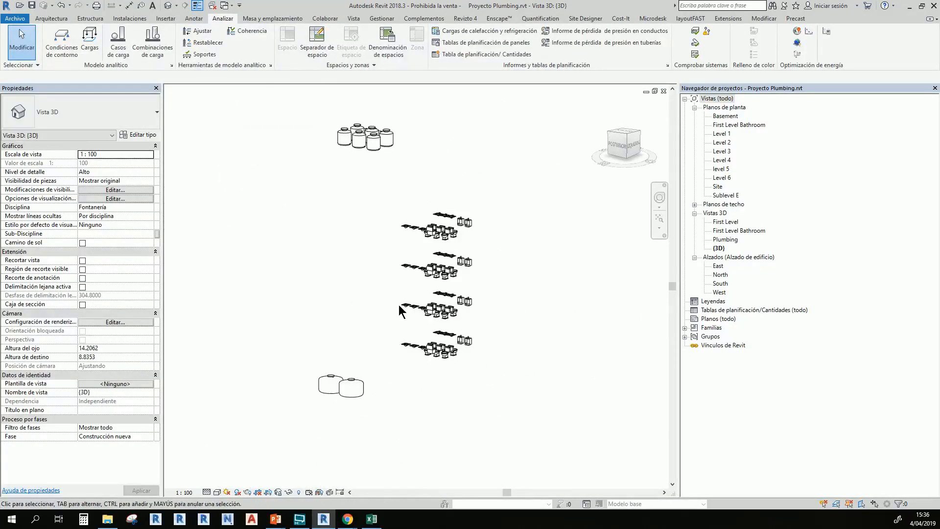
- Examine the isolated toilets, sinks and urinals on each level together with the rooftop and underground tanks
middle_click_drag(338, 382, 296, 396)
middle_click_drag(343, 378, 310, 477)
middle_click_drag(380, 250, 366, 152)
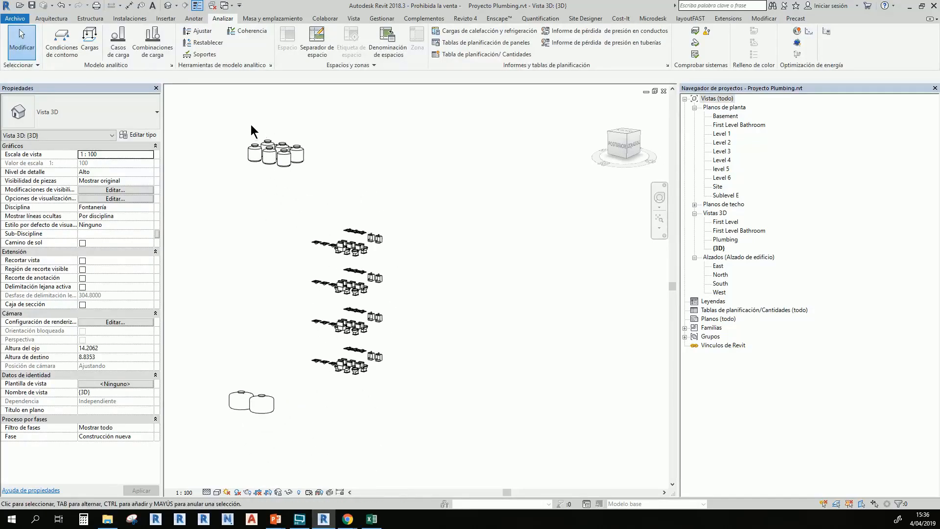
scroll(359, 204, "up", 3)
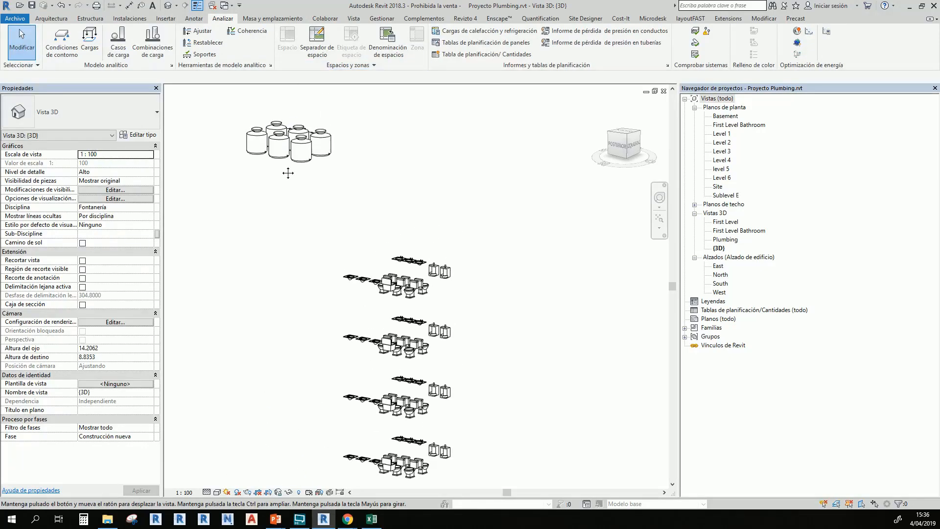
scroll(288, 172, "up", 2)
scroll(309, 357, "up", 4)
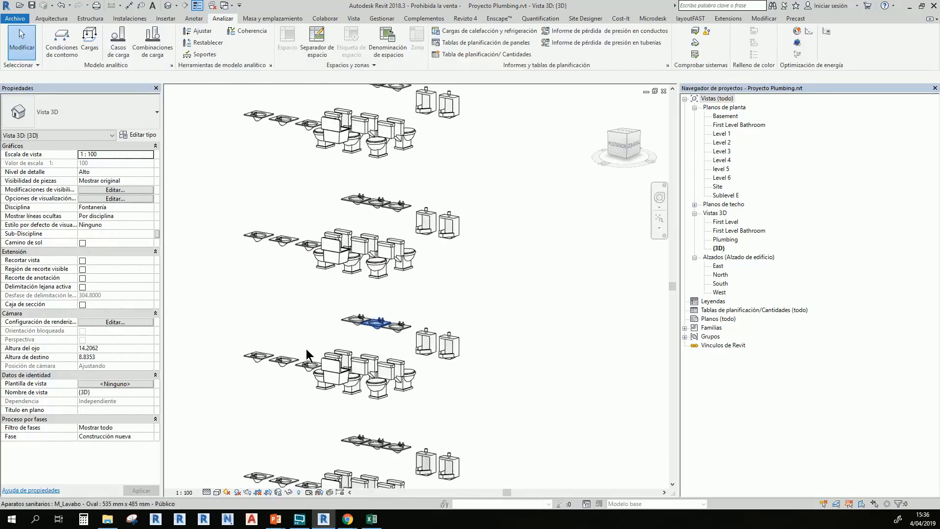
scroll(313, 429, "down", 5)
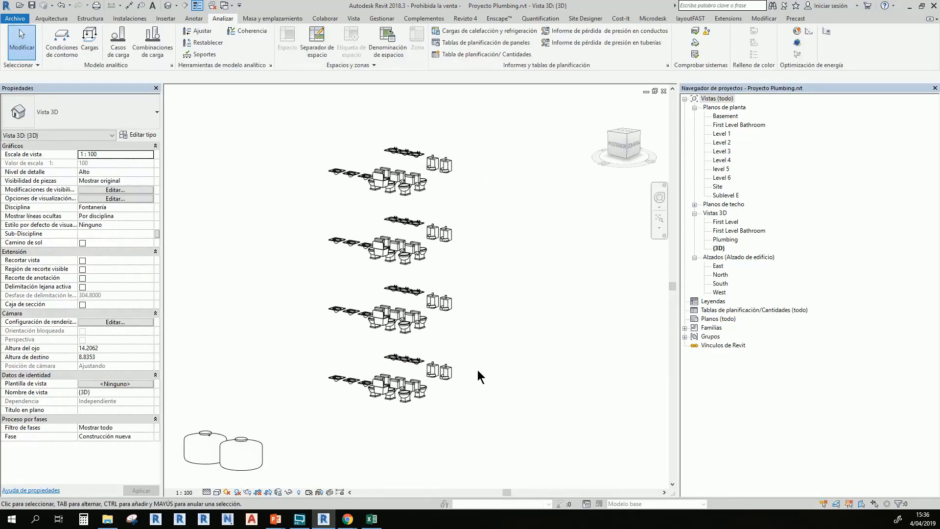
- Create a quantity schedule for the Aparatos sanitarios category named "1. Medicion de Aparatos Sanitarios"
left_click(353, 18)
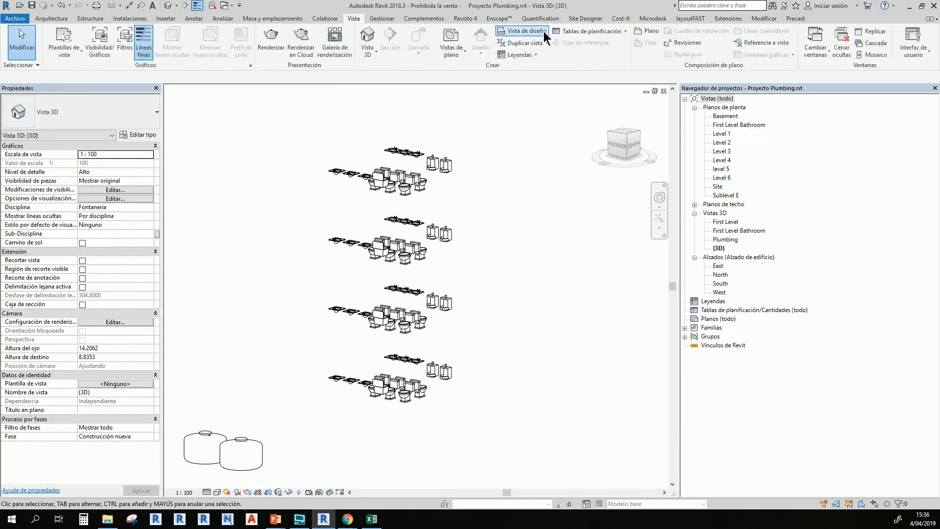
left_click(570, 33)
left_click(600, 52)
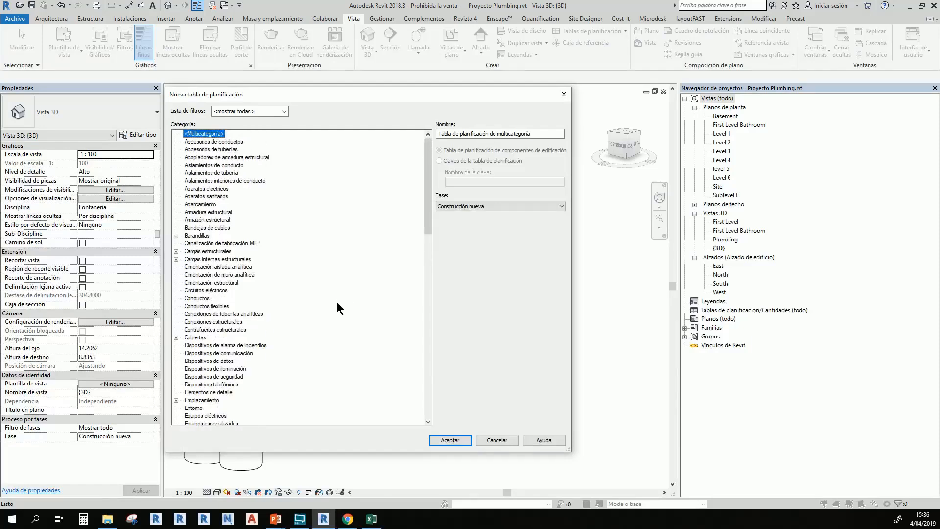
left_click(206, 197)
left_click_drag(538, 134, 347, 138)
type("1")
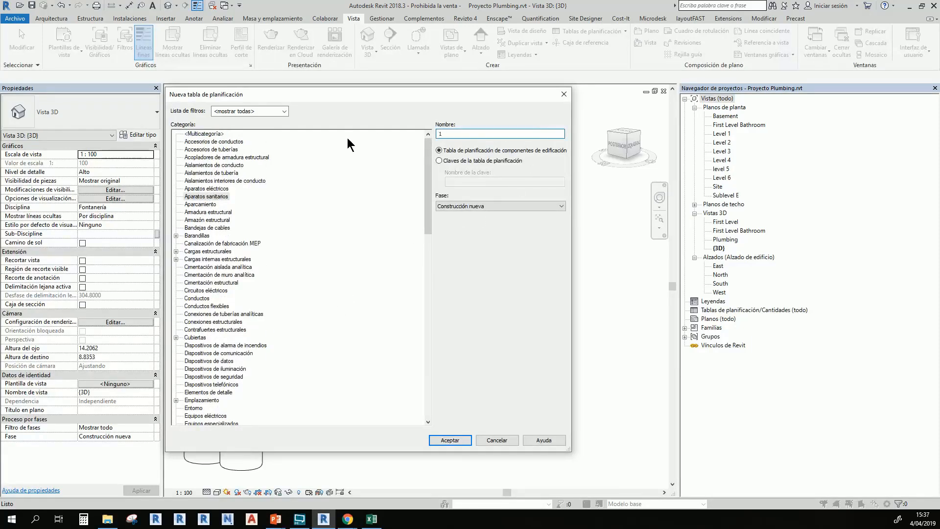
type(". Medicion de Aparatos Sanitario")
key("Return")
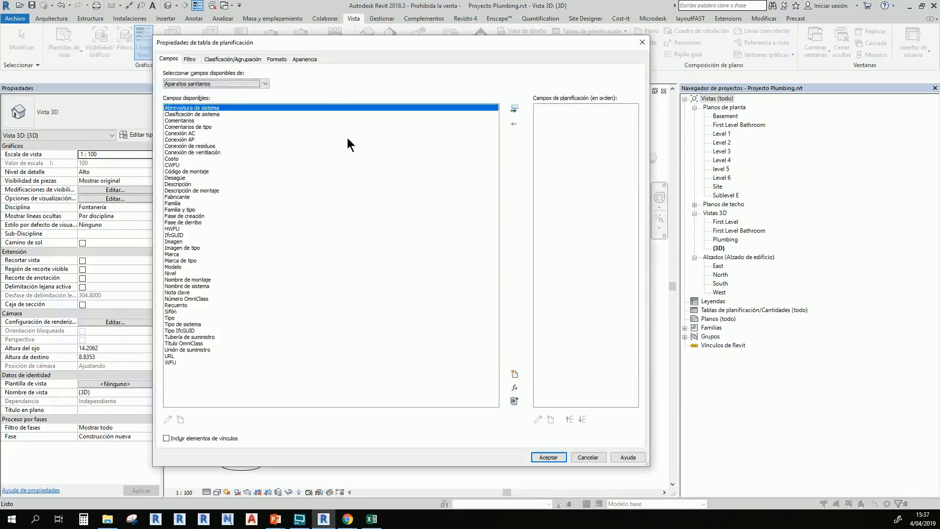
- Add the fields Familia, Nivel, Tipo and Recuento to the schedule, and put Nivel first in the order
double_click(174, 204)
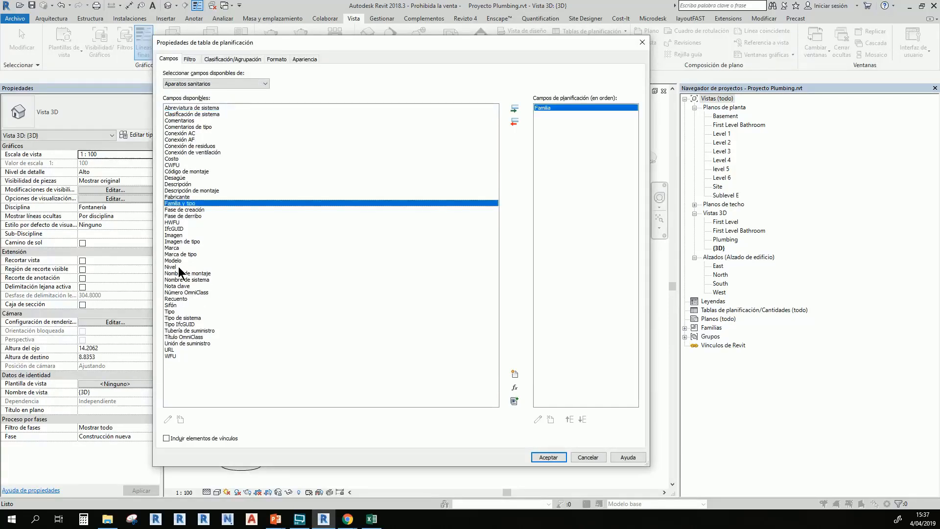
double_click(175, 266)
double_click(174, 305)
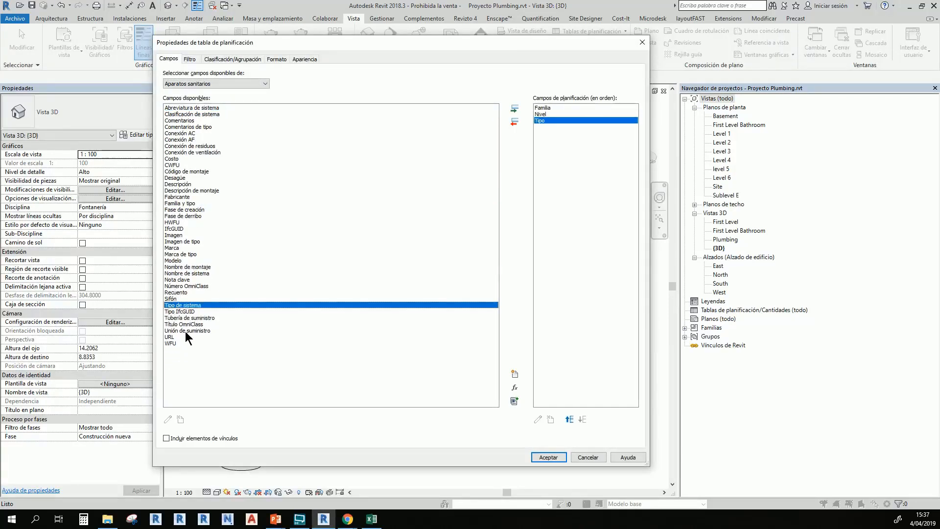
double_click(181, 292)
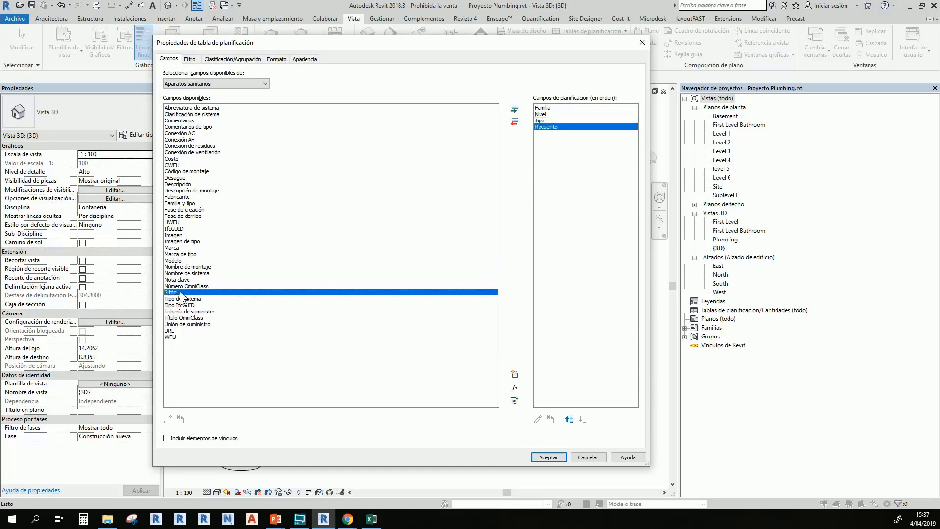
left_click(545, 114)
left_click(570, 419)
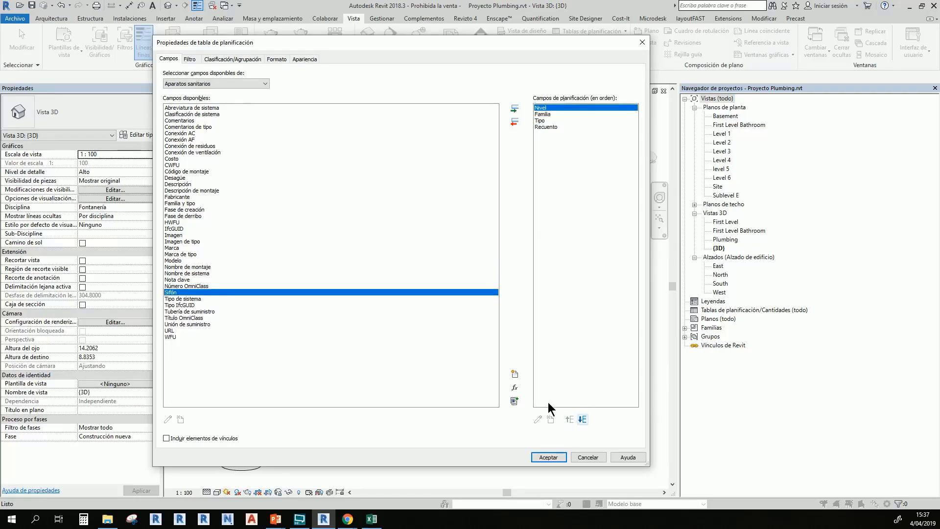
left_click(549, 457)
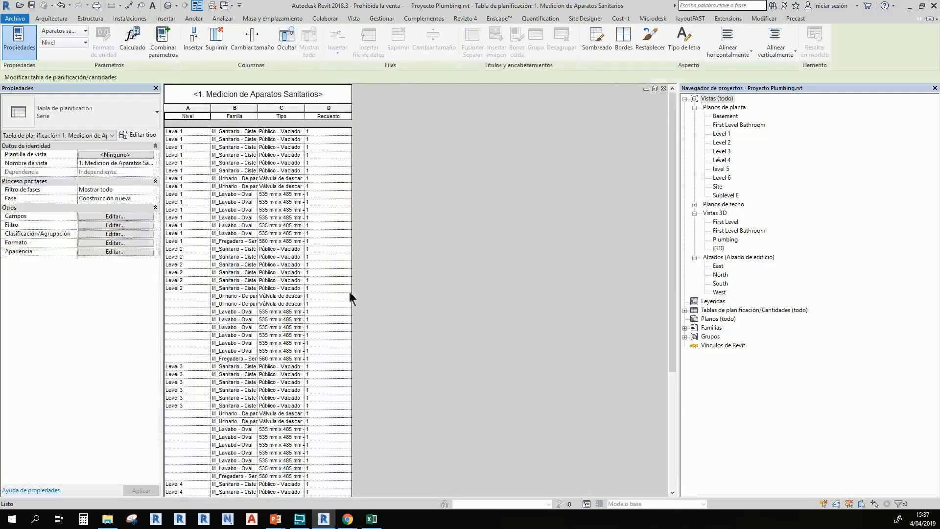
- Look through the schedule rows and widen the Familia column so the family names fit
scroll(242, 266, "down", 3)
scroll(243, 269, "up", 3)
left_click_drag(258, 116, 292, 117)
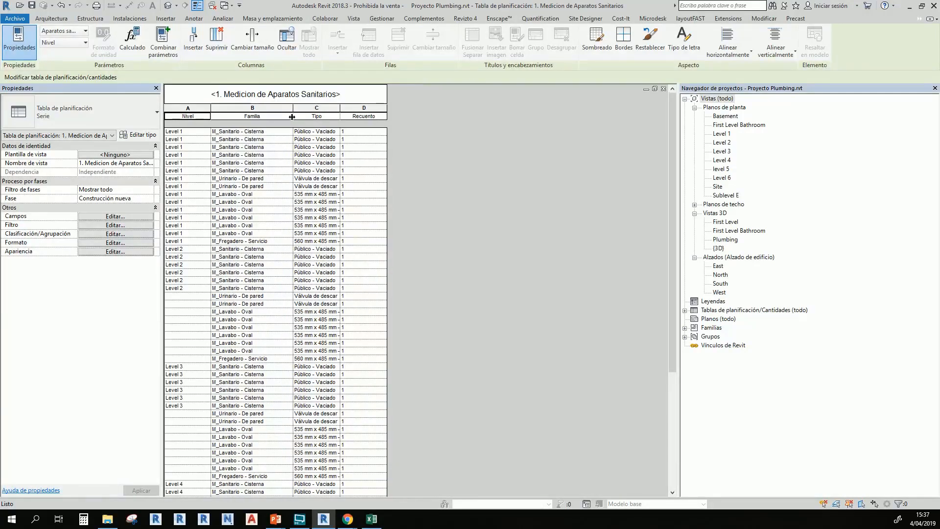
- Sort the sanitary fixture schedule by Nivel in ascending order
left_click(125, 233)
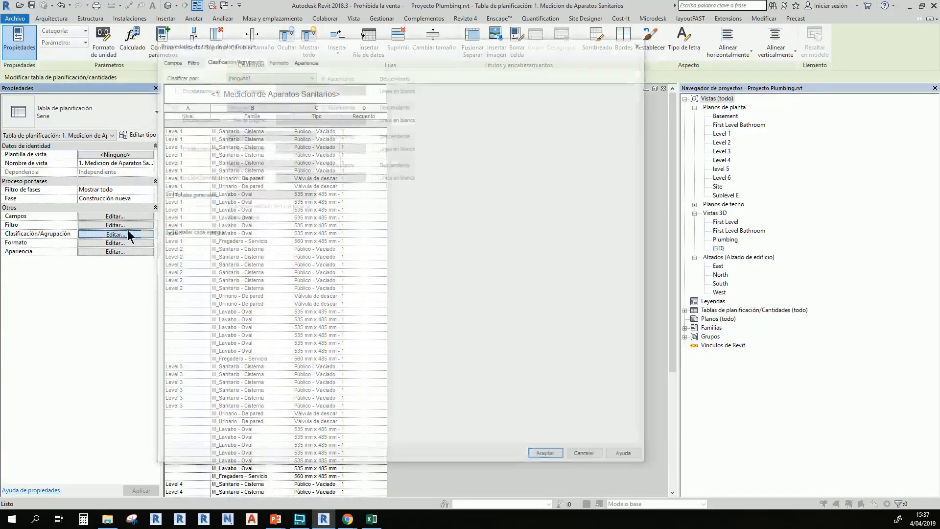
left_click(246, 77)
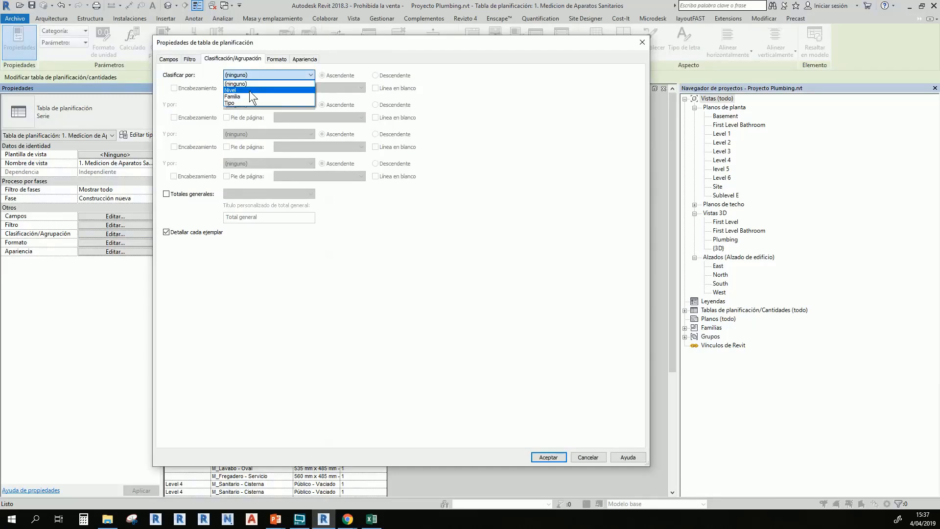
left_click(249, 90)
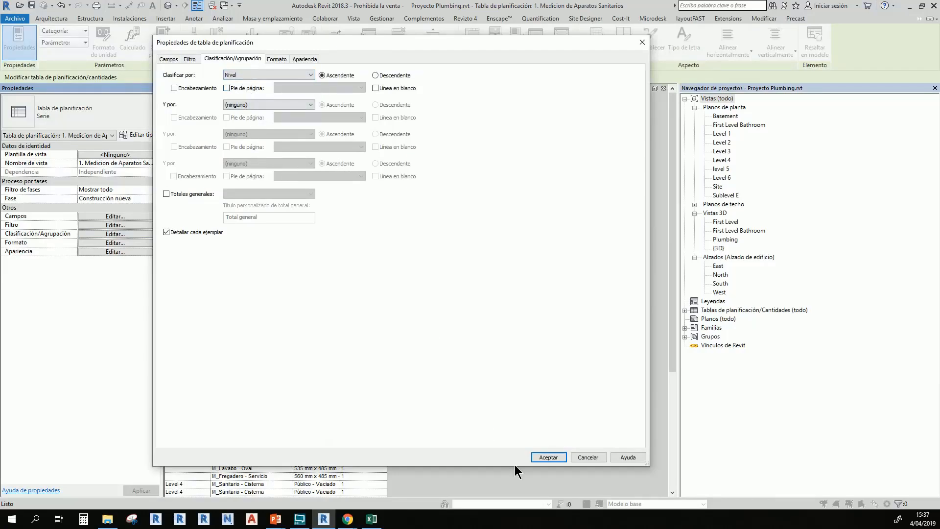
left_click(544, 457)
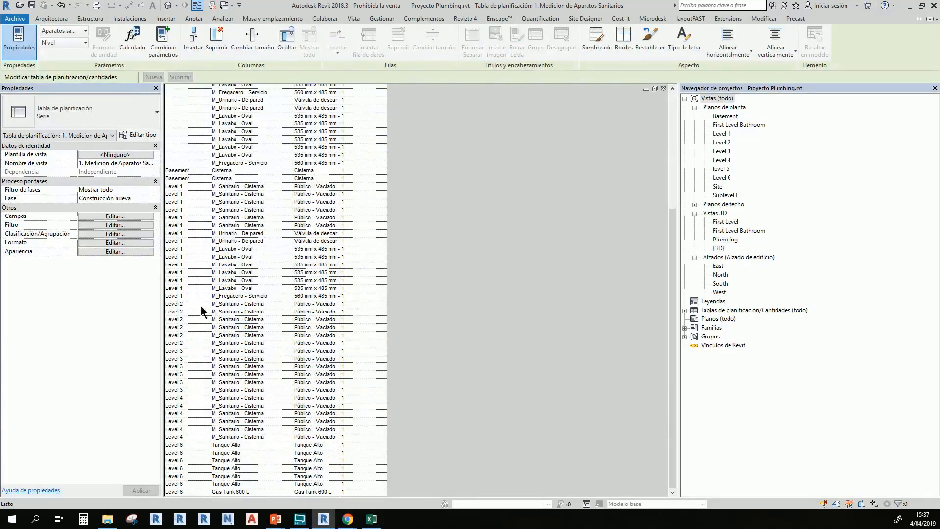
- Add a Título, recuento y totales footer to the Nivel grouping, sort also by Tipo, enable grand totals and stop itemizing every instance
left_click(102, 234)
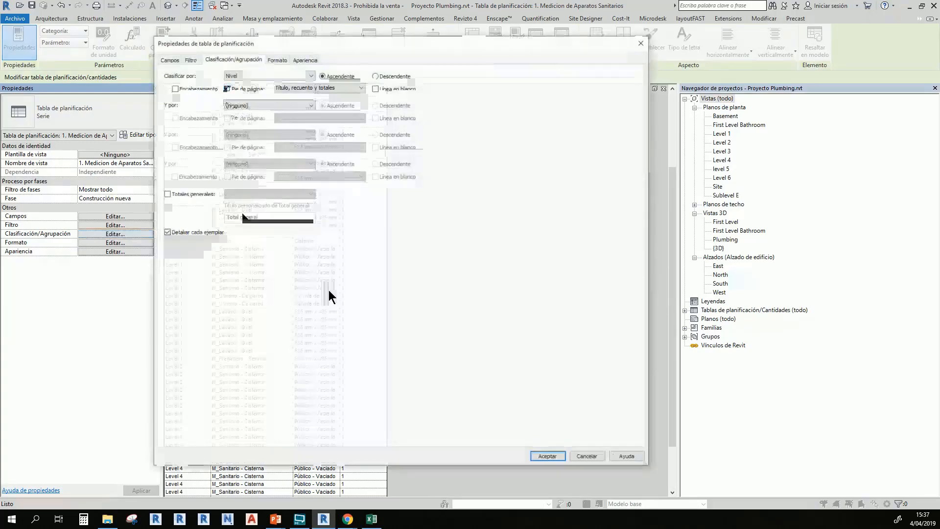
left_click(548, 457)
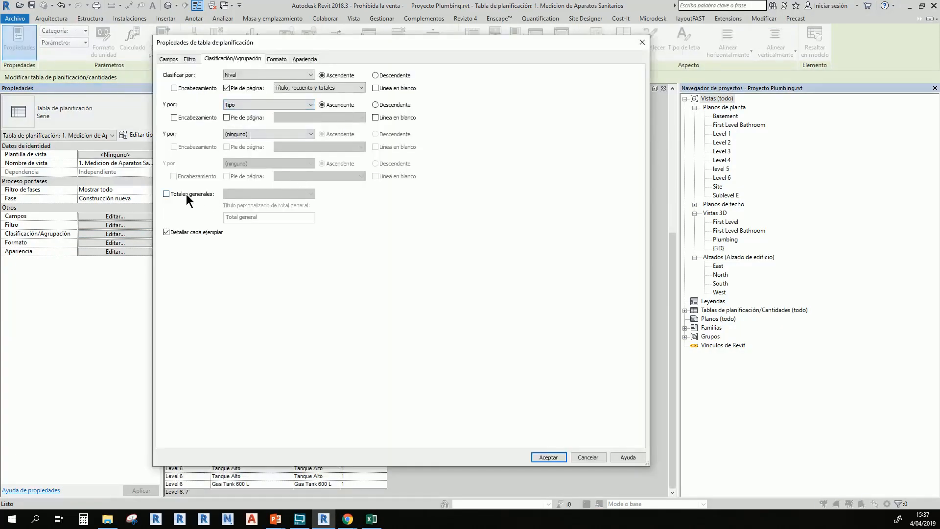
left_click(186, 193)
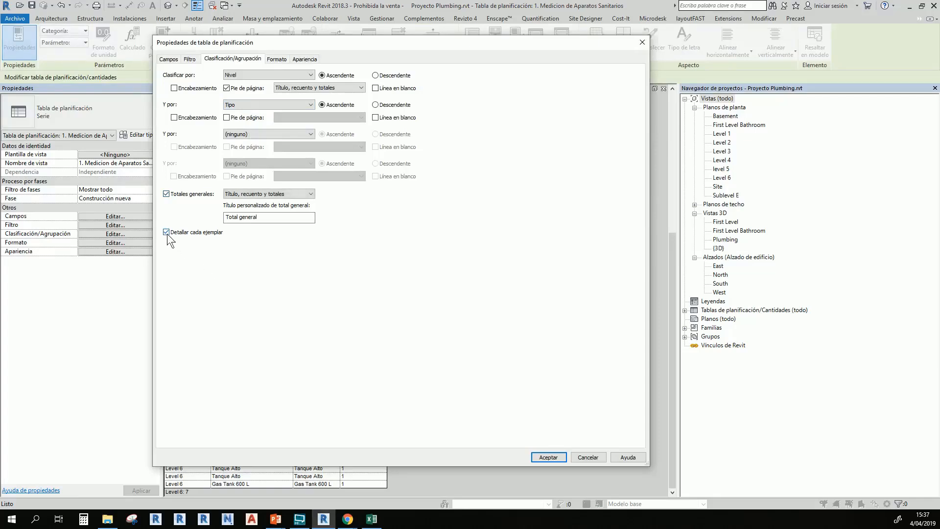
- Set the Recuento field to Calcular totales and widen the Tipo column to fit the type names
left_click(278, 60)
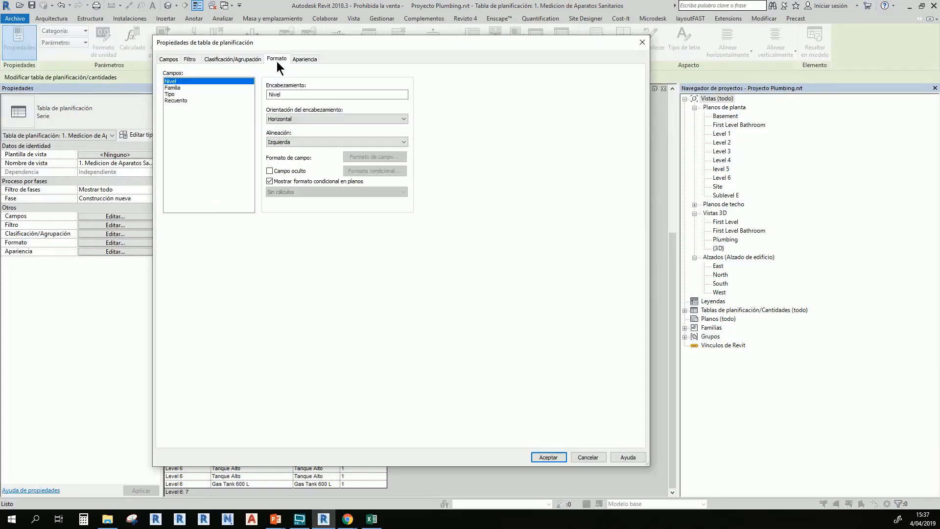
left_click(183, 100)
left_click(290, 194)
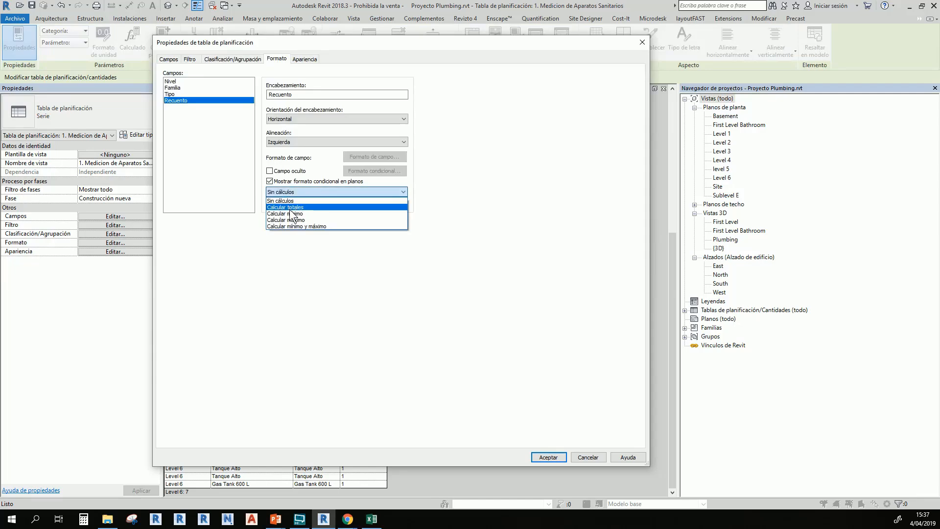
left_click(293, 208)
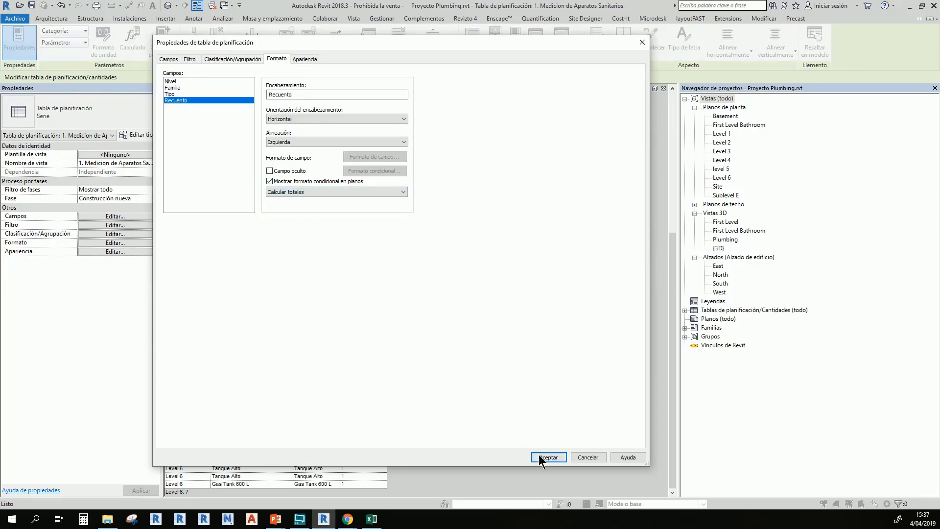
left_click(538, 452)
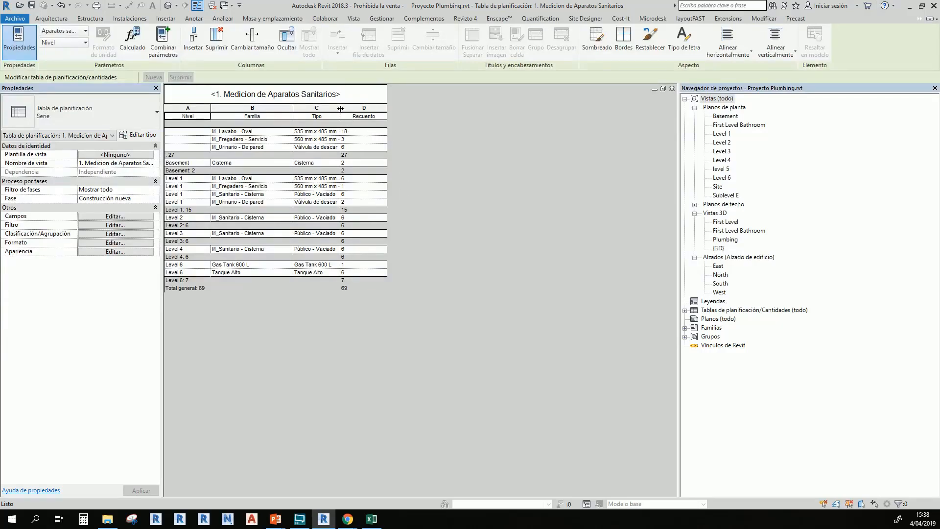
left_click_drag(340, 108, 392, 108)
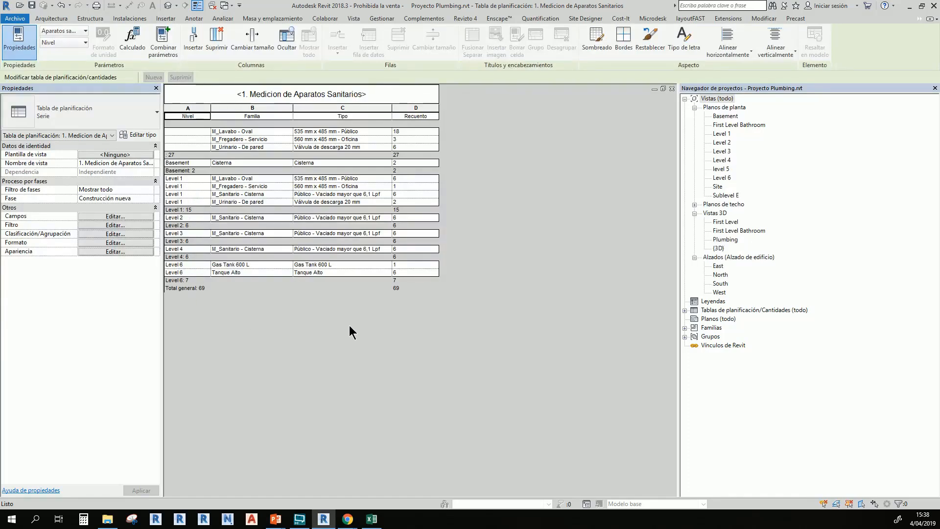
- Compare the fixtures in the 3D view with the quantities listed in the sanitary fixture schedule
left_click(168, 6)
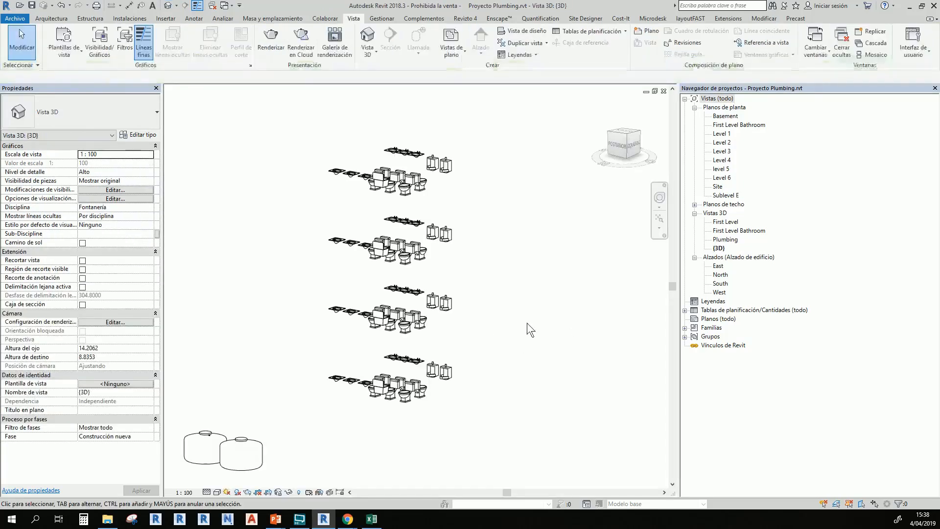
middle_click_drag(527, 322, 528, 346)
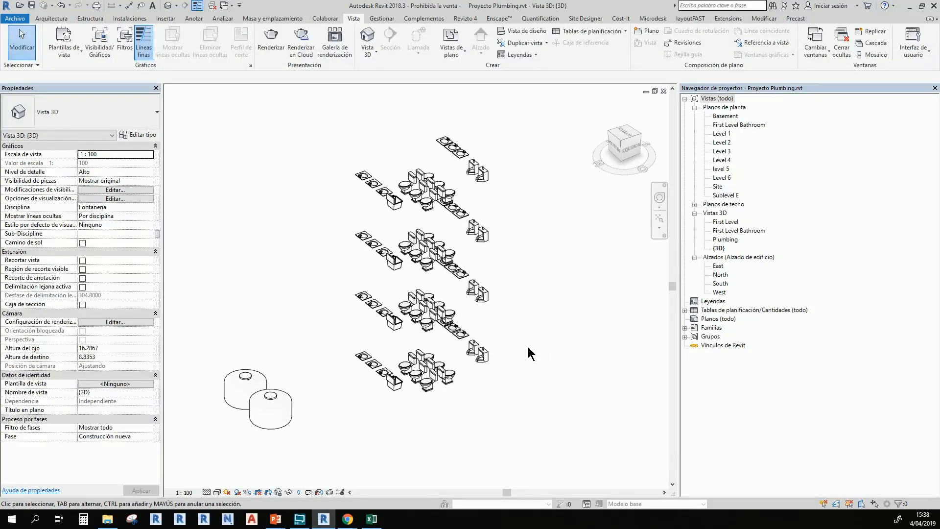
left_click(721, 311)
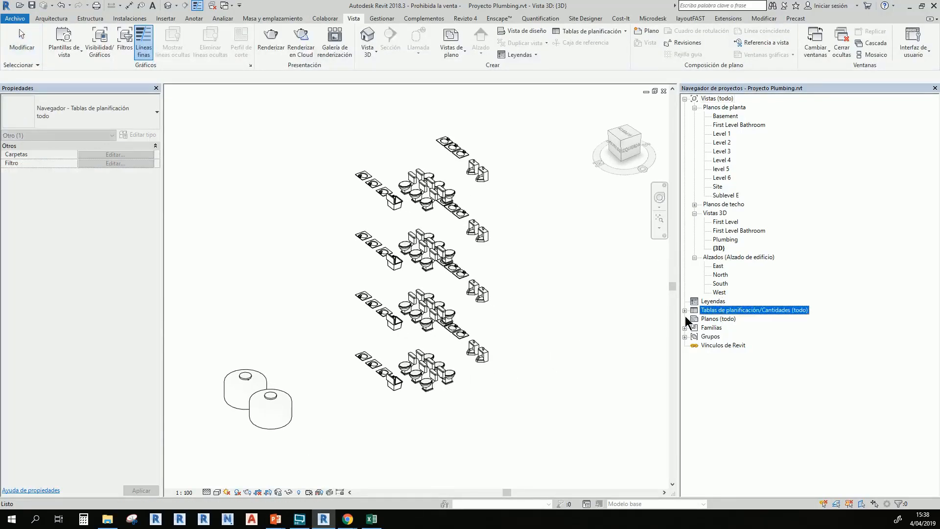
left_click(685, 310)
double_click(749, 319)
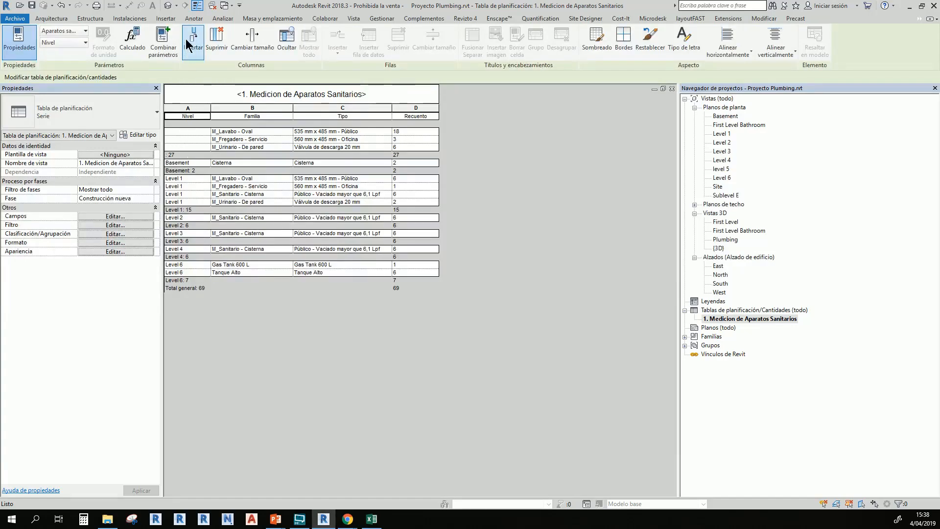
- Create a new rule-based filter named AS-Piso1 from the visibility/graphics settings of the {3D} view
left_click(168, 6)
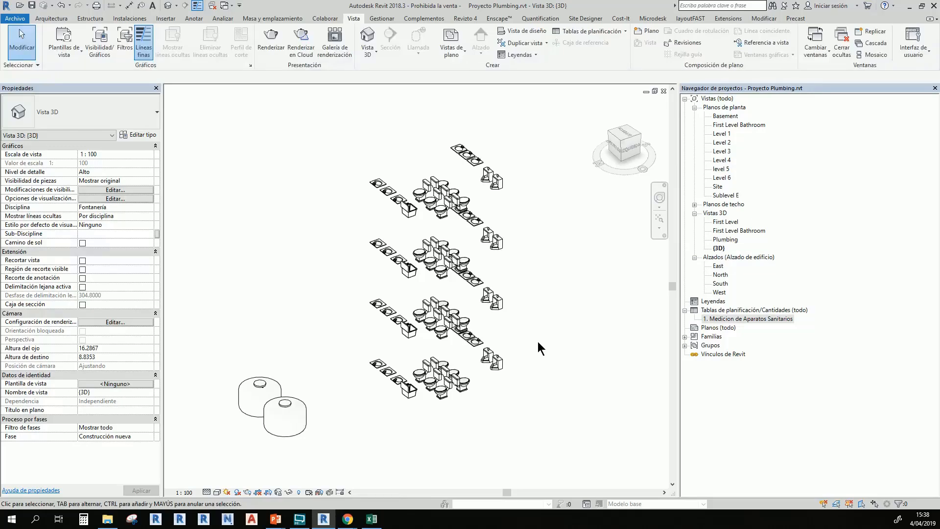
key("v")
key("v")
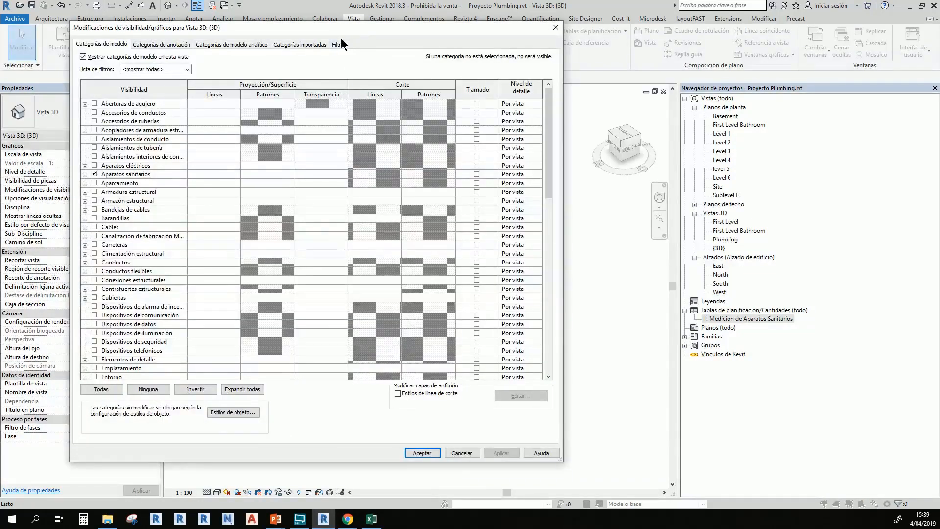
left_click(339, 44)
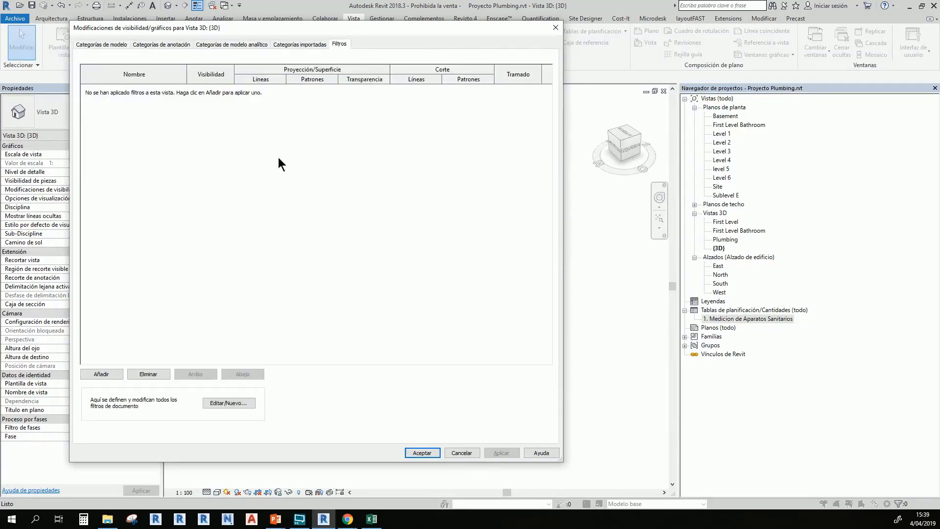
left_click(101, 375)
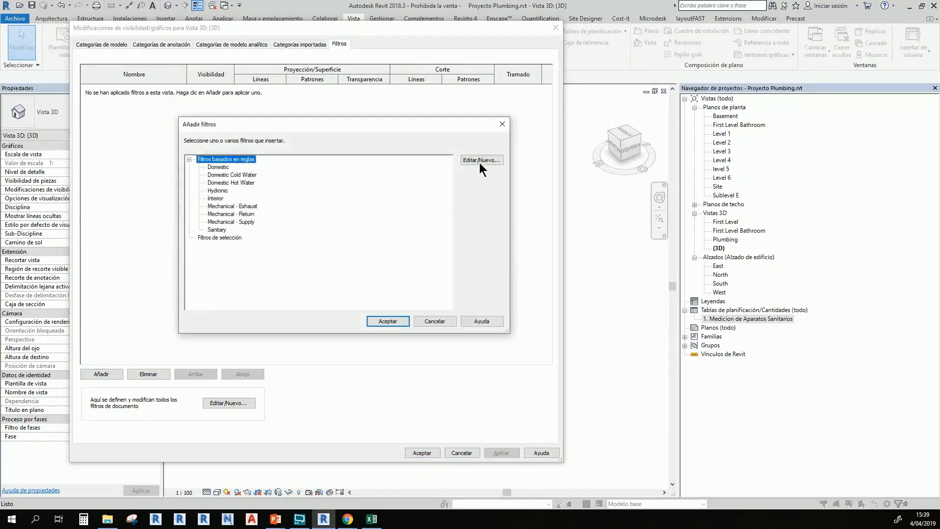
left_click(479, 162)
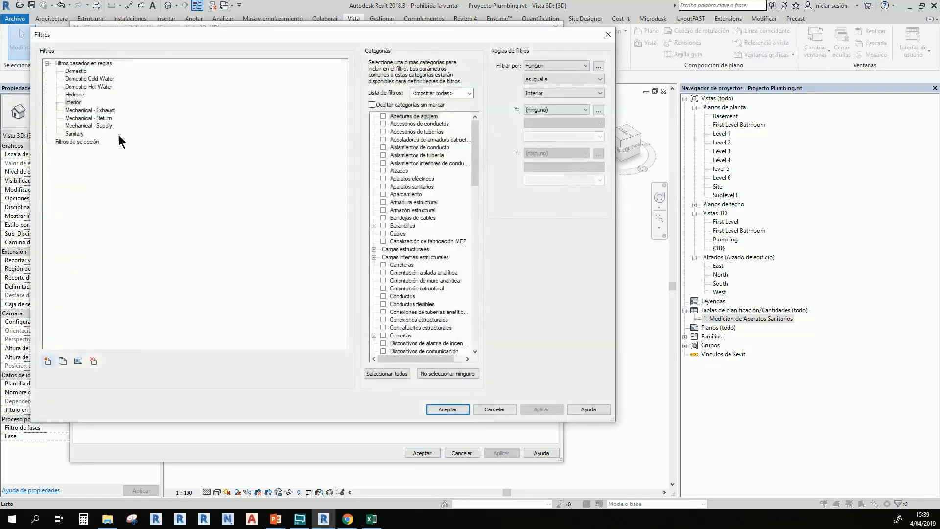
left_click(48, 361)
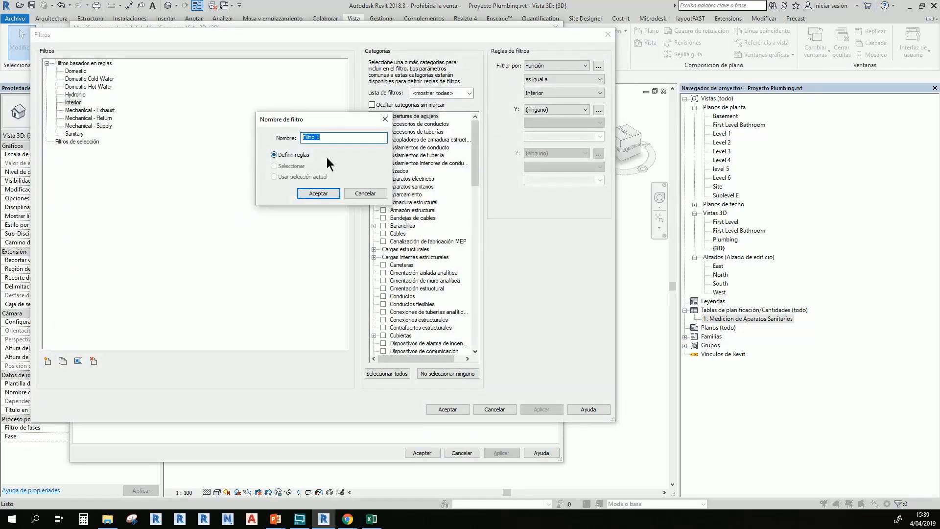
type("AS-Piso1")
key("Return")
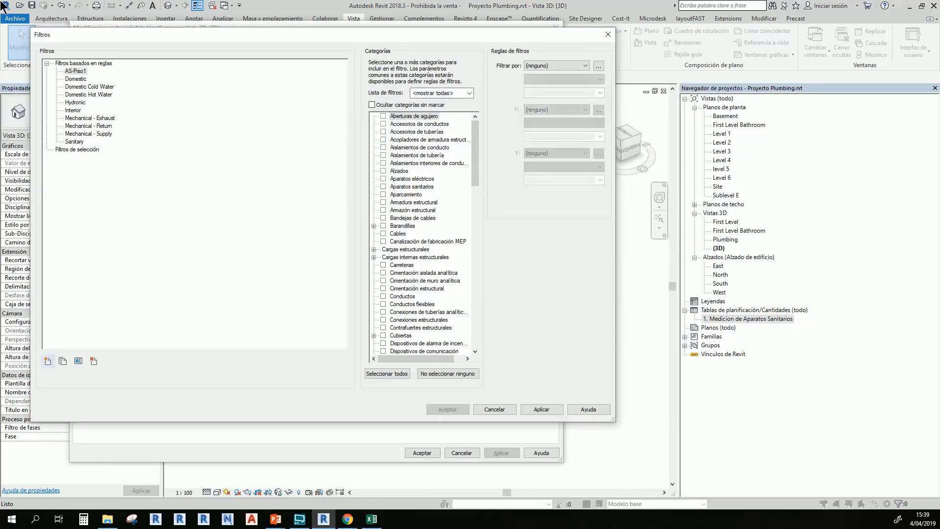
- Restrict the AS-Piso1 filter to the Aparatos sanitarios category with the rule Nivel es igual a Level 1
left_click(78, 71)
scroll(420, 255, "down", 2)
scroll(420, 254, "up", 2)
left_click(384, 187)
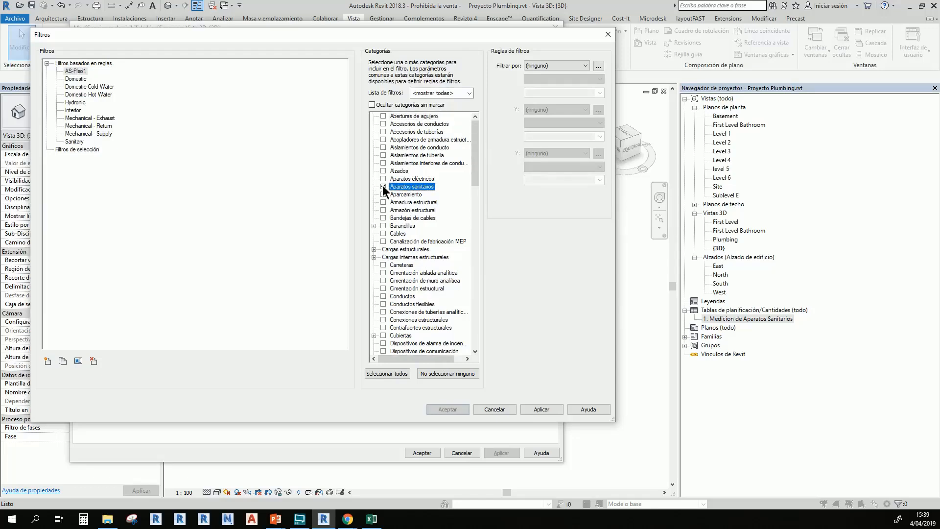
left_click(542, 65)
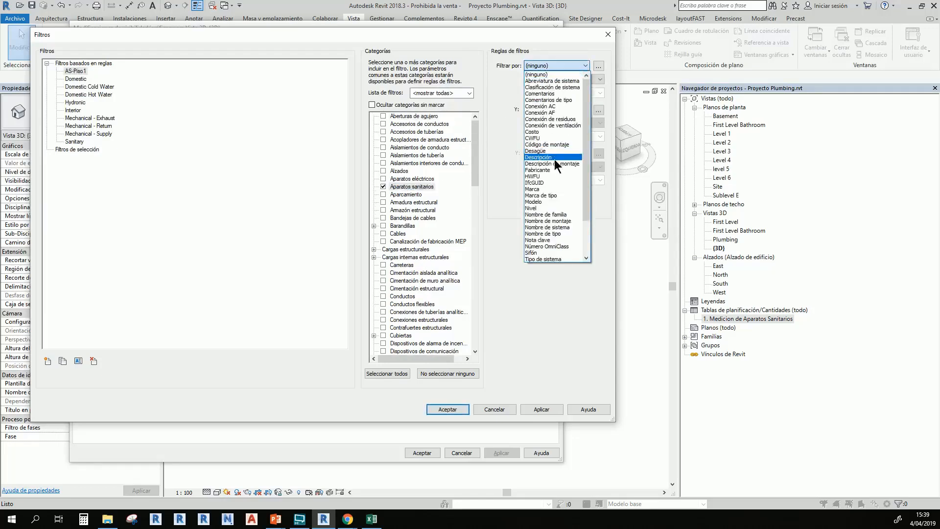
left_click(548, 210)
left_click(598, 94)
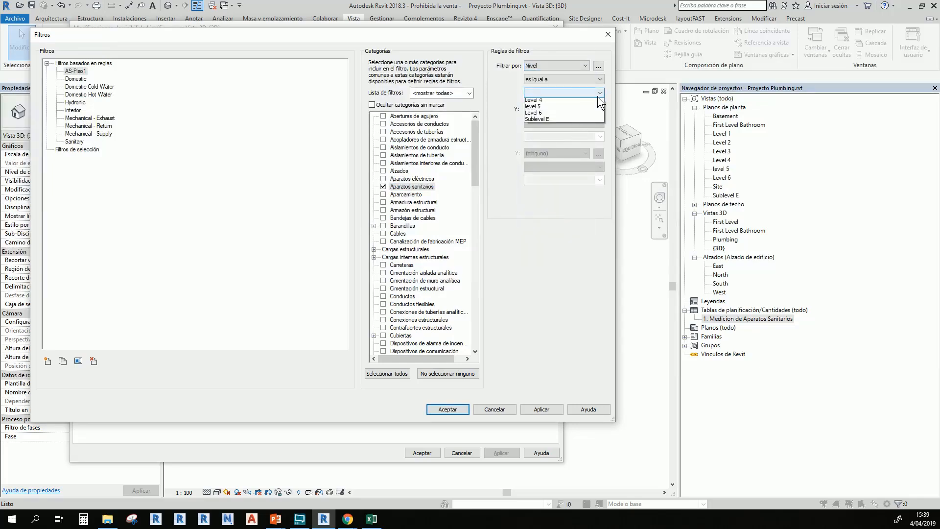
left_click(580, 108)
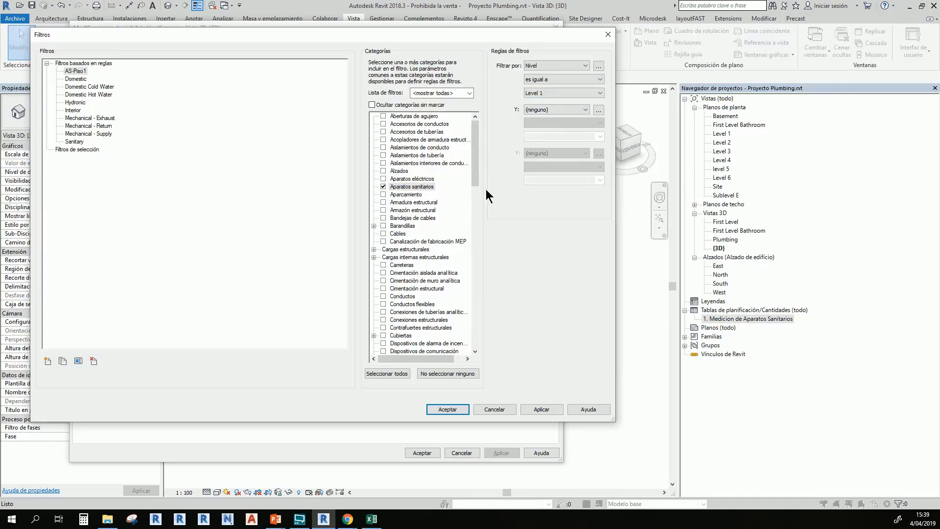
left_click_drag(337, 40, 402, 53)
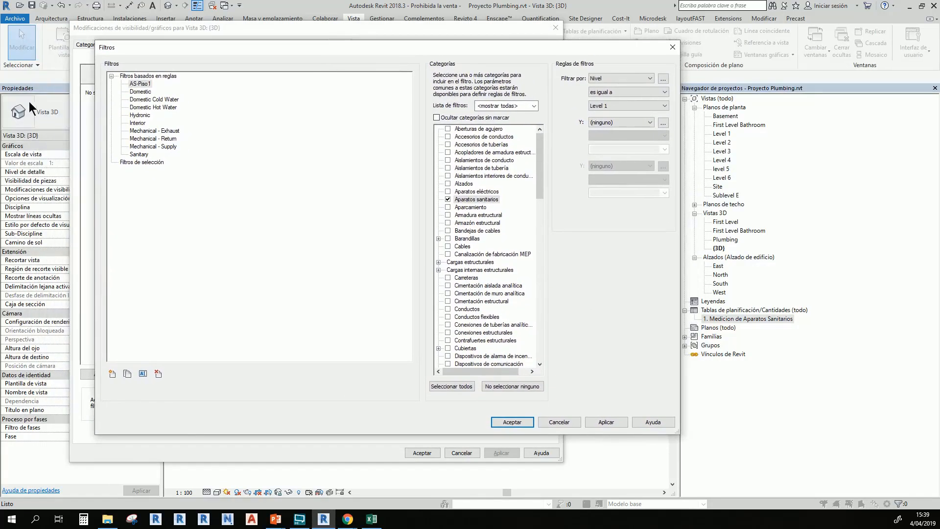
left_click(141, 84)
left_click(482, 200)
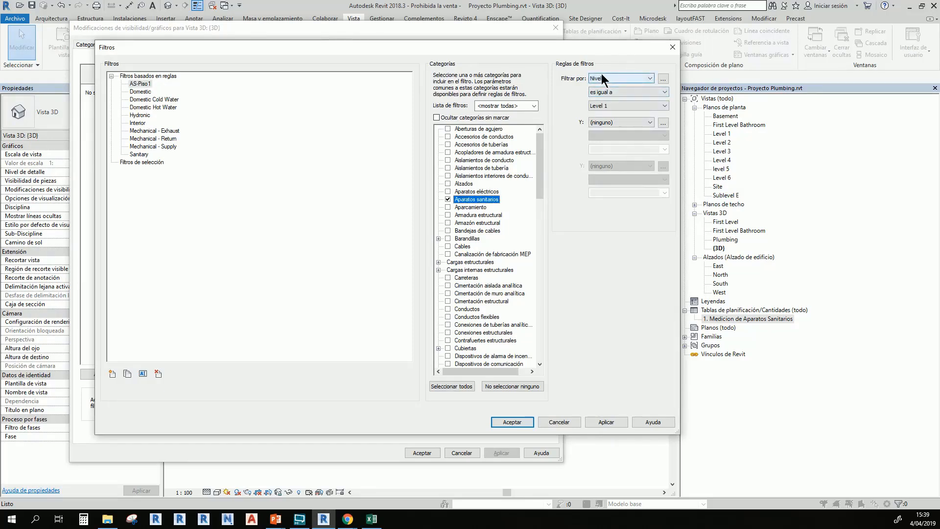
left_click(514, 423)
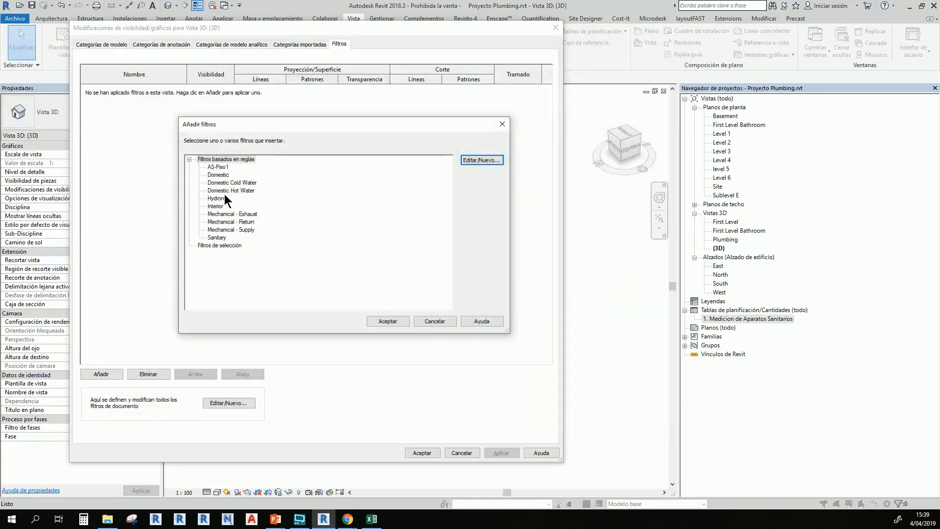
- Add the AS-Piso1 filter to the 3D view's visibility/graphics overrides
left_click(218, 167)
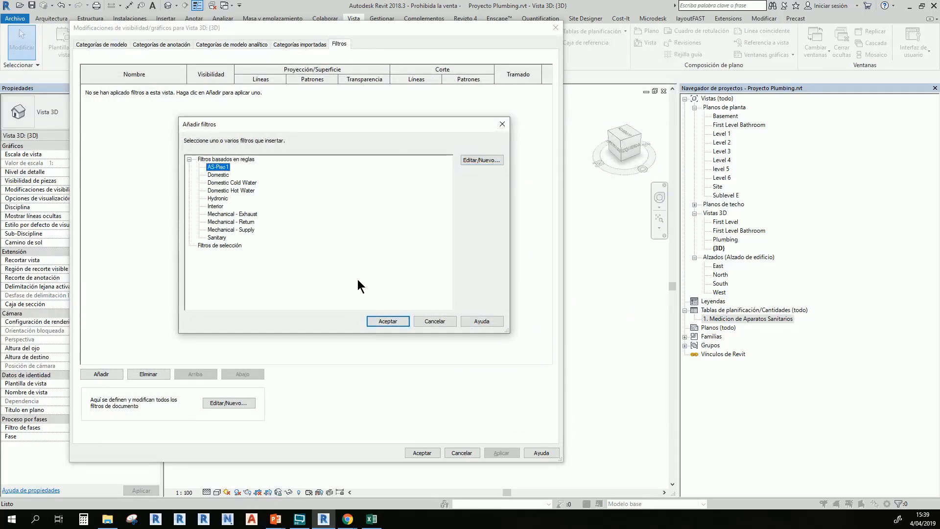
left_click(398, 323)
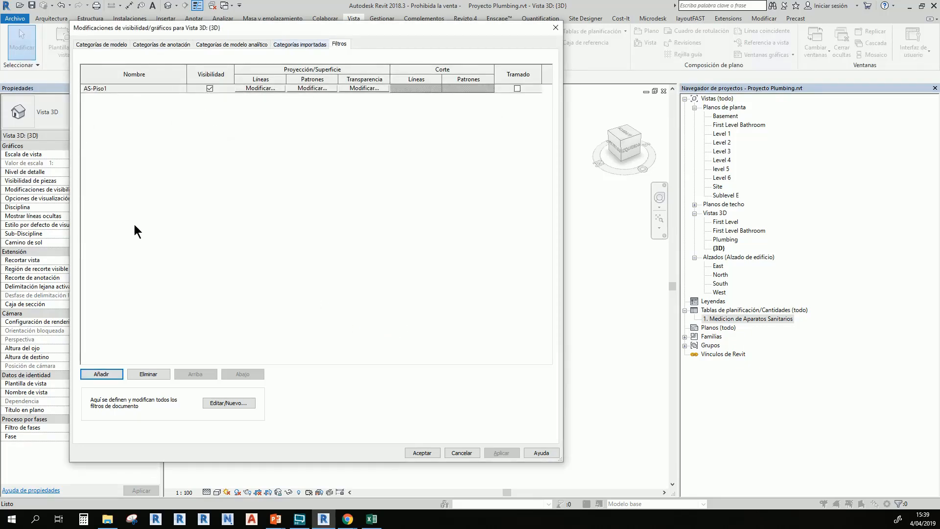
left_click_drag(245, 38, 289, 84)
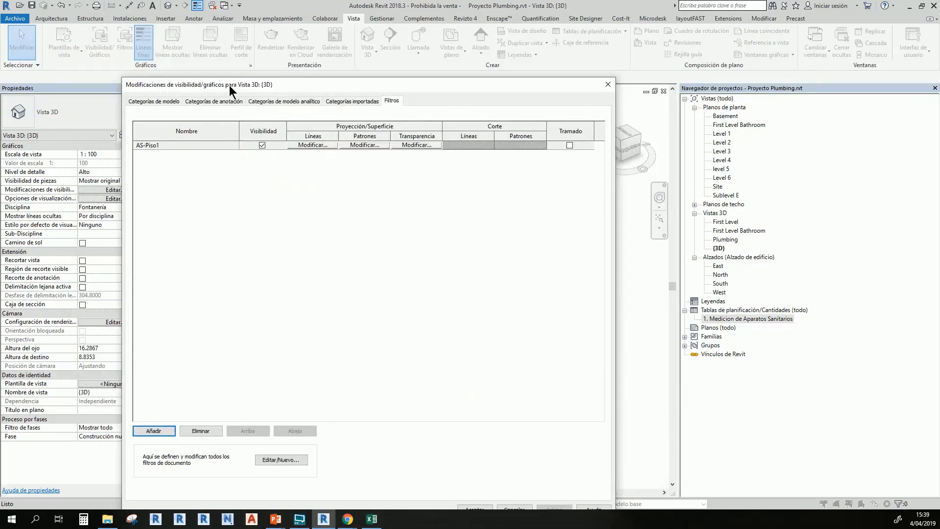
left_click_drag(305, 87, 275, 38)
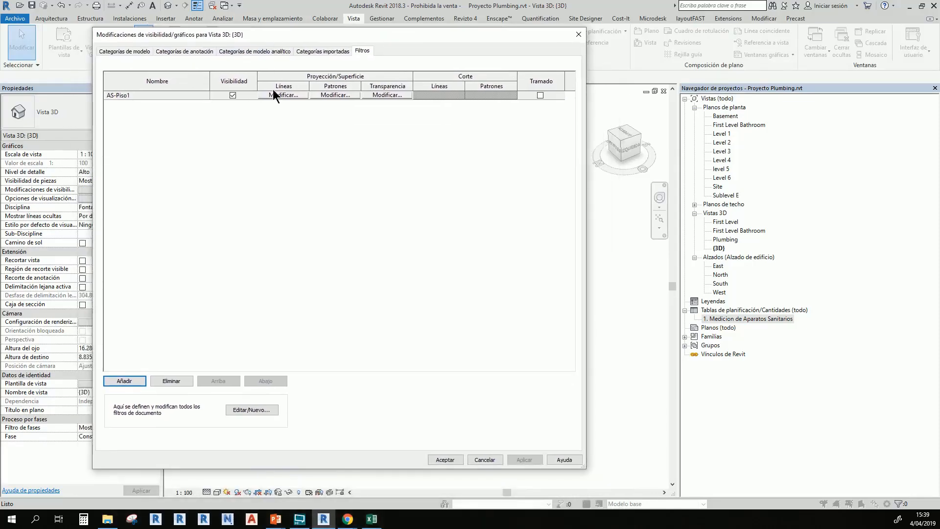
- Override the AS-Piso1 filter's projection line colour with blue (RGB 0, 0, 255)
left_click(283, 95)
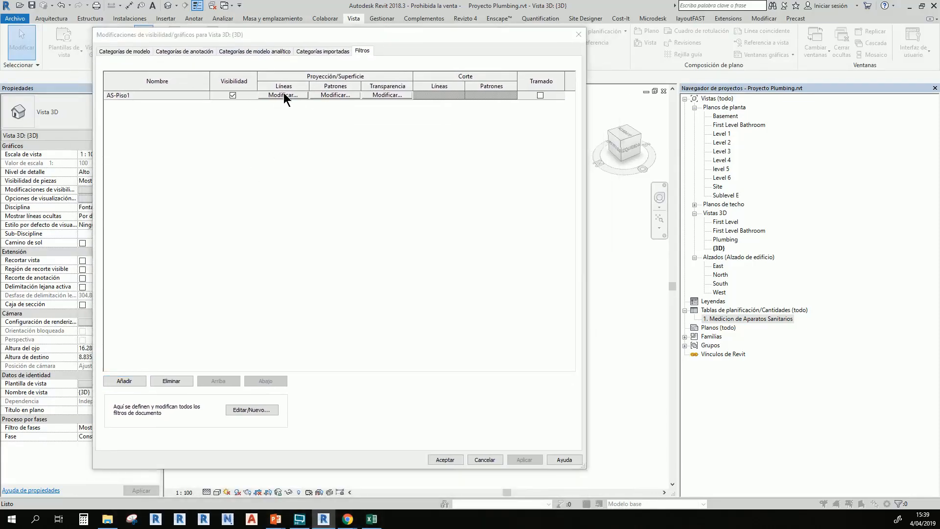
left_click(271, 186)
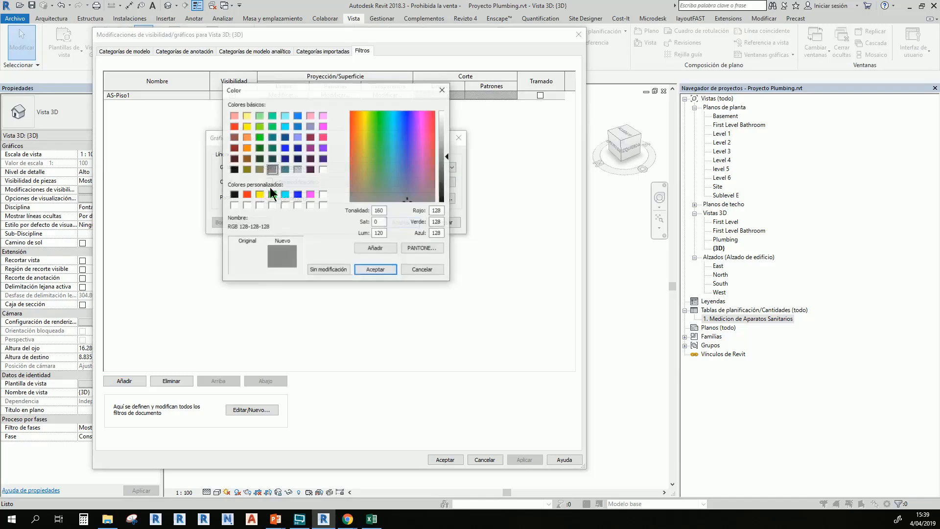
left_click(297, 115)
left_click(285, 147)
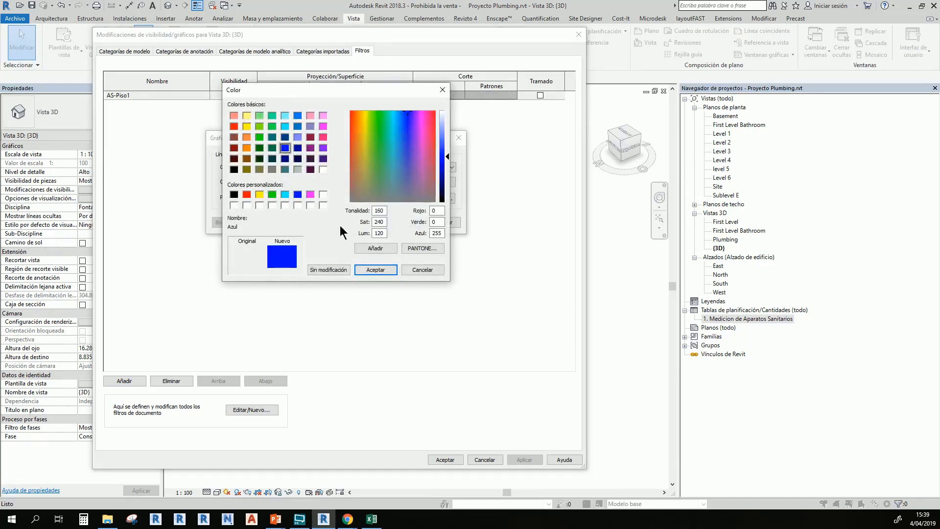
left_click(373, 270)
left_click(389, 221)
- Override the AS-Piso1 surface pattern with a solid fill in colour RGB 000-128-255 and apply the overrides to the view
left_click(322, 96)
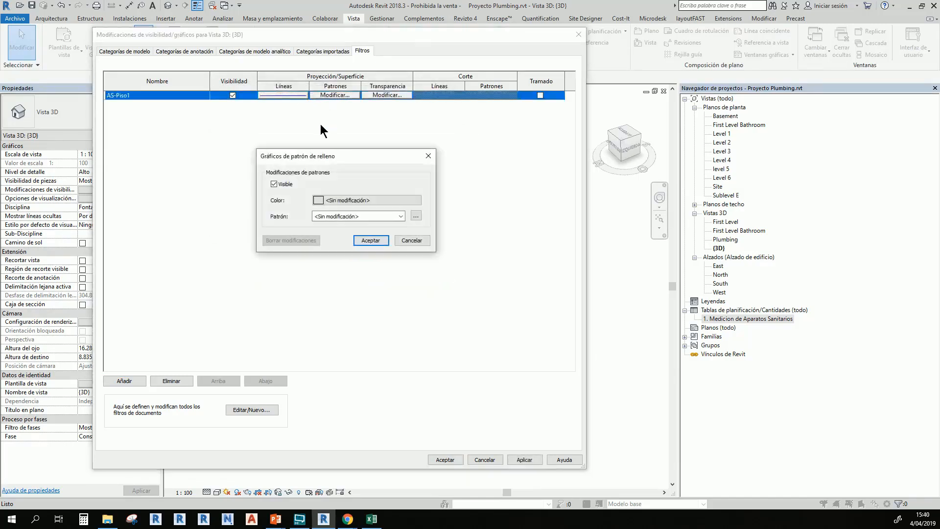
left_click(325, 198)
left_click(309, 133)
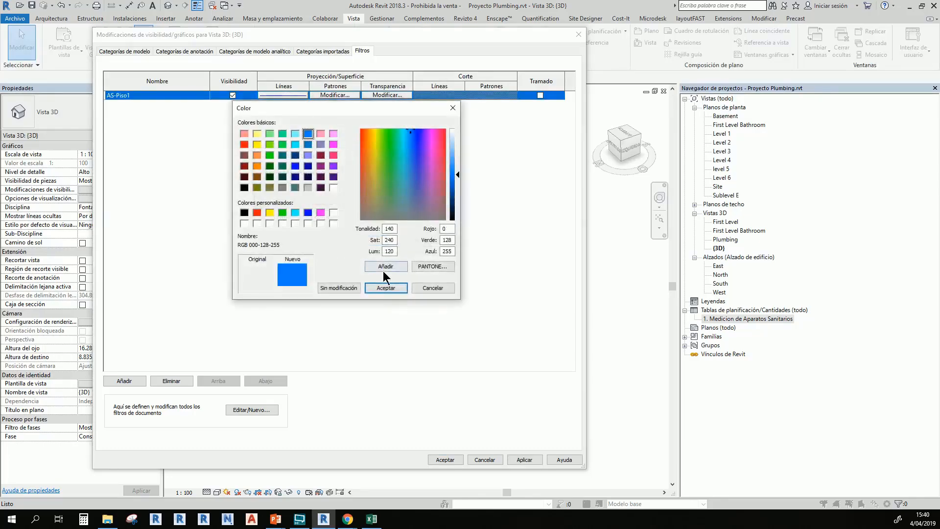
left_click(380, 287)
left_click(362, 216)
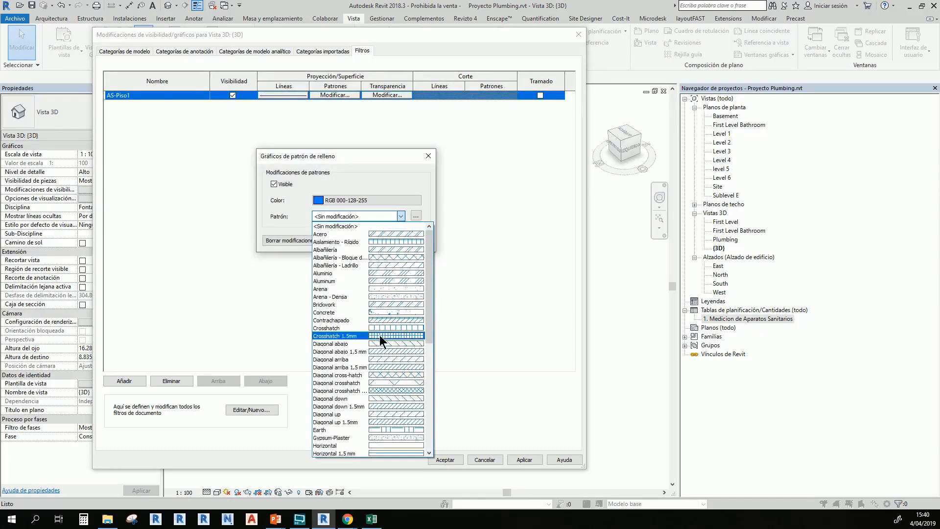
scroll(380, 335, "down", 3)
left_click(380, 331)
left_click(386, 242)
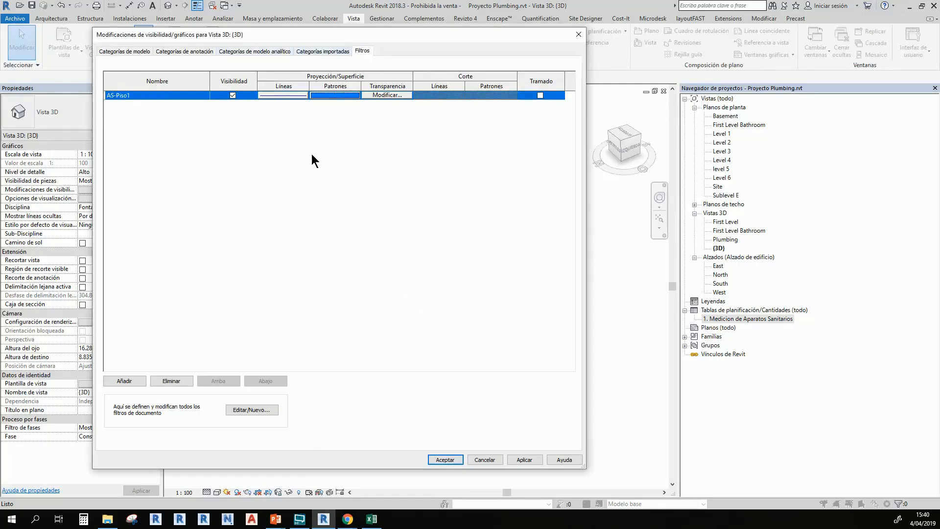
left_click(444, 459)
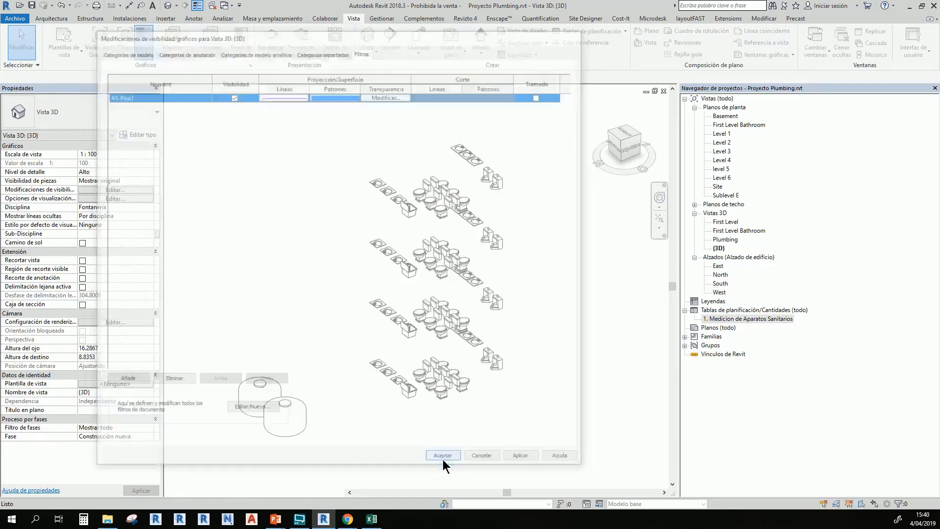
- Inspect the blue fixtures in the 3D view and check one oval washbasin's Nivel de tabla de planificación property
scroll(453, 414, "up", 5)
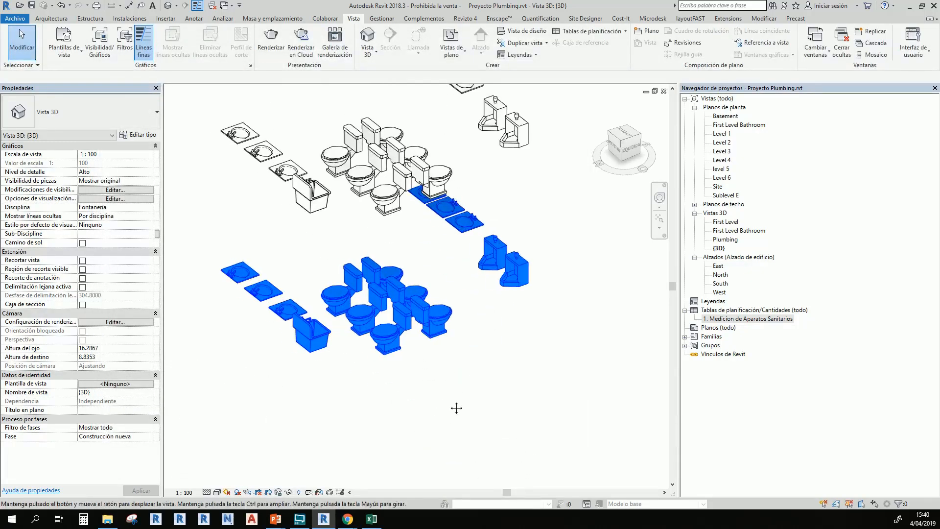
left_click(334, 319)
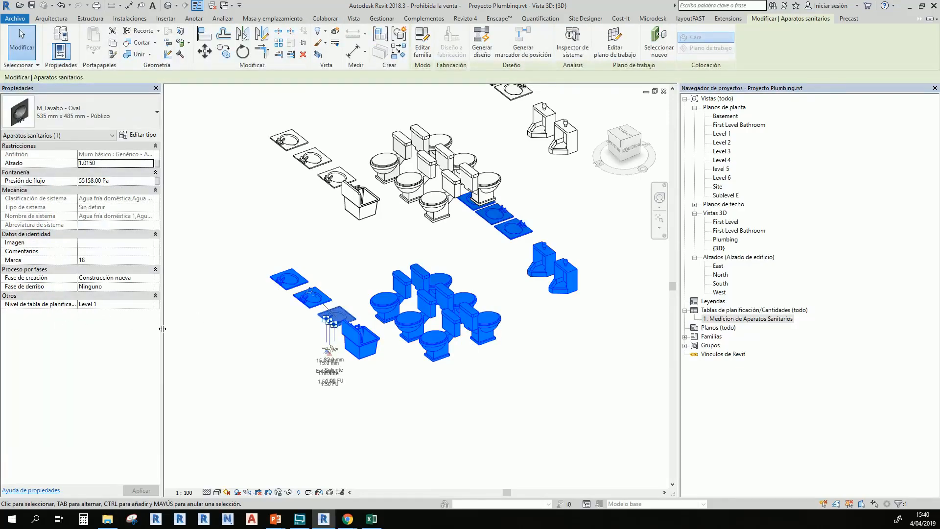
left_click_drag(163, 338, 208, 339)
left_click(489, 416)
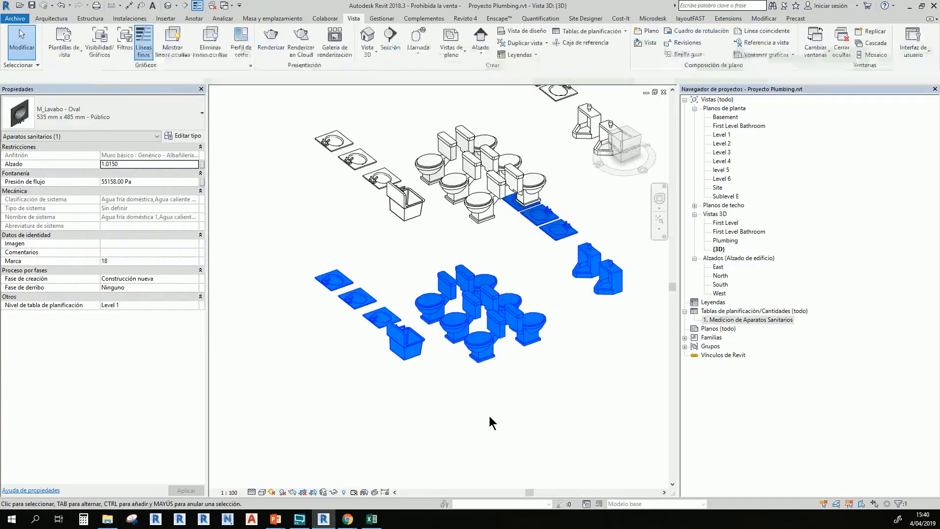
scroll(519, 417, "down", 5)
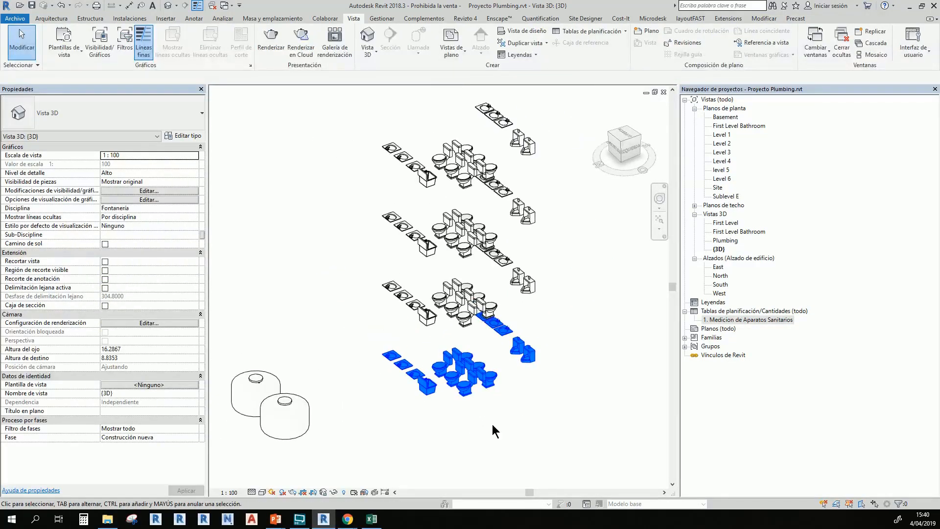
- Duplicate the AS-Piso1 filter from the 3D view's filter settings and select the copy
key("v")
key("g")
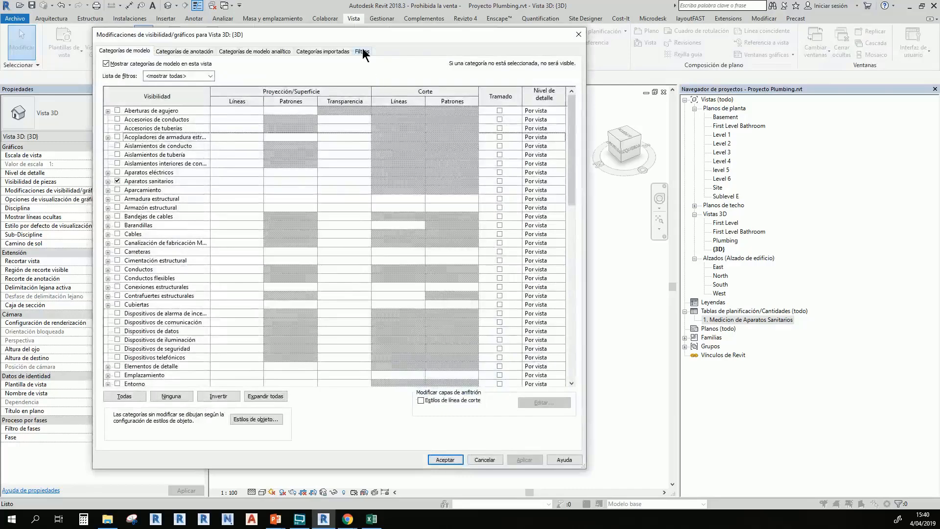
left_click(362, 51)
left_click(124, 380)
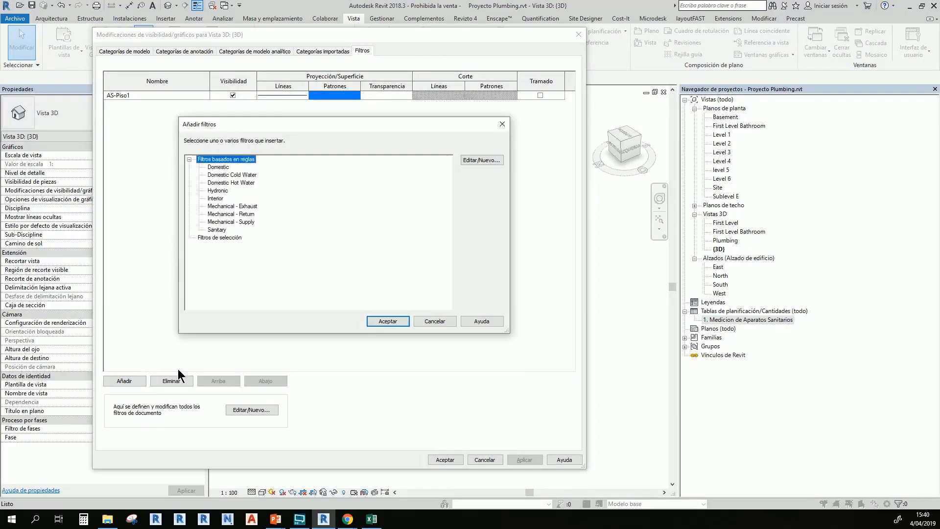
left_click(484, 160)
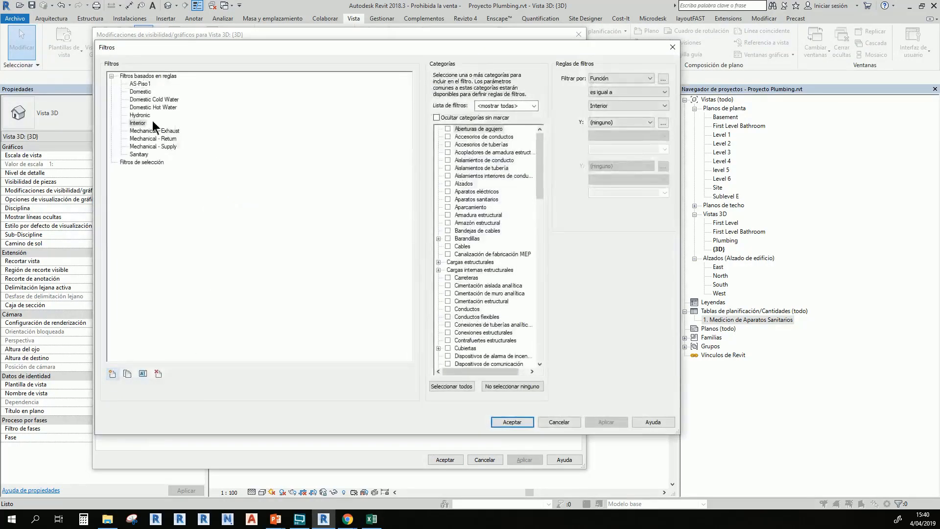
left_click(137, 85)
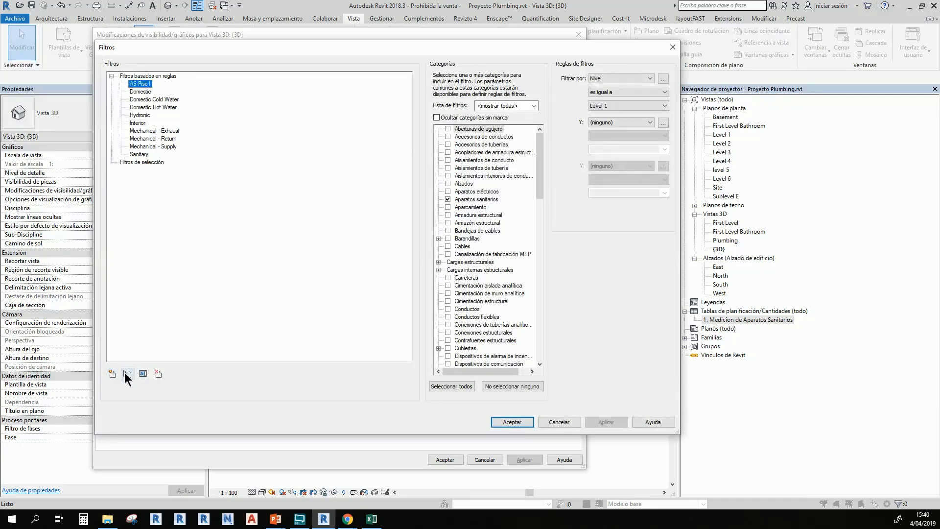
left_click(127, 374)
left_click(144, 92)
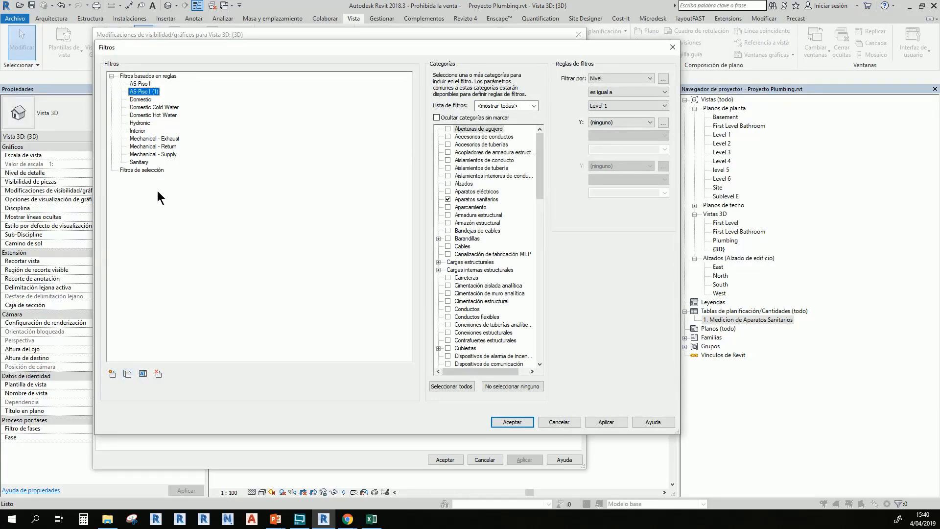
- Rename the copied filter AS-Piso1 (1) as AS-Piso2
left_click(143, 374)
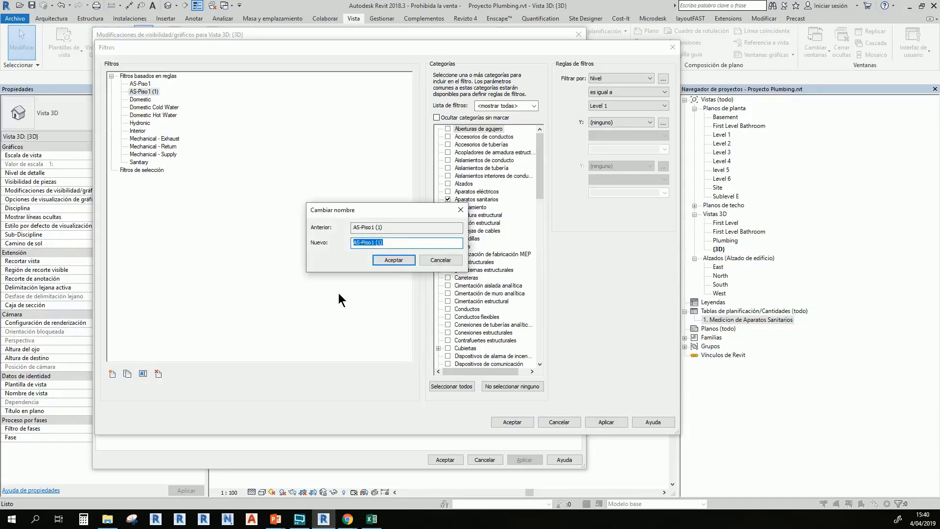
key("End")
key("BackSpace")
key("BackSpace")
key("BackSpace")
key("BackSpace")
key("BackSpace")
type("2")
key("Return")
- Set the AS-Piso2 filter rule to Nivel equals Level 2 and add the filter to the 3D view
left_click(630, 101)
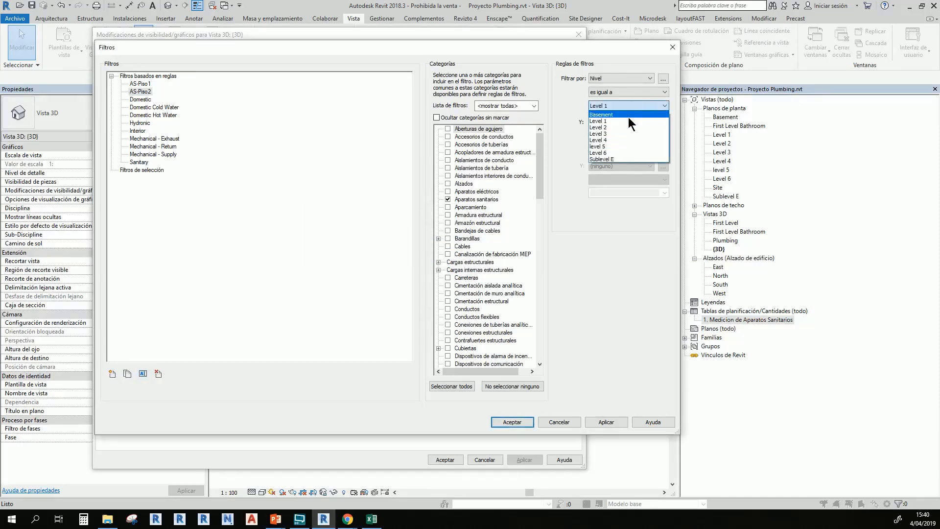
left_click(628, 120)
left_click(511, 421)
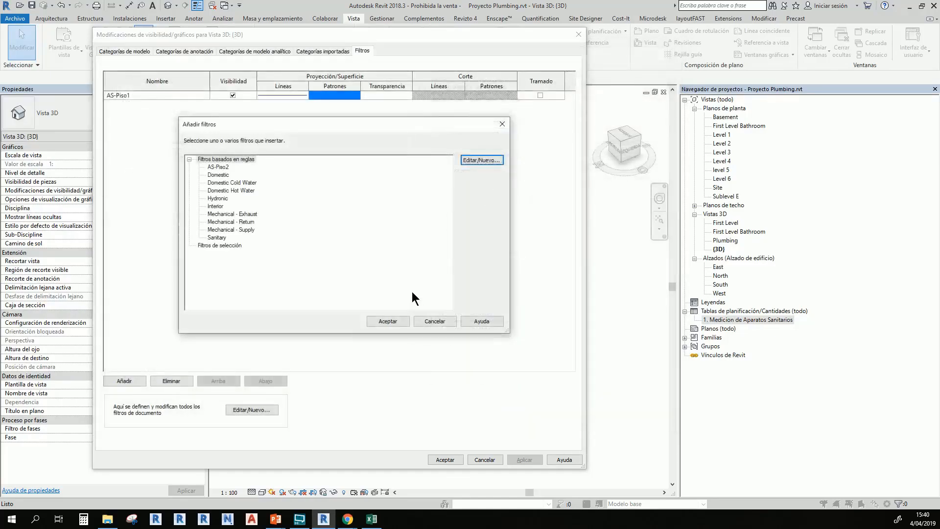
left_click(219, 167)
left_click(388, 321)
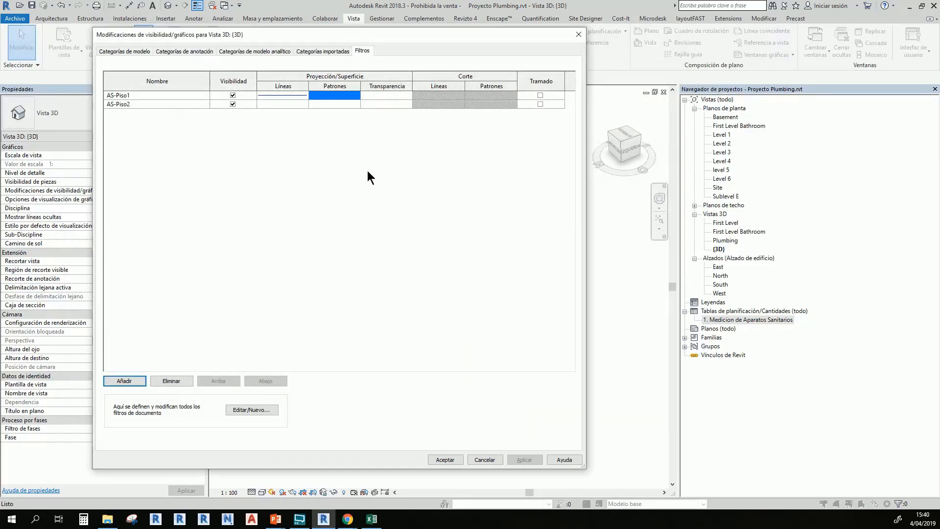
- Override the AS-Piso2 filter's projection line colour with dark green, RGB 000-128-000
left_click(284, 105)
left_click(281, 104)
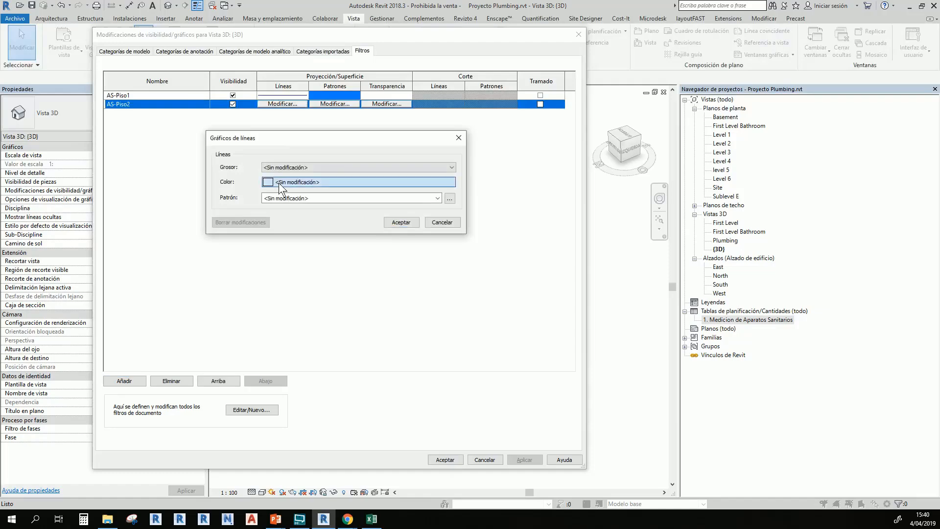
left_click(278, 183)
left_click(260, 148)
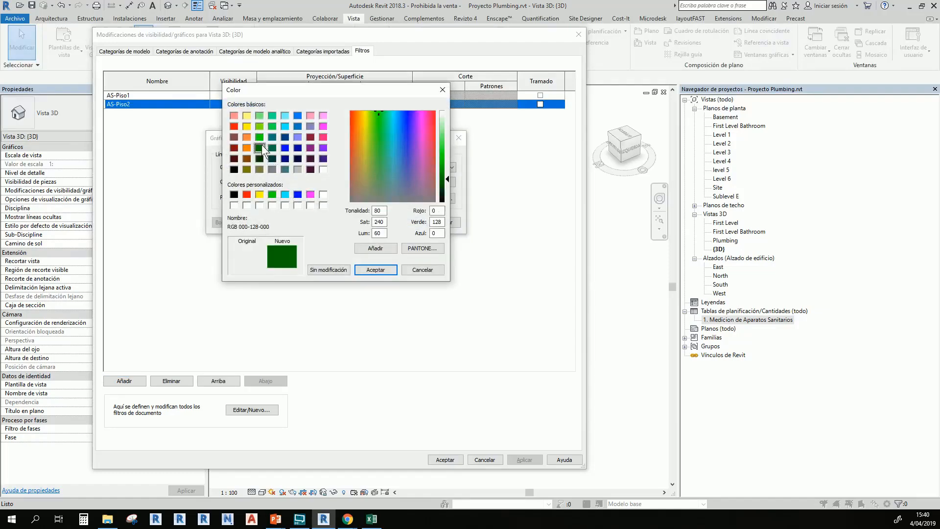
left_click(364, 270)
left_click(393, 220)
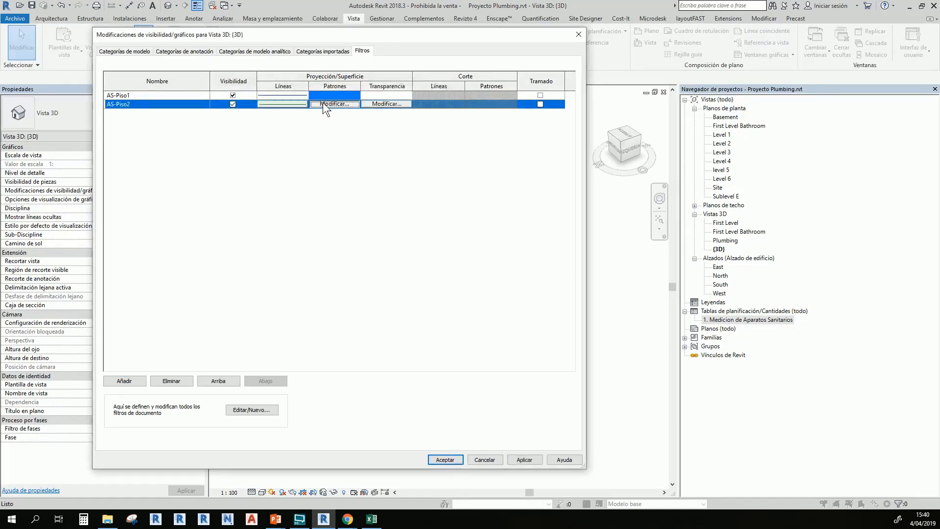
- Override the AS-Piso2 surface pattern with a solid fill in colour RGB 000-255-128 and apply the overrides to the view
left_click(323, 104)
left_click(337, 200)
left_click(283, 134)
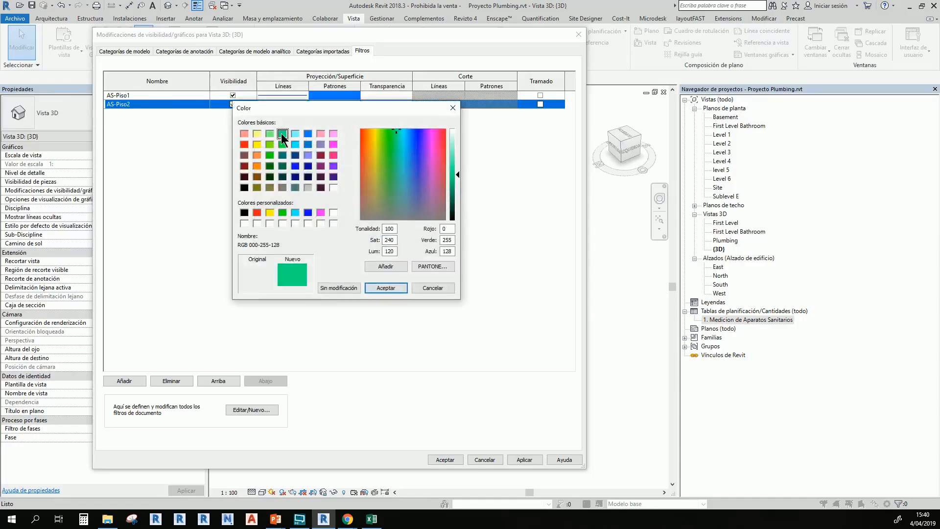
left_click(385, 288)
left_click(372, 216)
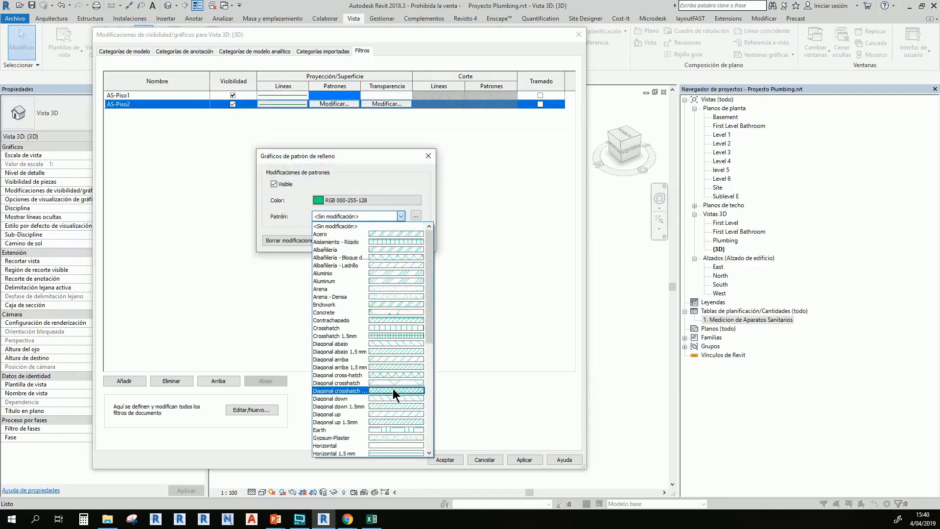
scroll(392, 385, "down", 3)
left_click(384, 352)
left_click(378, 240)
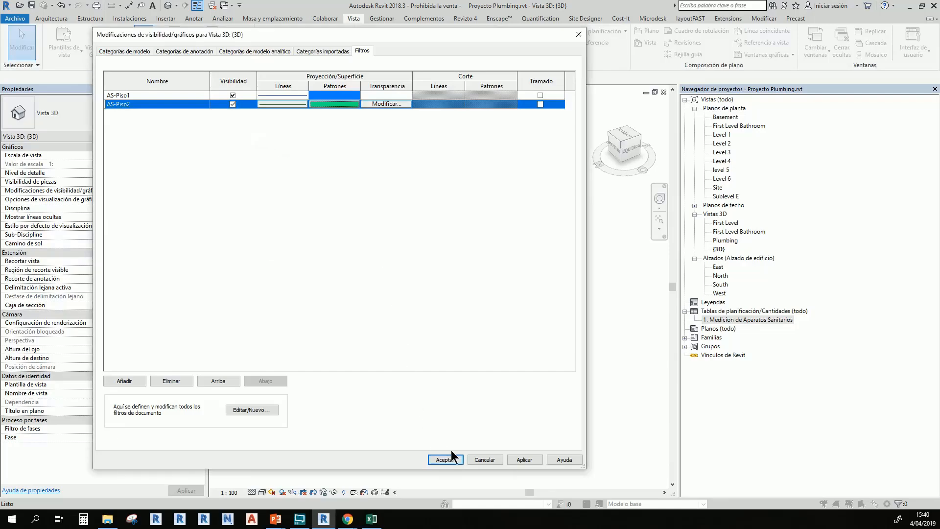
left_click(453, 459)
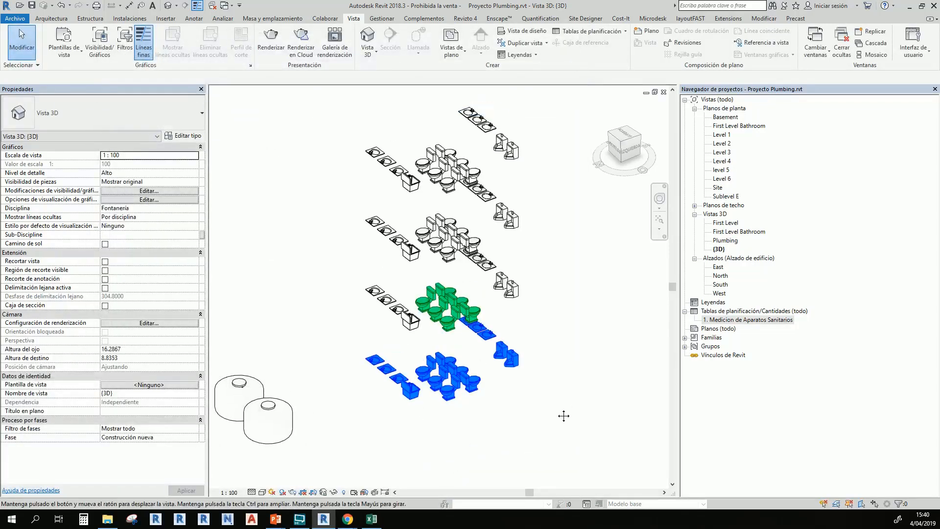
- Set Nivel de tabla de planificación to Level 1 for the uncoloured service sink beside the green toilets
middle_click_drag(566, 415, 542, 419, "shift")
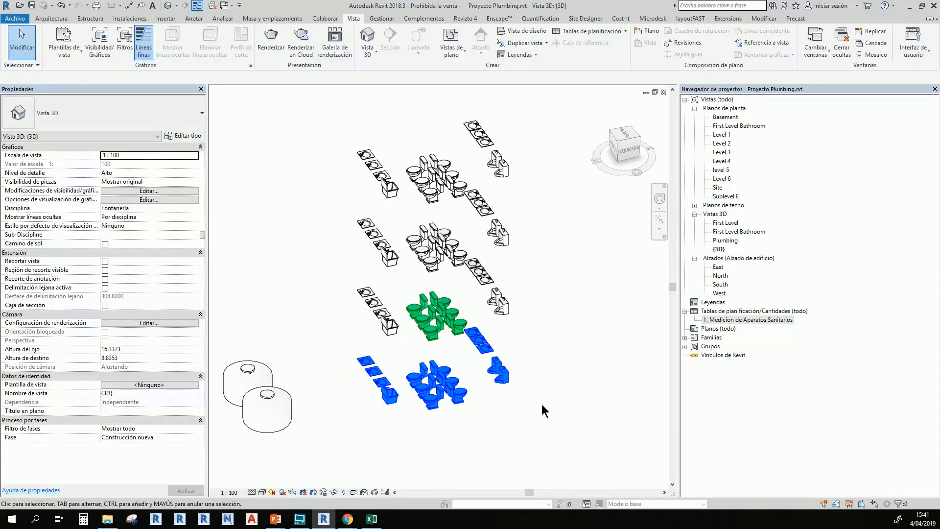
scroll(414, 293, "up", 4)
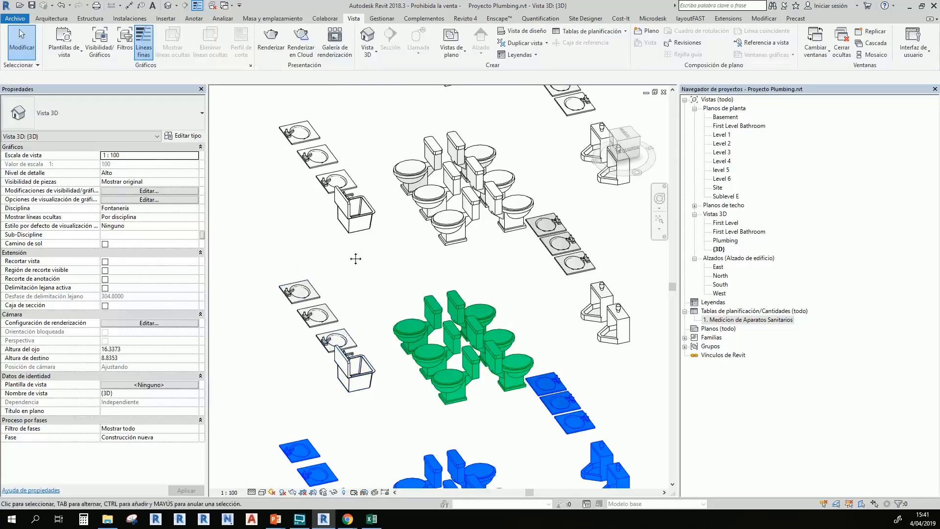
scroll(355, 324, "down", 2)
scroll(343, 342, "up", 2)
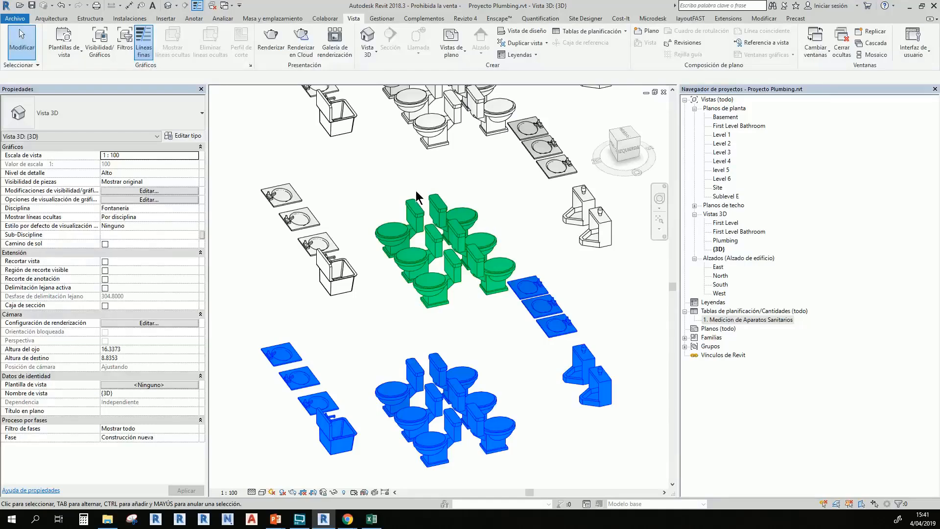
middle_click_drag(472, 322, 479, 335)
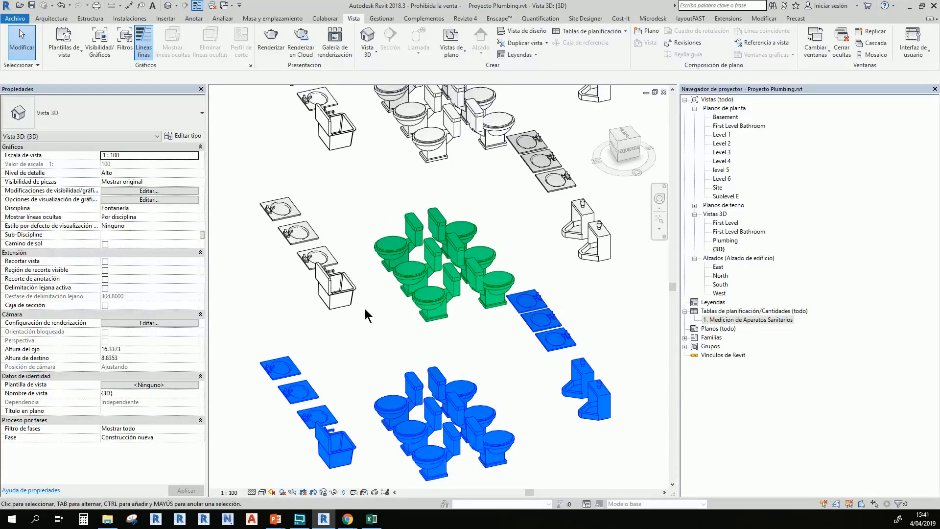
left_click(338, 292)
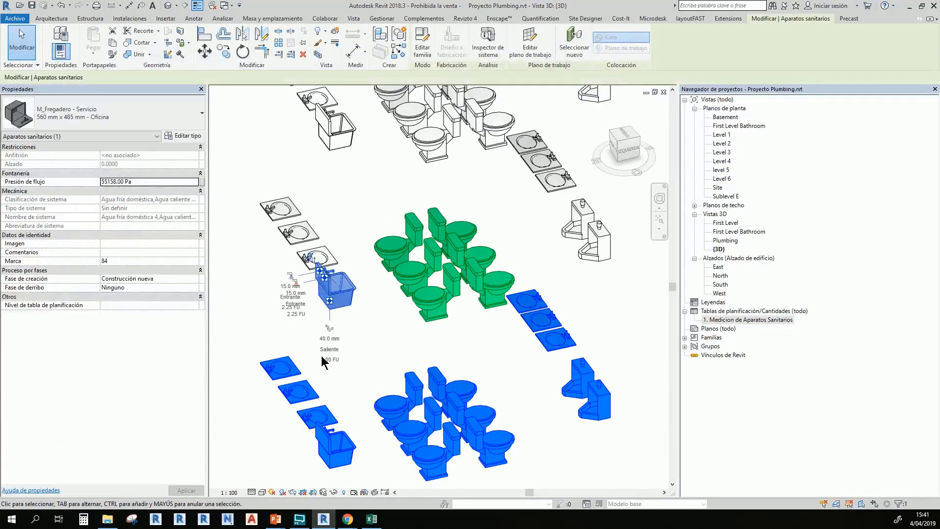
left_click(189, 305)
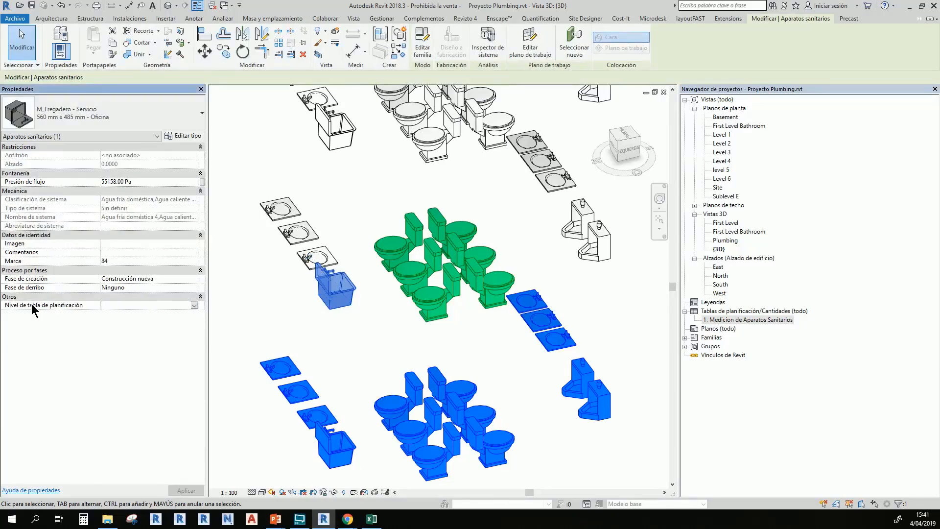
left_click(195, 306)
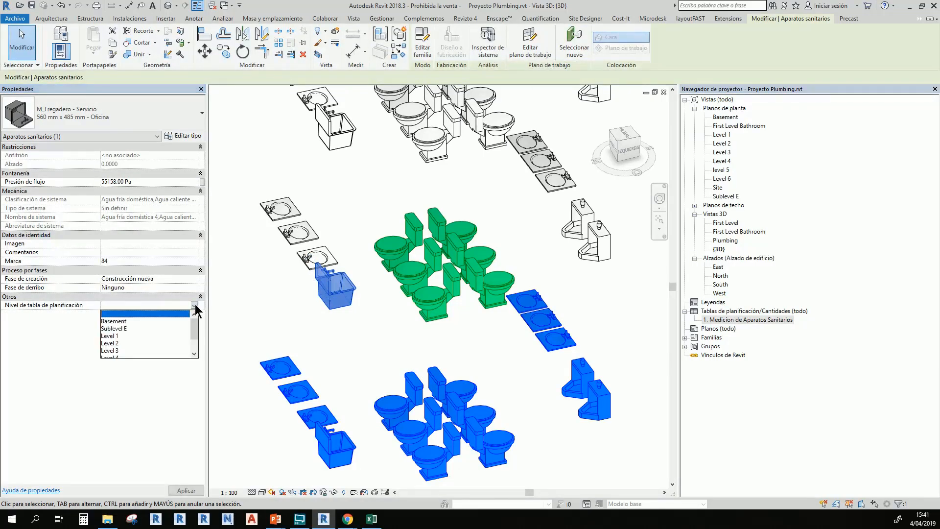
left_click(114, 336)
left_click(340, 346)
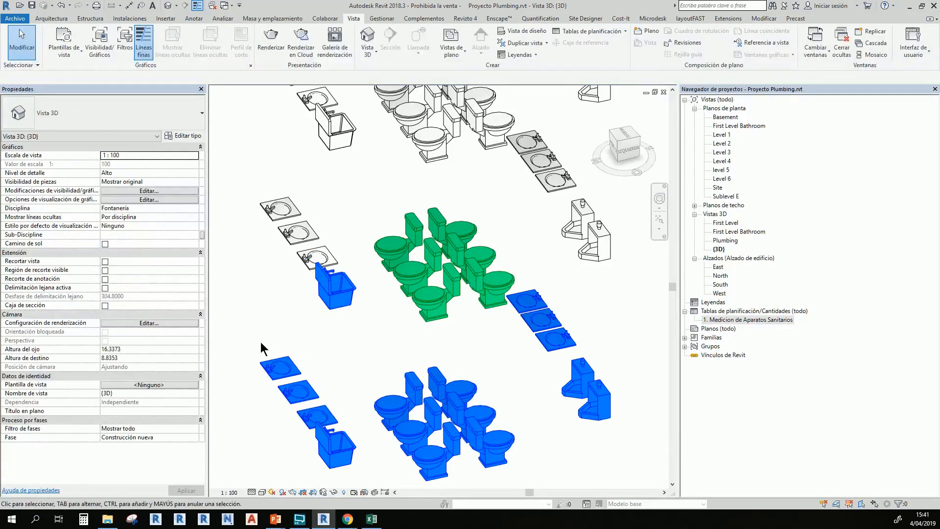
- Set Nivel de tabla de planificación to Level 2 for the service sink beside the green toilets
left_click(334, 304)
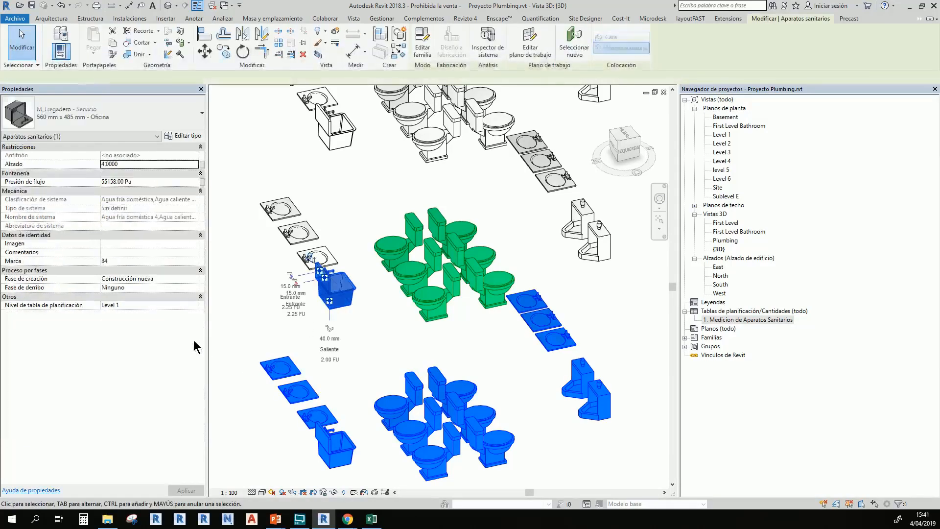
left_click(190, 304)
left_click(194, 305)
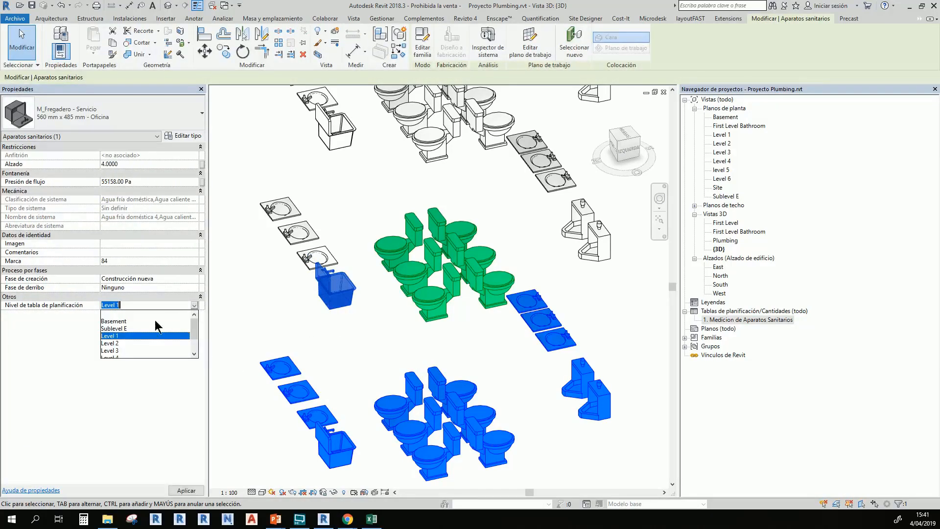
left_click(133, 343)
left_click(323, 357)
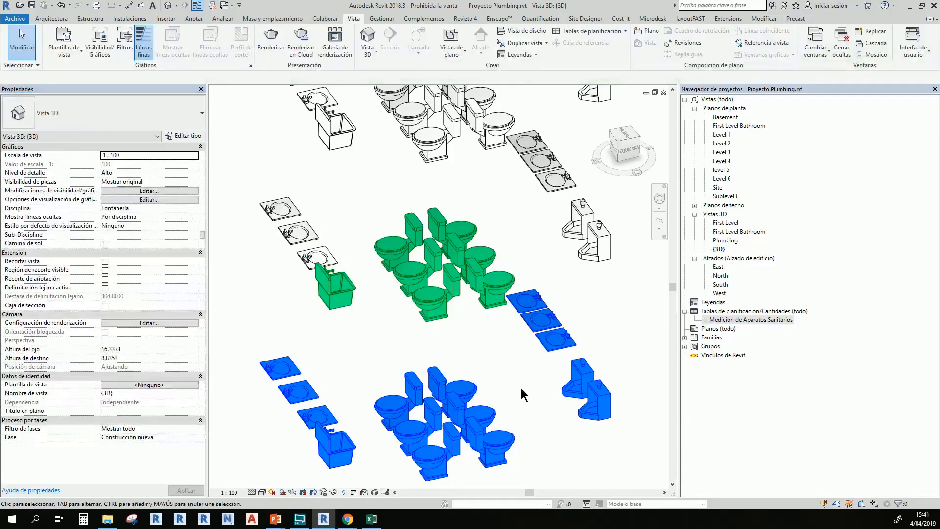
- Assign Level 2 as Nivel de tabla de planificación to the three washbasins and two urinals directly above the blue ones
middle_click_drag(521, 388, 430, 418)
left_click_drag(564, 305, 432, 157)
left_click(191, 288)
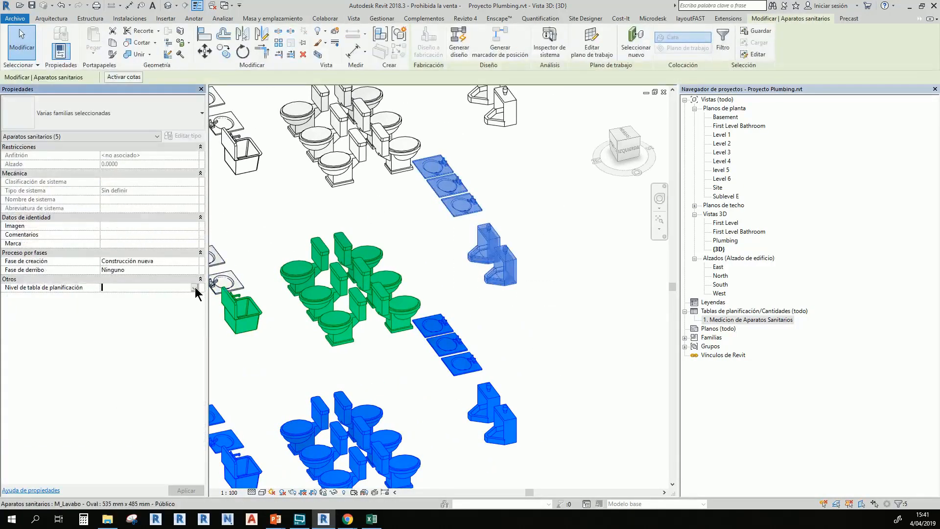
left_click(194, 287)
left_click(124, 324)
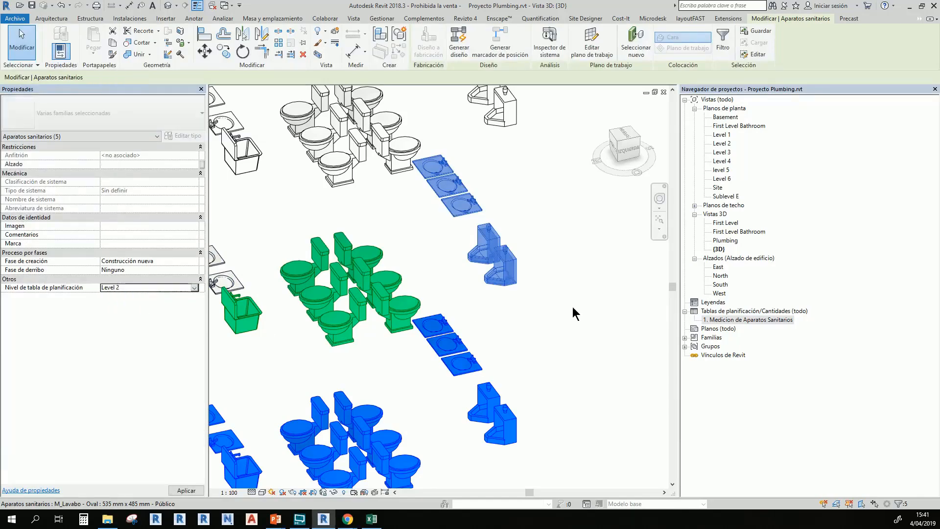
left_click(571, 309)
- Assign Level 2 as Nivel de tabla de planificación to the three uncoloured oval washbasins beside the green service sink
middle_click_drag(595, 365, 670, 374)
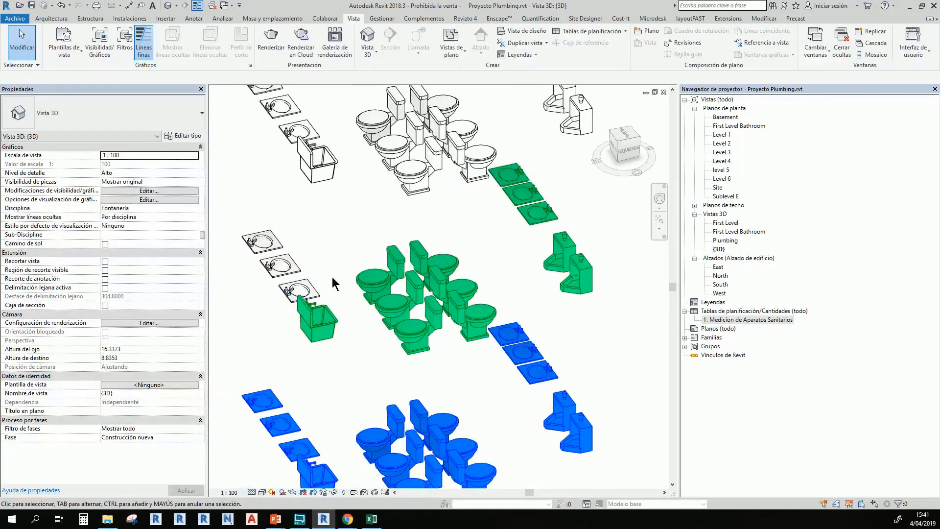
left_click_drag(333, 294, 240, 231)
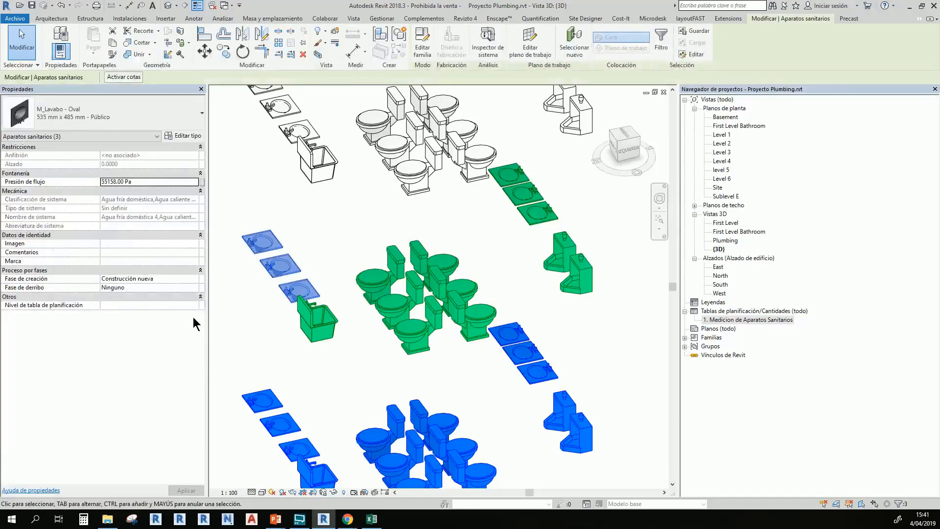
left_click(196, 303)
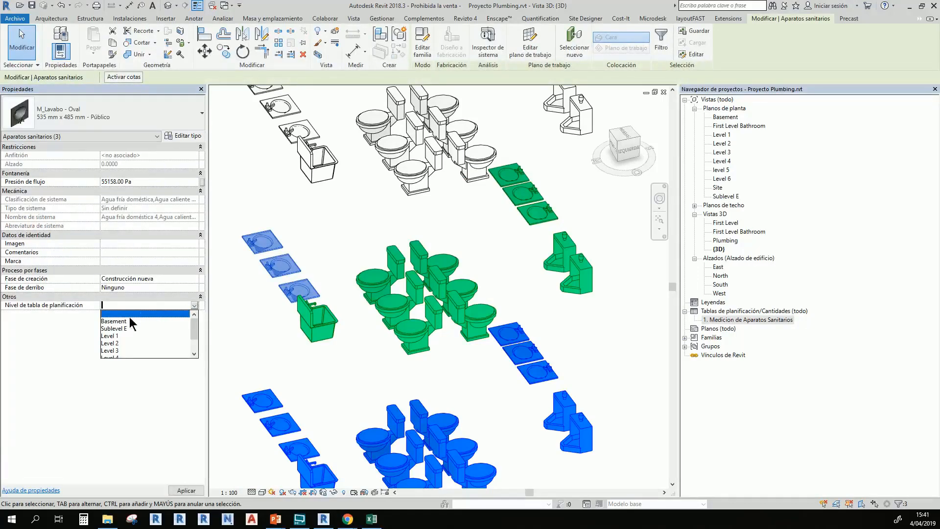
left_click(123, 344)
left_click(304, 365)
scroll(303, 365, "down", 2)
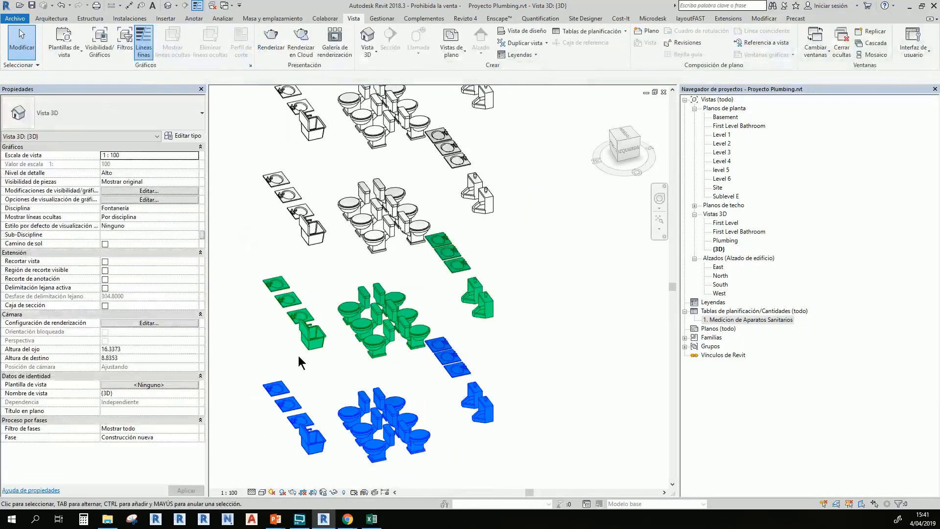
middle_click_drag(524, 328, 526, 354)
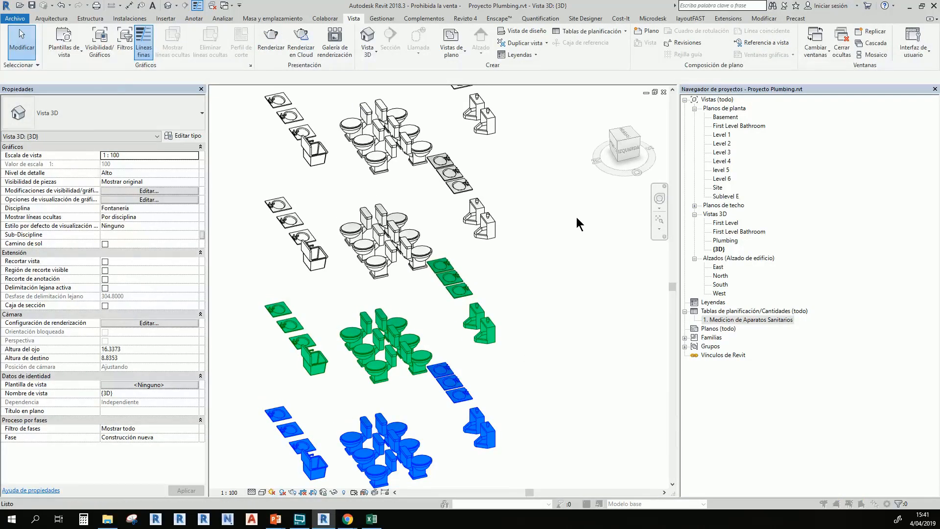
- Make two duplicates of the AS-Piso2 filter from the 3D view's visibility and graphics filter settings
key("v")
key("v")
left_click(363, 51)
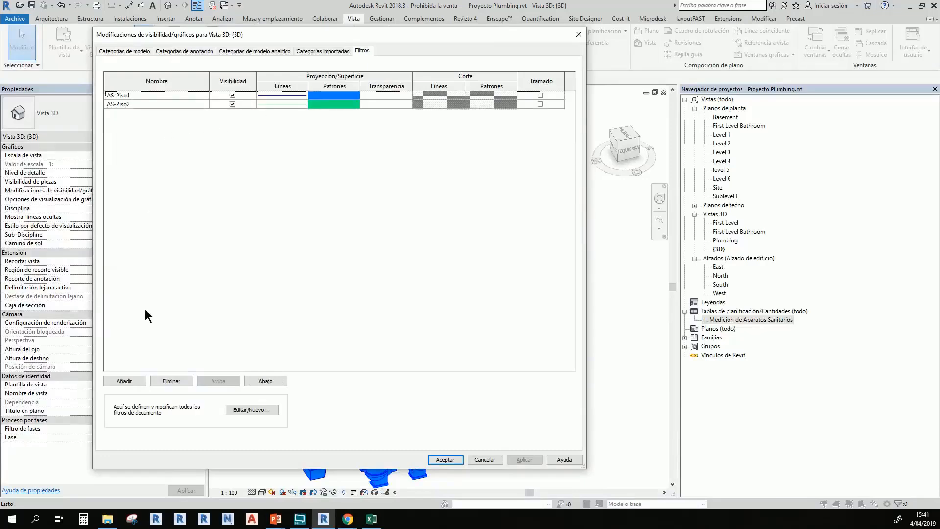
left_click(126, 382)
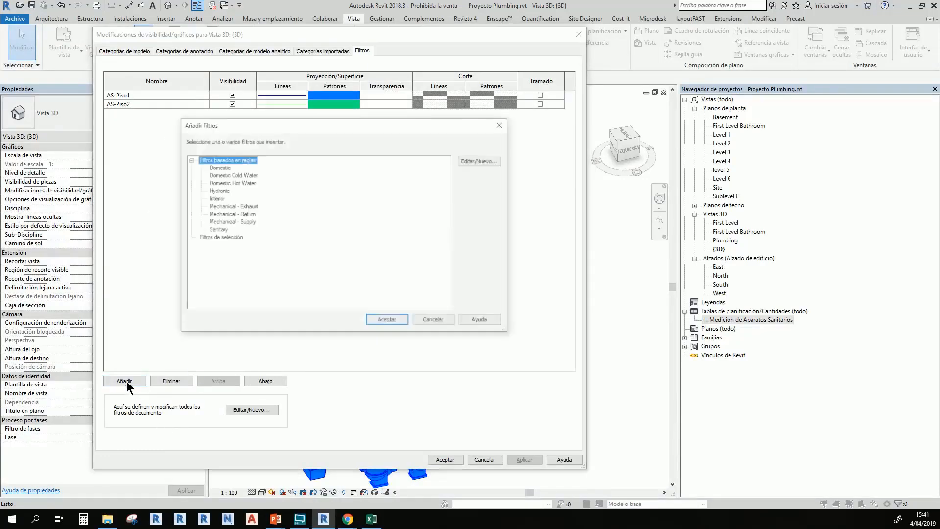
left_click(470, 162)
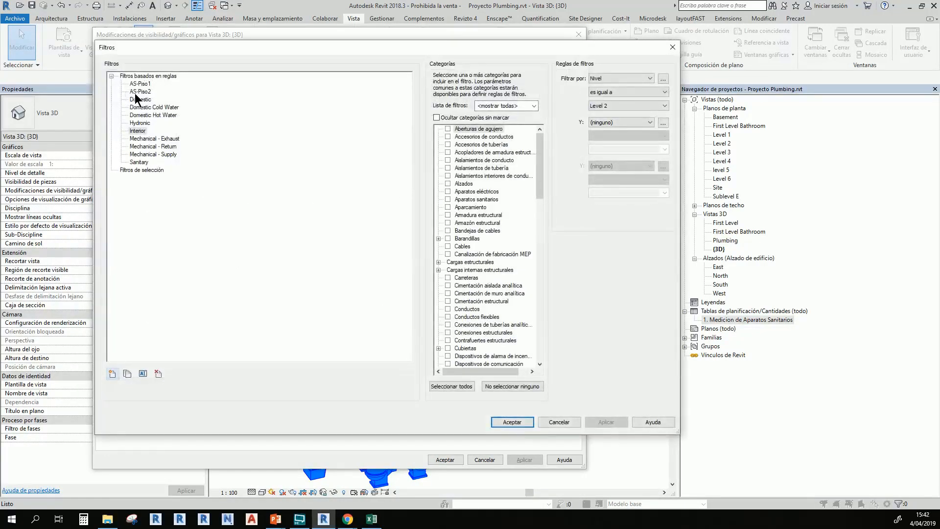
left_click(127, 375)
left_click(128, 375)
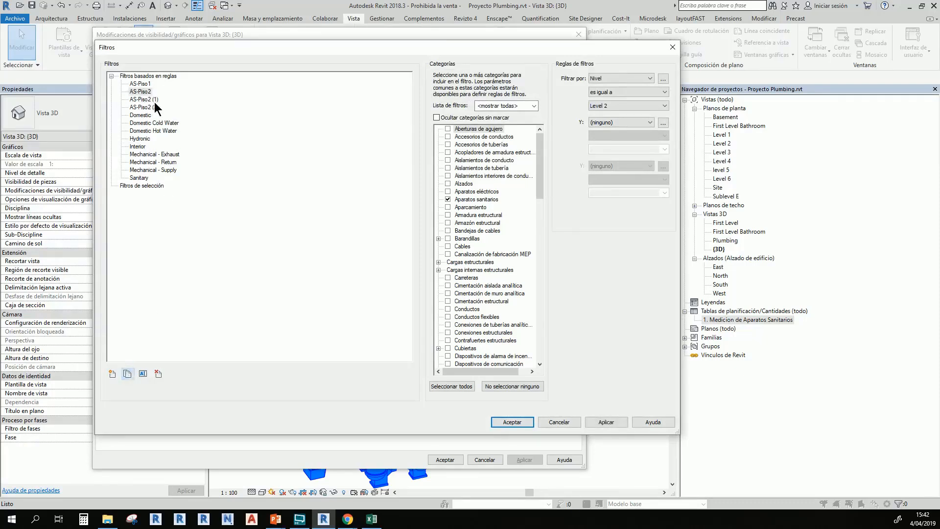
- Rename the AS-Piso2 (1) filter as AS-Piso3 and set its Nivel rule to Level 3
left_click(145, 99)
double_click(155, 101)
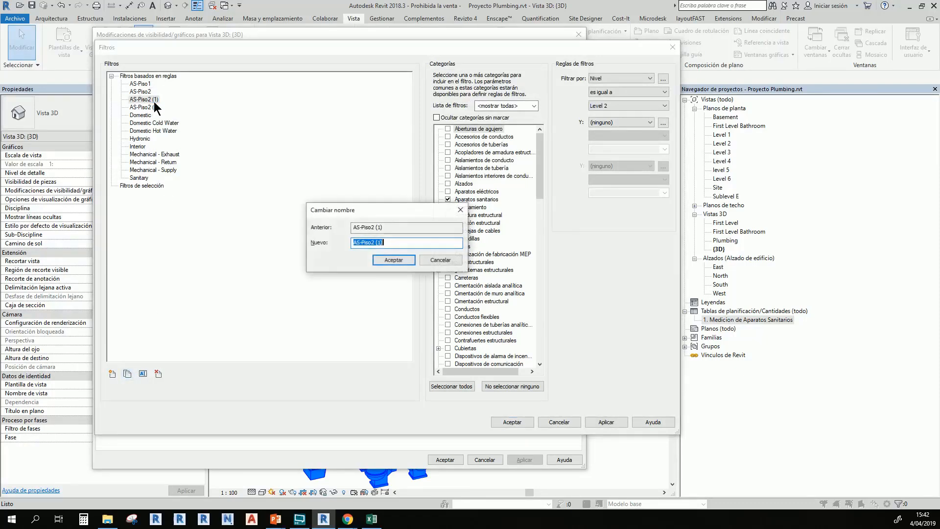
type("AS-Piso")
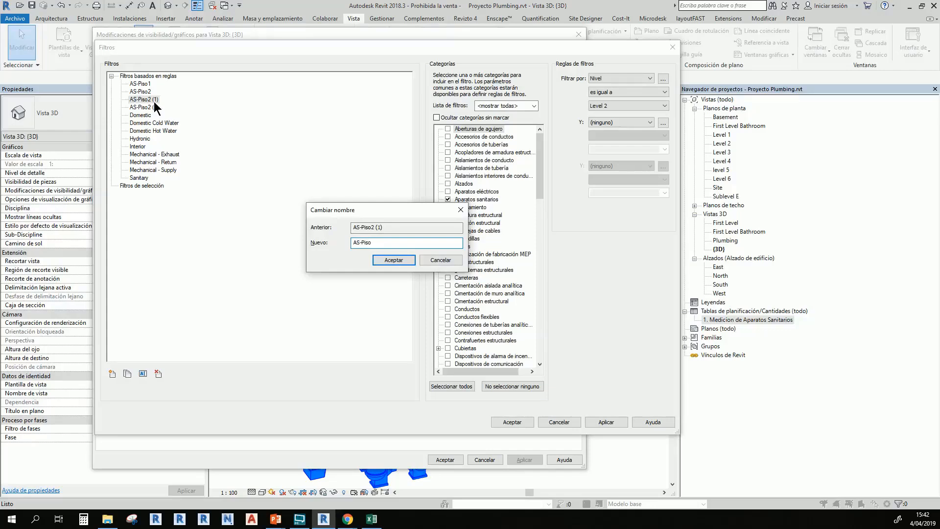
type("3")
key("Return")
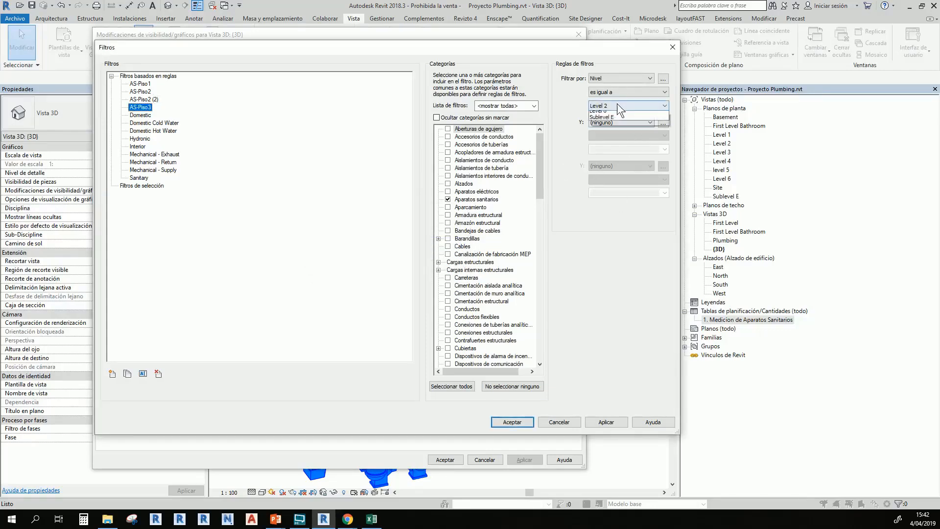
left_click(615, 136)
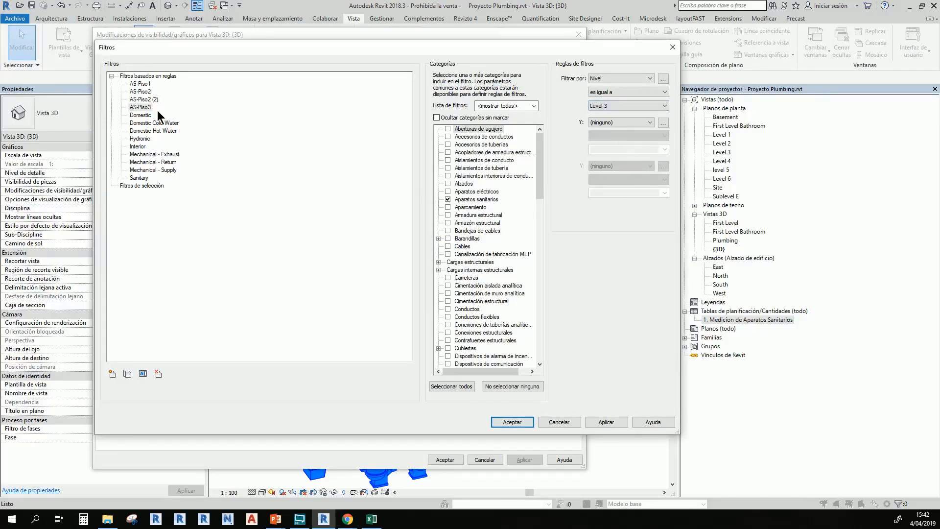
- Rename the AS-Piso2 (2) filter as AS-Piso4 and set its Nivel rule to Level 4
left_click(146, 101)
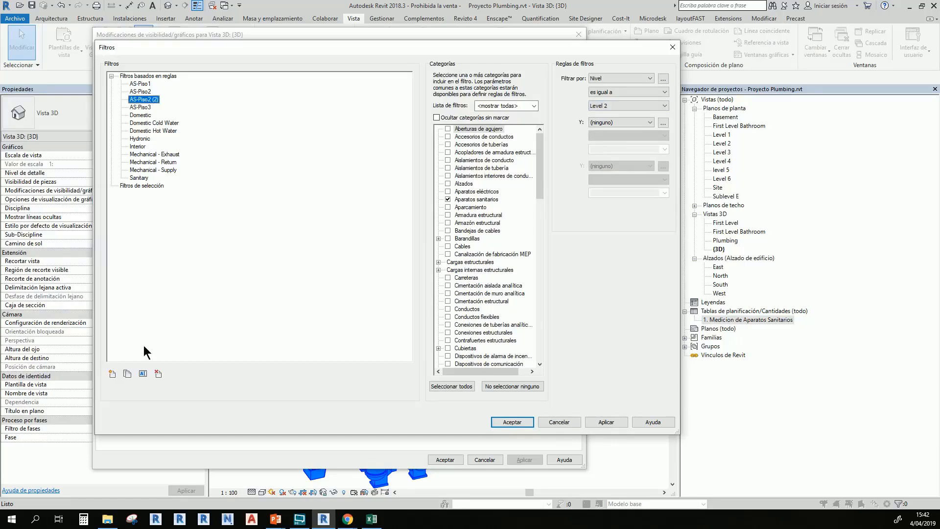
left_click(142, 375)
key("End")
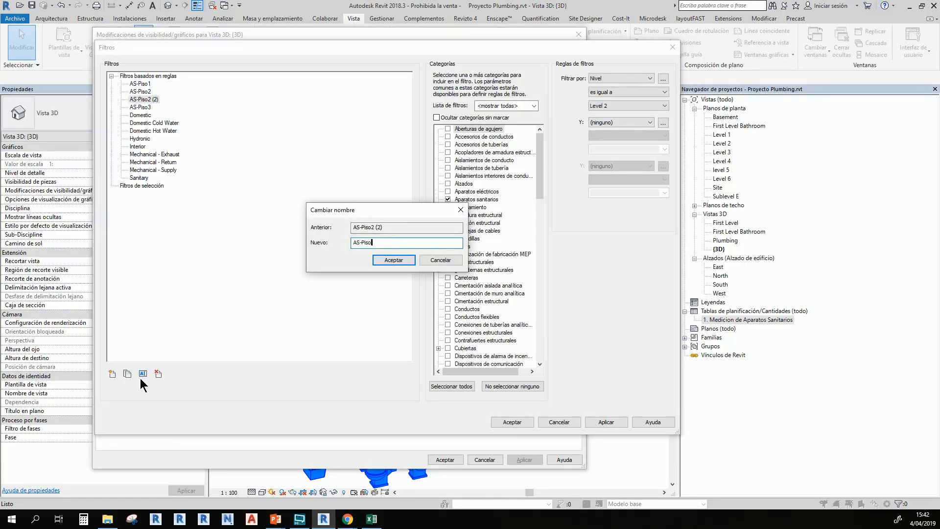
type("4")
key("Return")
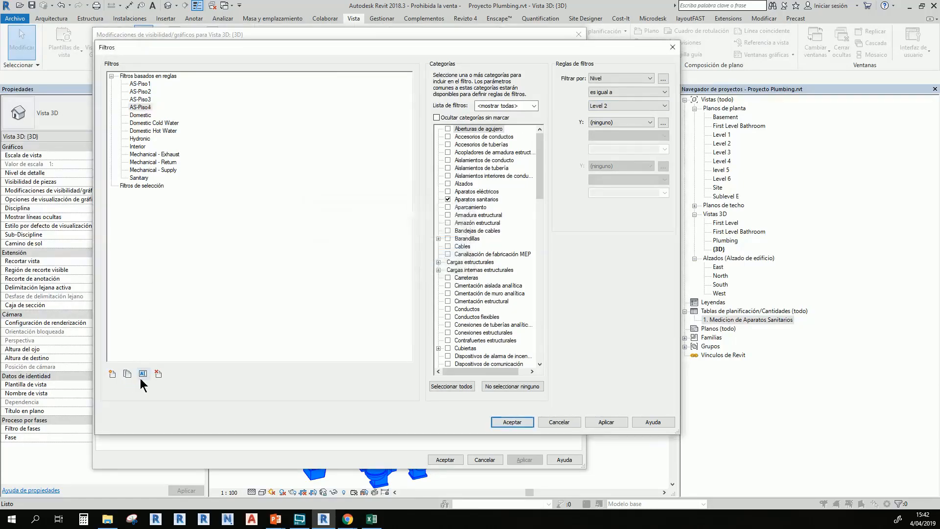
left_click(639, 104)
left_click(627, 135)
- Save the filter definitions and add AS-Piso3 and AS-Piso4 to the 3D view's filters
left_click(512, 423)
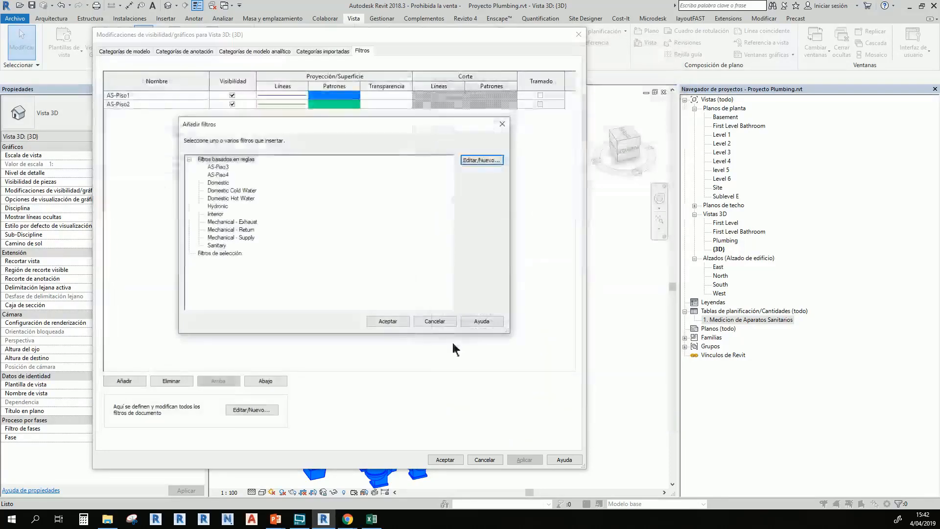
left_click(220, 175)
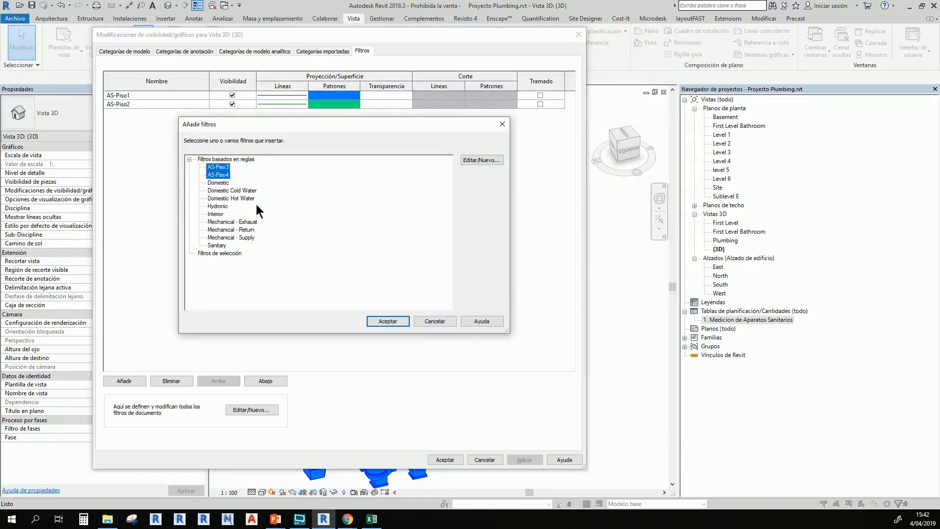
left_click(388, 321)
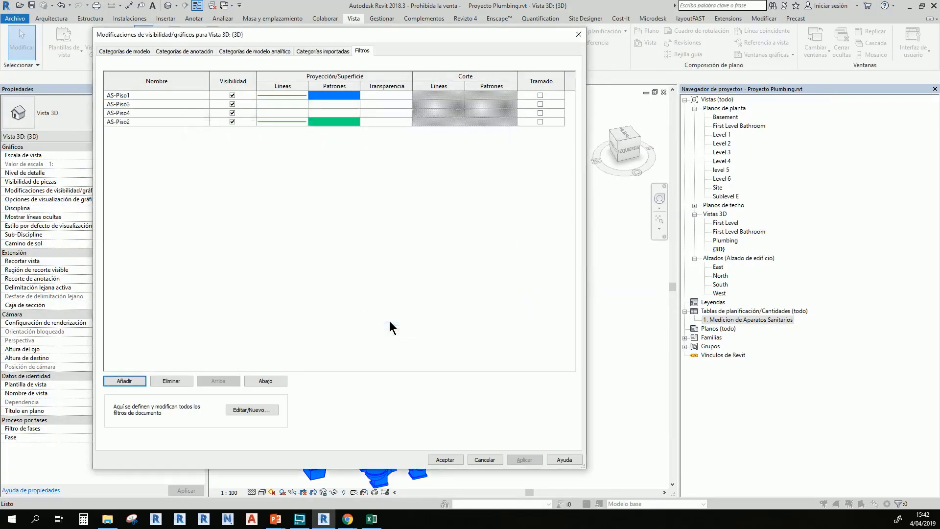
- Override the AS-Piso3 filter's projection line colour with red
left_click(289, 104)
left_click(289, 104)
left_click(285, 168)
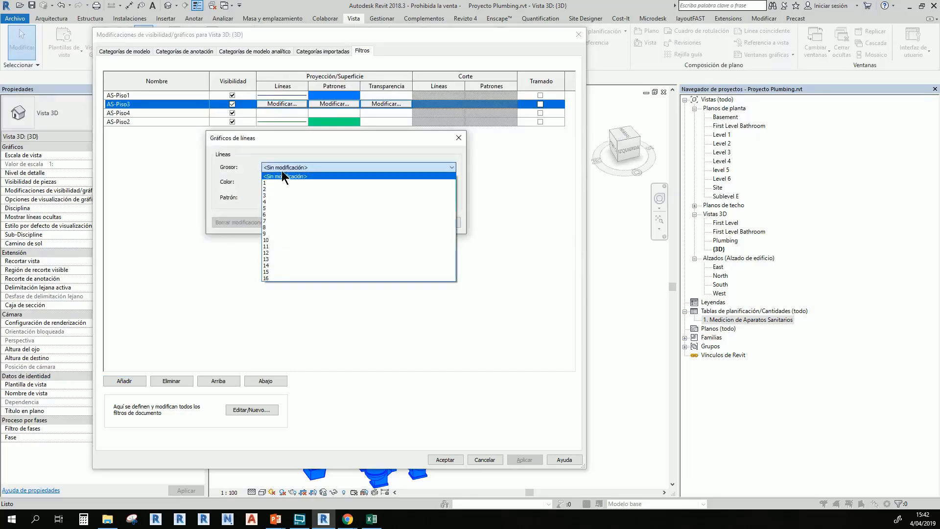
left_click(287, 153)
left_click(290, 182)
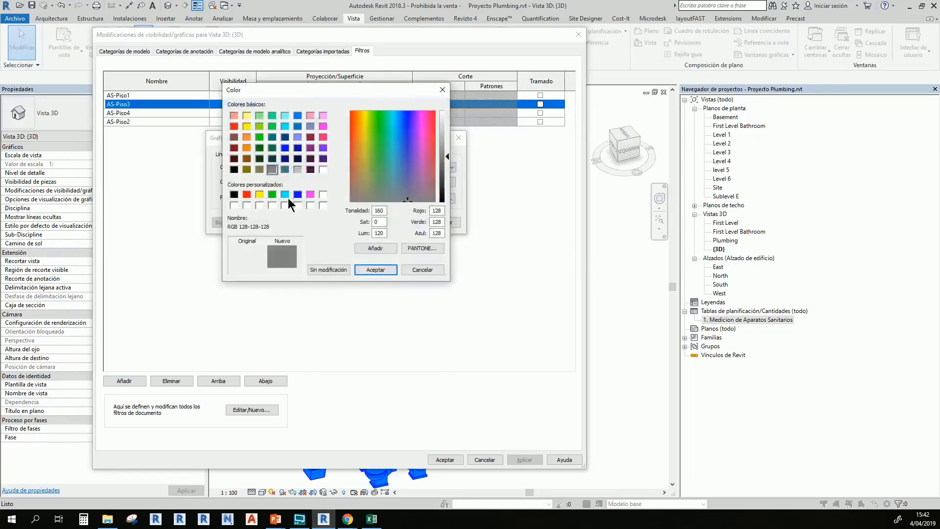
left_click(235, 127)
left_click(372, 271)
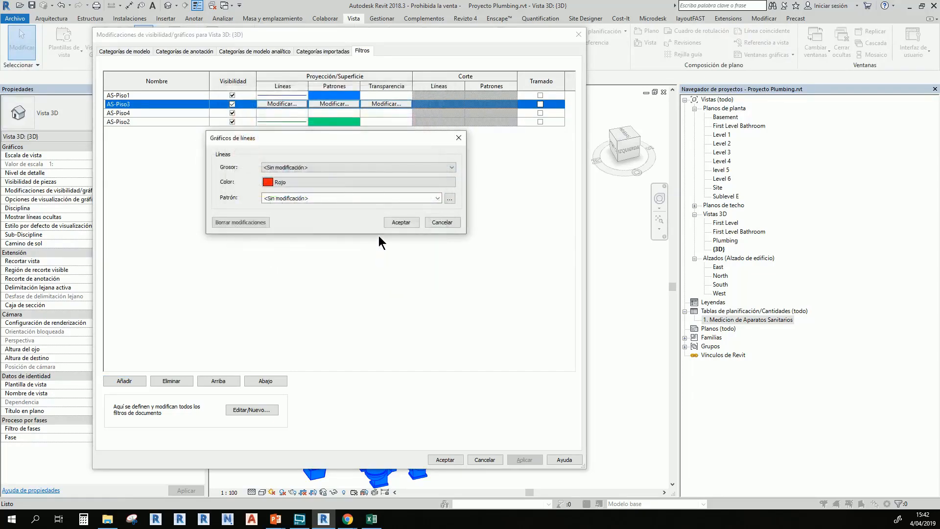
left_click(396, 220)
- Override the AS-Piso3 surface pattern with colour RGB 255-128-128 and the Relleno uniforme fill
left_click(333, 104)
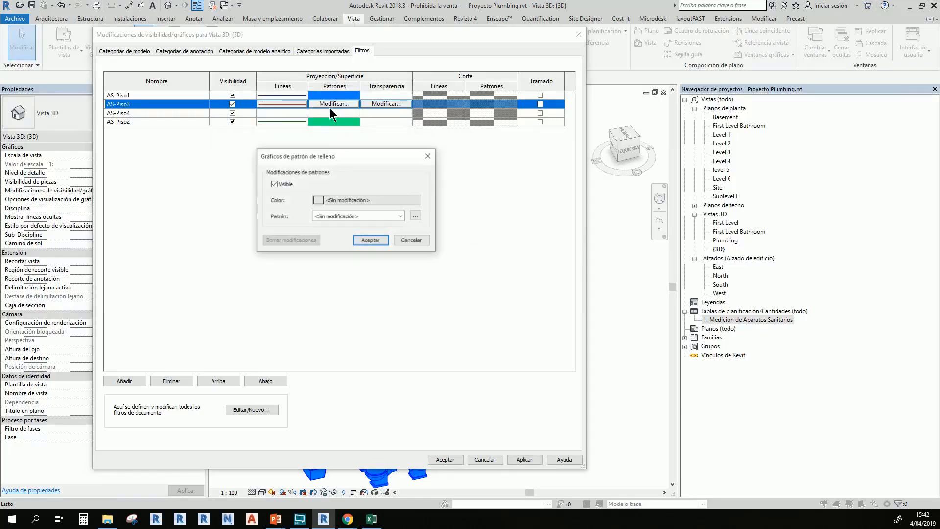
left_click(336, 200)
left_click(244, 133)
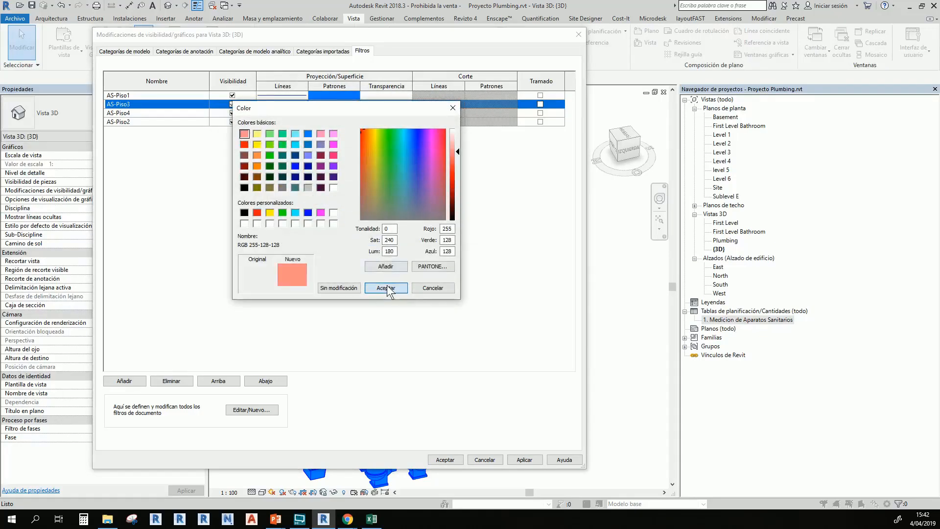
left_click(389, 288)
left_click(364, 217)
scroll(369, 310, "down", 7)
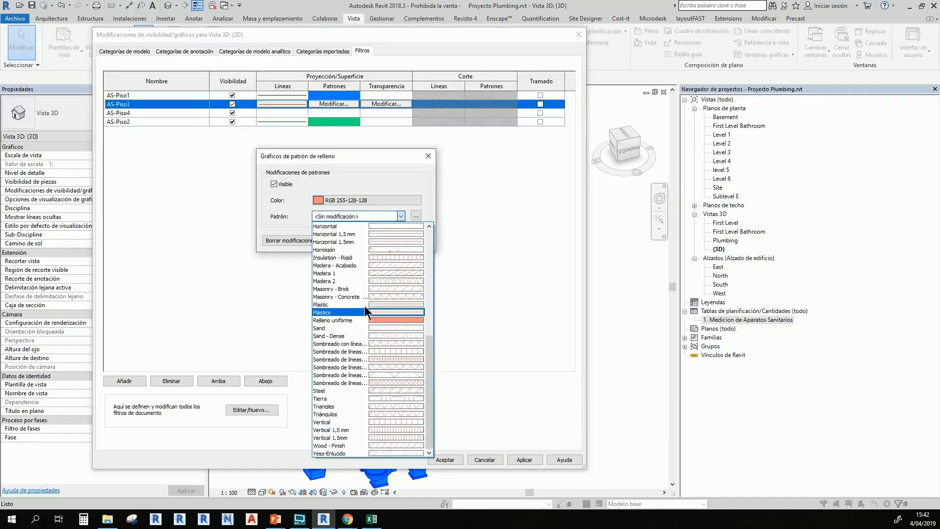
left_click(373, 316)
left_click(388, 217)
left_click(385, 316)
left_click(371, 241)
- Override the AS-Piso4 filter's projection line colour with orange, RGB 255-128-000
left_click(289, 112)
left_click(290, 112)
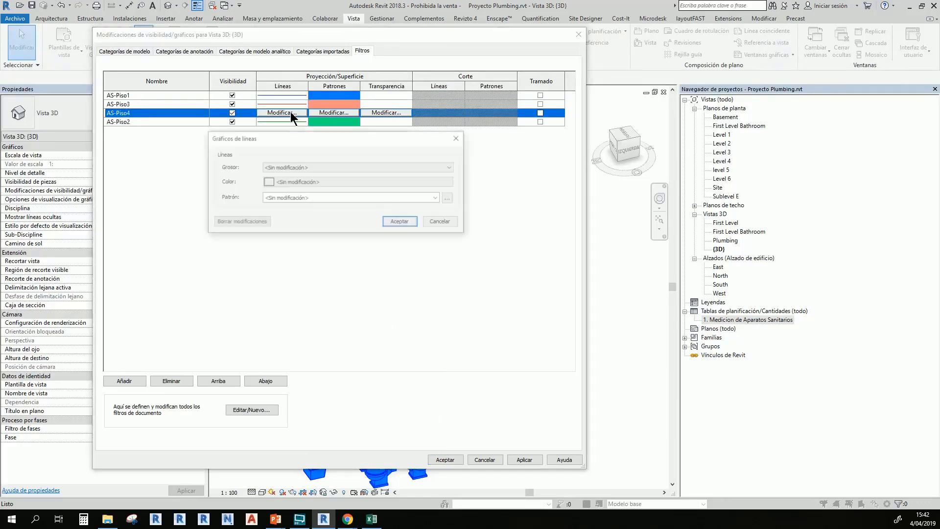
left_click(283, 180)
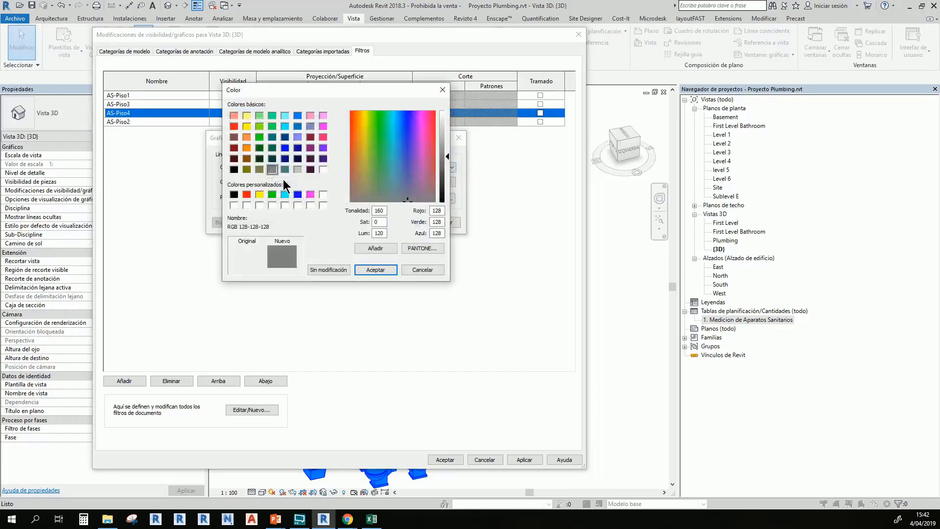
left_click(247, 148)
left_click(363, 271)
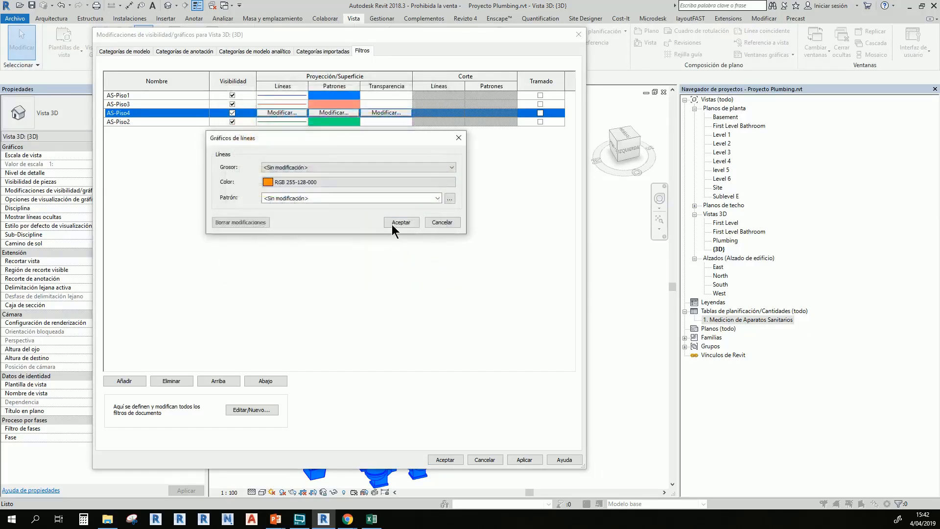
left_click(392, 224)
- Override the AS-Piso4 surface pattern with colour RGB 255-255-128 and Relleno uniforme, and apply the filter overrides to the 3D view
left_click(321, 112)
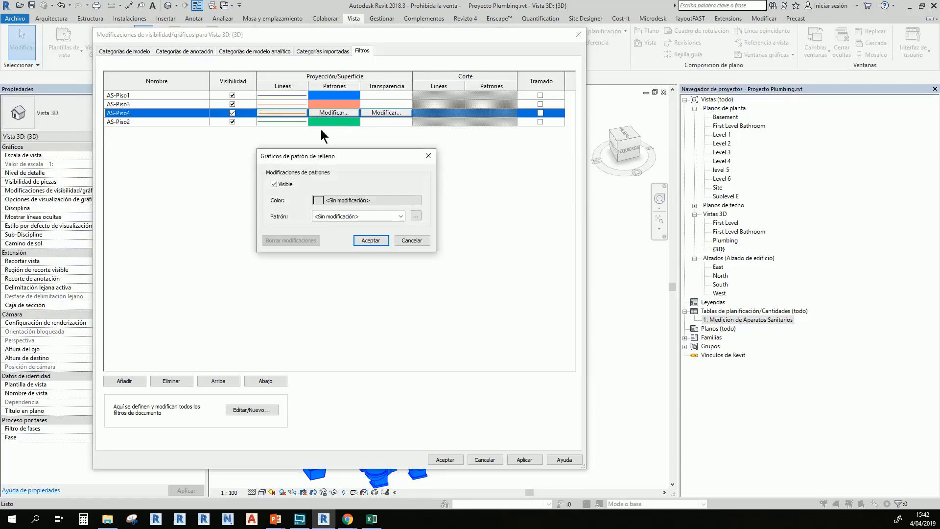
left_click(338, 199)
left_click(257, 134)
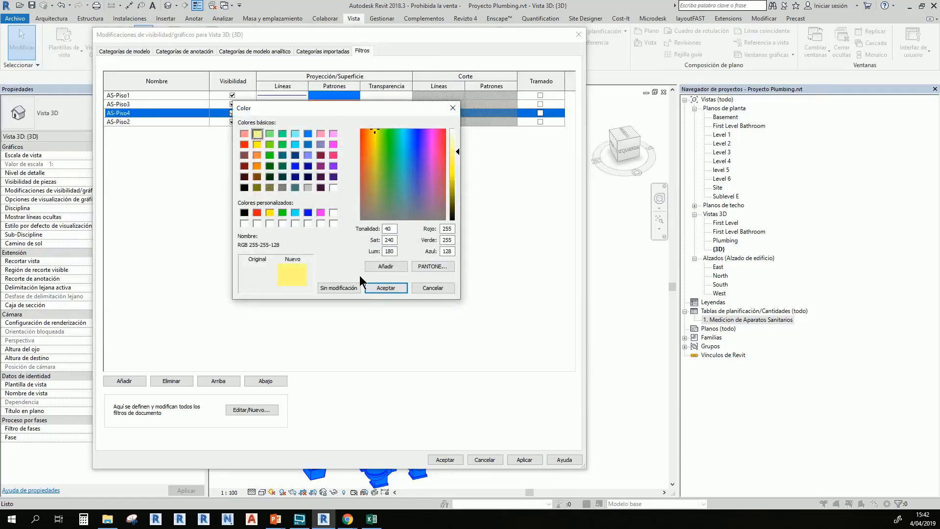
left_click(385, 288)
left_click(349, 216)
scroll(357, 293, "down", 5)
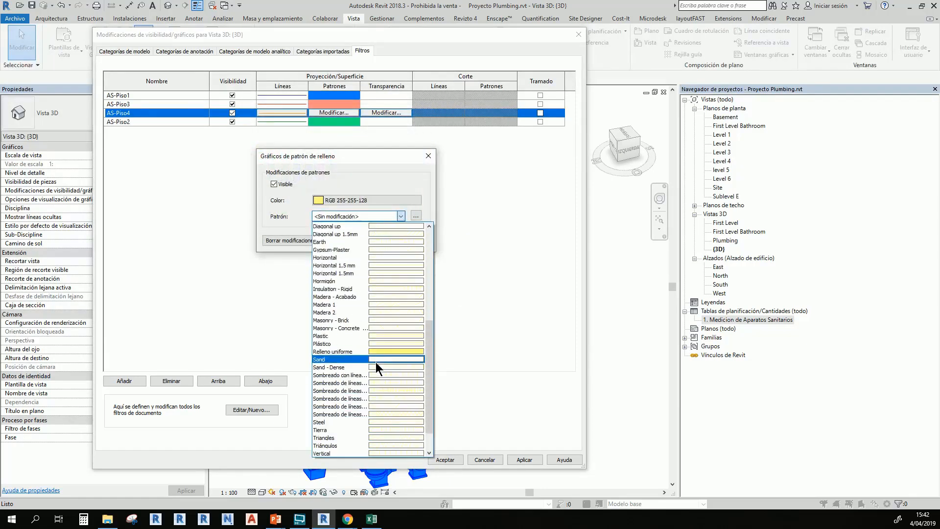
left_click(381, 352)
left_click(365, 240)
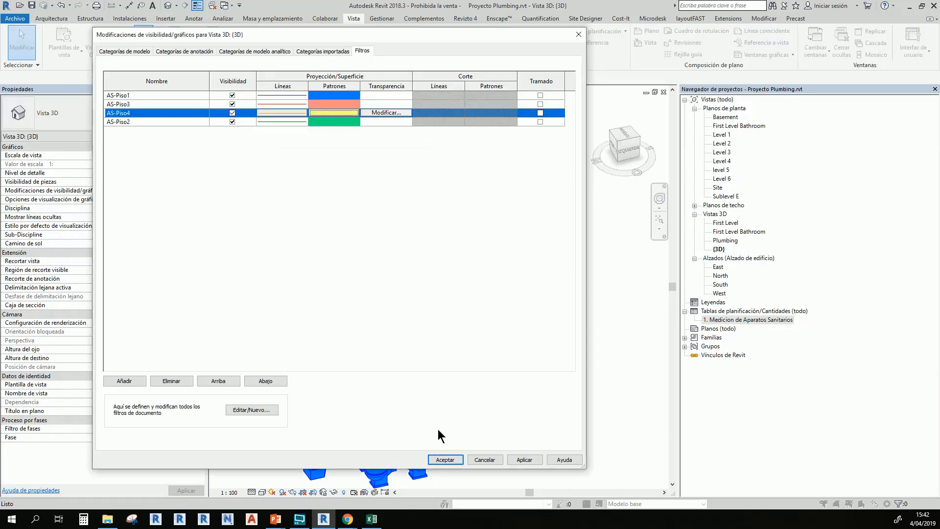
left_click(445, 460)
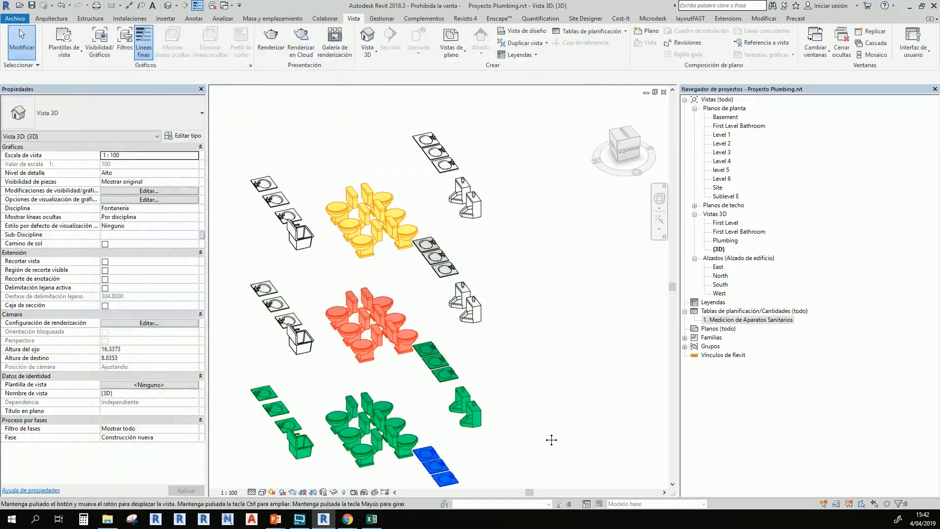
- Set Nivel de tabla de planificación to Level 3 for the oval washbasin next to the service sink beside the red toilets
middle_click_drag(567, 345, 562, 340)
scroll(562, 340, "down", 1)
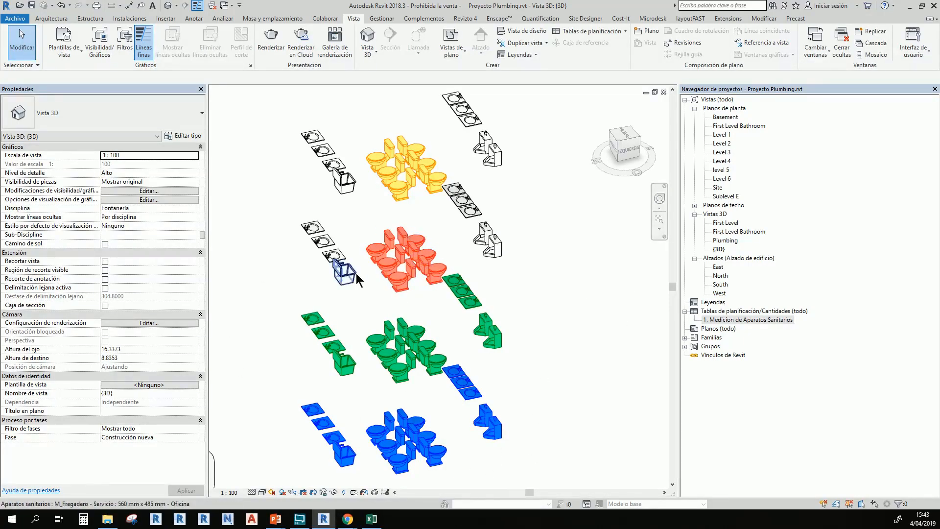
middle_click_drag(524, 301, 489, 317)
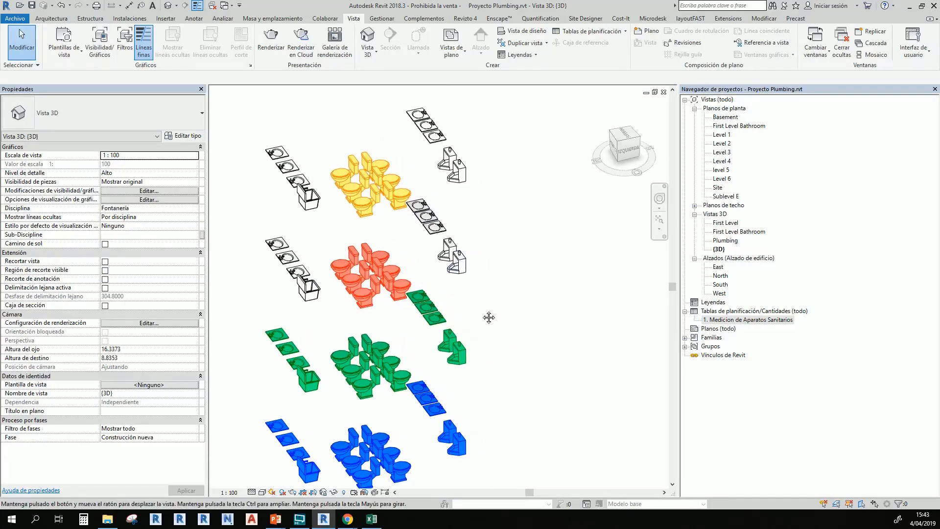
scroll(284, 268, "up", 2)
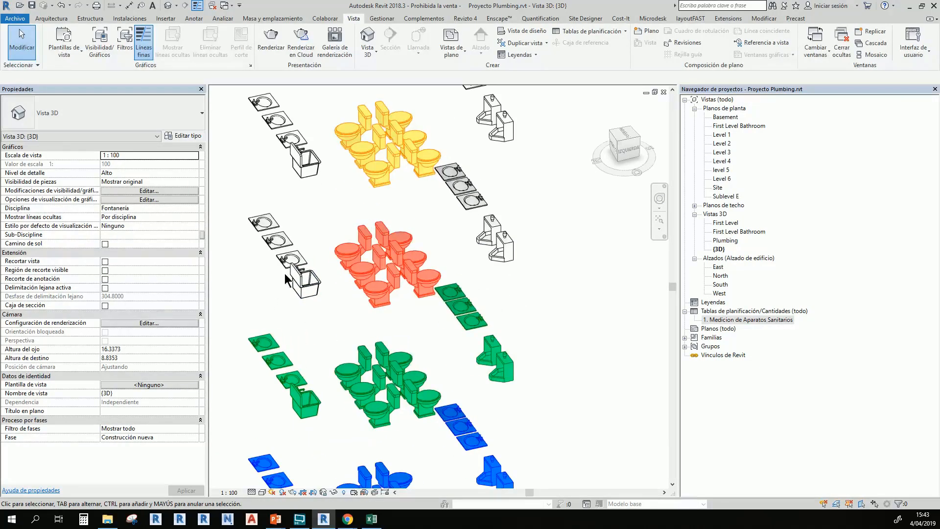
left_click(312, 247)
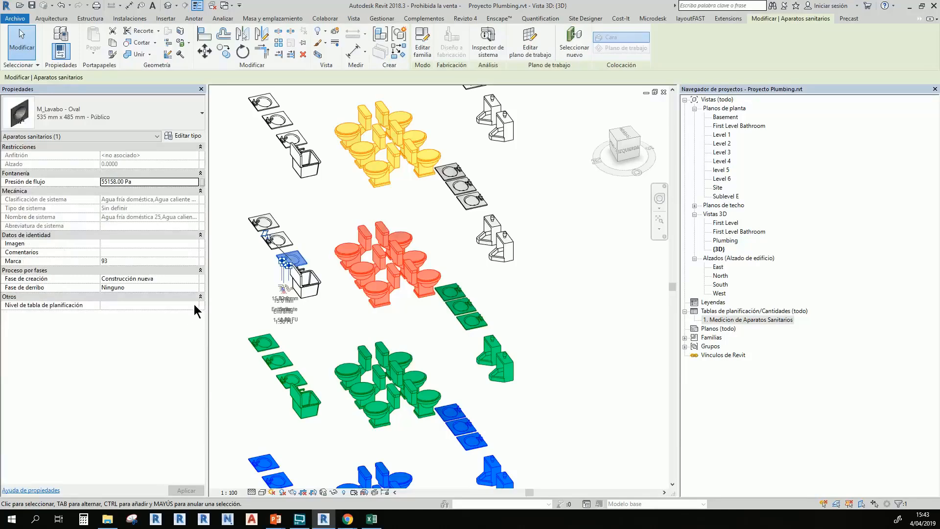
left_click(194, 305)
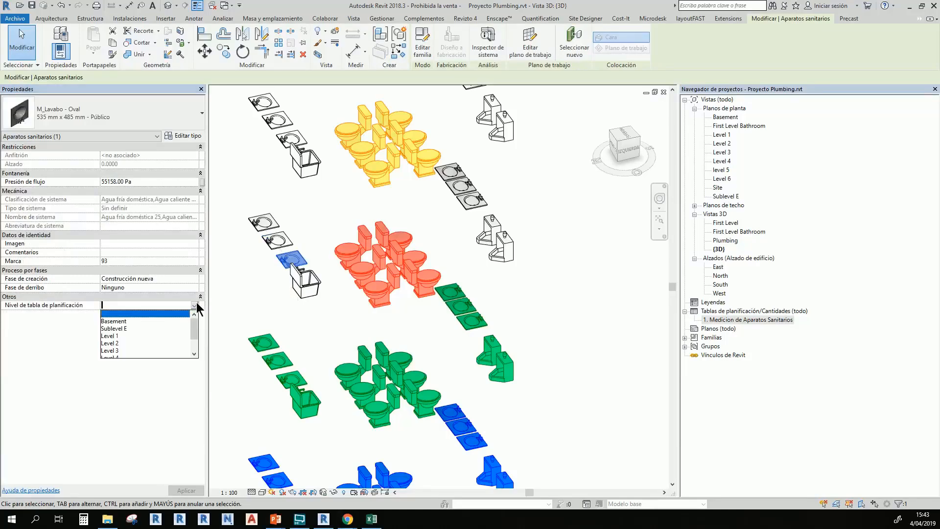
left_click(117, 351)
left_click(246, 305)
- Set Nivel de tabla de planificación to Level 4 for the service sink beside the red toilets
left_click(306, 292)
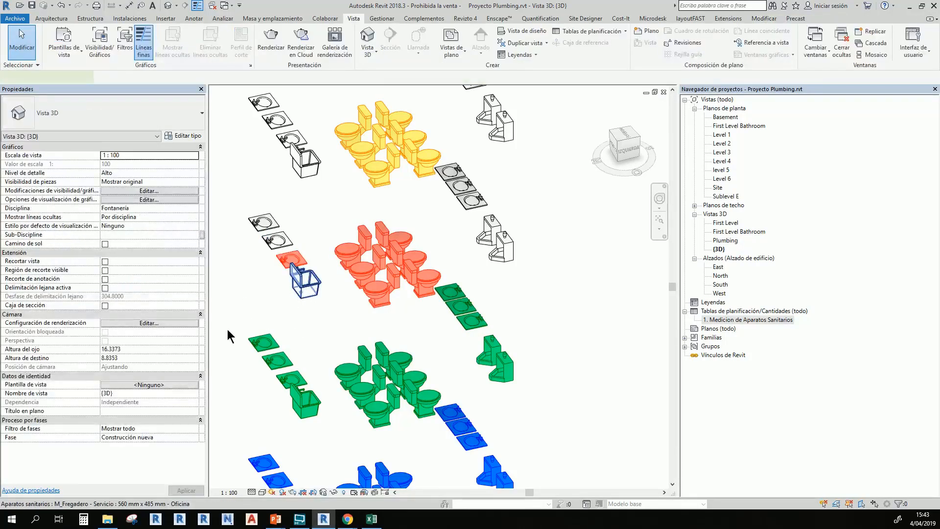
left_click(195, 305)
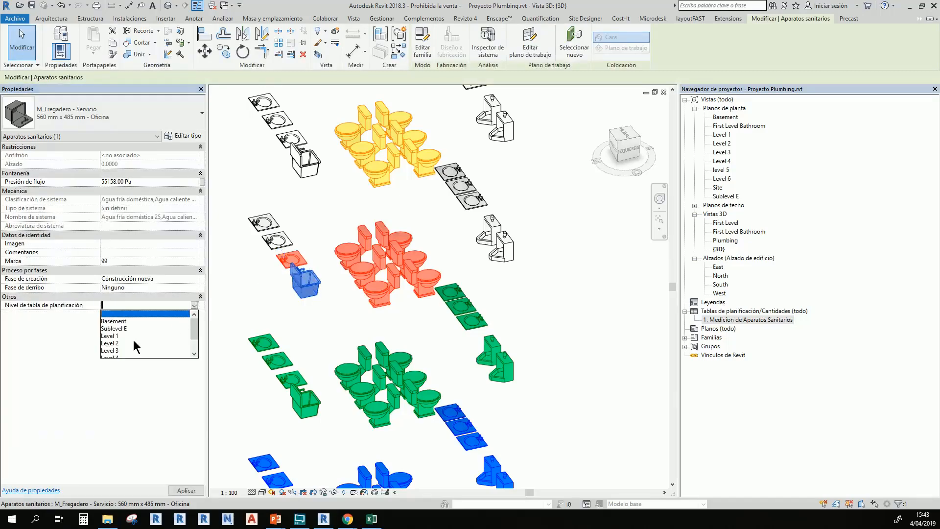
left_click(117, 336)
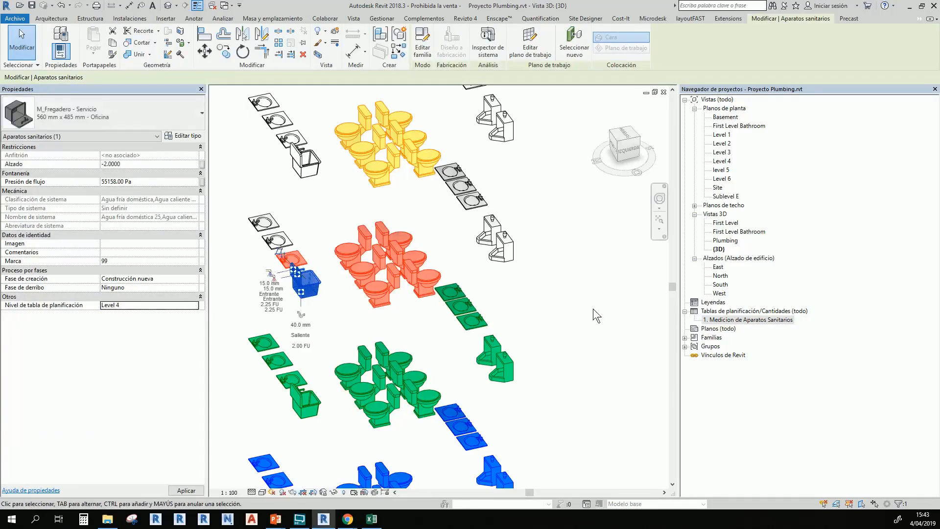
left_click(304, 245)
- Set Nivel de tabla de planificación to Level 1 for the middle oval washbasin in the row beside the red toilets
left_click(276, 241)
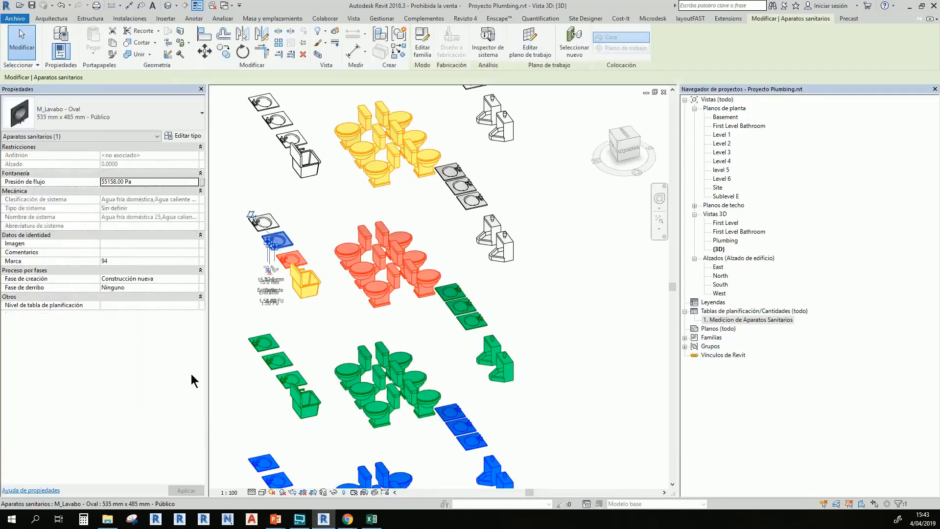
left_click(194, 305)
left_click(120, 343)
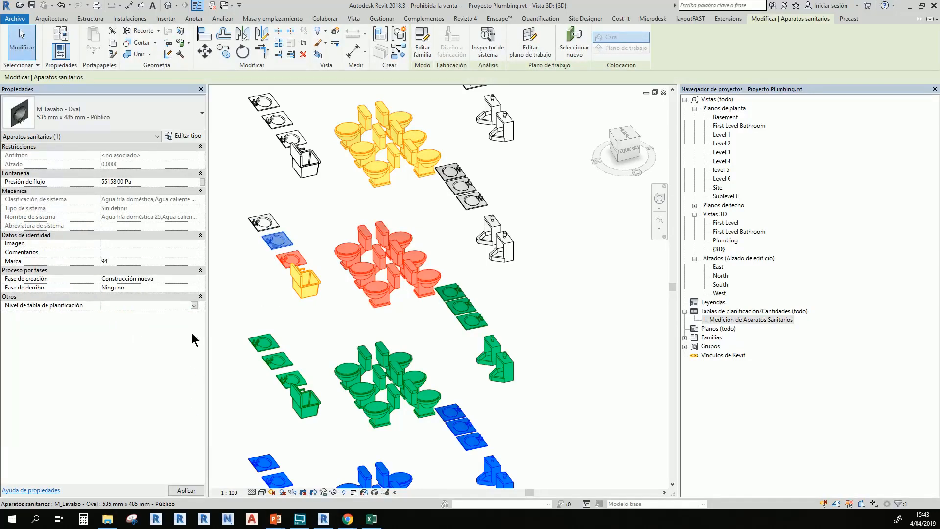
left_click(230, 311)
middle_click_drag(239, 310, 302, 310)
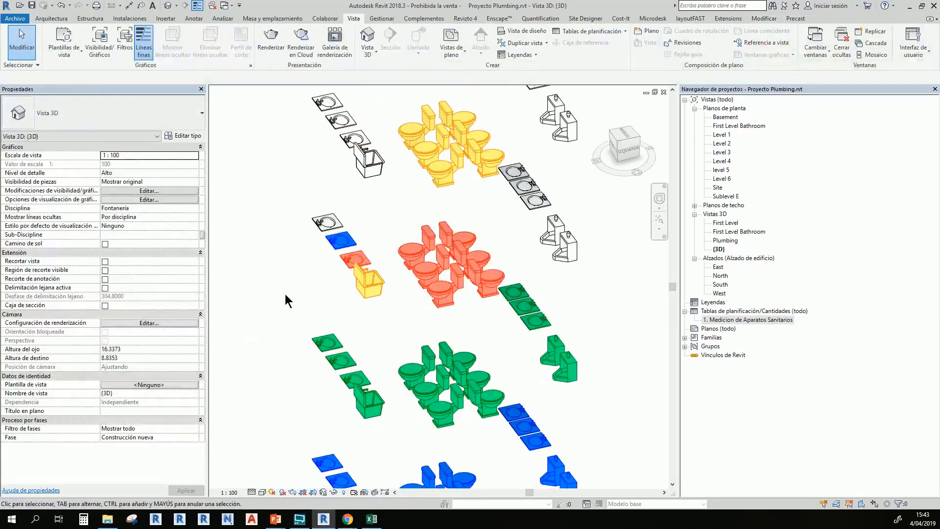
- Set Nivel de tabla de planificación to Level 3 for the washbasins, service sink and urinals on the same floor as the red toilets
scroll(289, 301, "down", 3)
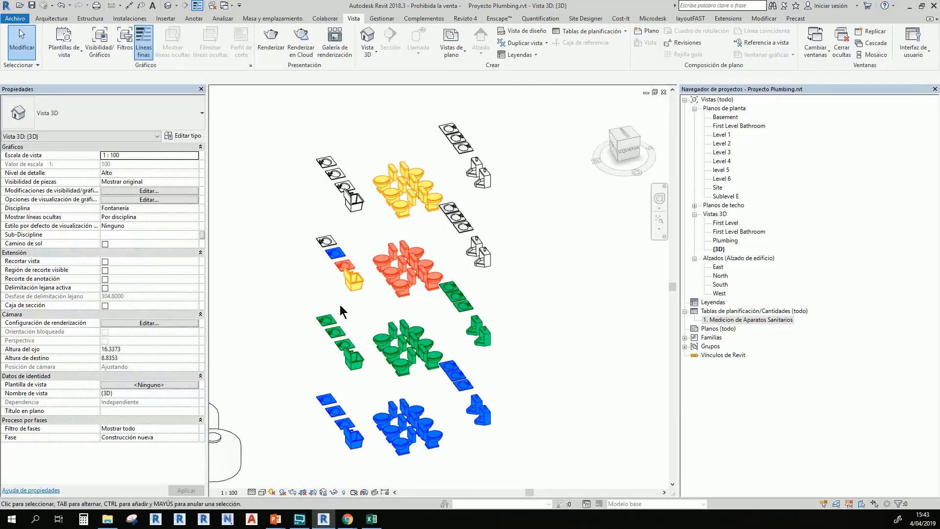
left_click_drag(371, 300, 314, 240)
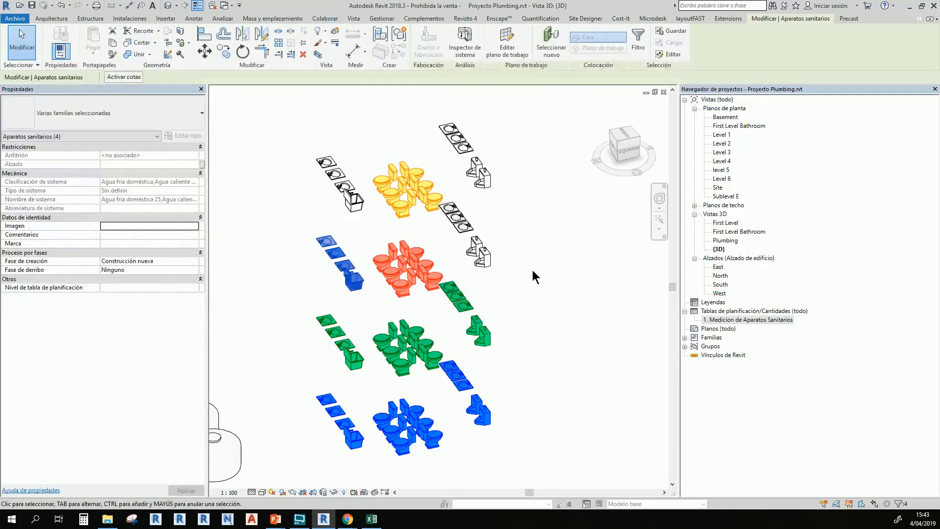
left_click_drag(532, 271, 452, 203)
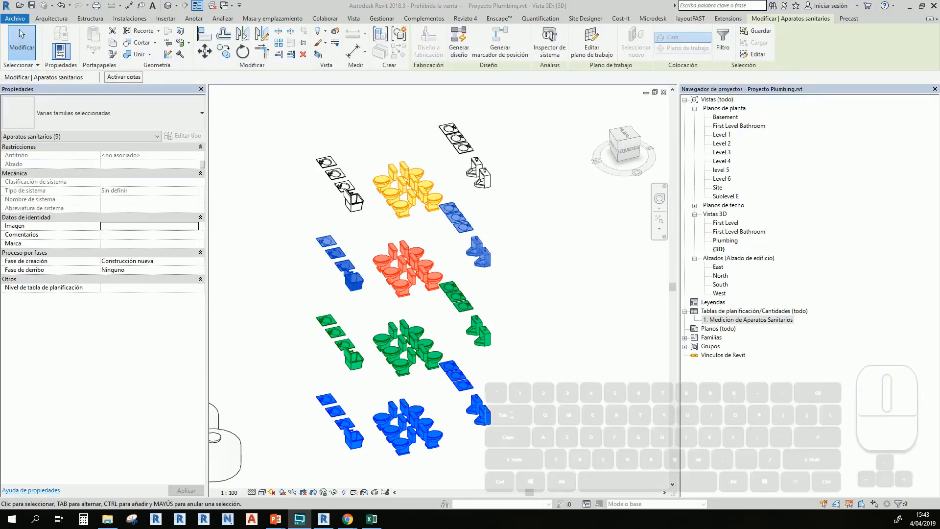
left_click(254, 238)
left_click_drag(544, 275, 456, 208, "ctrl")
left_click_drag(358, 297, 321, 248, "ctrl")
left_click(195, 287)
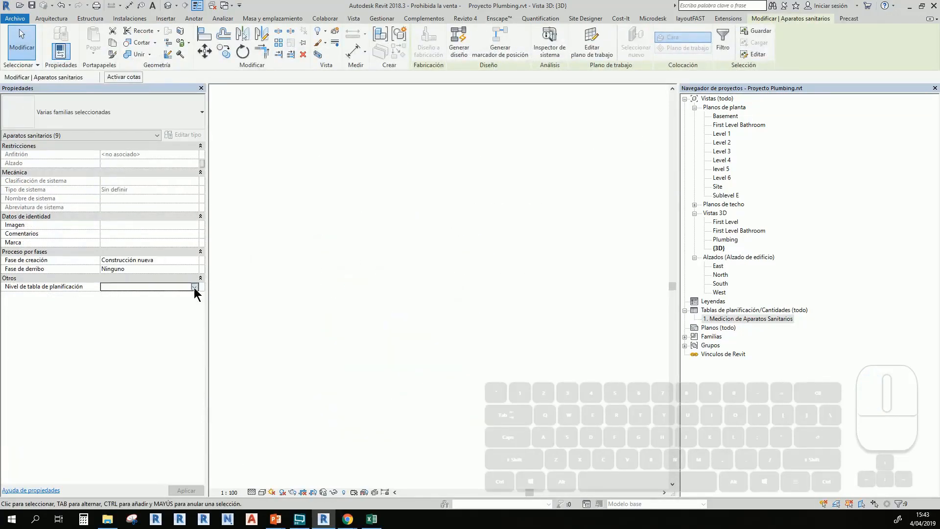
left_click(111, 334)
left_click(252, 268)
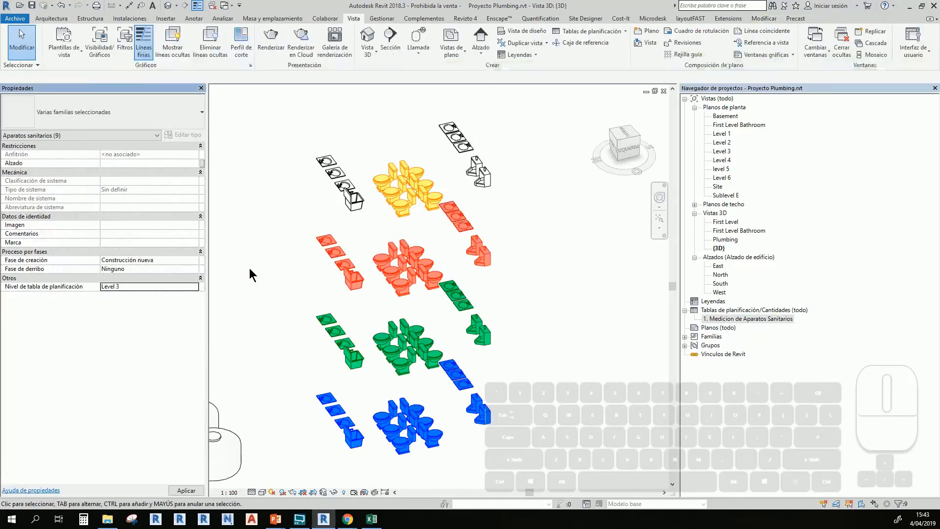
- Set Nivel de tabla de planificación to Level 4 for the uncoloured washbasins, service sink and urinals on the yellow toilets' floor
left_click_drag(371, 227, 314, 156, "ctrl")
left_click_drag(527, 204, 468, 128, "ctrl")
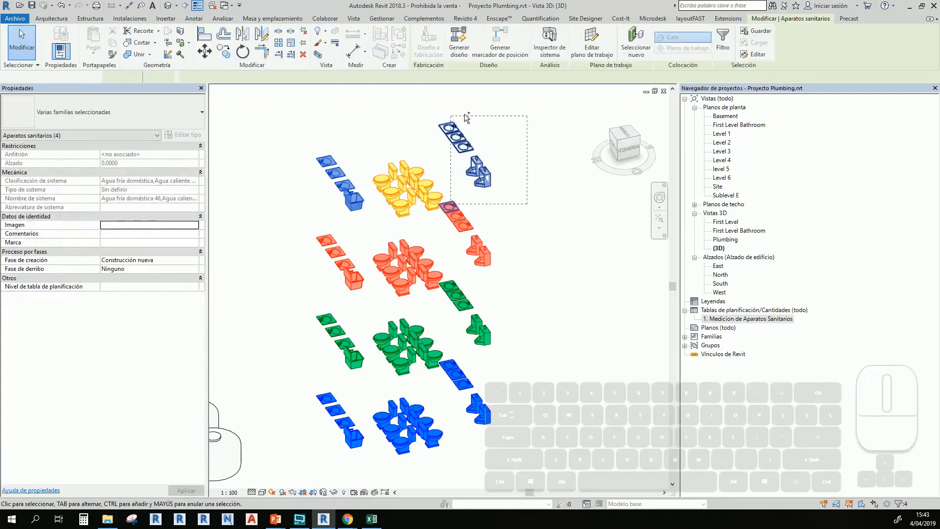
left_click(195, 287)
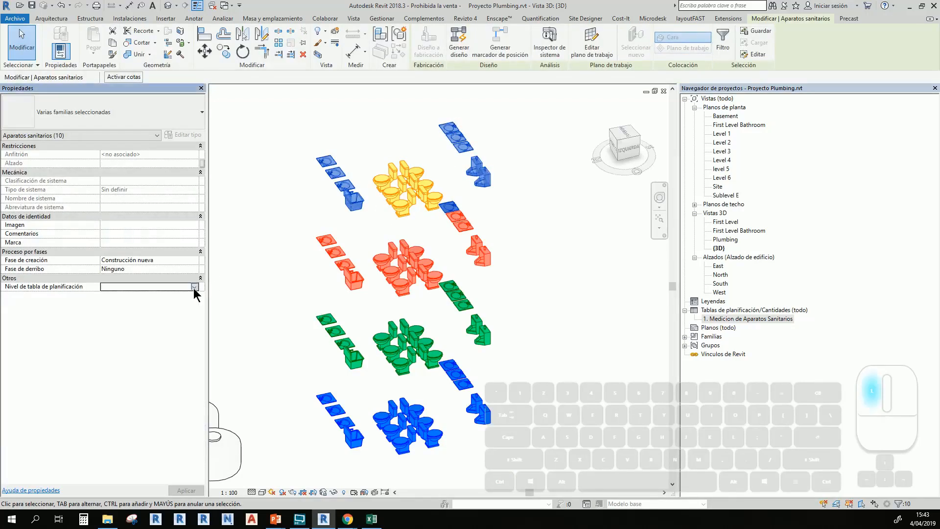
scroll(113, 337, "down", 1)
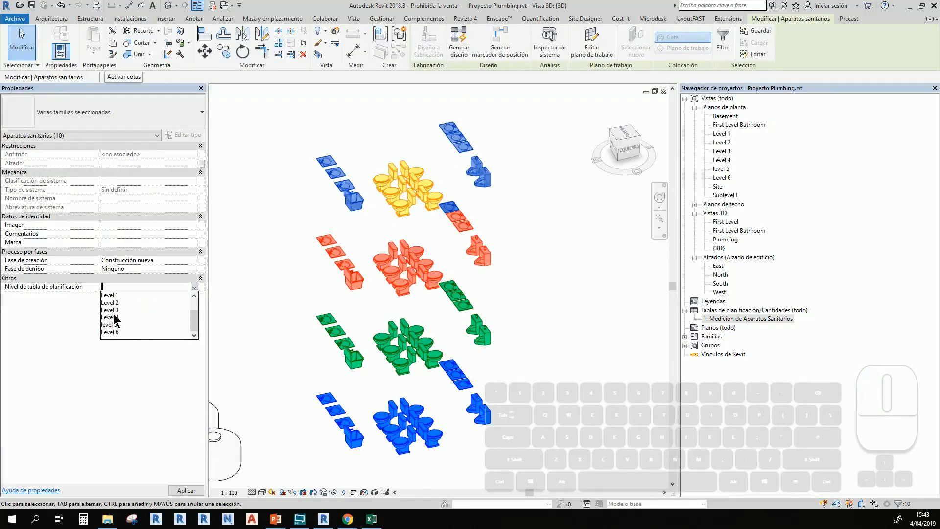
left_click(117, 321)
left_click(228, 260)
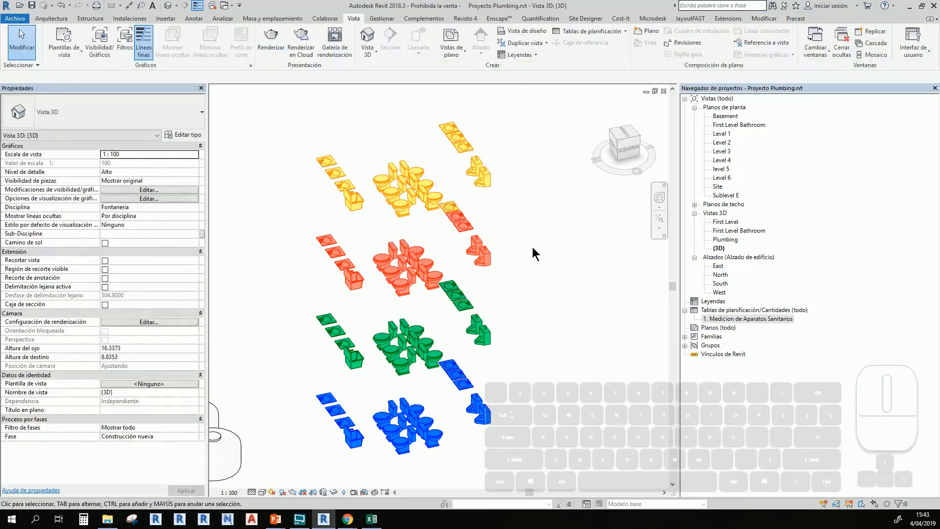
- Set Nivel de tabla de planificación to Level 3 for the yellow oval washbasin at the end of the red row
middle_click_drag(562, 308, 471, 303, "shift")
middle_click_drag(404, 307, 427, 229, "shift")
left_click(423, 226)
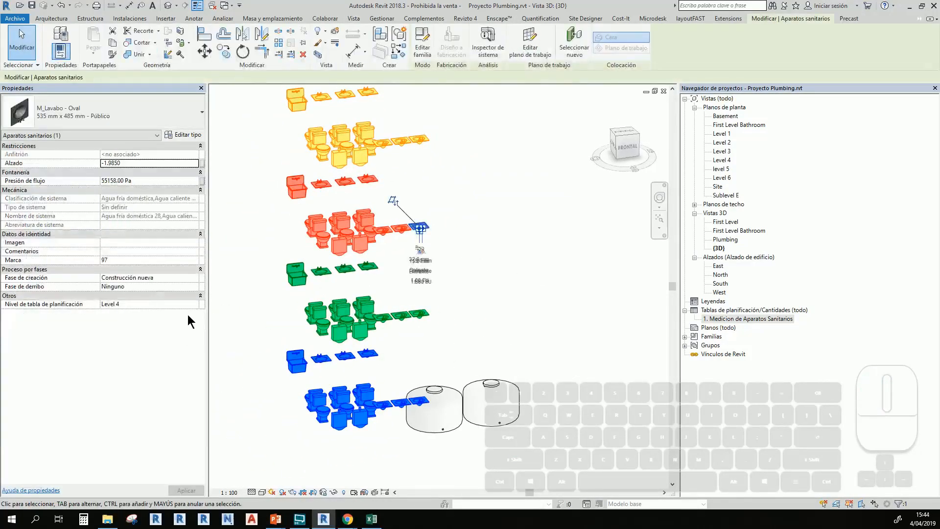
left_click(199, 296)
left_click(200, 296)
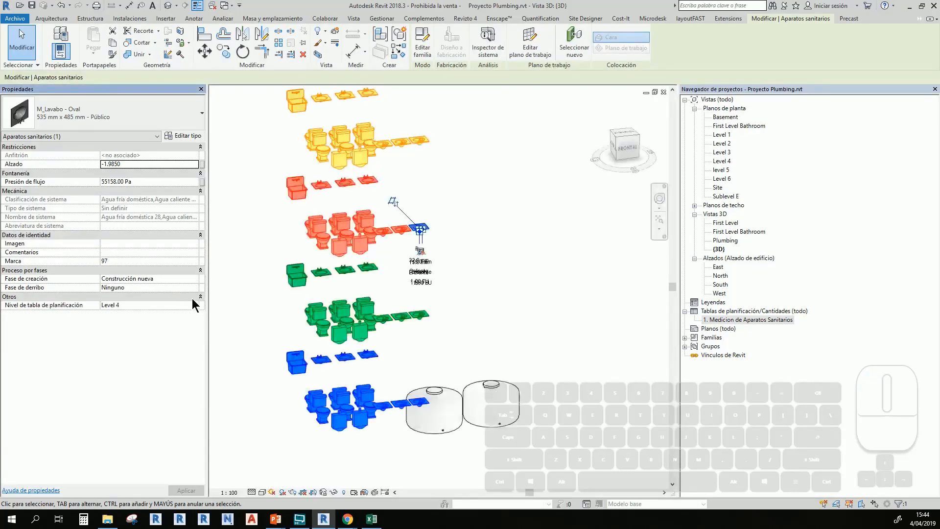
left_click(147, 304)
left_click(195, 305)
left_click(127, 353)
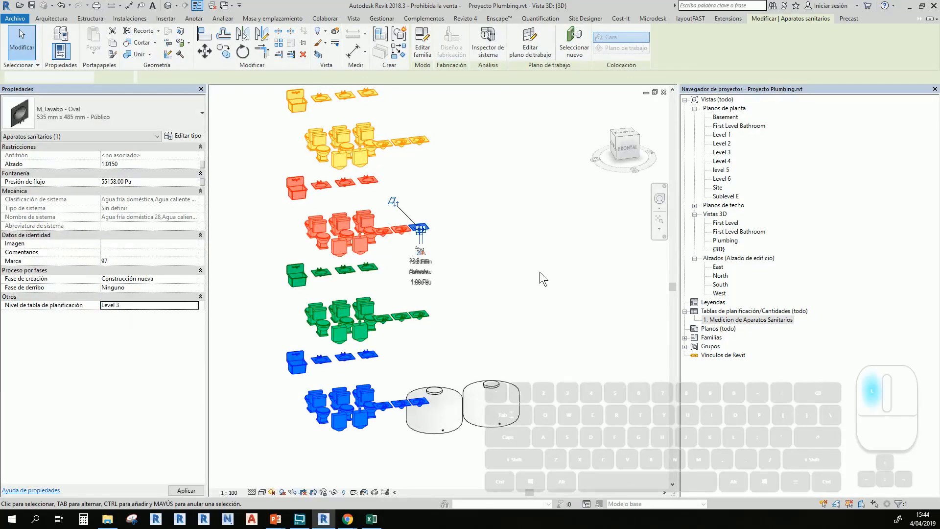
left_click(475, 376)
middle_click_drag(474, 376, 487, 336, "shift")
- Compare the fixture counts per level in the 1. Medicion de Aparatos Sanitarios schedule with the colour-coded fixtures in the {3D} view
double_click(748, 320)
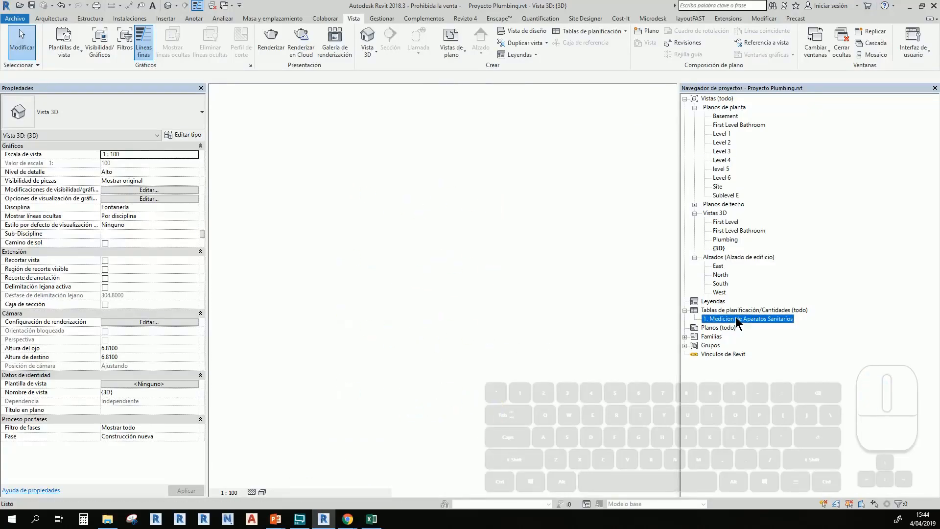
left_click(666, 195)
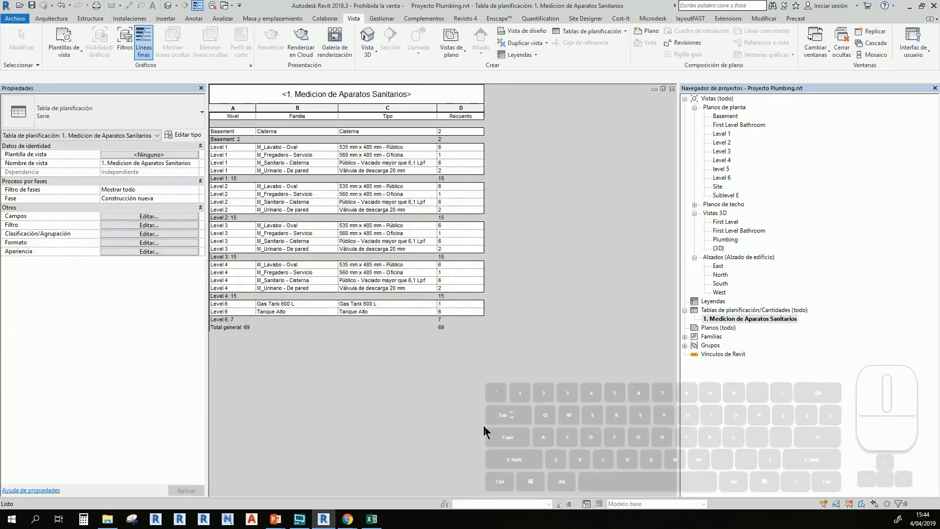
key("alt")
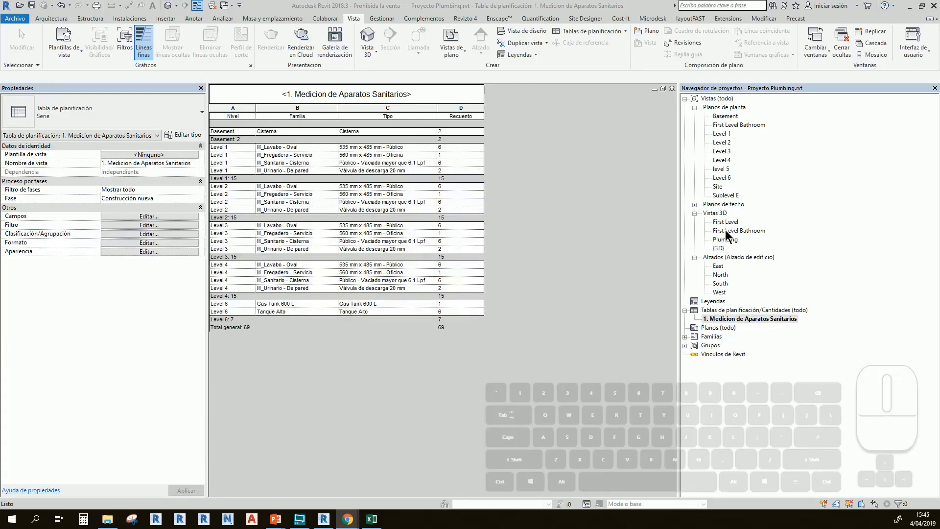
double_click(718, 248)
middle_click_drag(523, 342, 500, 392, "shift")
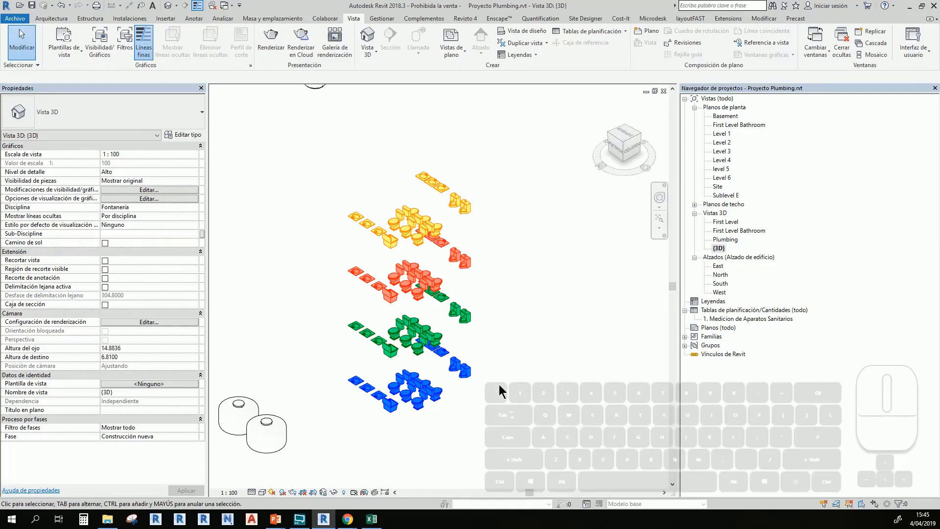
double_click(786, 319)
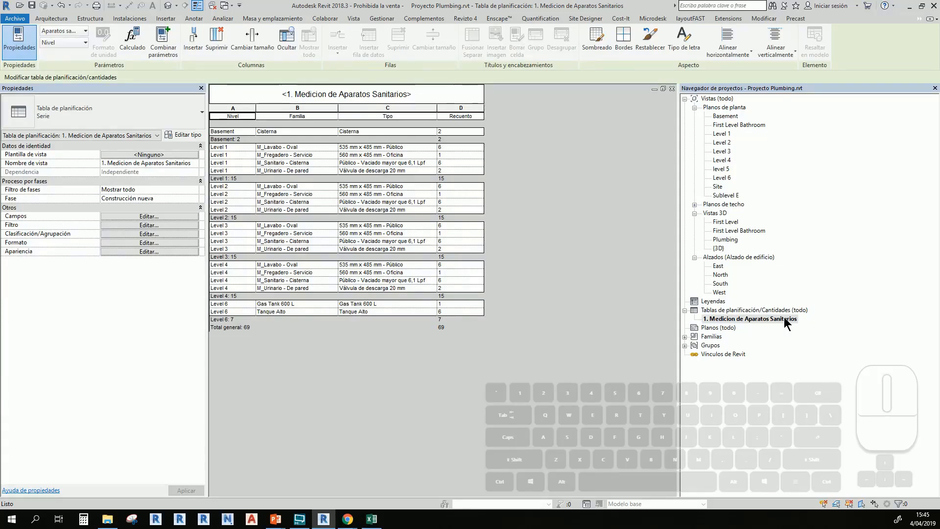
key("alt+Tab")
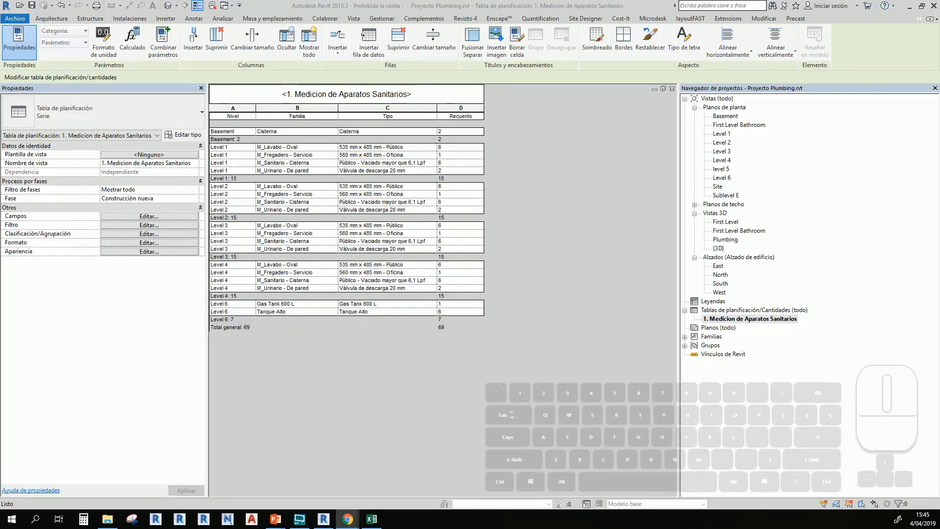
key("alt+Tab")
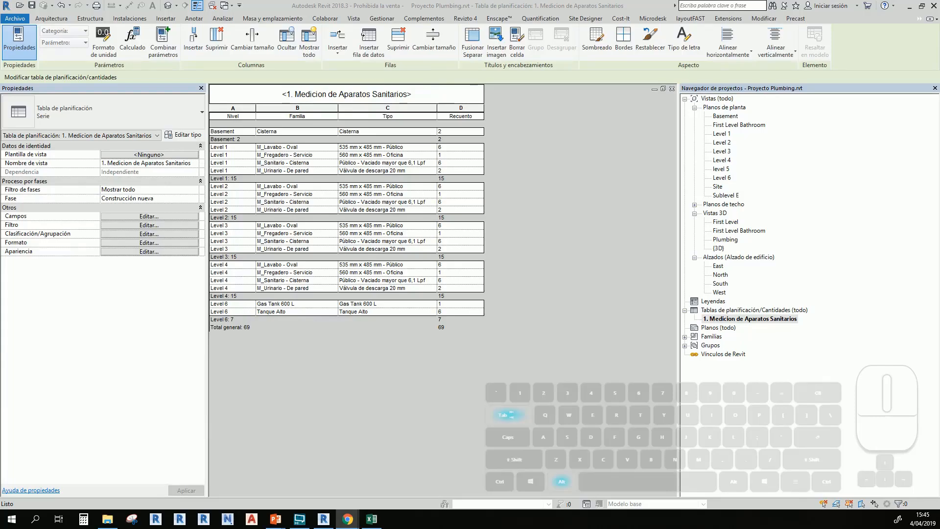
key("alt+Tab")
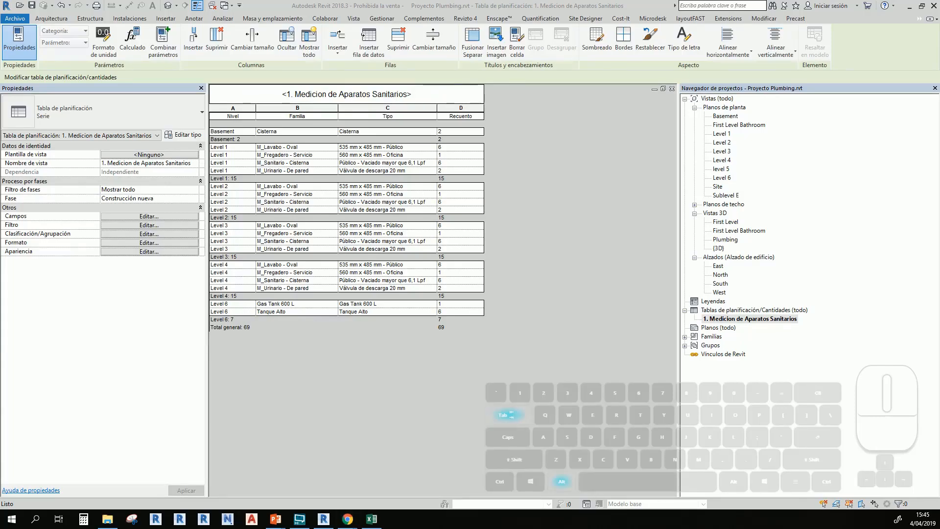